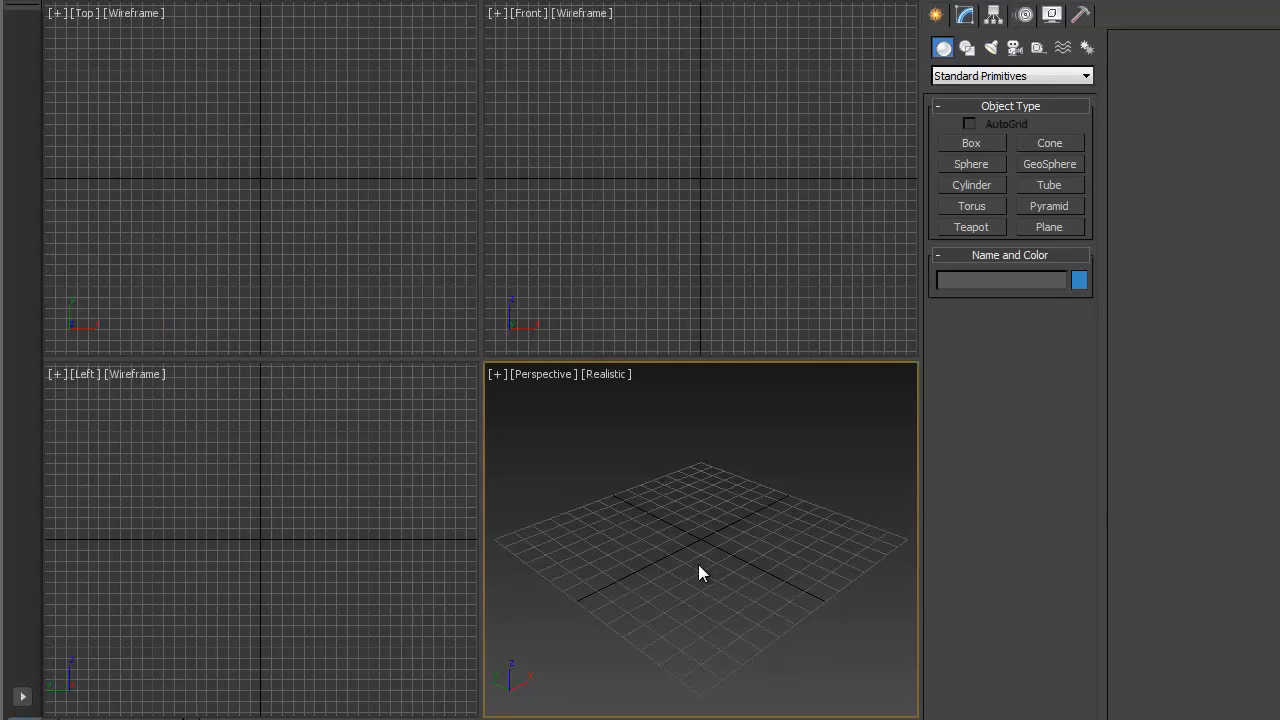
Step: Open the VRAY_Start scene file from the scenes folder
key(alt+f)
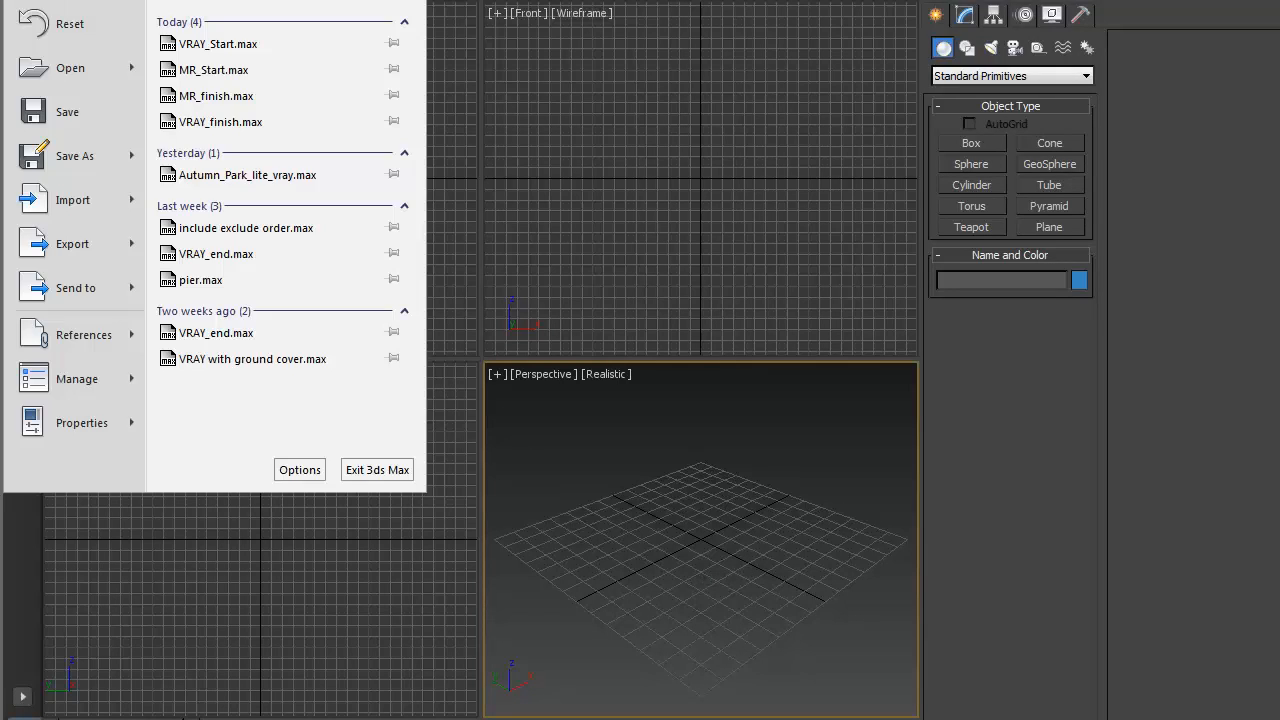
click(67, 63)
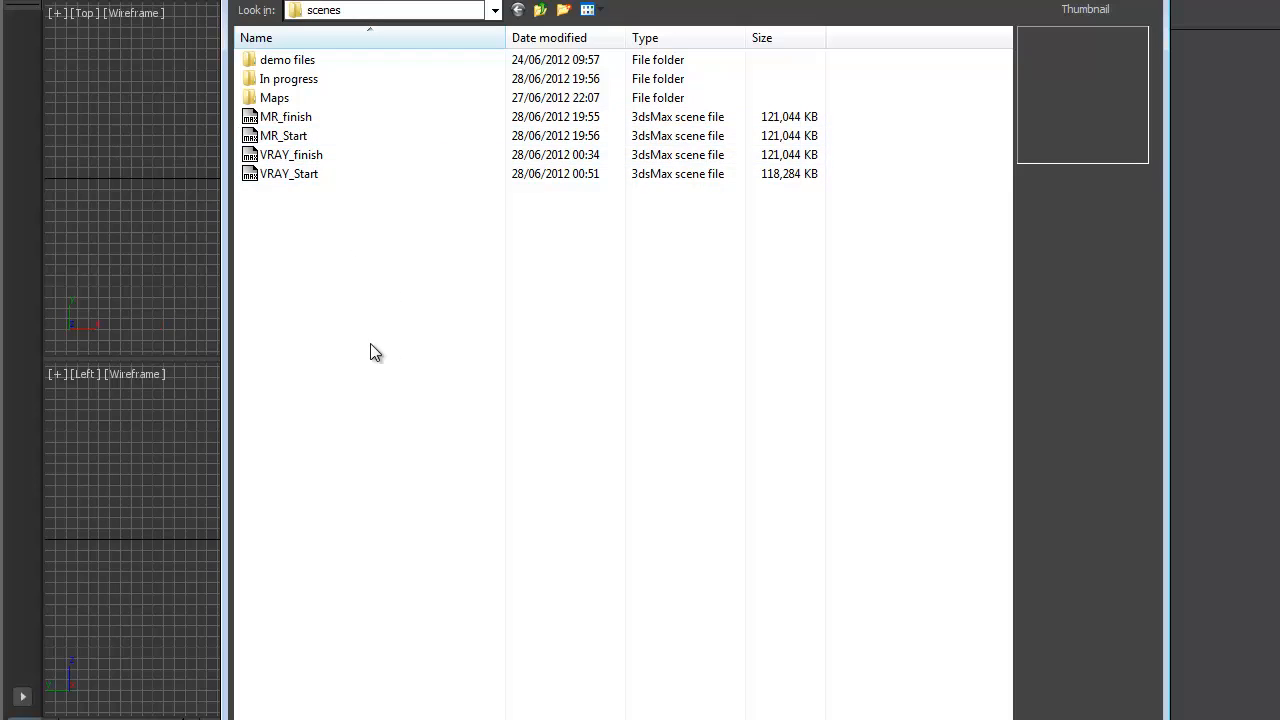
click(287, 178)
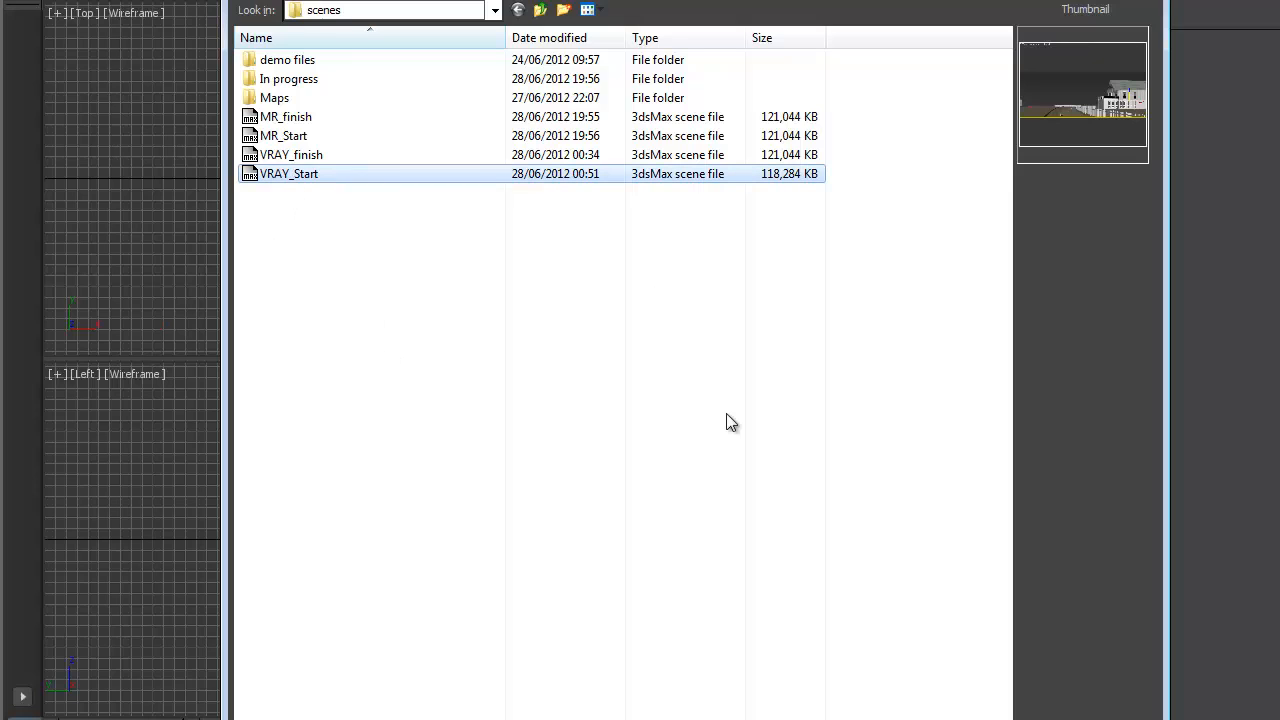
key(Return)
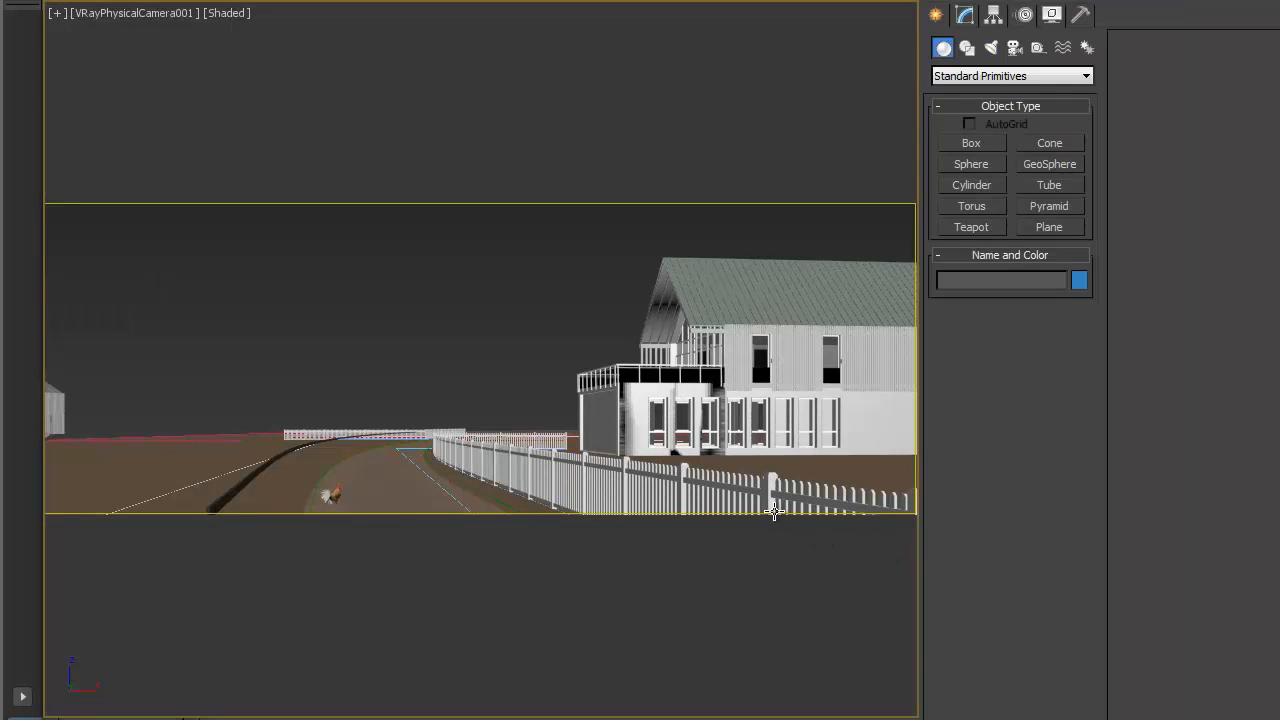
Step: Hide the safe frame and switch from the camera to a Perspective view overlooking the whole site
key(shift+f)
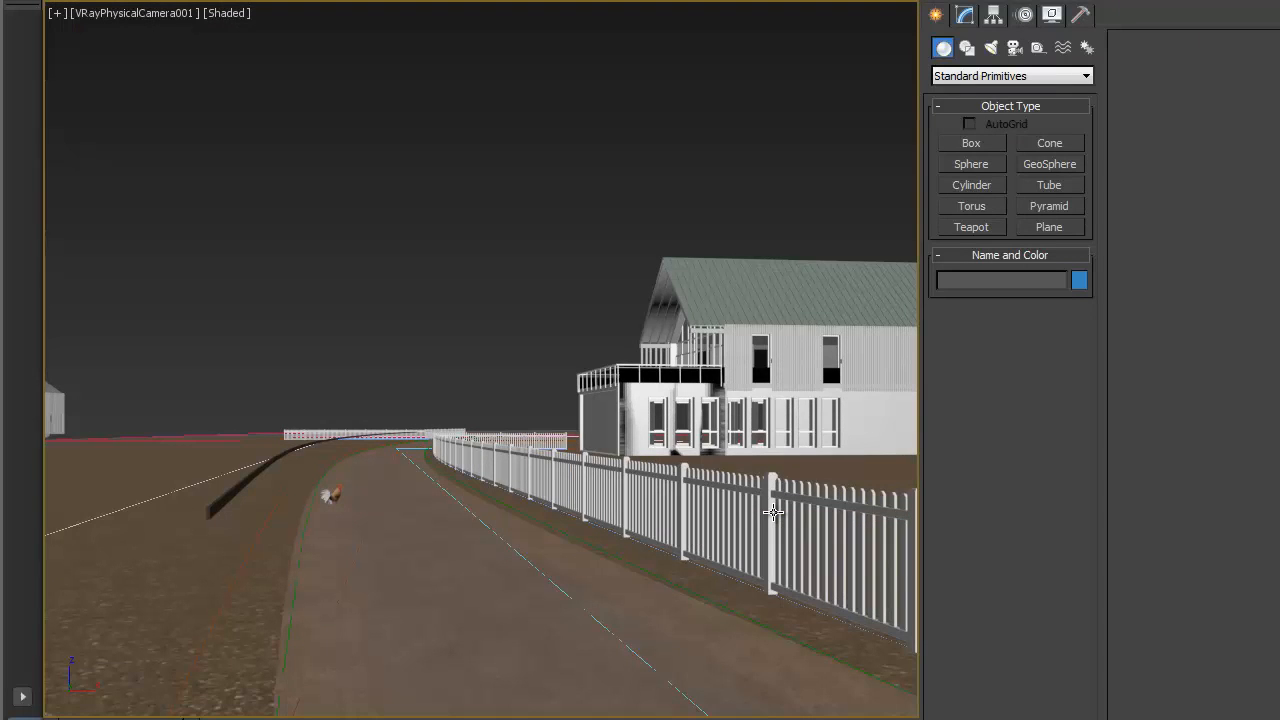
key(p)
alt+middle_drag(740, 496, 621, 584)
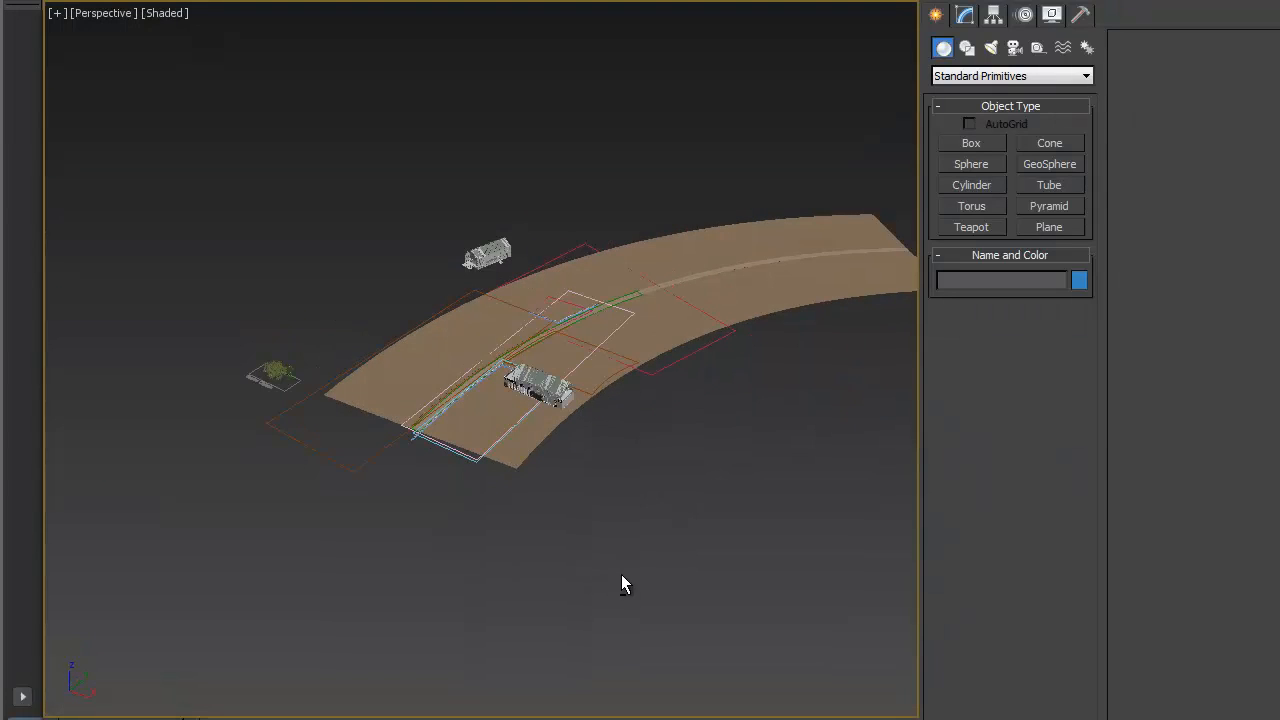
scroll(486, 477, up, 3)
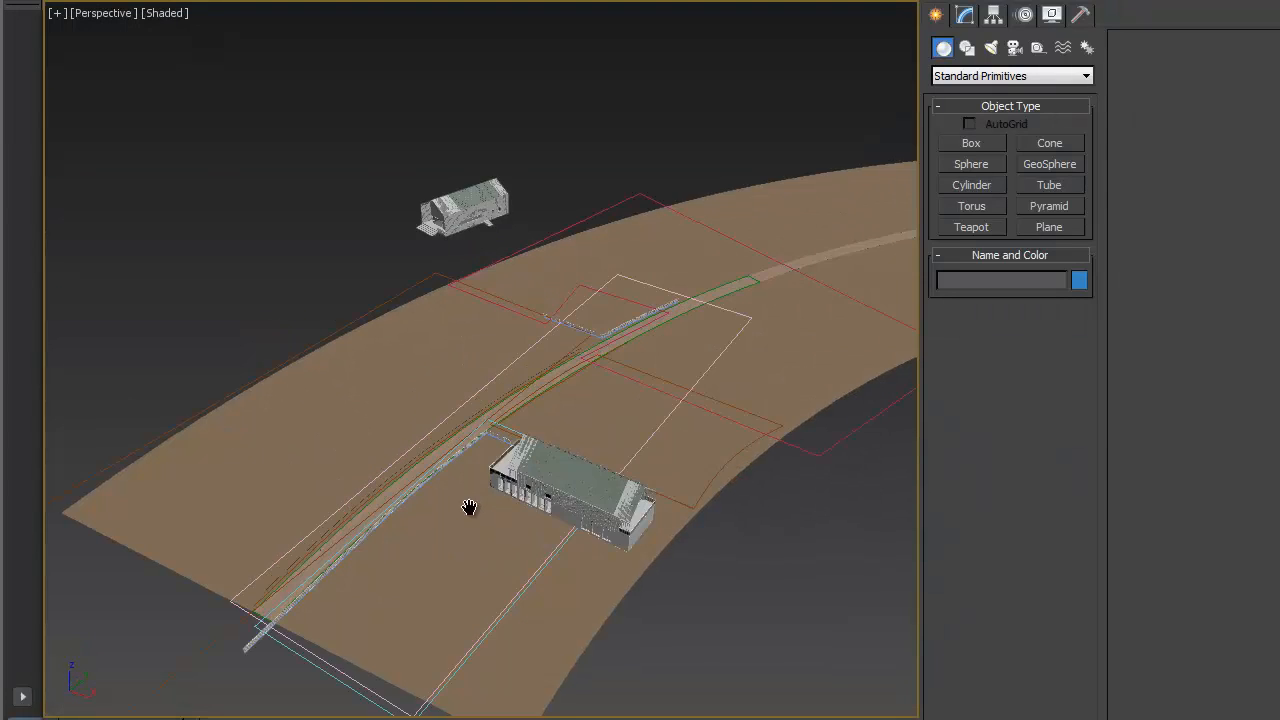
scroll(466, 511, up, 2)
Step: Examine the ground, the fence and tree area splines, and the Scatter Objects trees set up beside the site
click(481, 487)
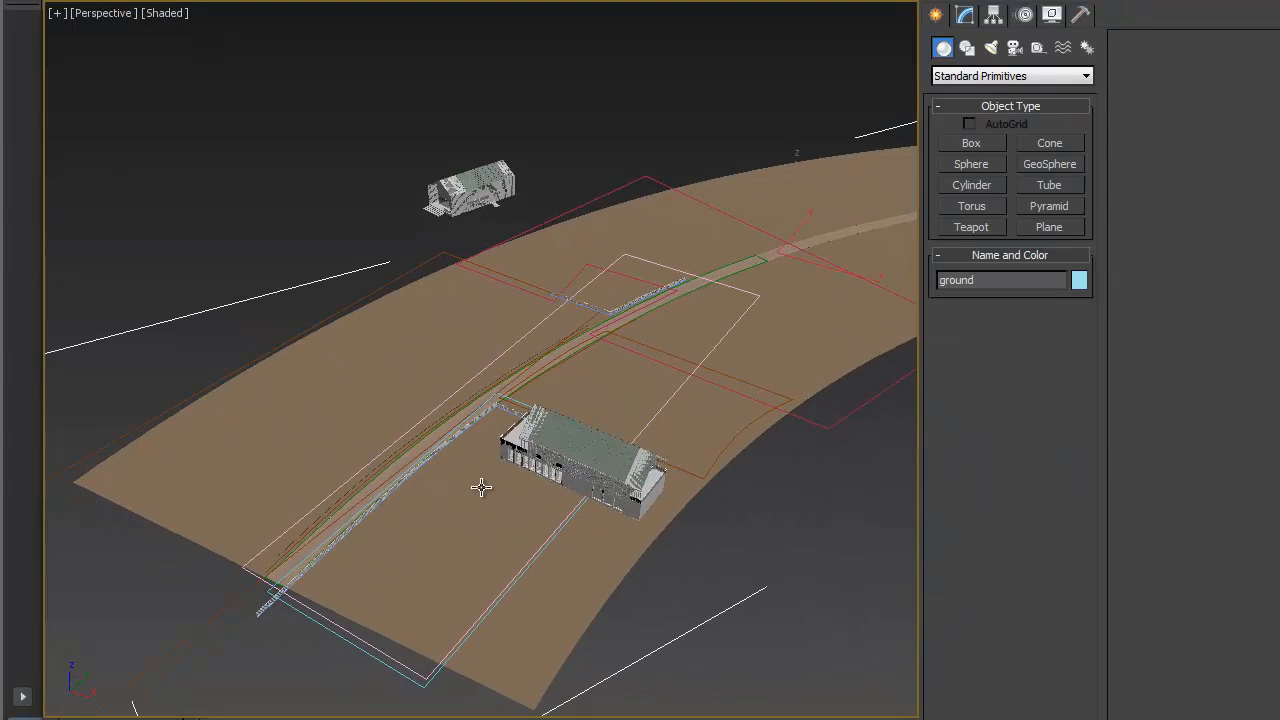
click(525, 386)
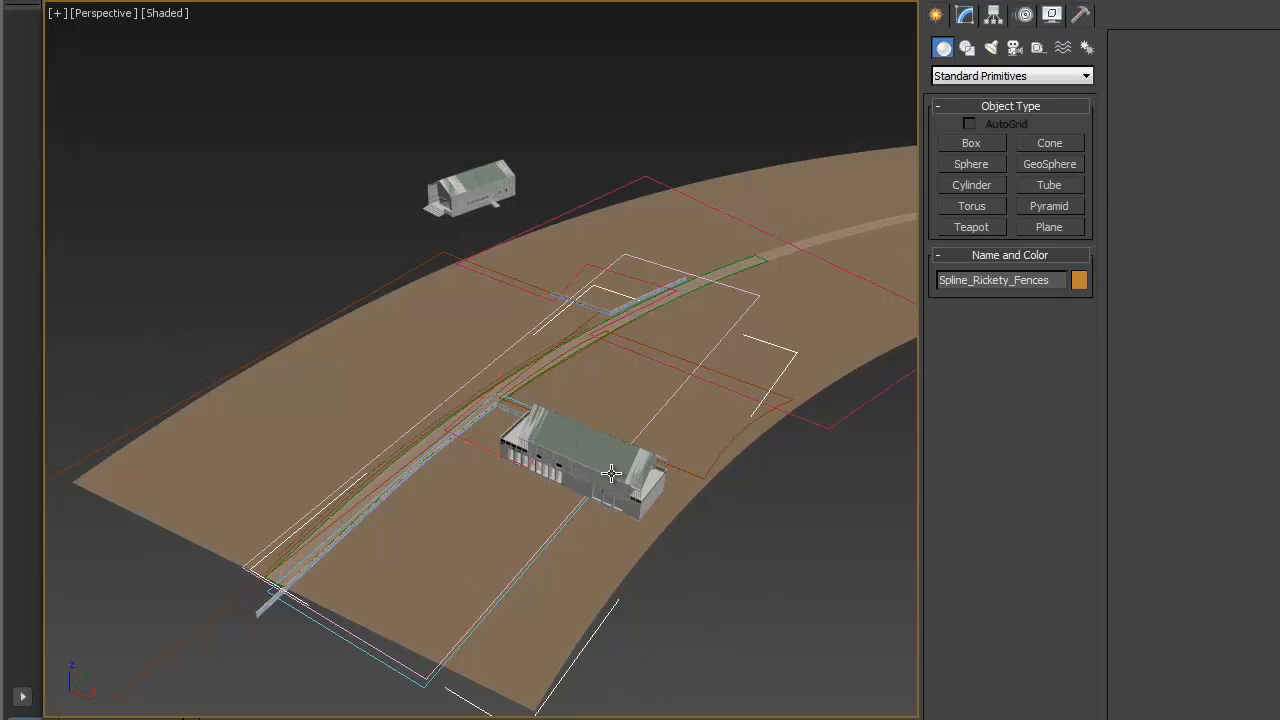
middle_drag(246, 309, 828, 208)
scroll(590, 357, up, 5)
middle_drag(744, 295, 458, 361)
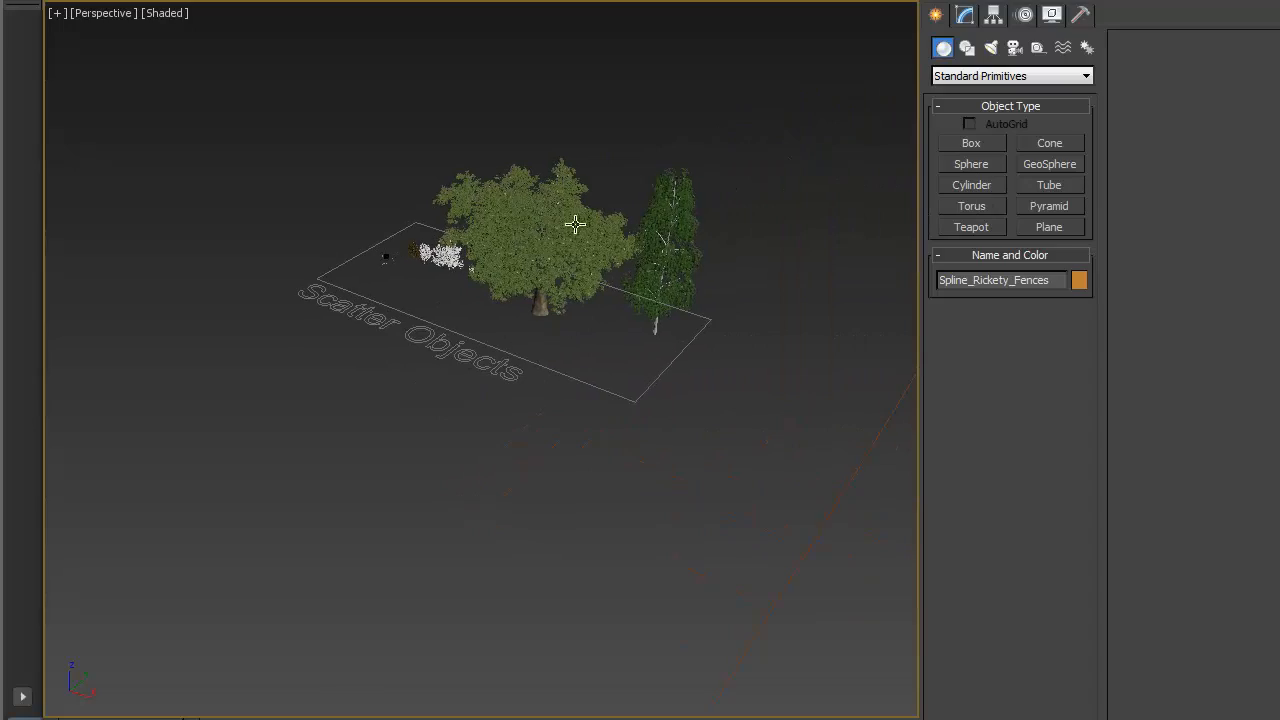
middle_drag(678, 286, 406, 369)
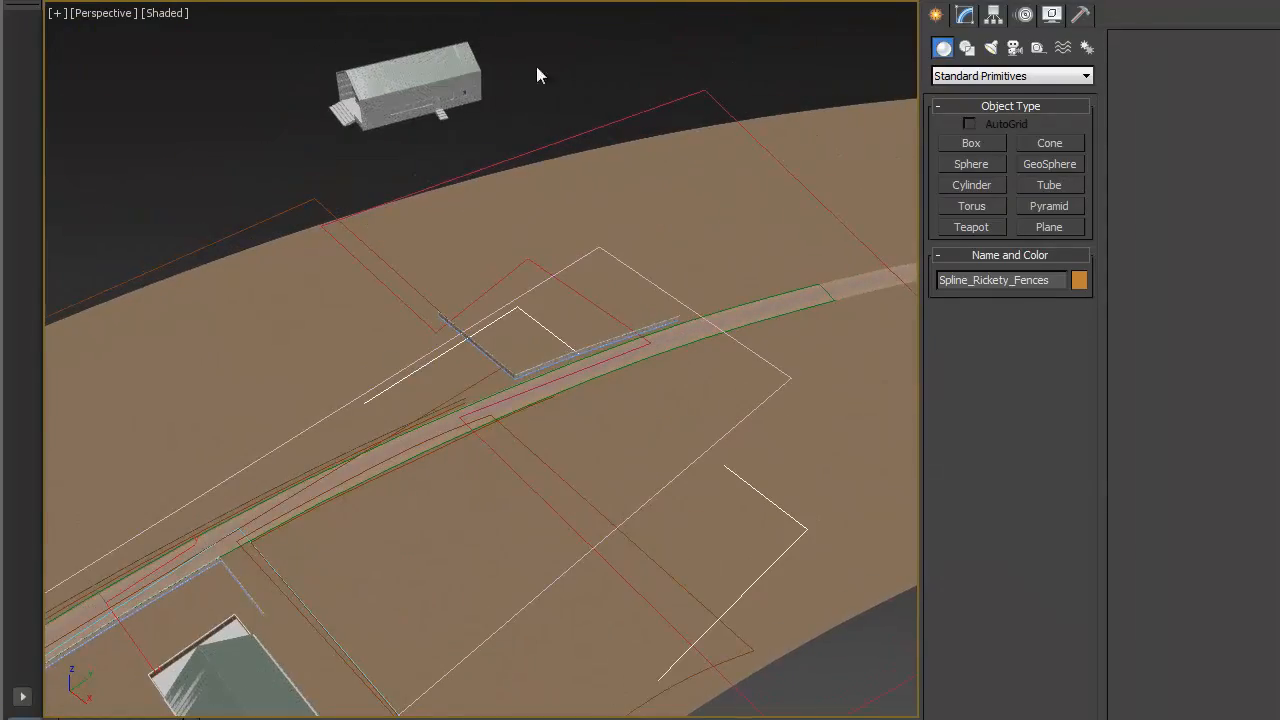
click(574, 135)
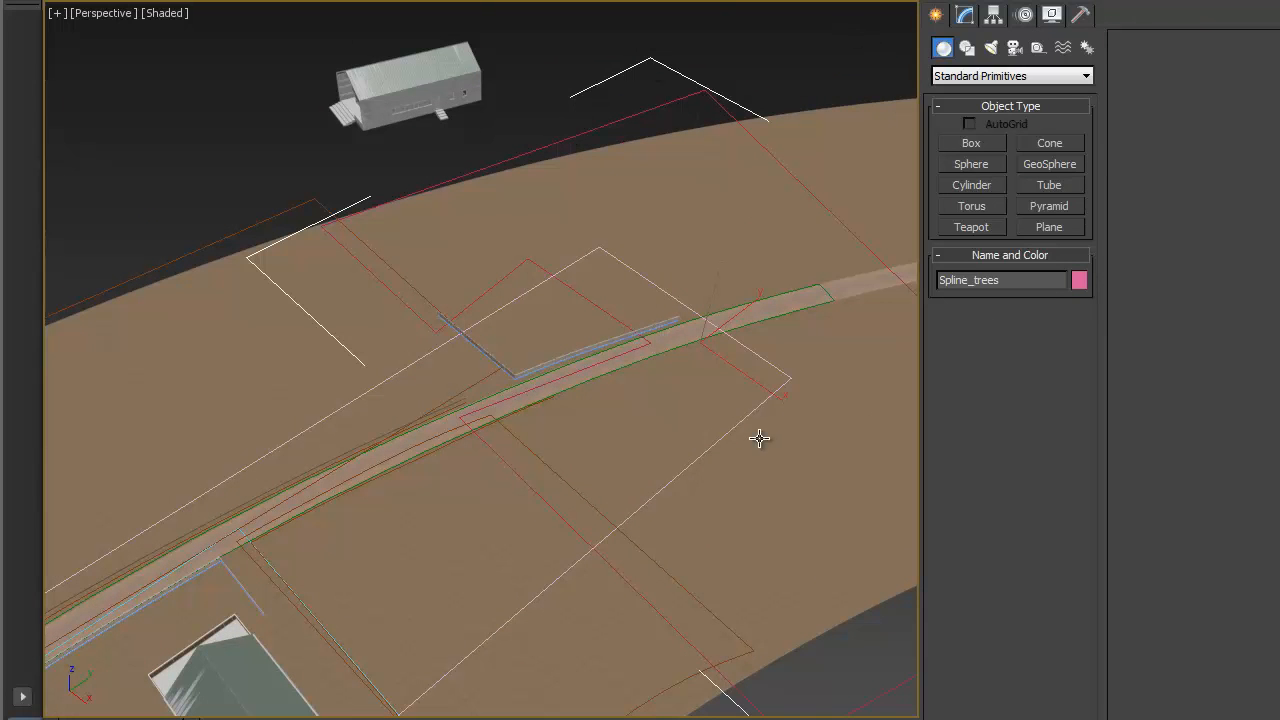
middle_drag(760, 437, 657, 458)
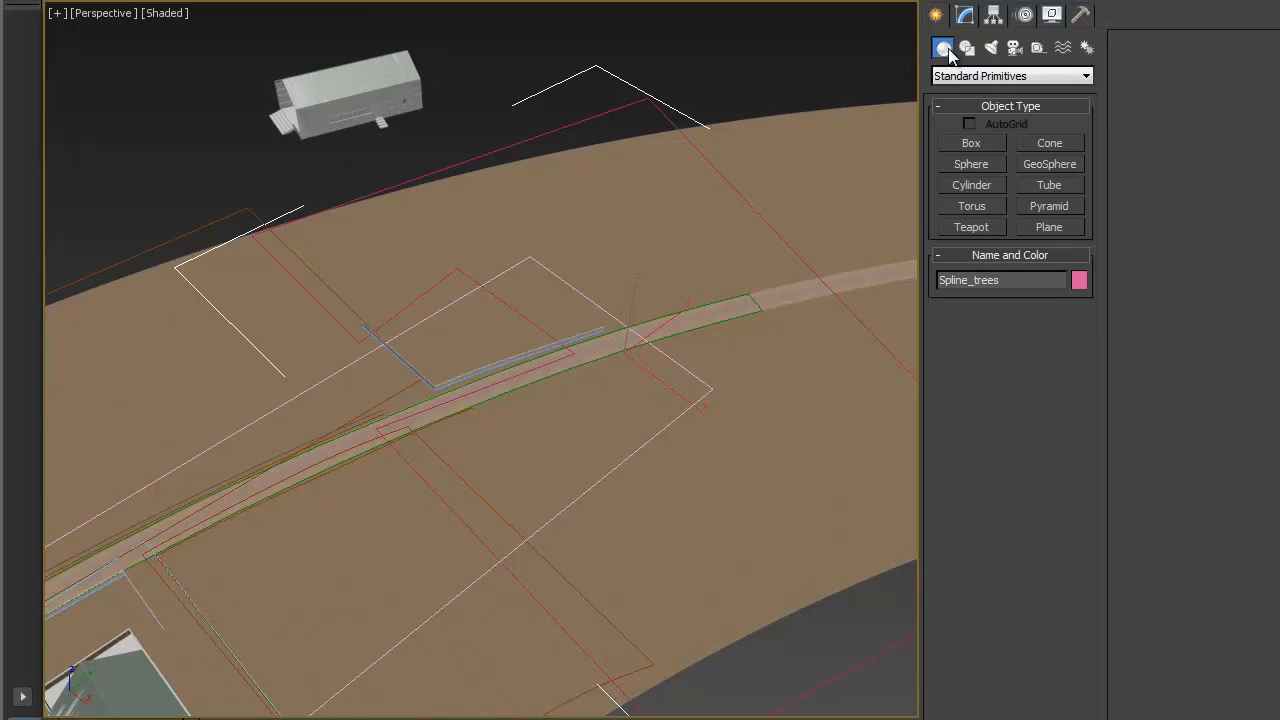
Step: Create a Forest Pro object in Generate mode, using the Spline_trees outline as its scattering area
click(959, 76)
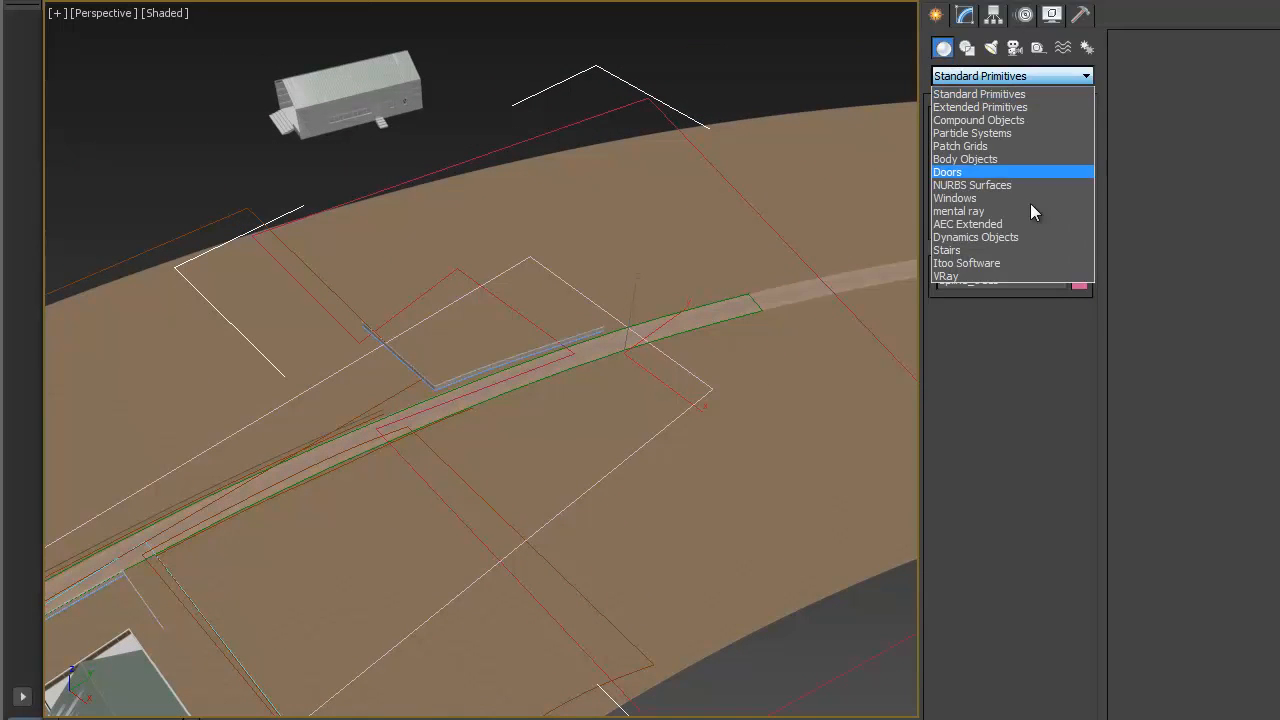
click(1001, 263)
click(976, 147)
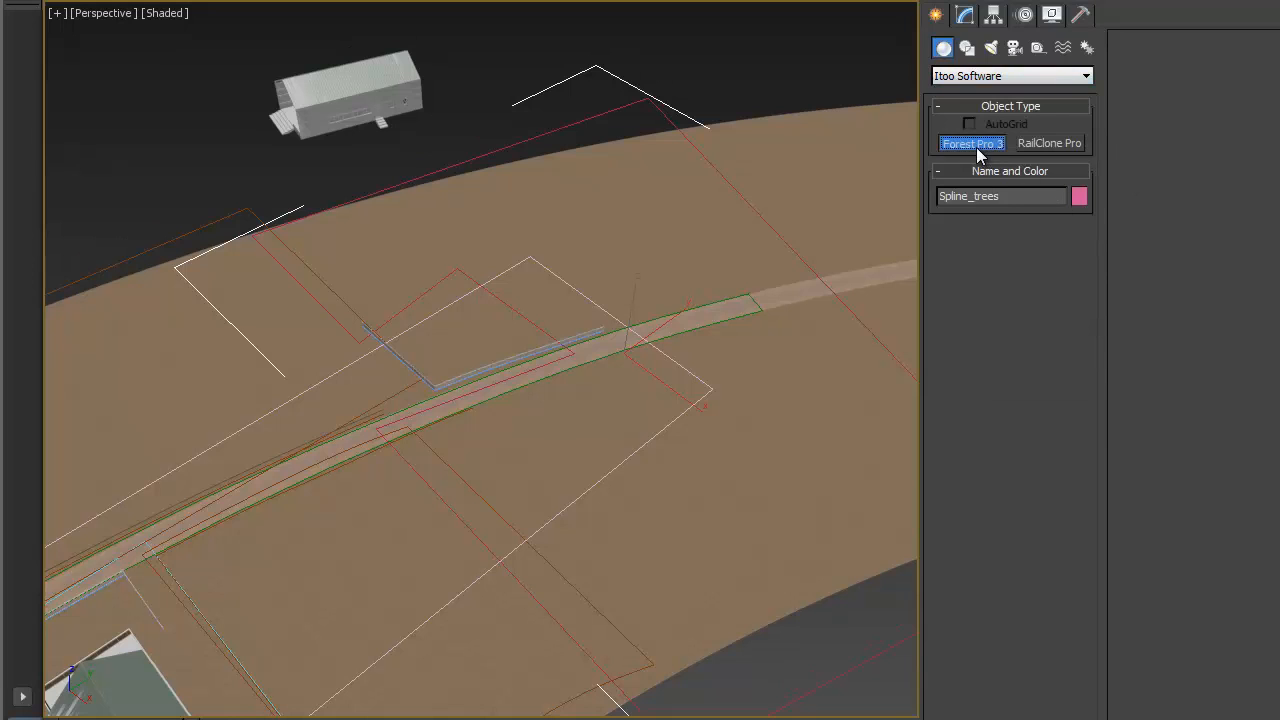
click(580, 120)
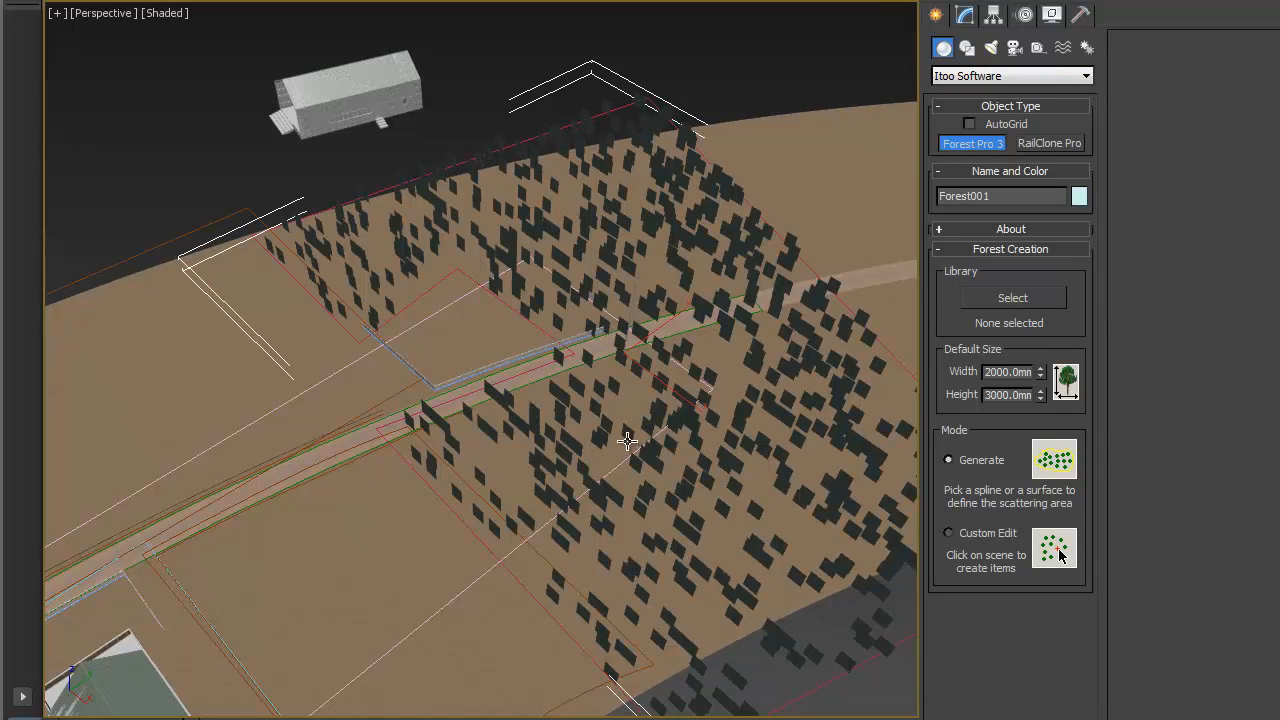
alt+middle_drag(623, 434, 663, 323)
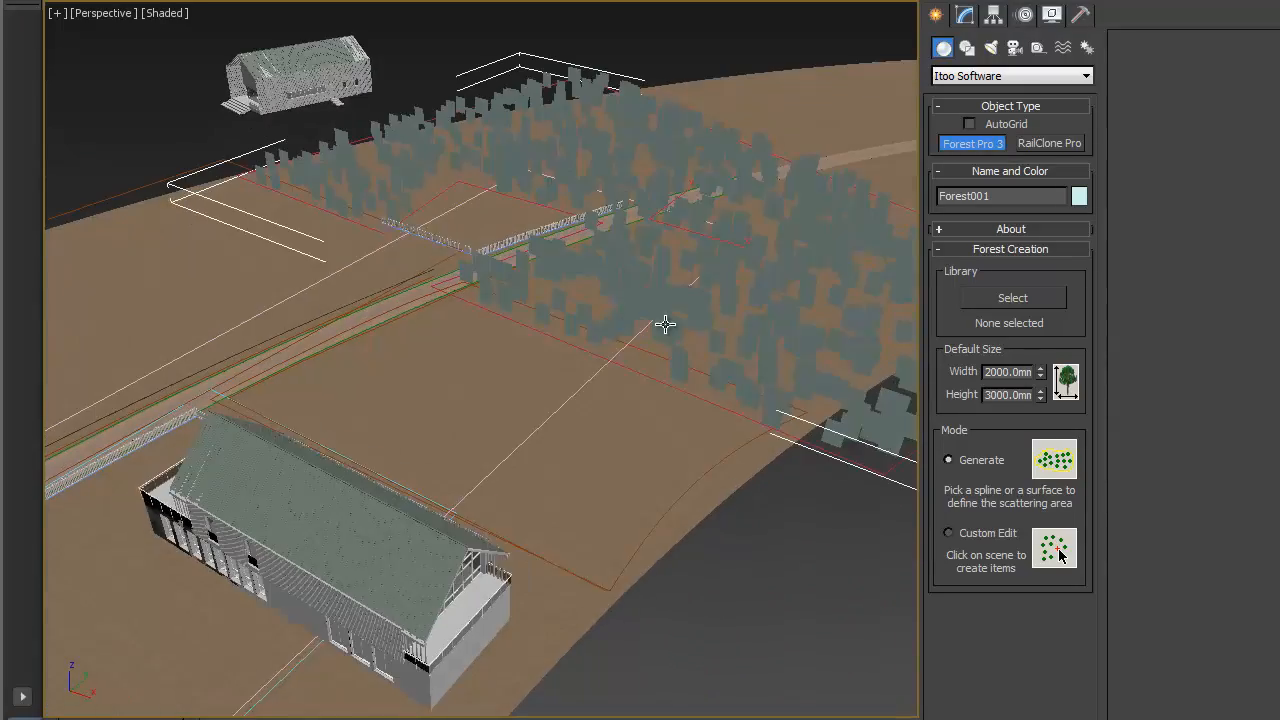
middle_drag(772, 394, 631, 391)
Step: Make the forest's default geometry item a custom object using TreeTall, and enable the recommended options for high-poly meshes
click(963, 17)
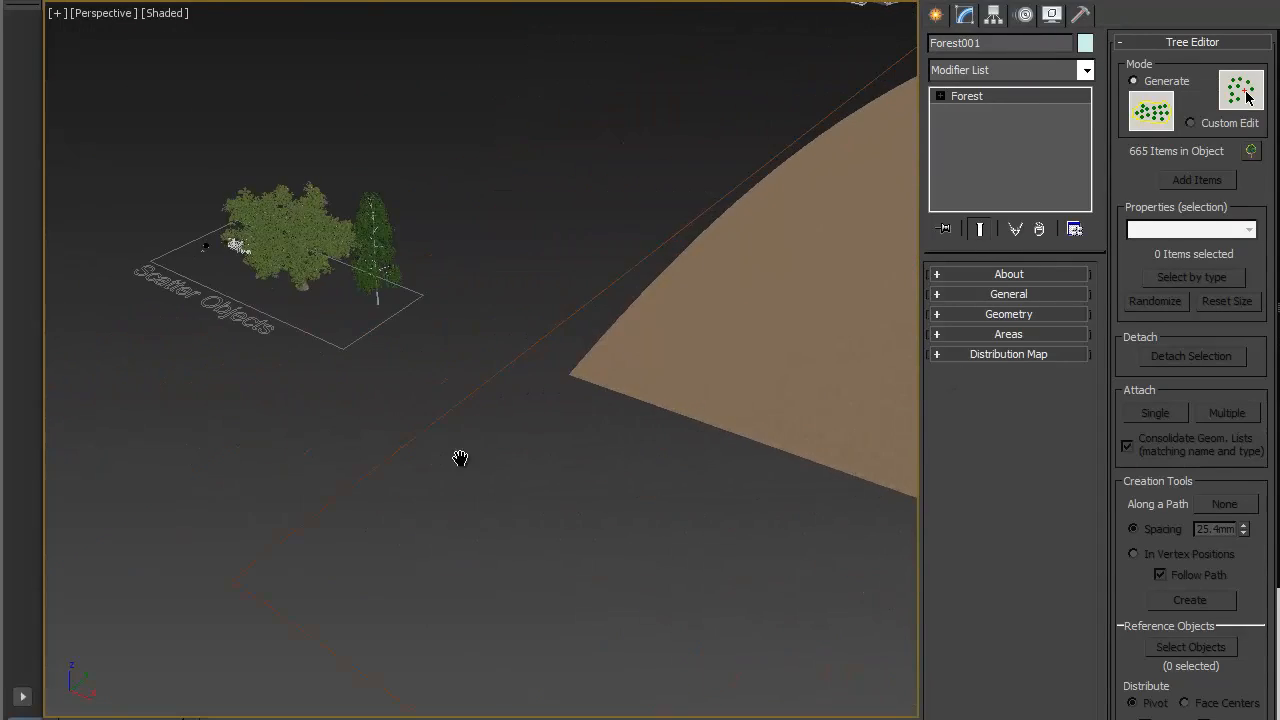
scroll(455, 418, up, 5)
scroll(485, 245, down, 3)
middle_drag(465, 273, 515, 316)
click(1155, 43)
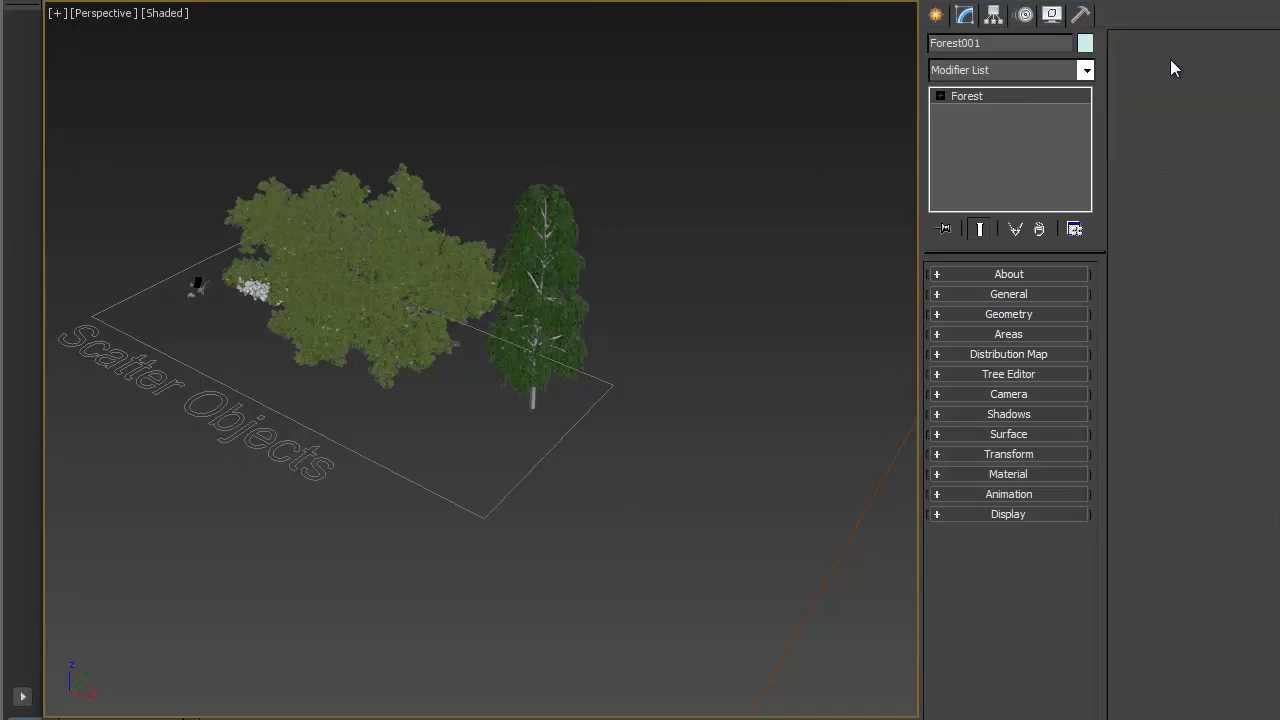
click(1041, 314)
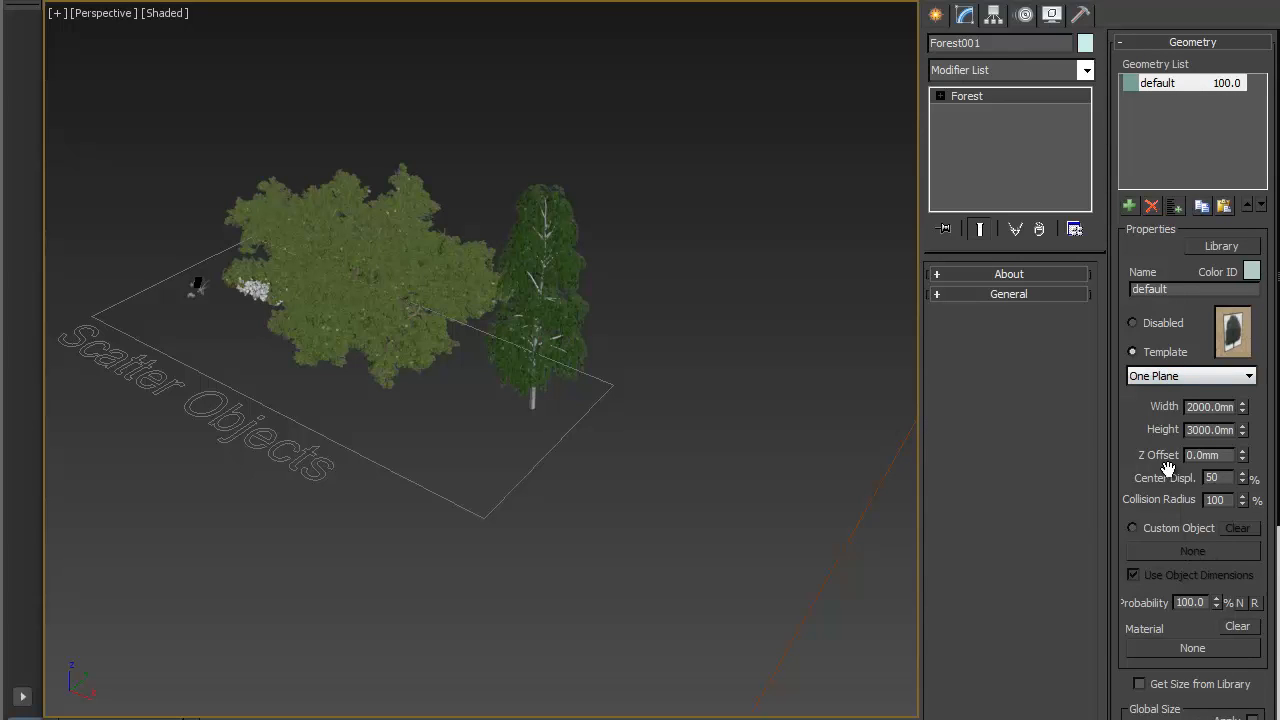
click(1161, 528)
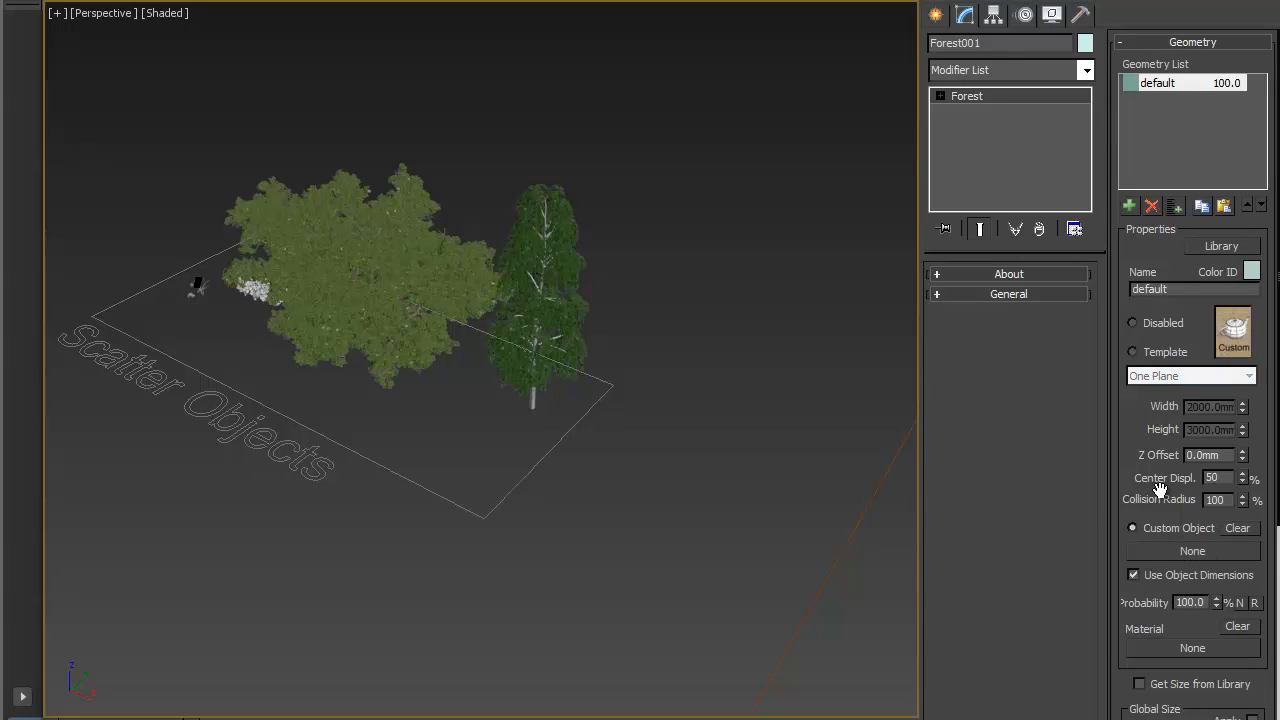
click(1154, 553)
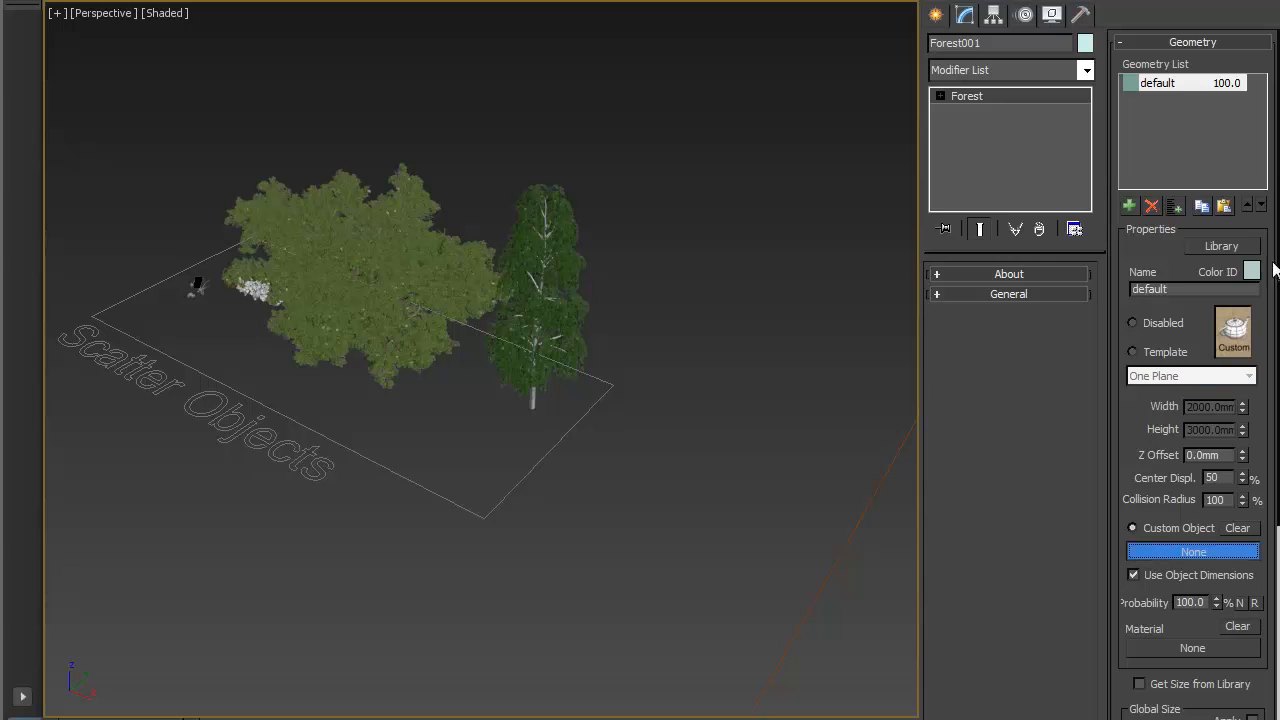
click(561, 224)
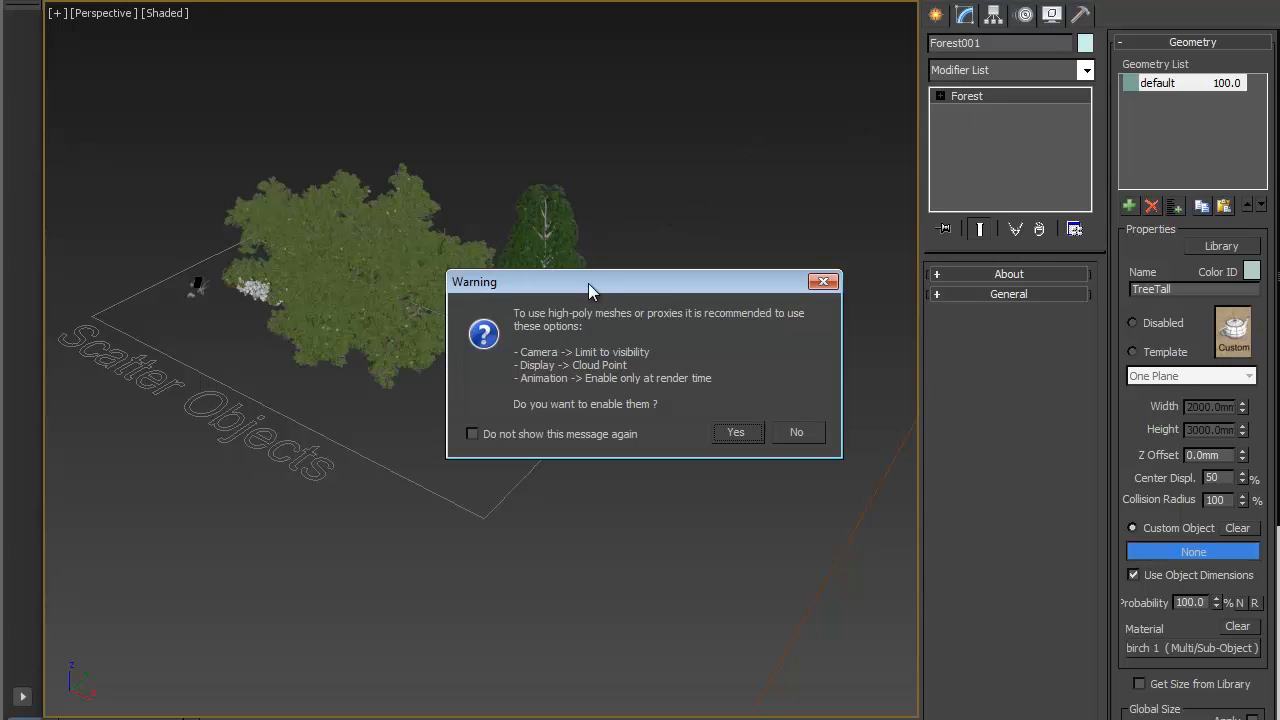
drag(588, 283, 623, 90)
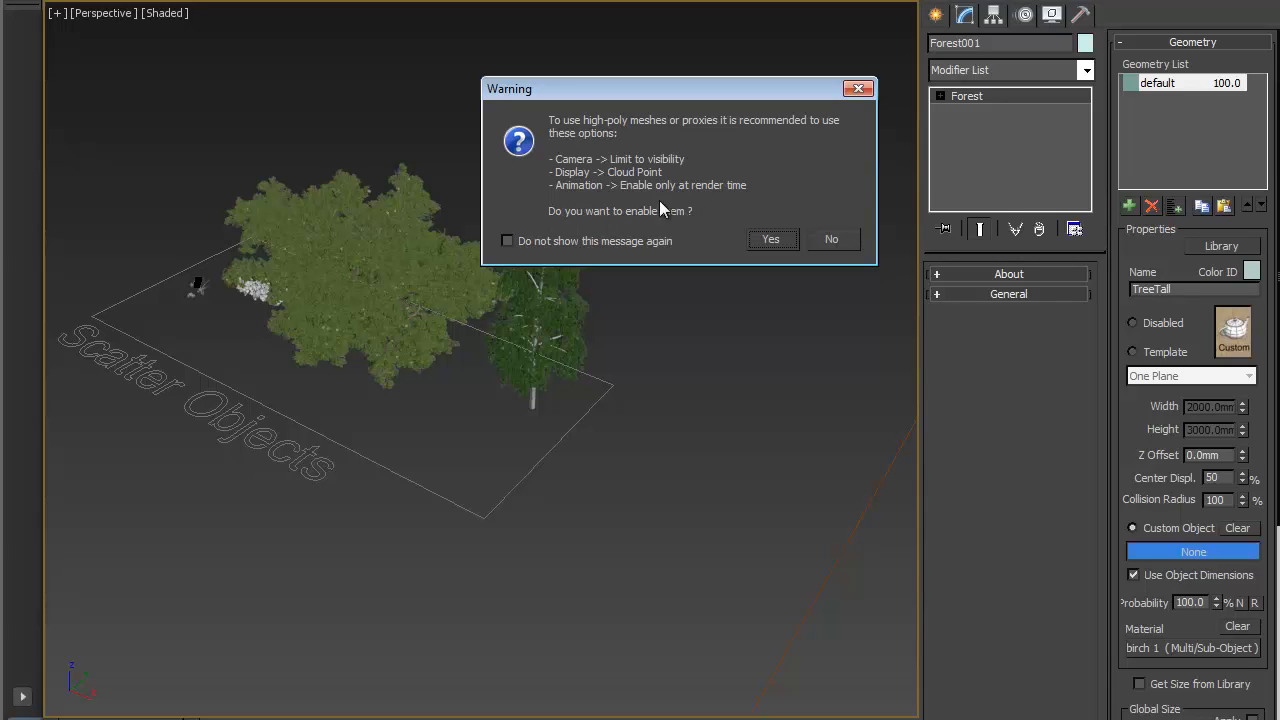
click(771, 239)
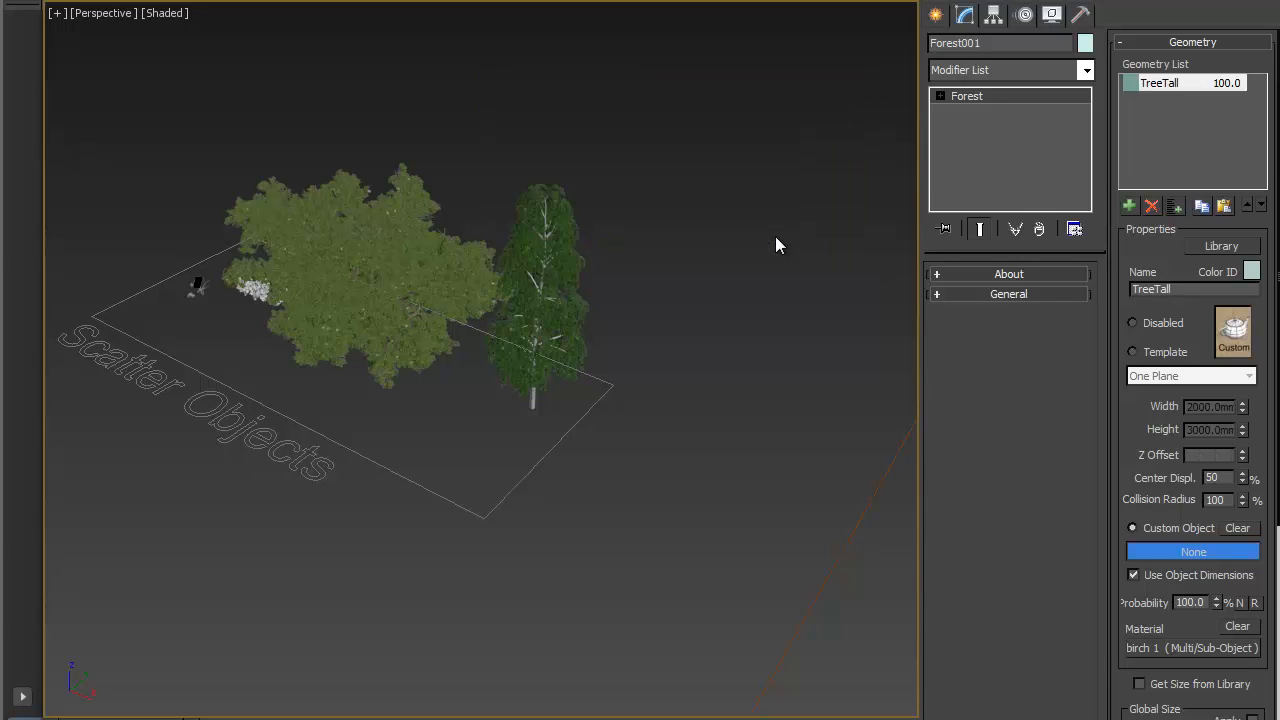
Step: Add a second geometry item to the forest as a custom object using TreeWide
click(1129, 206)
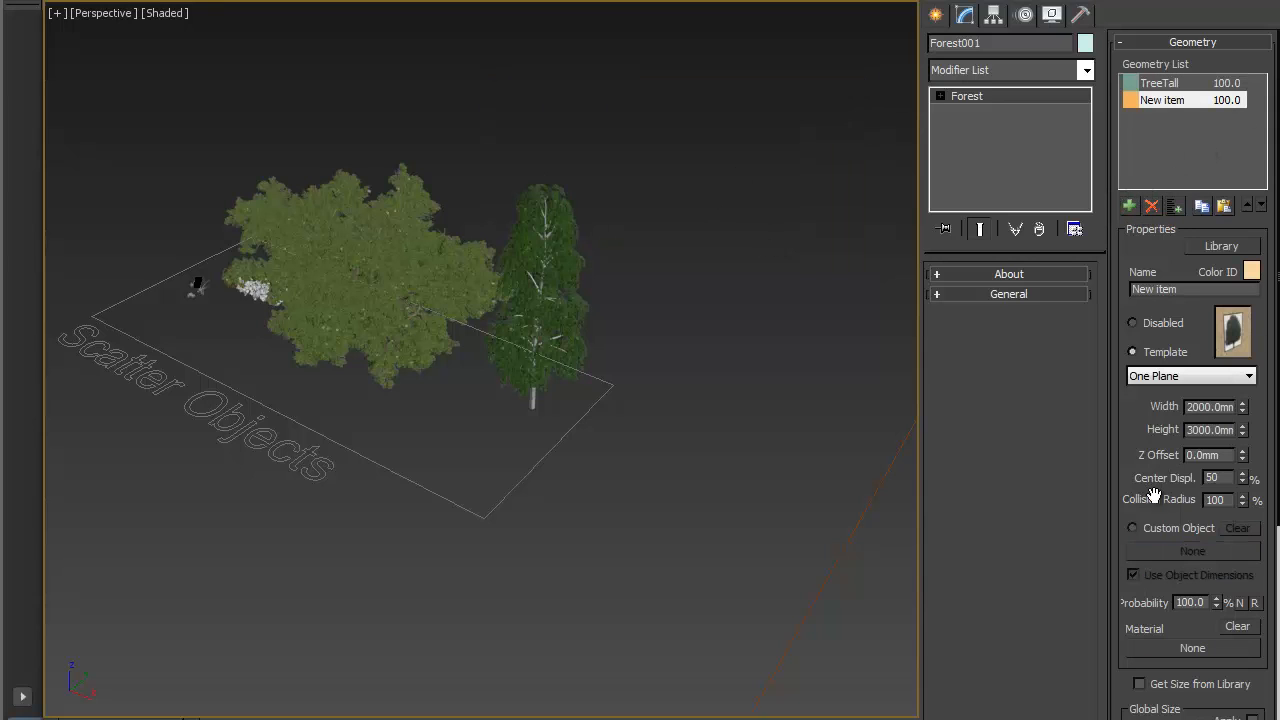
click(1145, 526)
click(1215, 553)
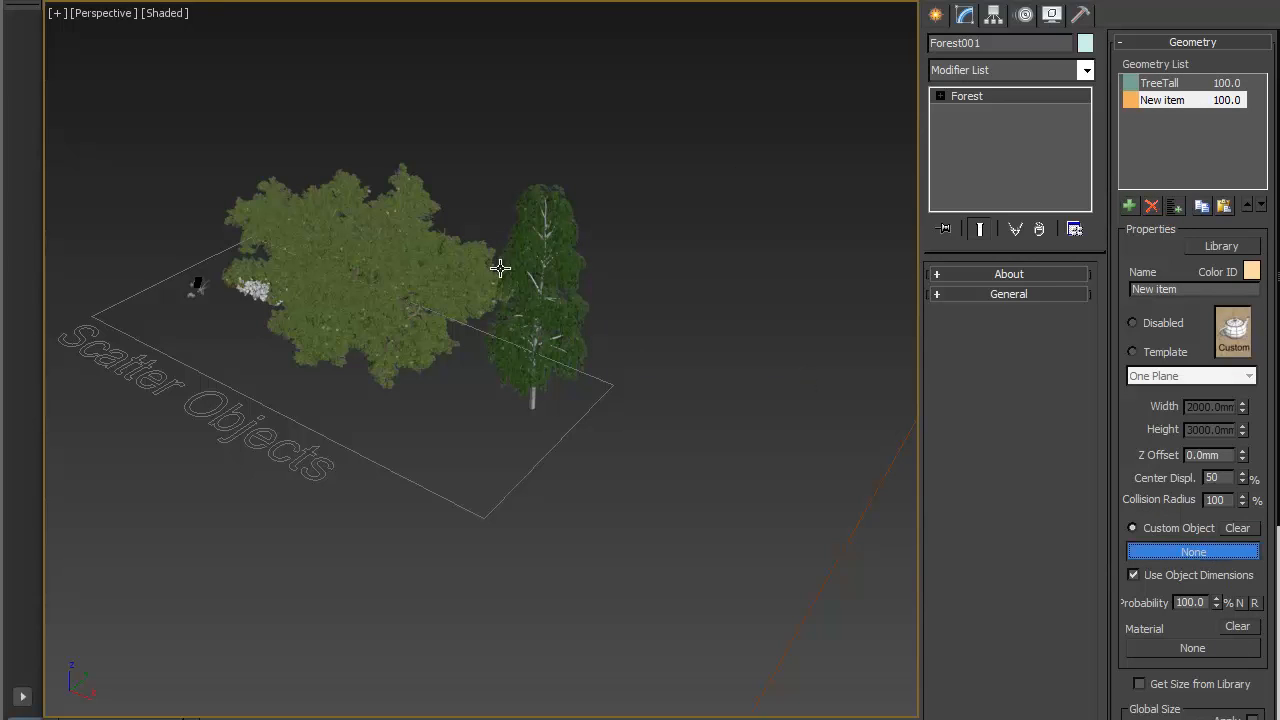
click(401, 199)
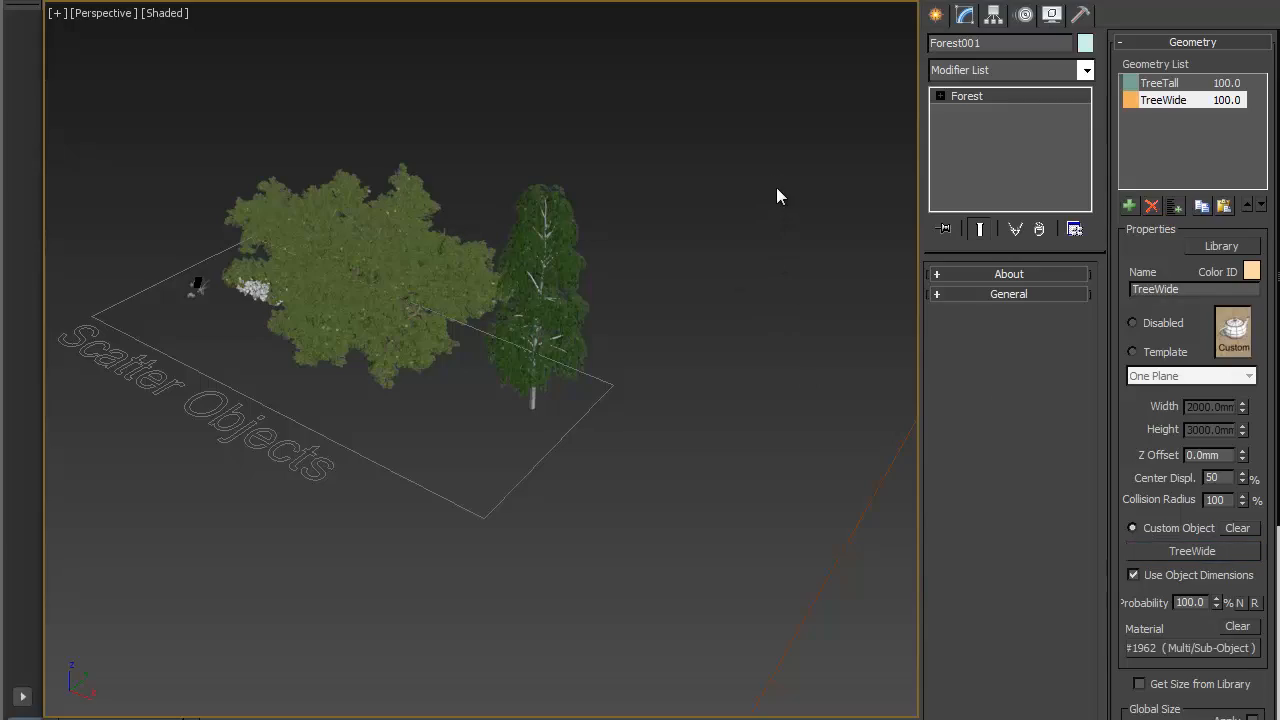
Step: Set the X density of the forest's distribution map to 81799.99 units
middle_drag(780, 197, 347, 430)
scroll(347, 430, down, 4)
middle_drag(900, 370, 426, 359)
scroll(696, 347, up, 3)
alt+middle_drag(517, 383, 498, 373)
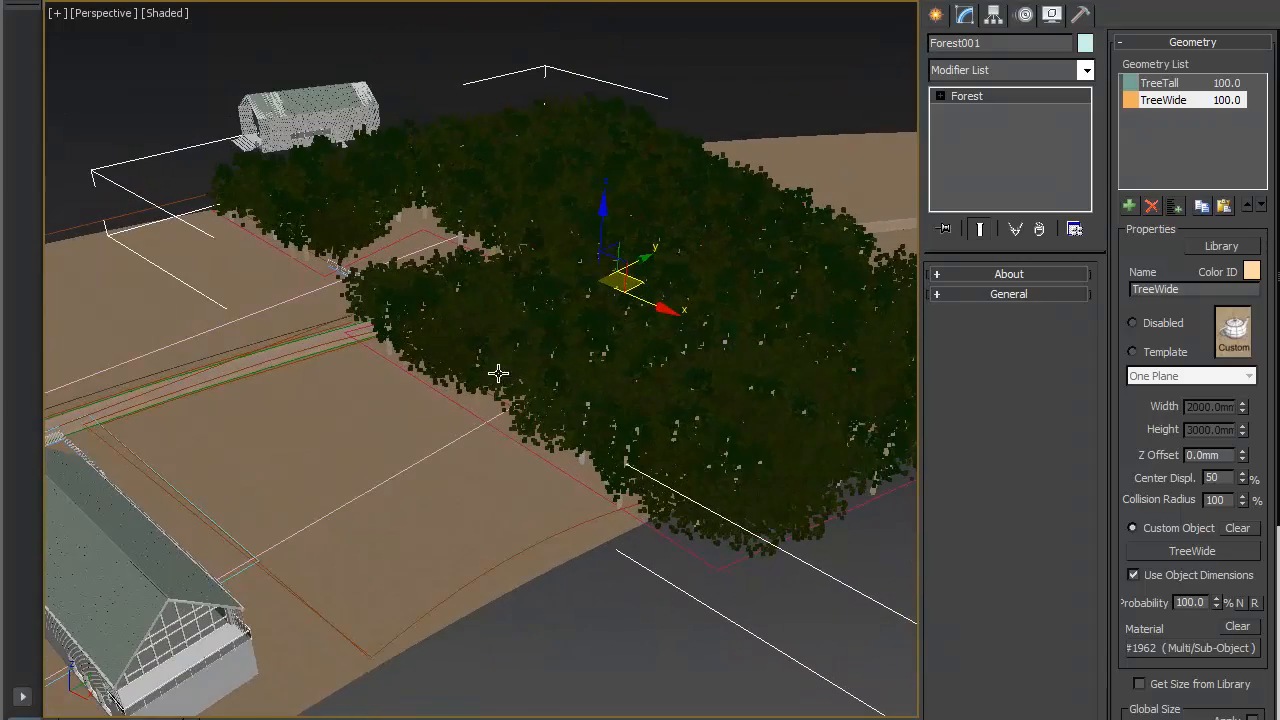
click(1193, 42)
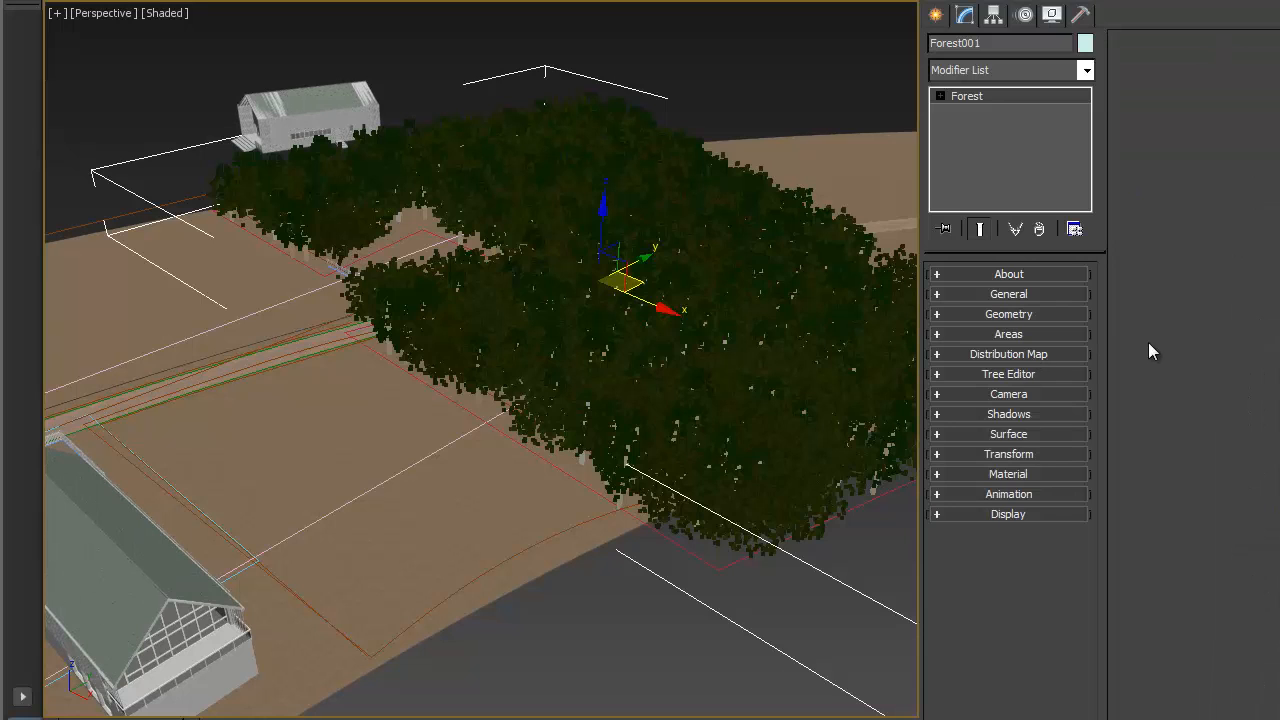
click(1044, 354)
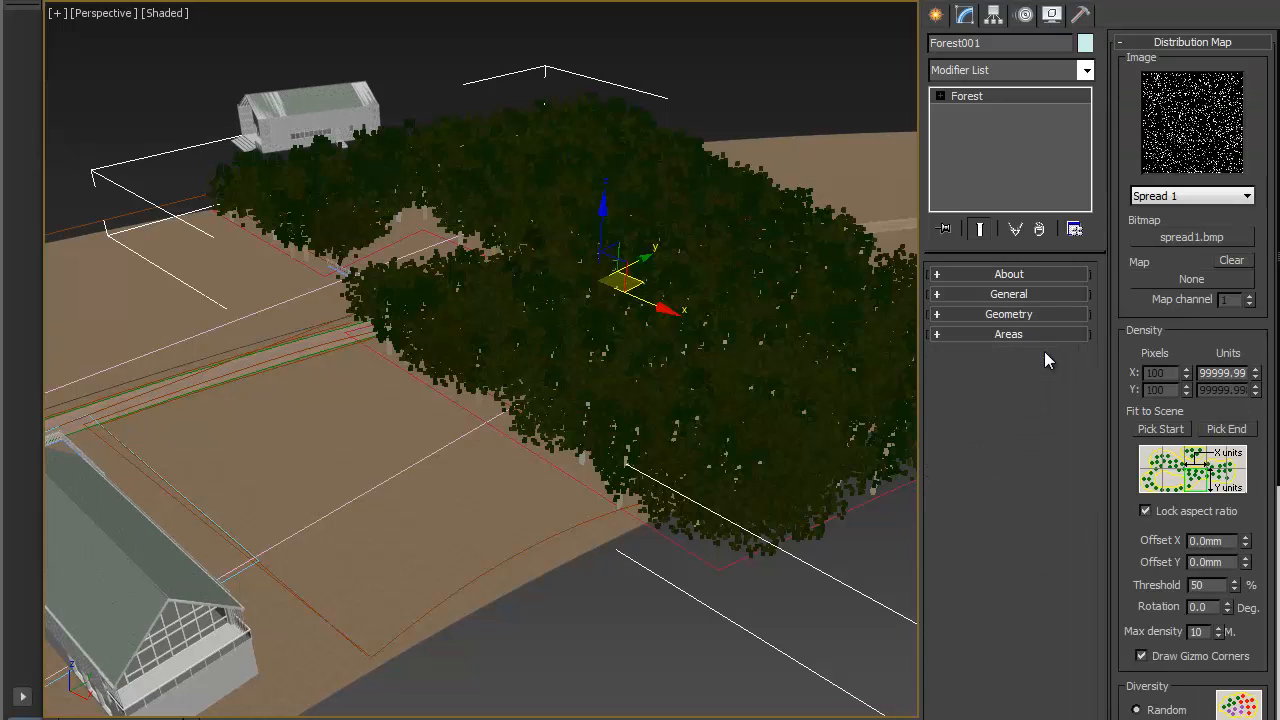
click(1230, 372)
text(8180)
key(Return)
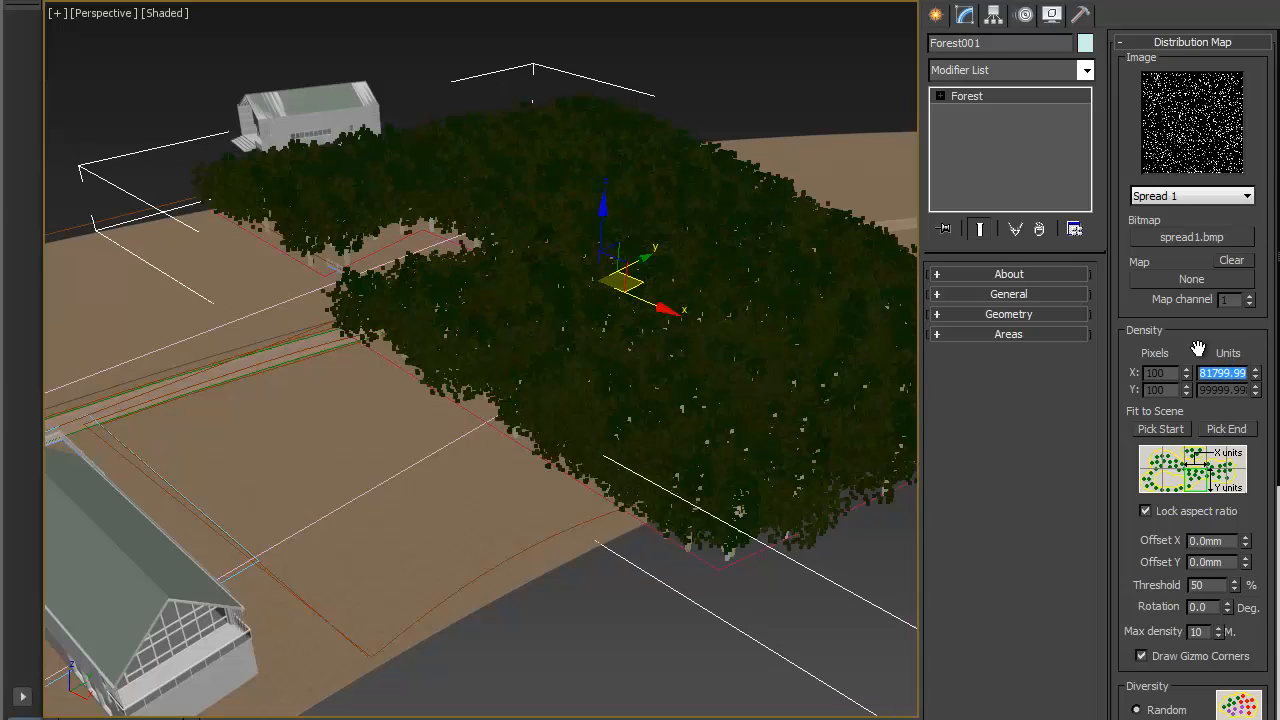
Step: Set the forest's X and Y transform rotation ranges to a minimum of -10 and a maximum of 10
mouse_move(666, 363)
alt+middle_down()
mouse_move(590, 370)
mouse_move(674, 366)
alt+middle_up()
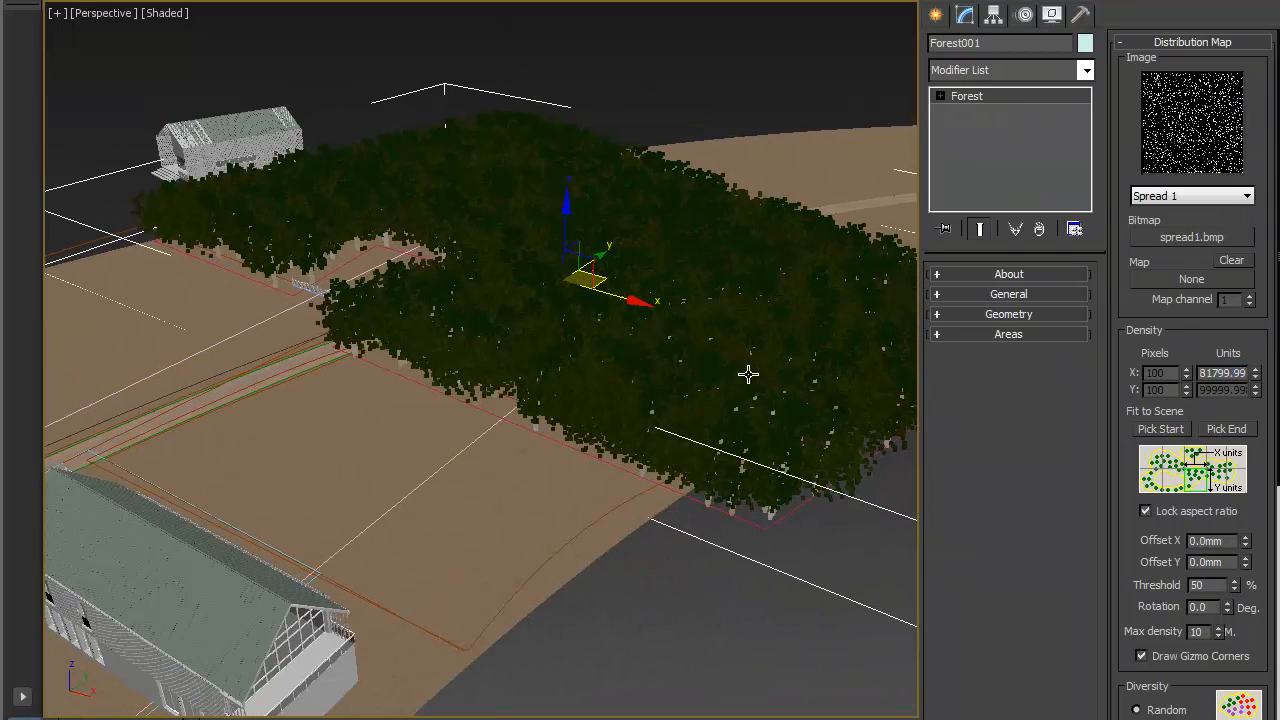
scroll(1160, 420, down, 8)
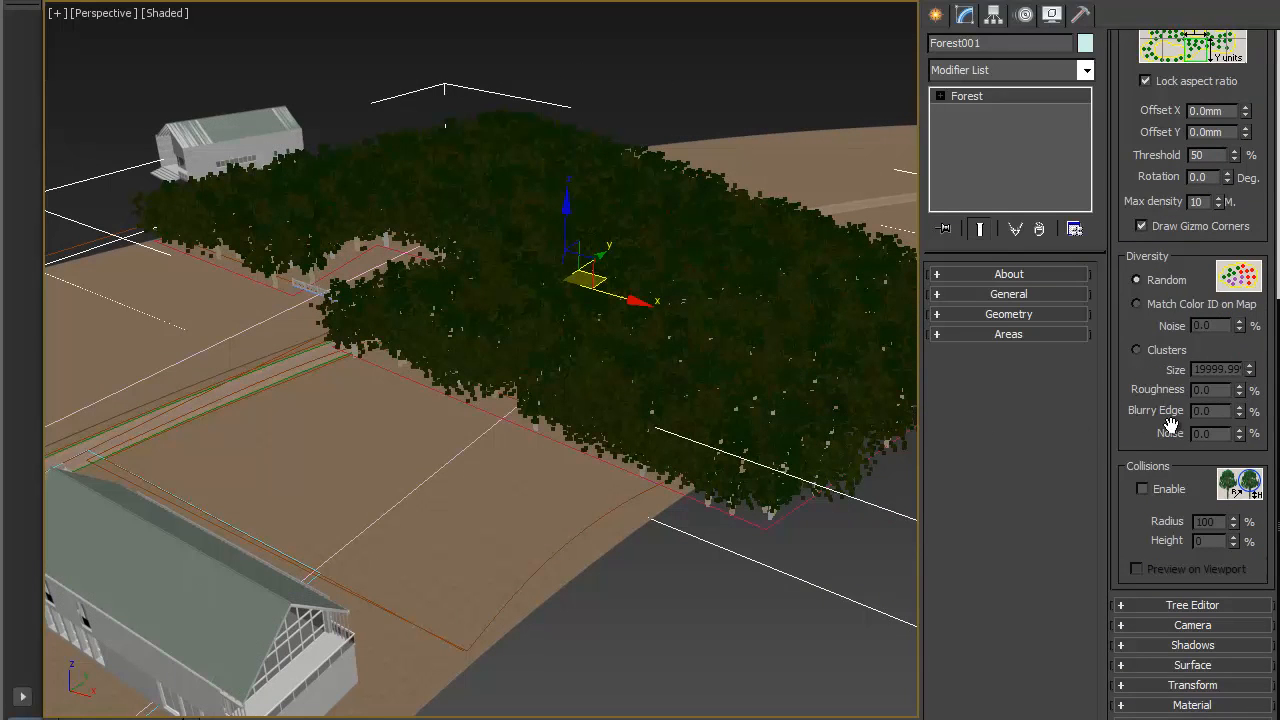
click(1172, 685)
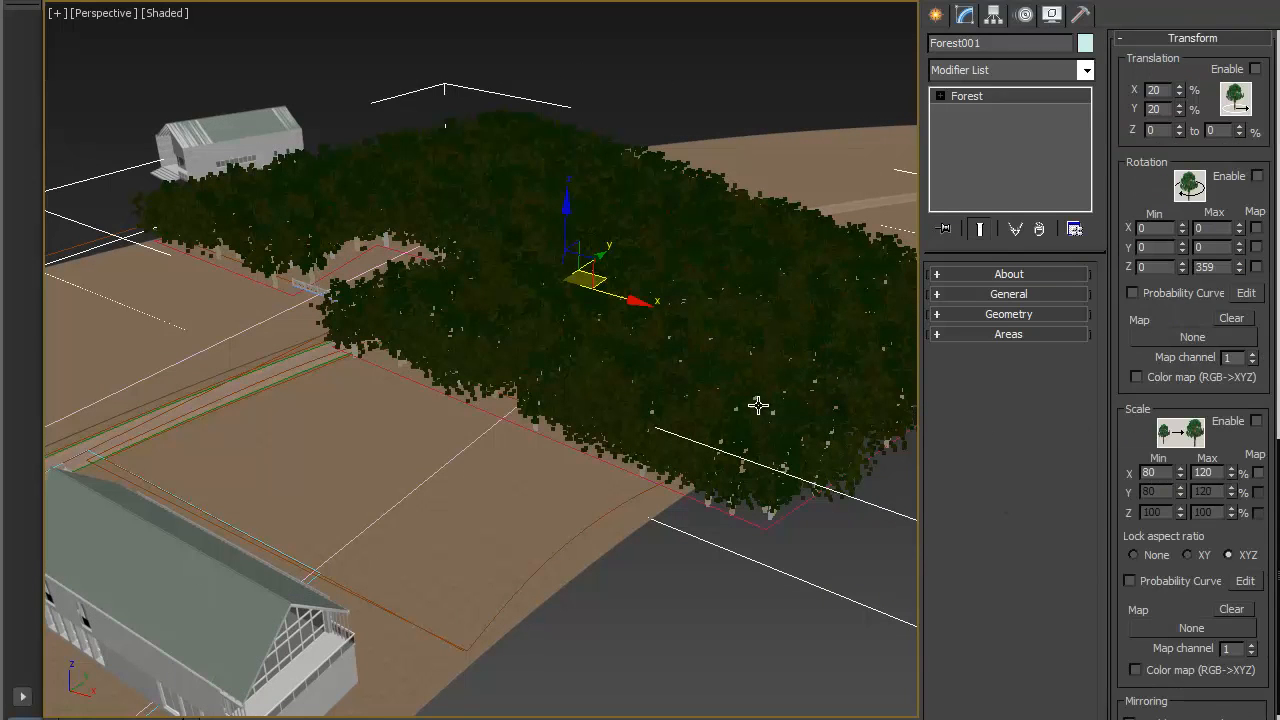
alt+middle_drag(758, 405, 812, 320)
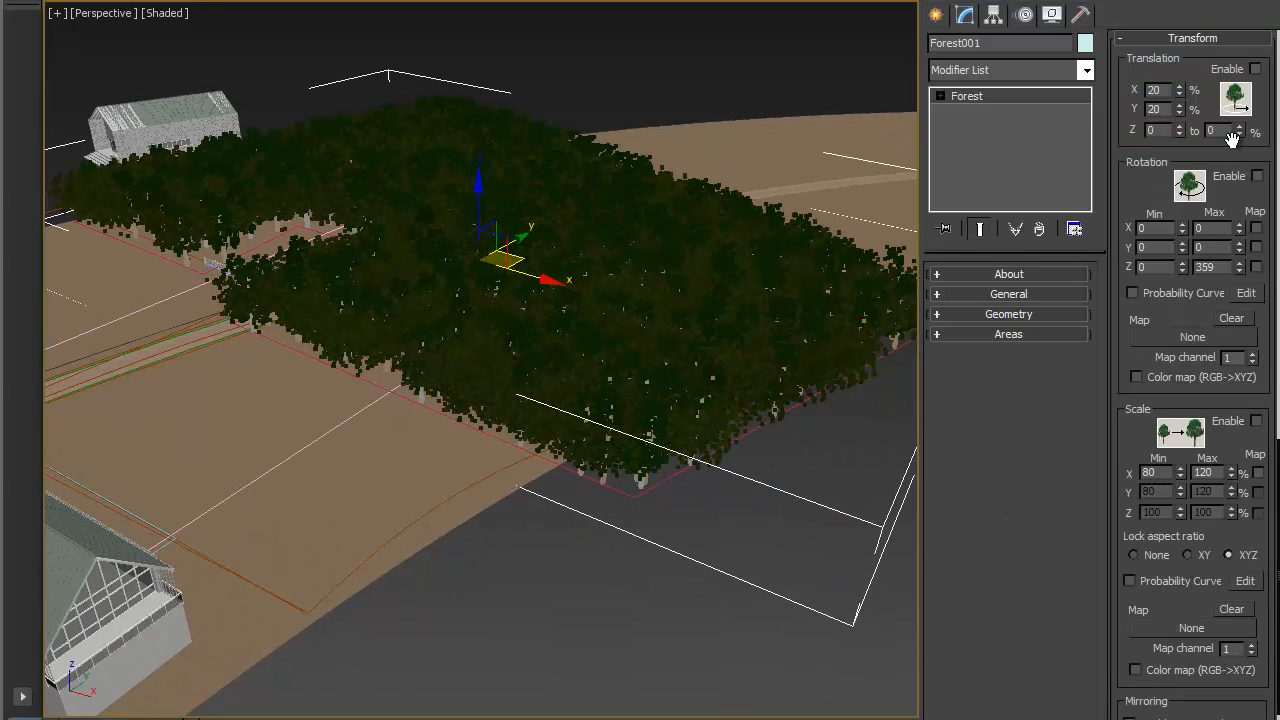
click(1172, 228)
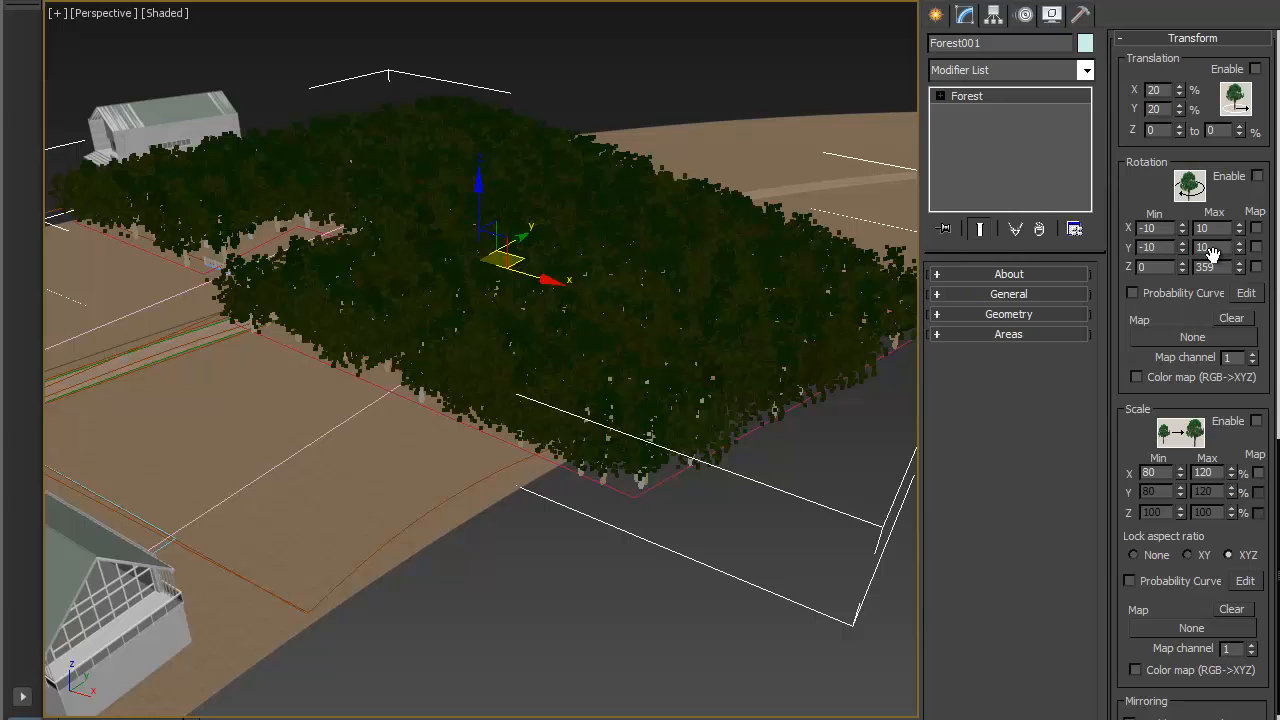
Step: Enable random scaling for the forest's trees and set the maximum X scale to 140%
click(1255, 422)
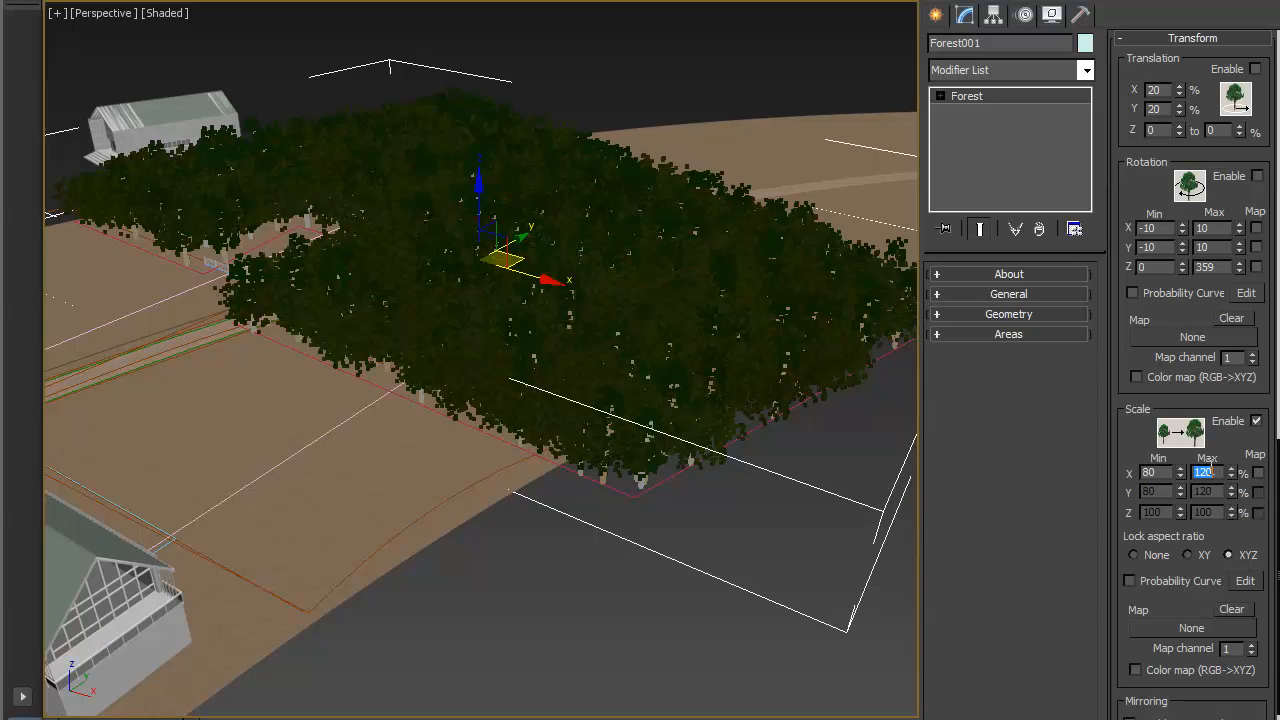
text(140)
key(Return)
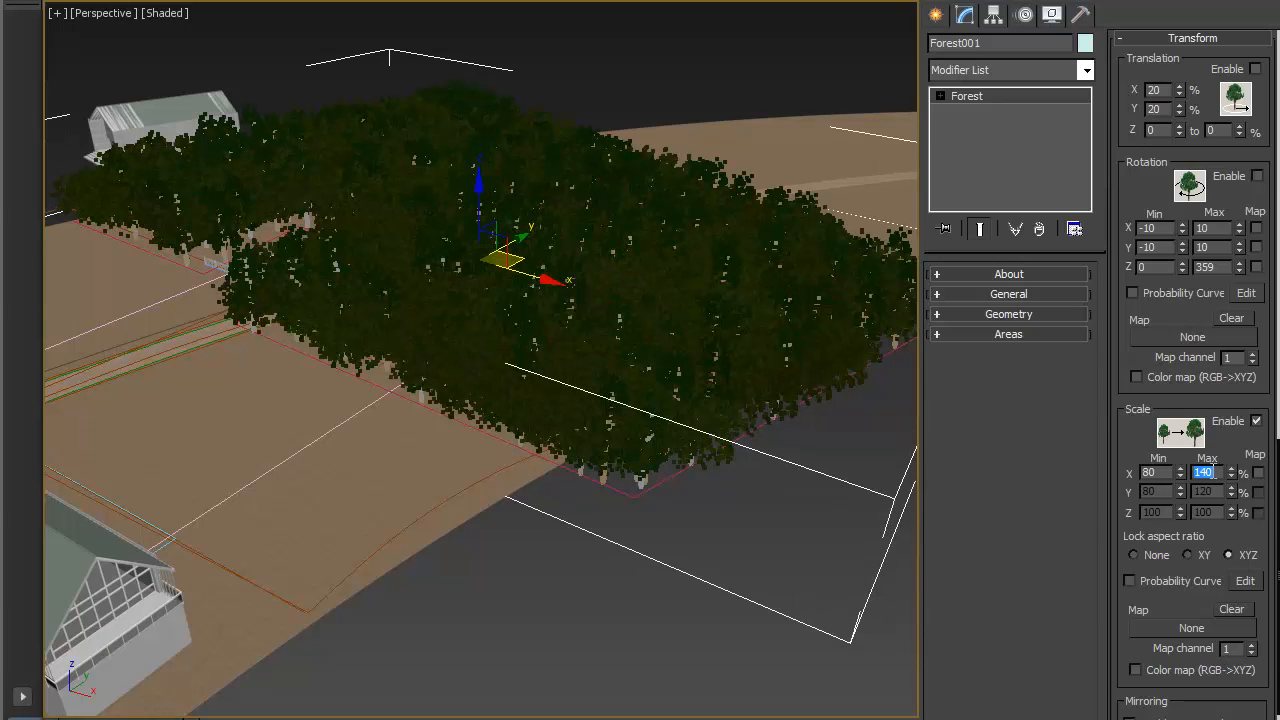
middle_drag(372, 358, 500, 345)
Step: Add the Smaller Barn as an exclude object area of the forest, and accept enabling the camera's Limit to visibility option
click(1180, 39)
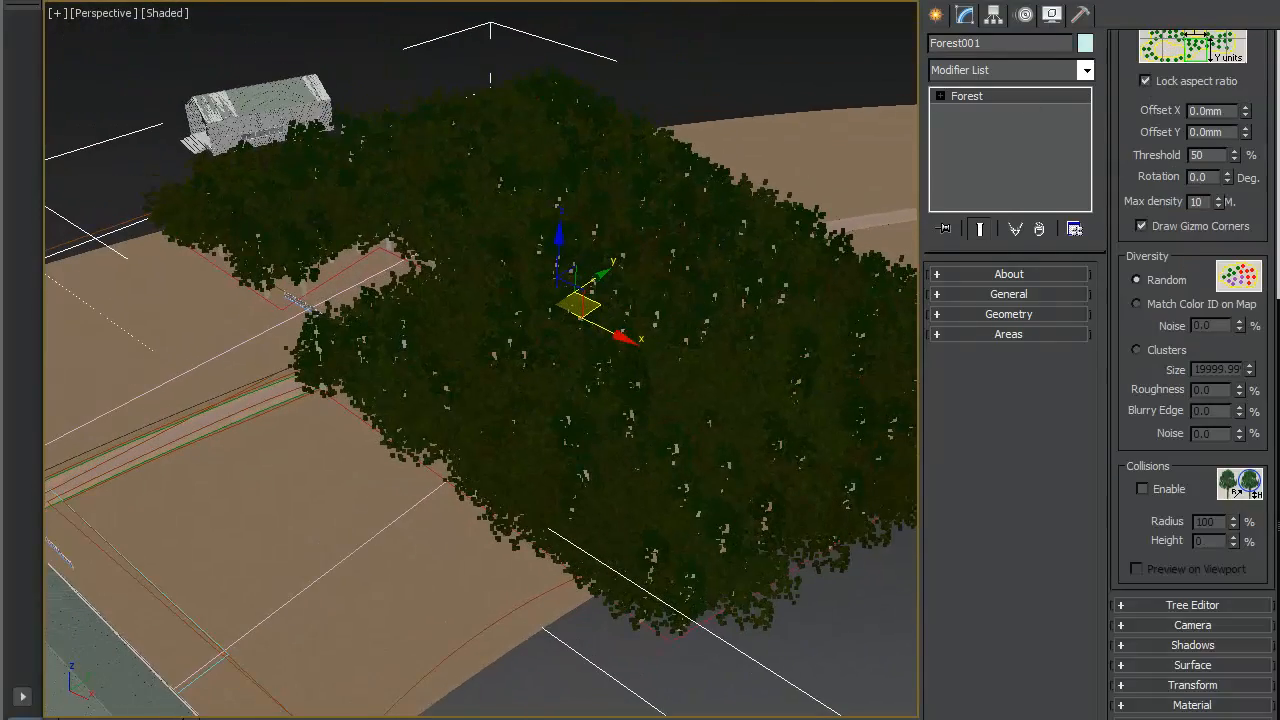
scroll(1200, 434, up, 5)
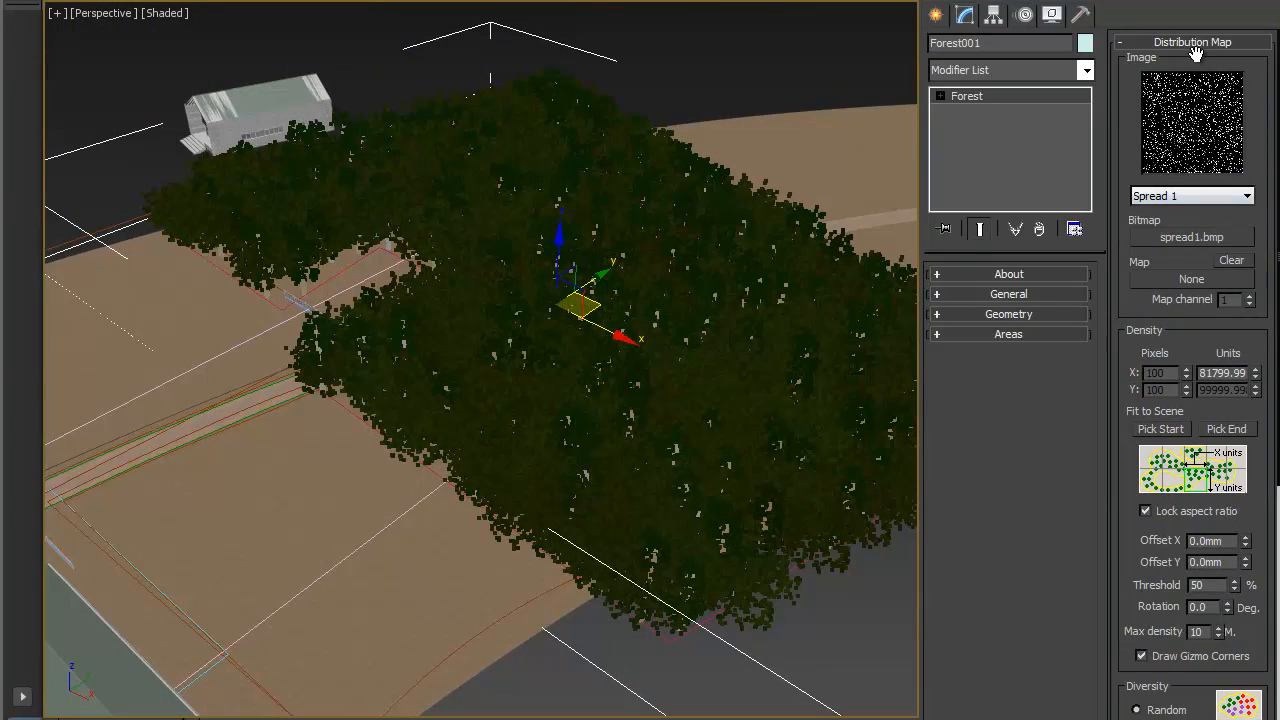
click(1190, 46)
click(1005, 334)
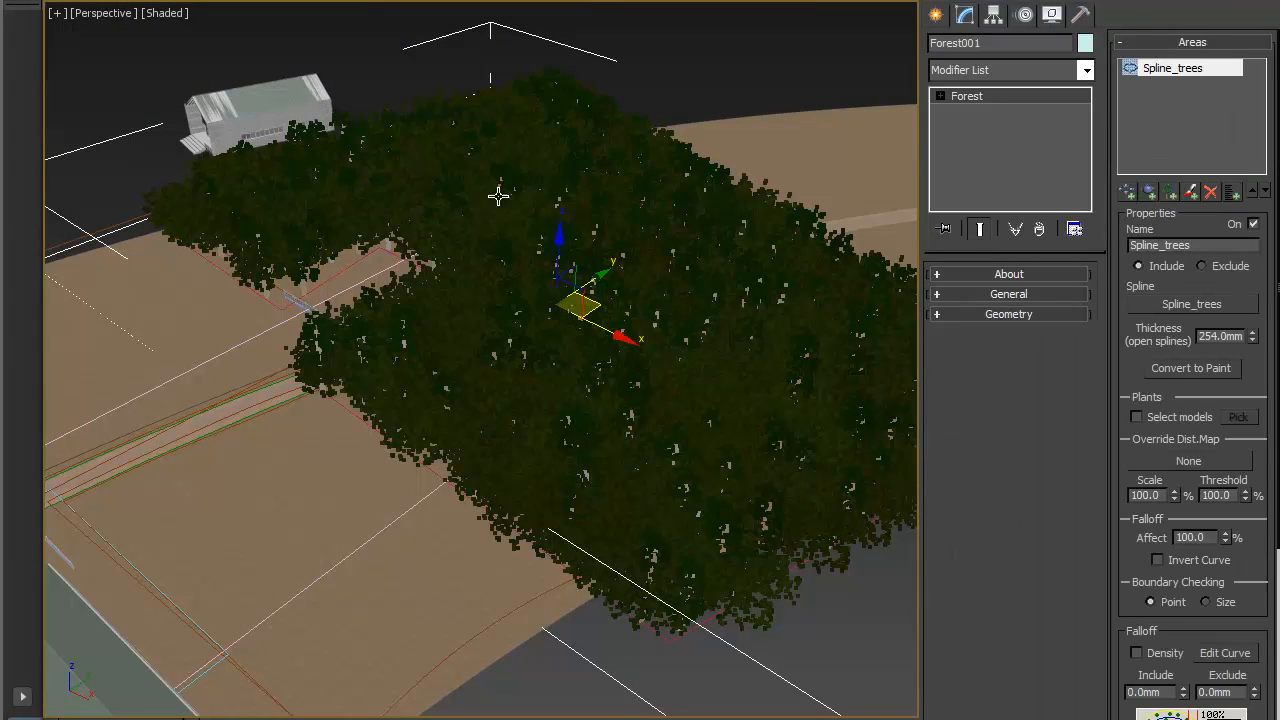
click(224, 122)
alt+middle_drag(352, 203, 408, 241)
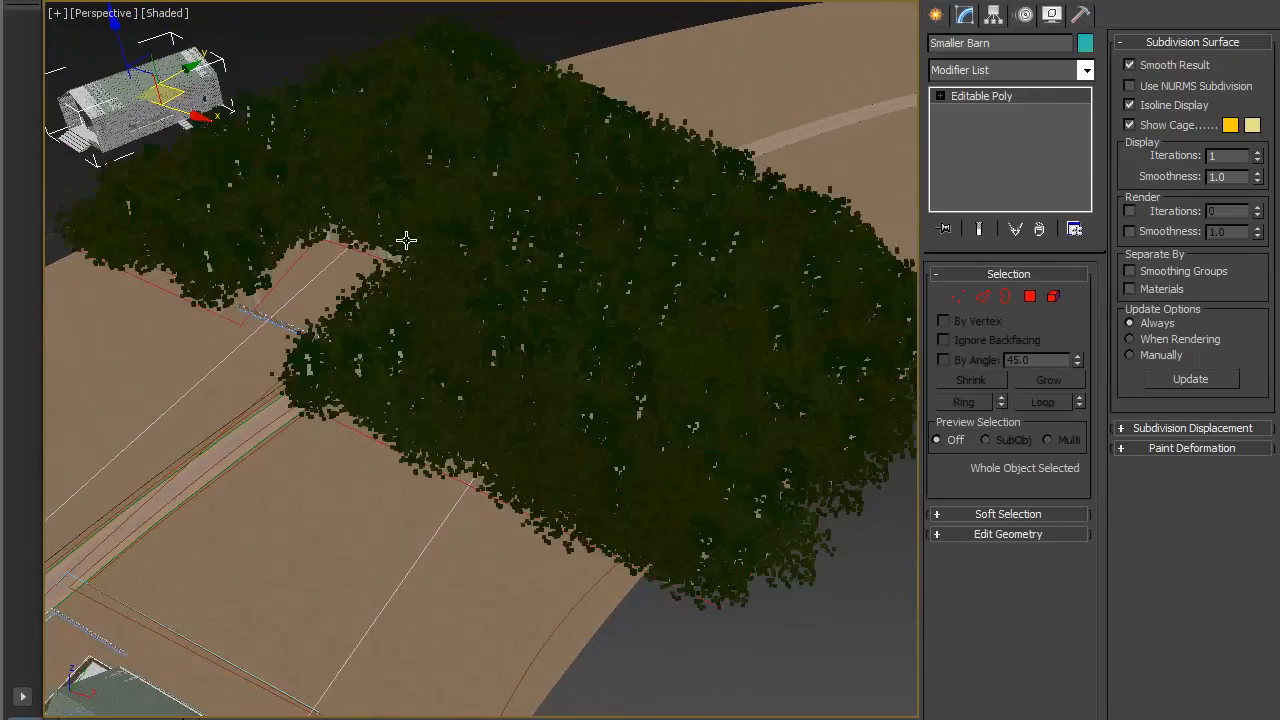
alt+middle_drag(588, 310, 567, 346)
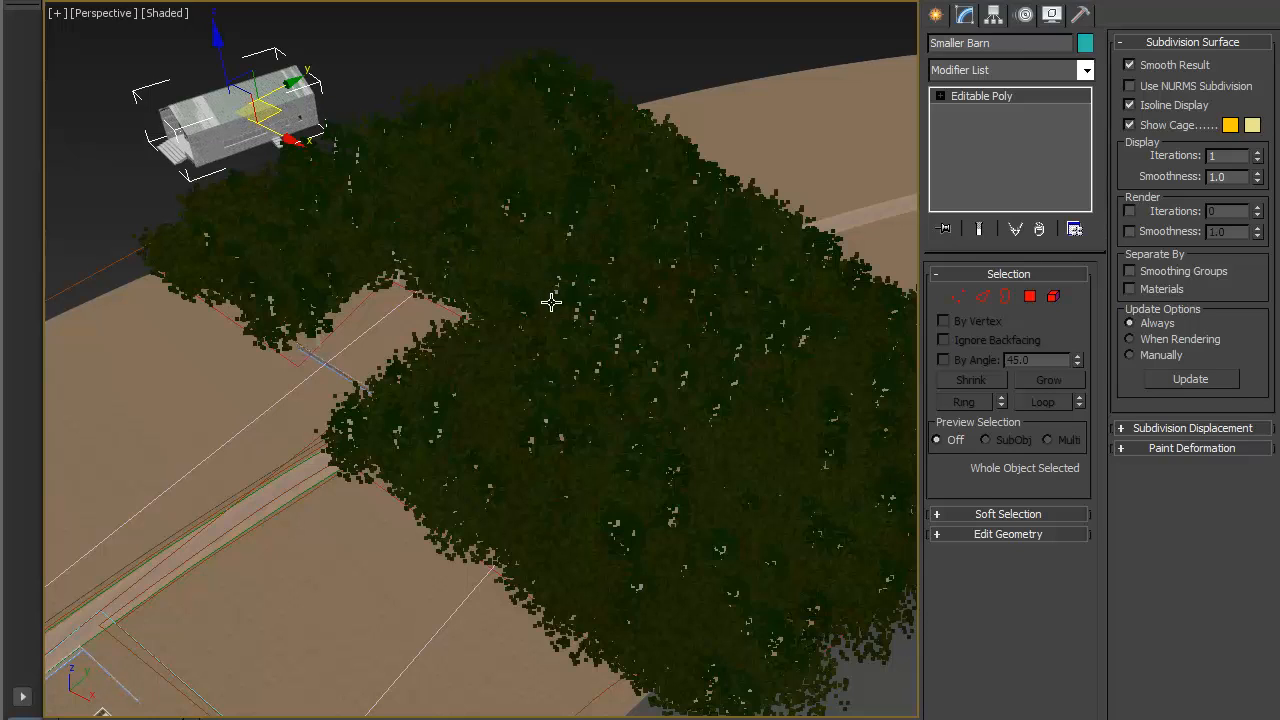
click(419, 104)
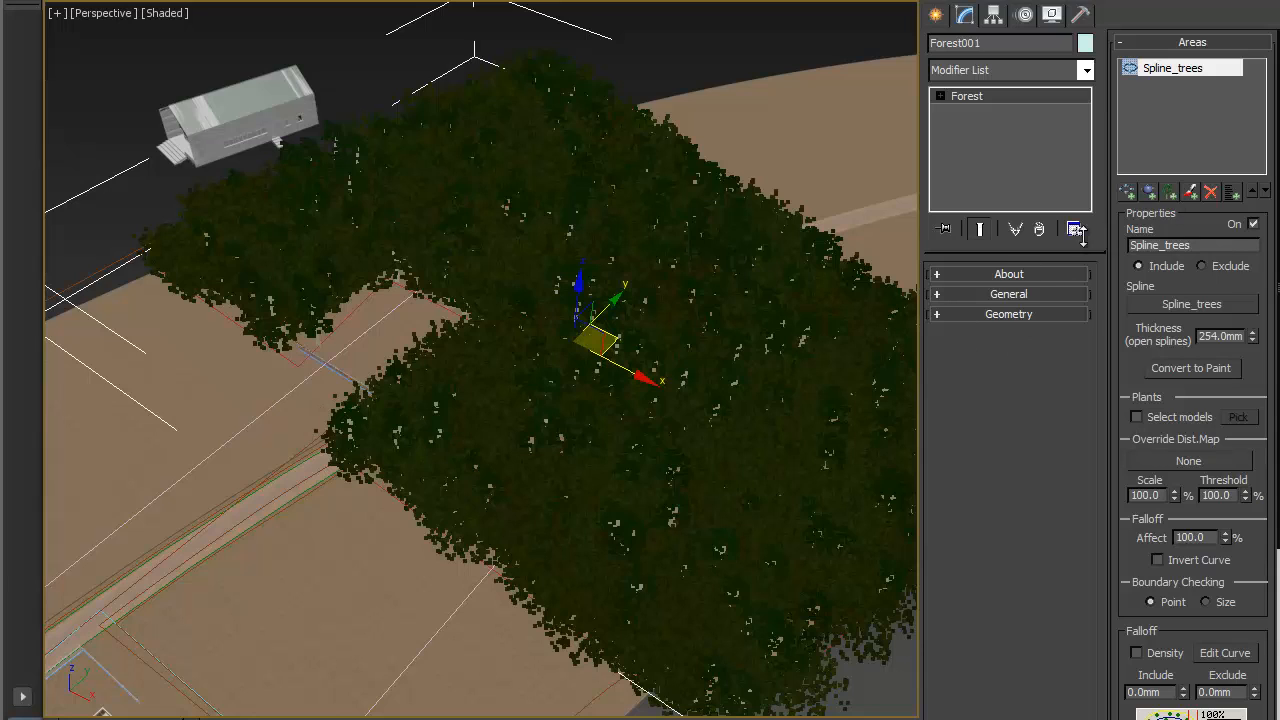
click(1148, 196)
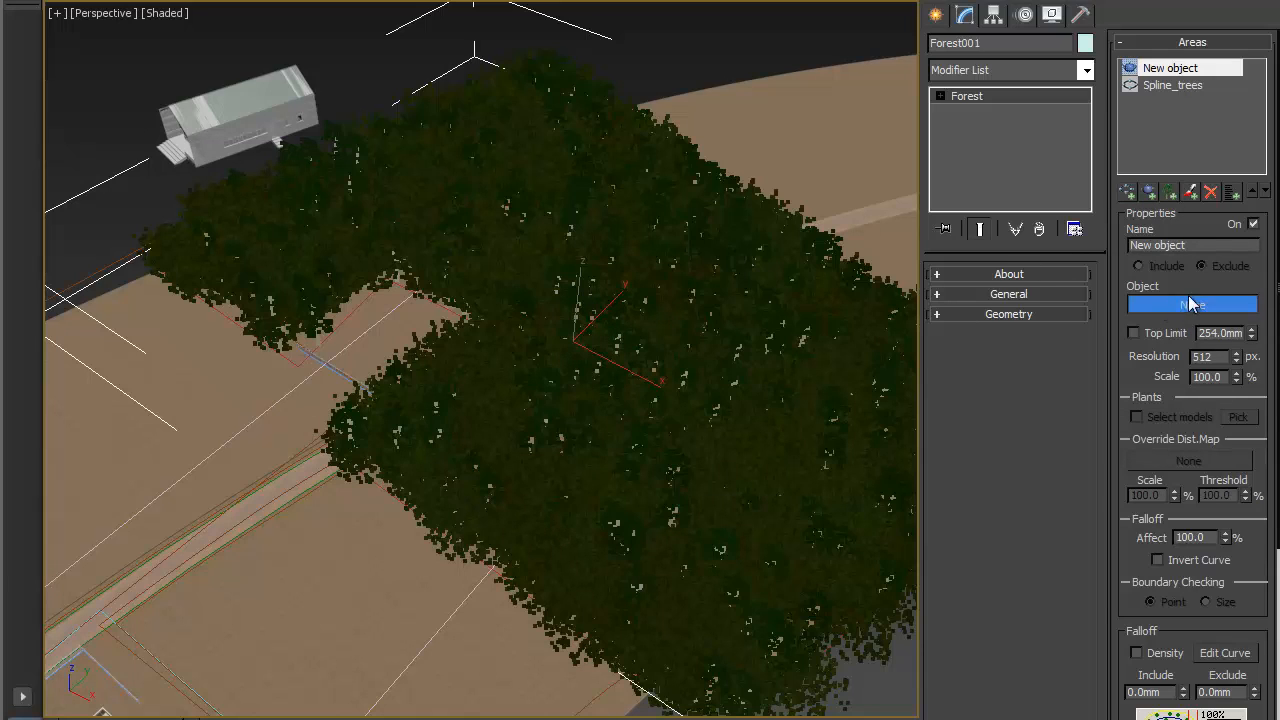
click(206, 124)
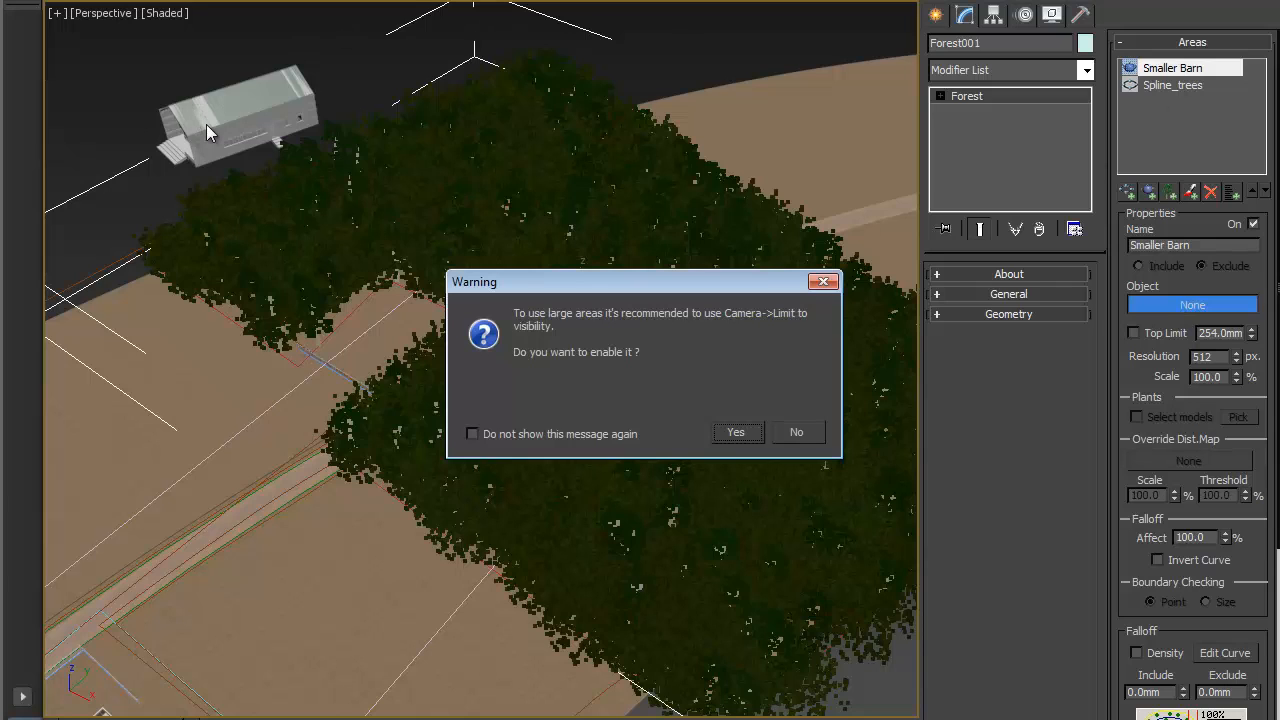
drag(577, 290, 577, 131)
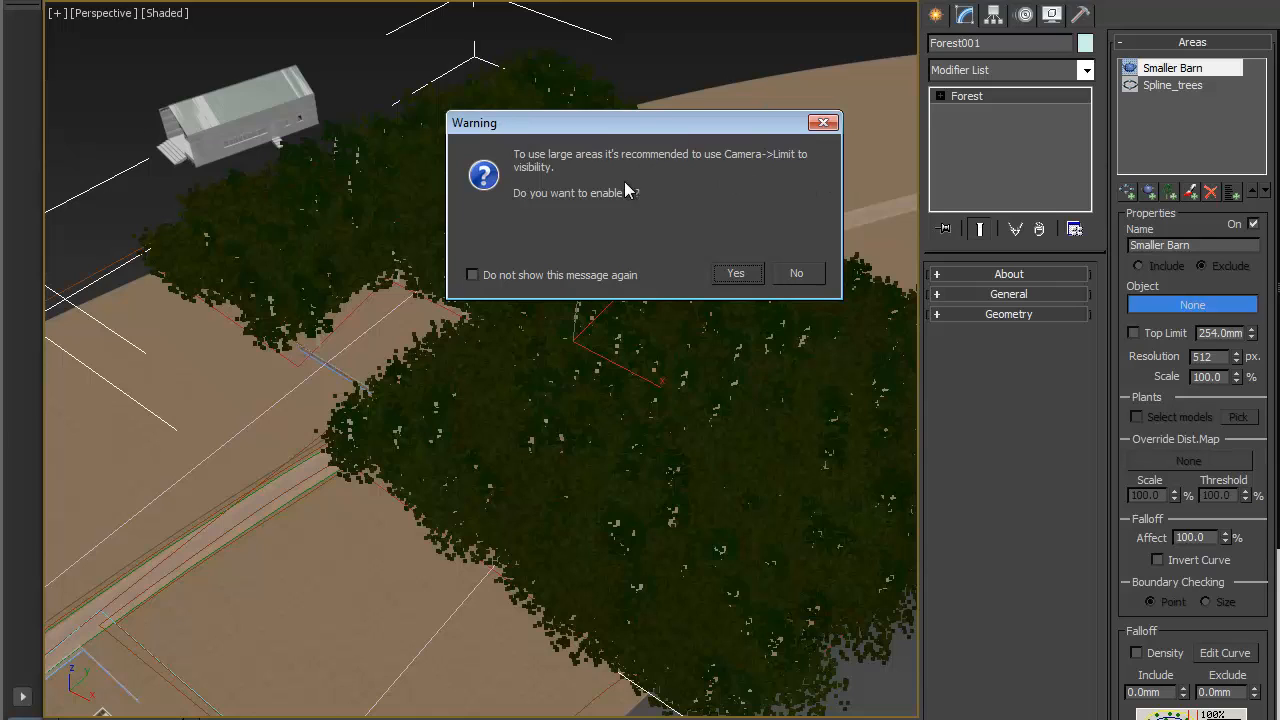
click(734, 274)
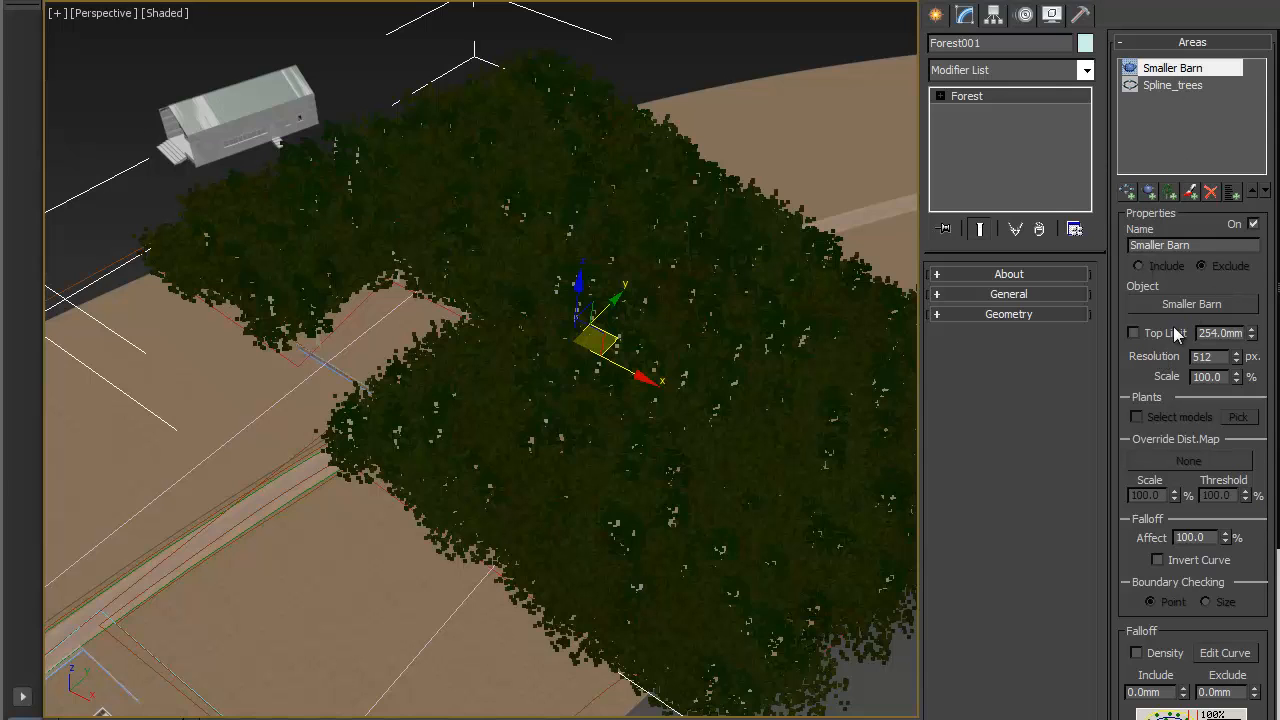
Step: Move the Smaller Barn from behind the forest into the gap among the trees
click(211, 114)
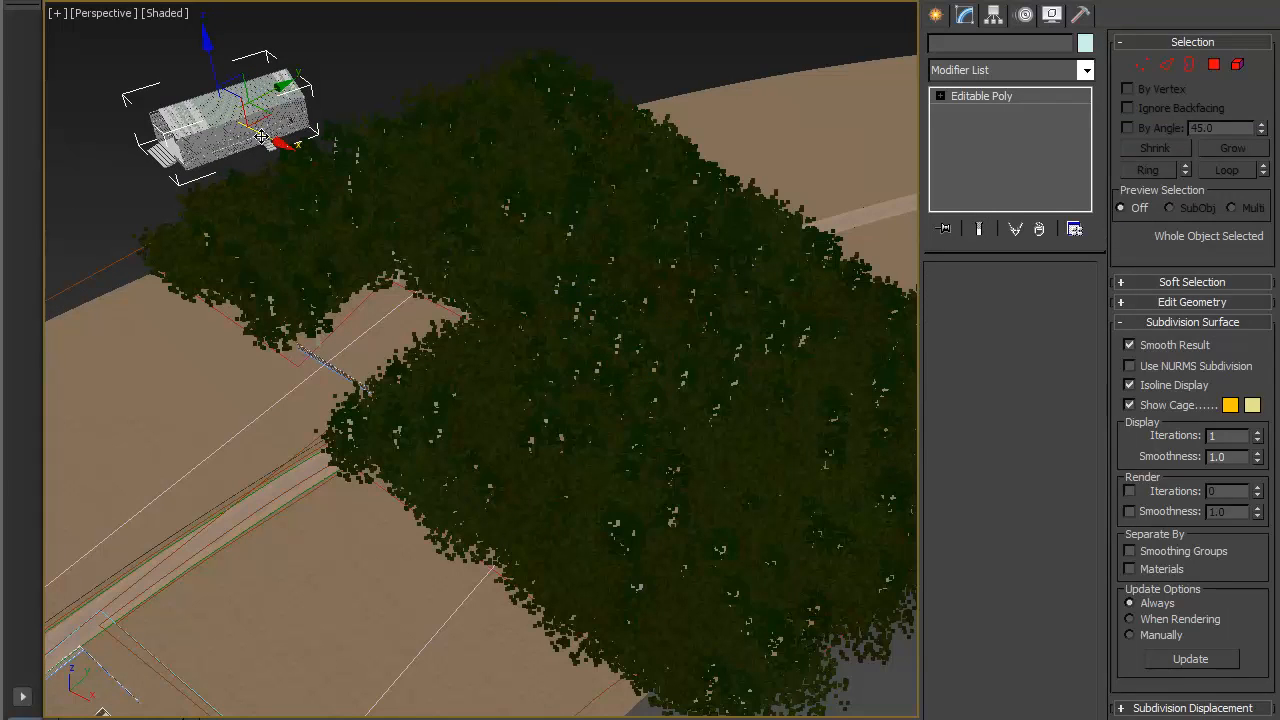
drag(211, 114, 504, 299)
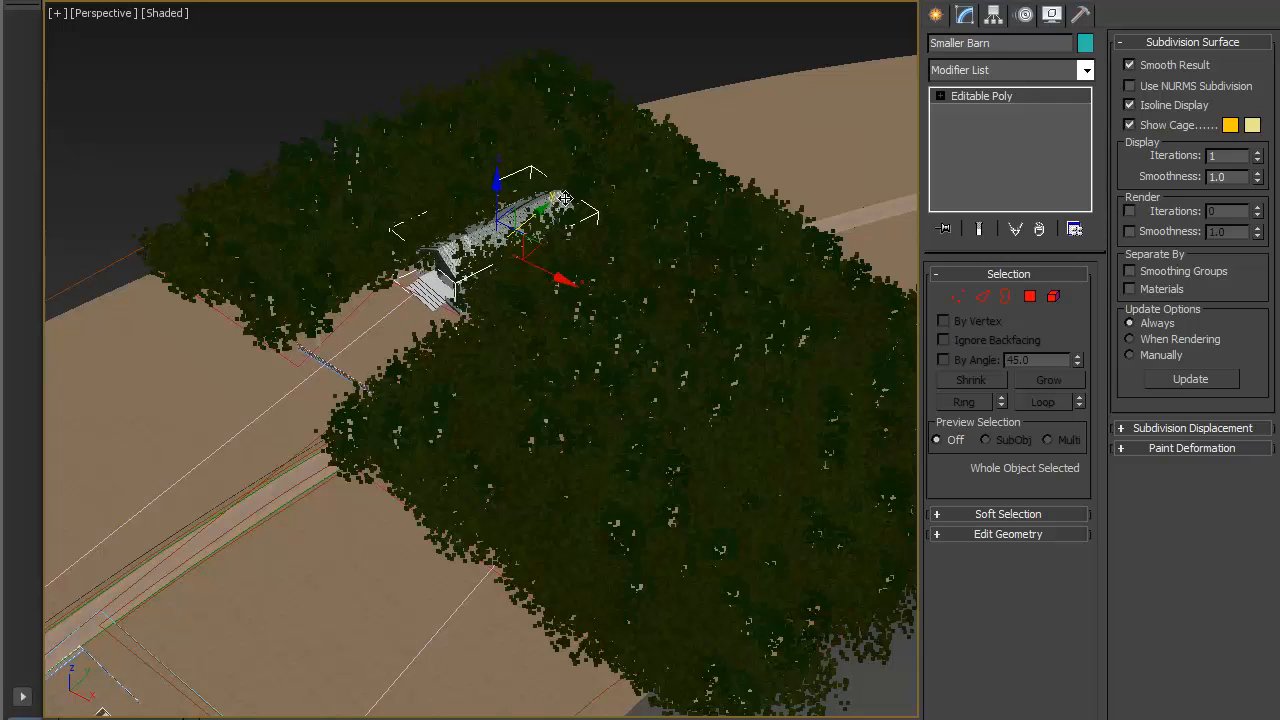
mouse_move(565, 198)
mouse_down()
mouse_move(595, 172)
mouse_move(533, 225)
mouse_move(557, 287)
mouse_move(490, 250)
mouse_move(525, 305)
mouse_up()
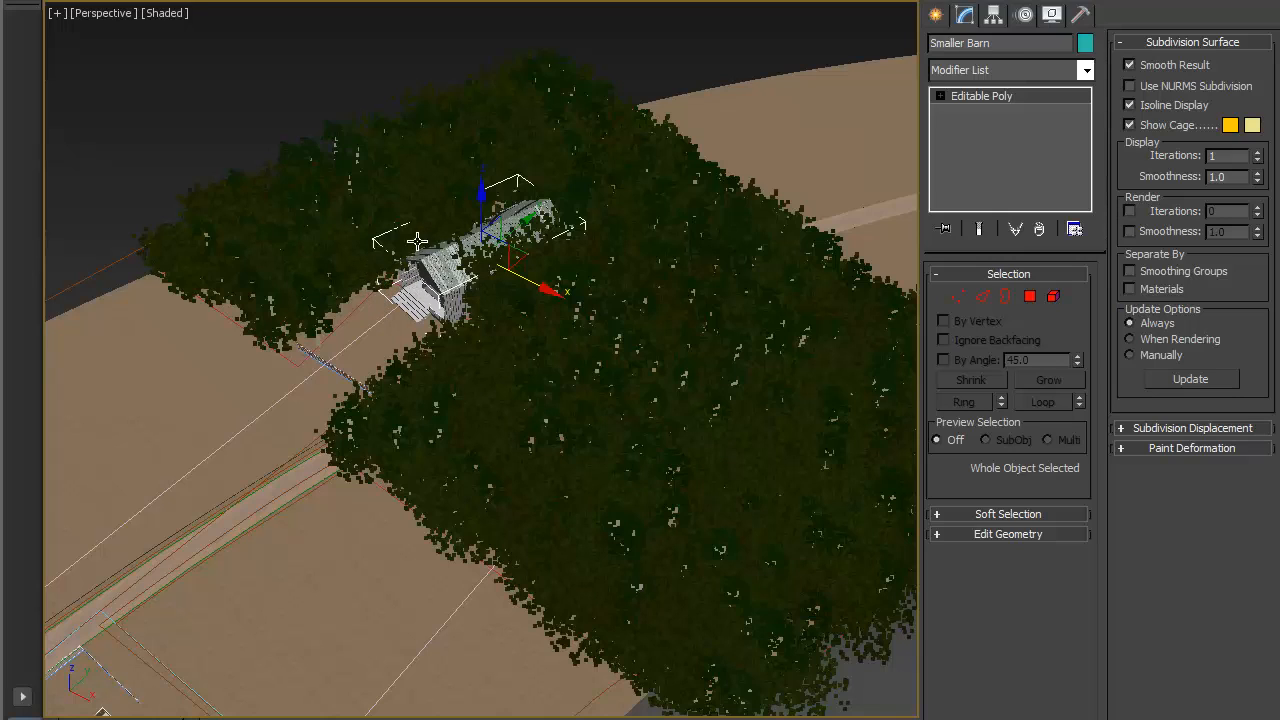
Step: Set the boundary checking of the forest's Spline_trees area to Size
click(389, 134)
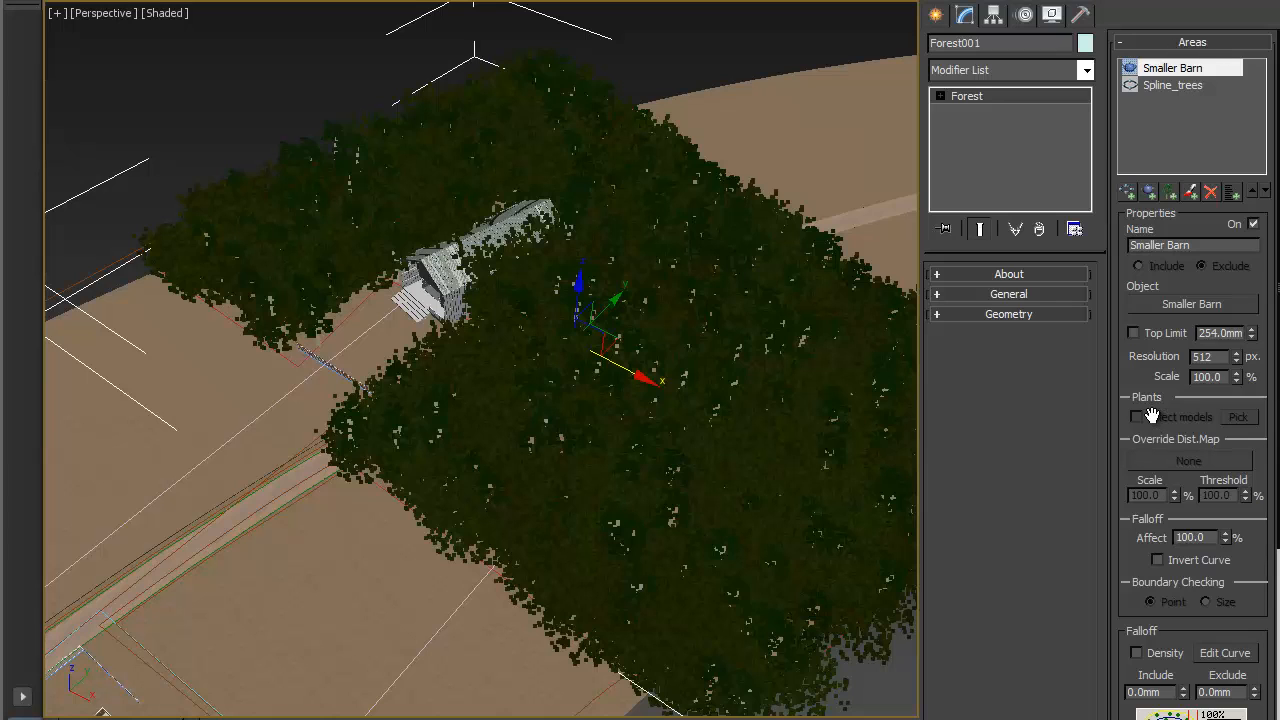
scroll(1127, 337, down, 4)
scroll(1122, 323, up, 4)
click(1160, 85)
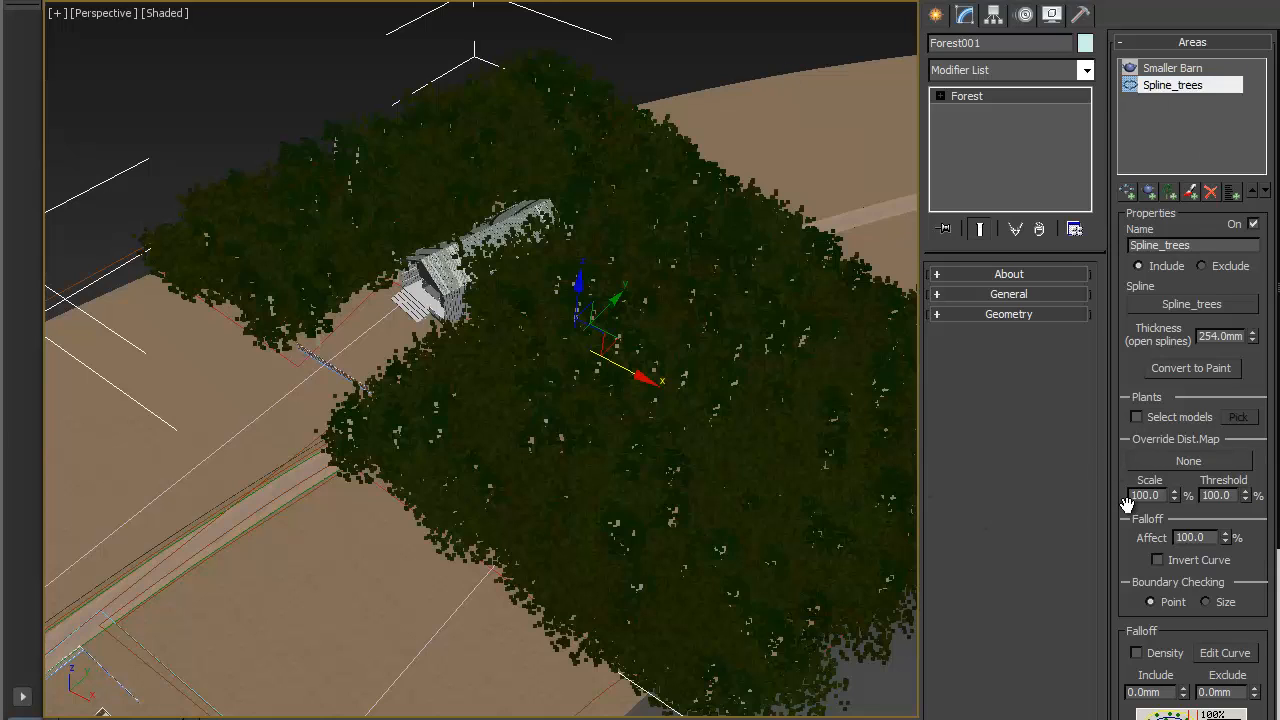
scroll(1108, 415, down, 4)
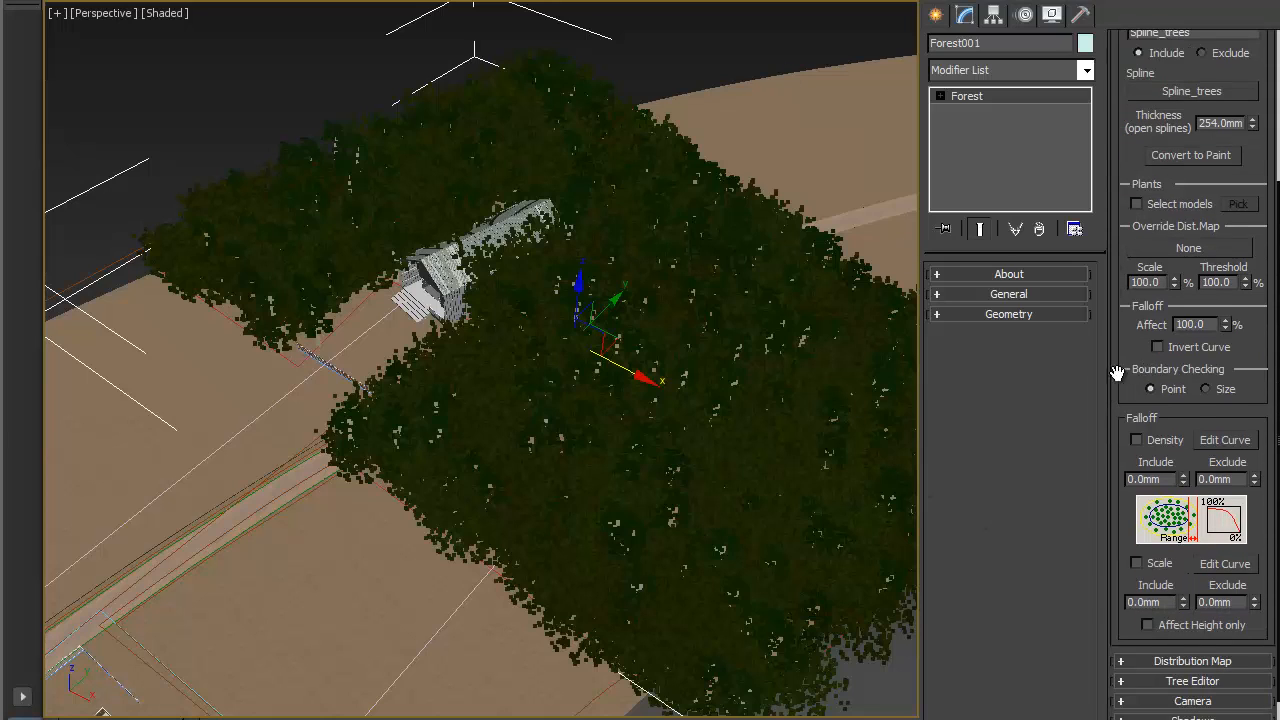
click(1207, 389)
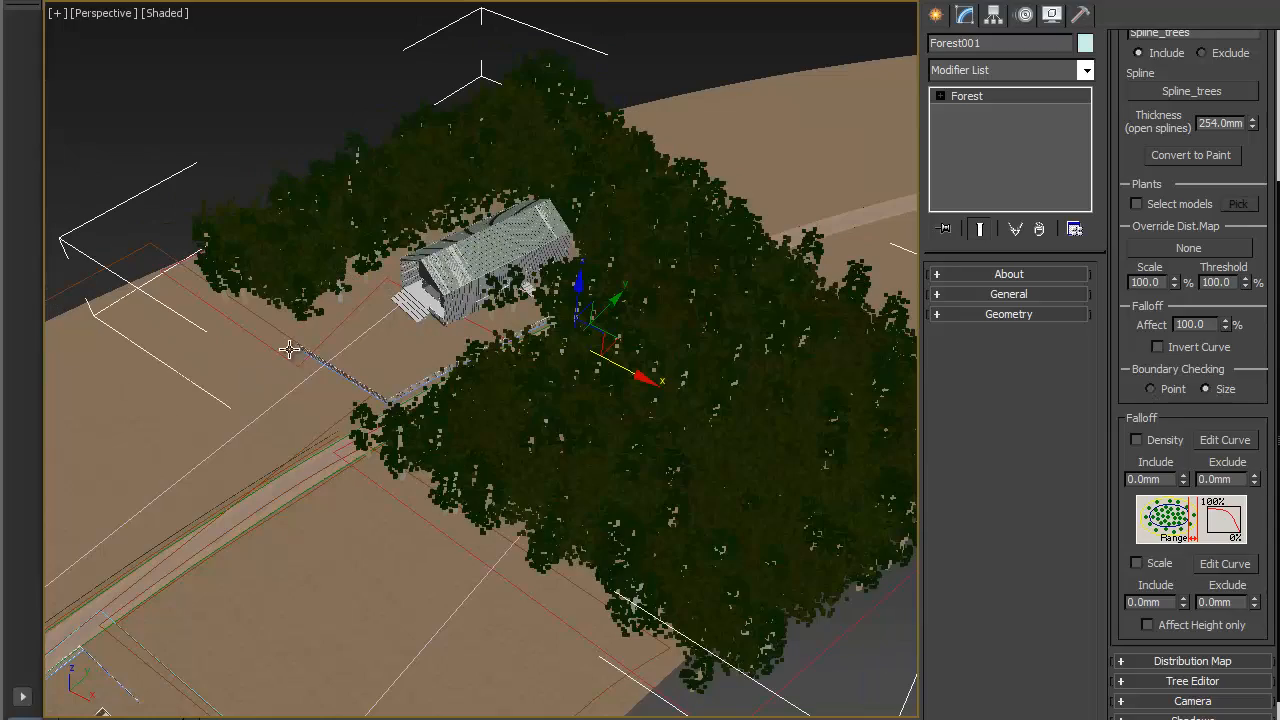
alt+middle_drag(291, 351, 601, 365)
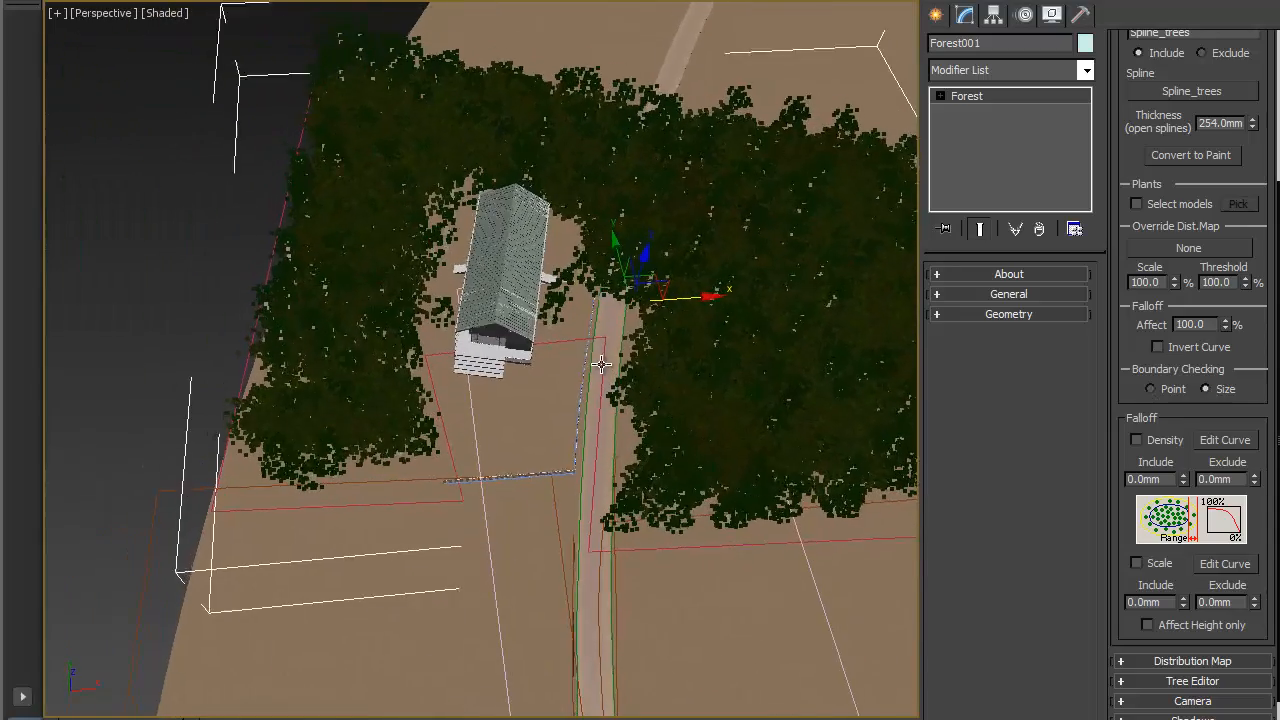
Step: Shift the Smaller Barn slightly away from the path within the clearing, and reselect the forest
click(530, 304)
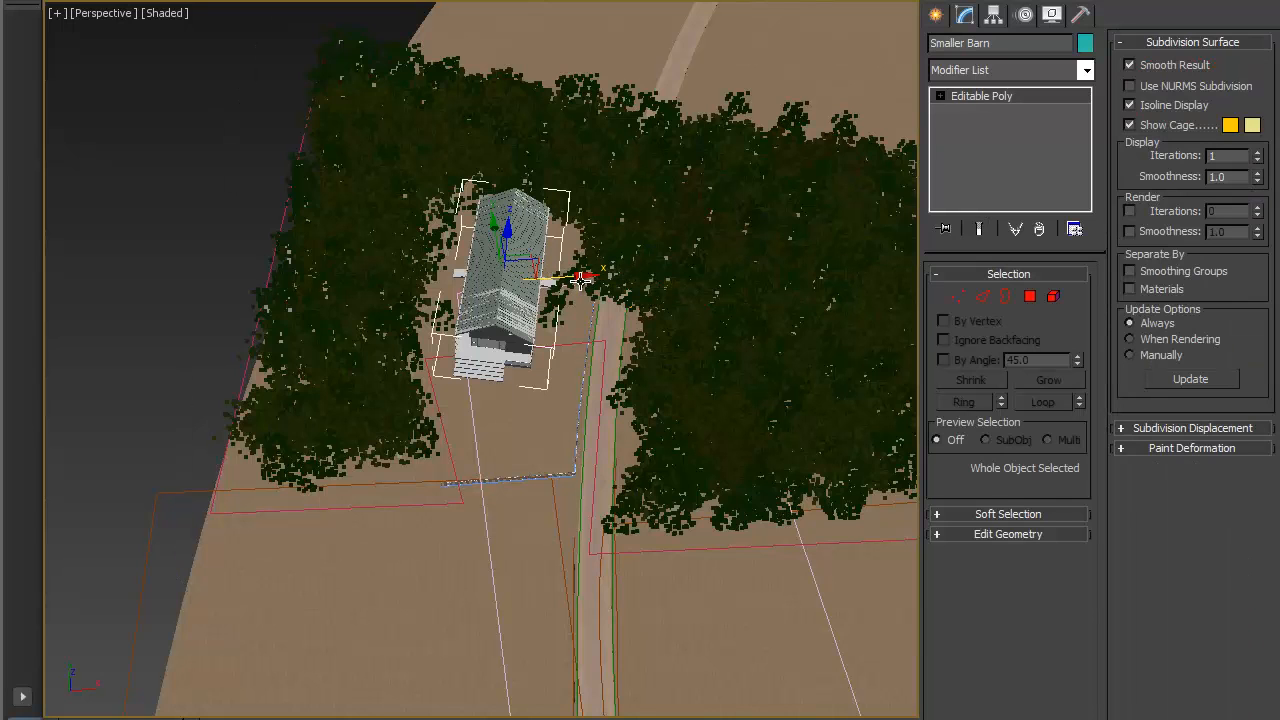
drag(580, 276, 578, 315)
click(320, 143)
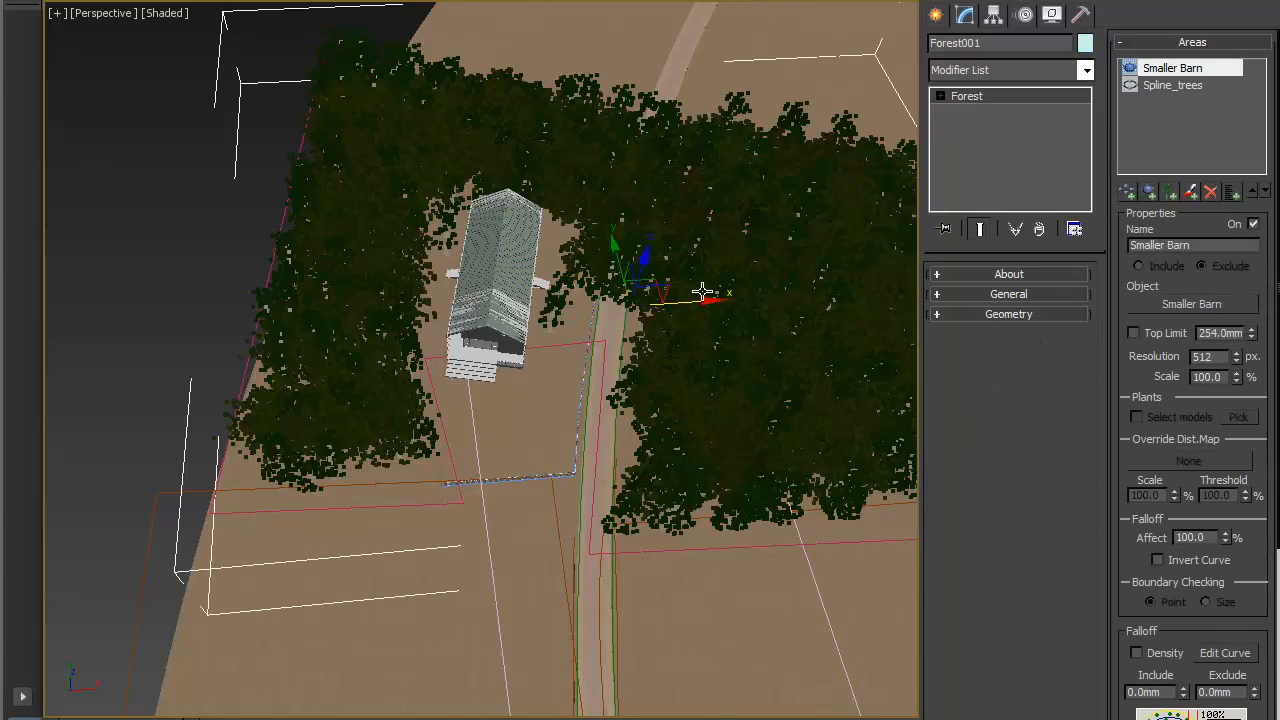
alt+middle_drag(533, 361, 500, 357)
scroll(563, 333, up, 5)
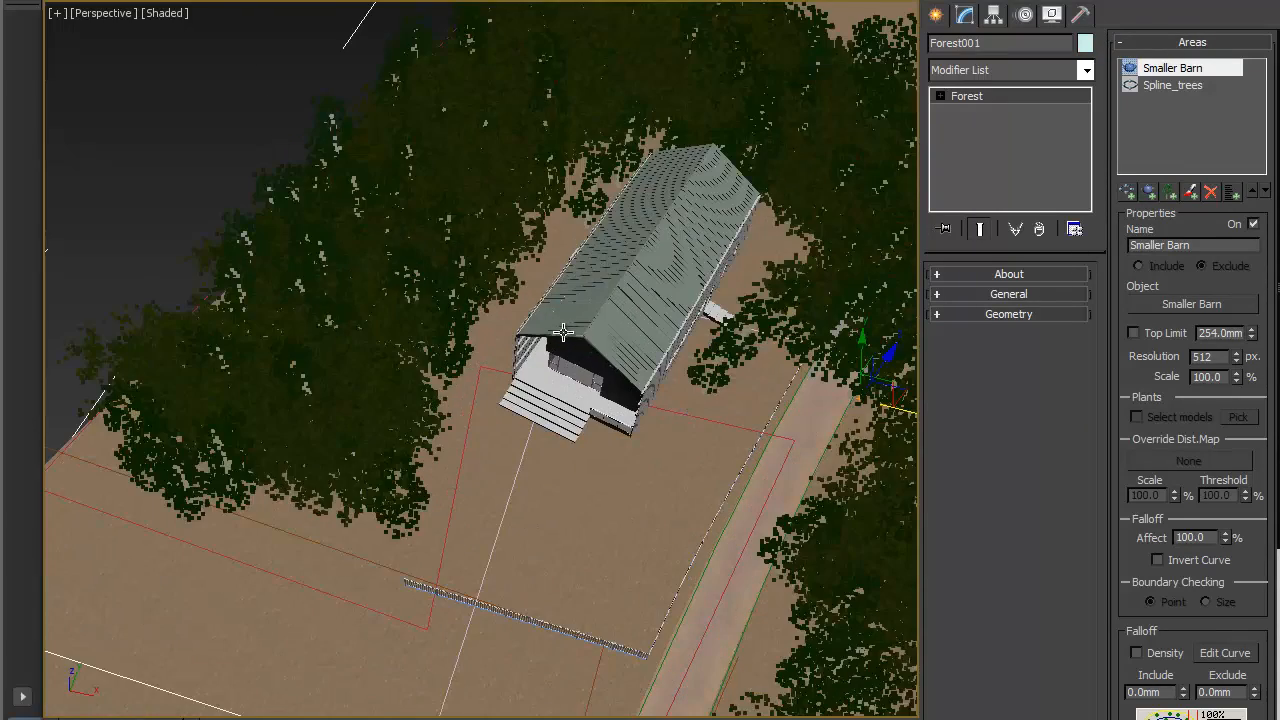
alt+middle_drag(616, 344, 505, 386)
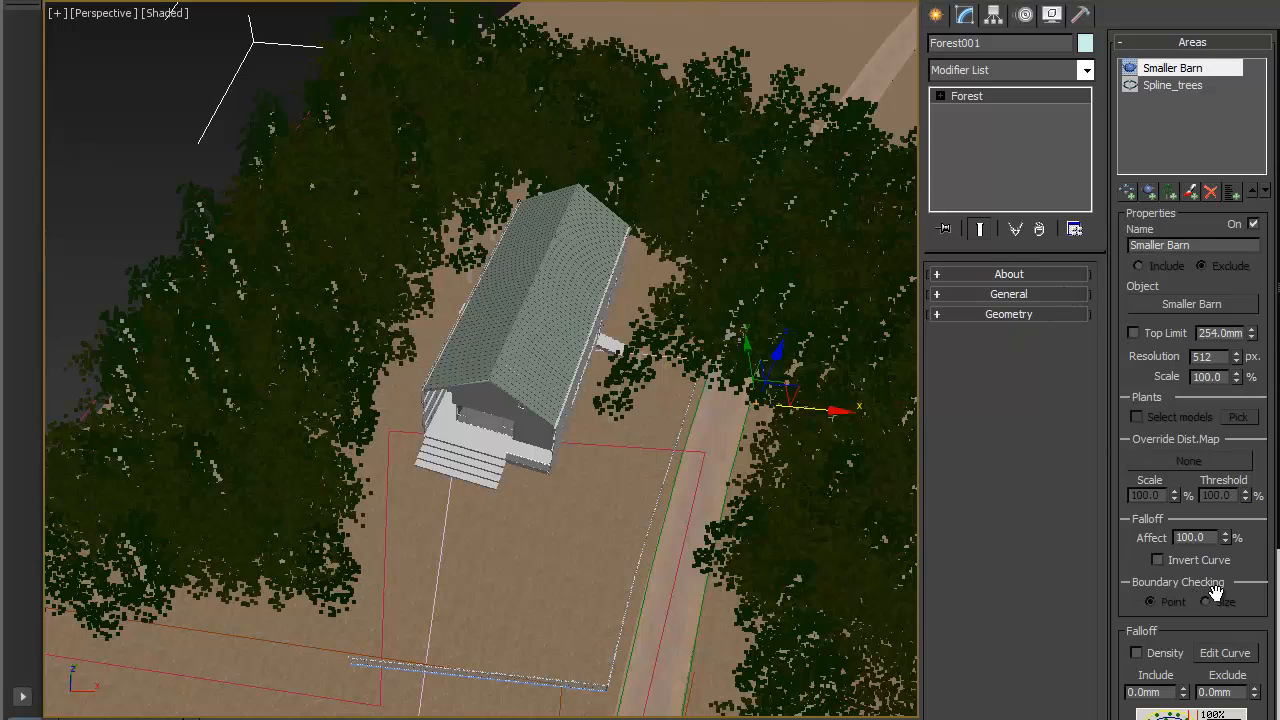
Step: Set the collision radius of the forest's TreeTall geometry item to 40%
click(1180, 44)
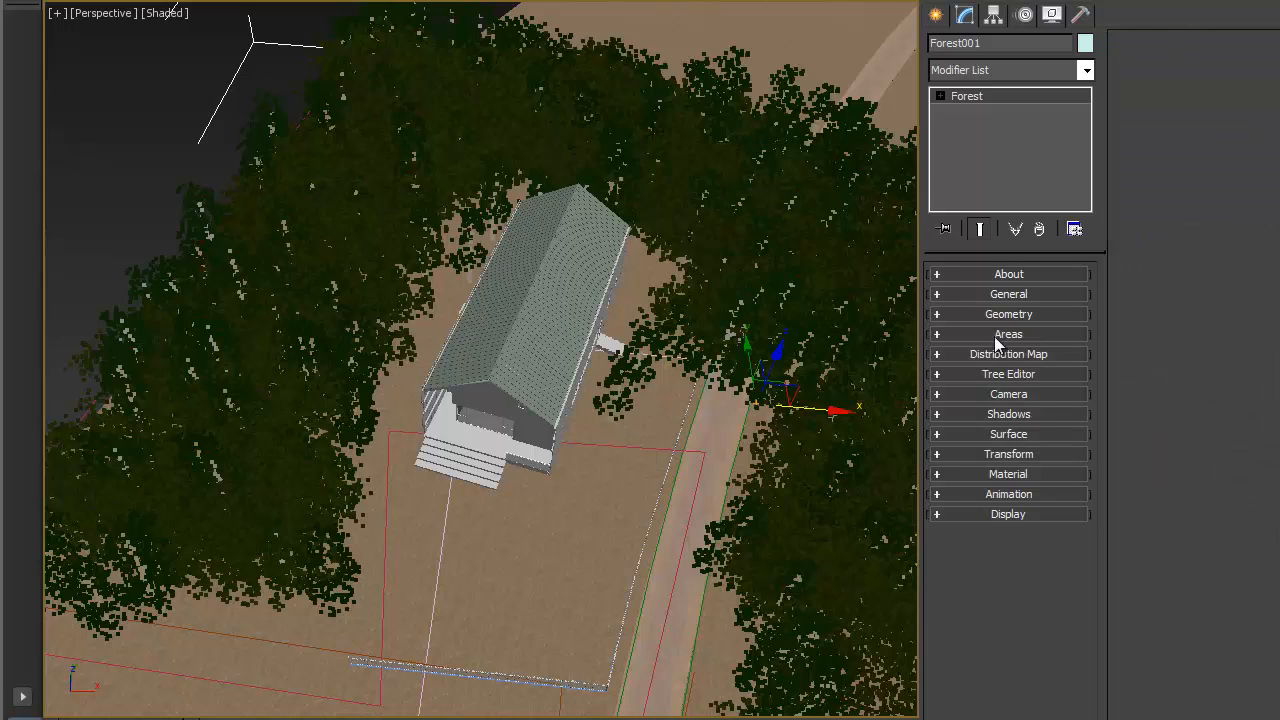
click(1003, 314)
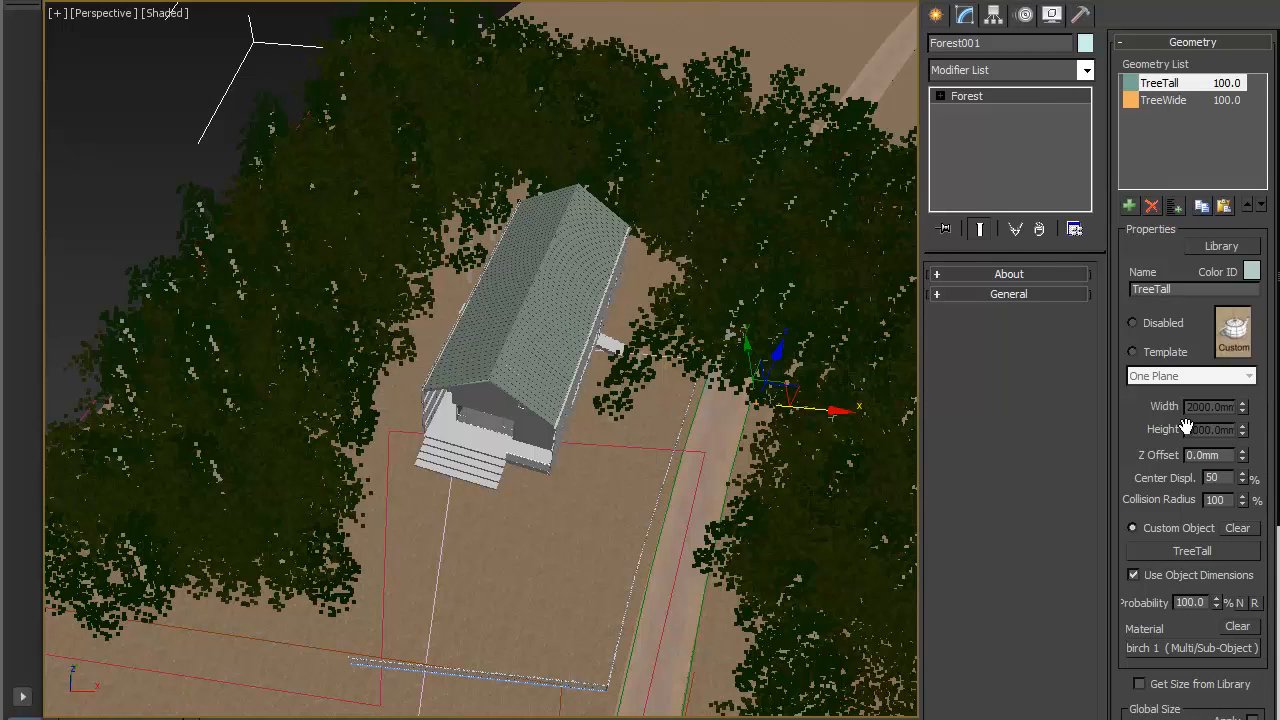
drag(1138, 467, 1141, 394)
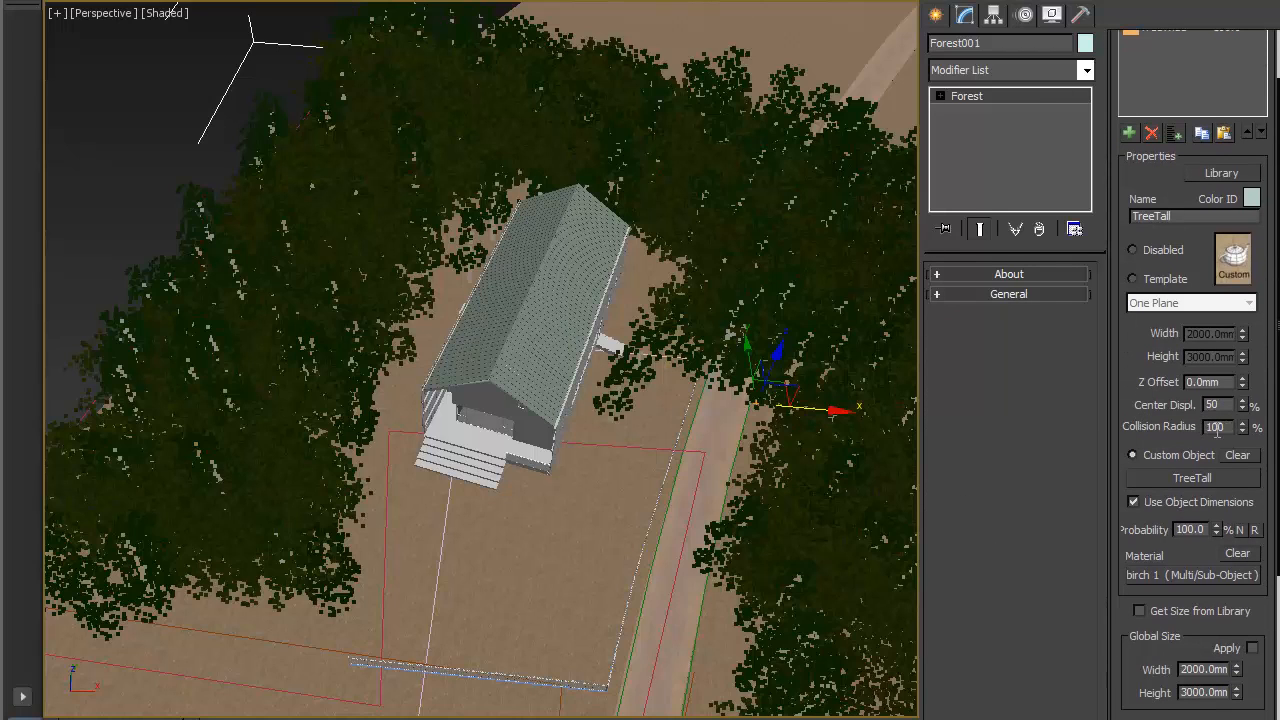
drag(1241, 432, 1181, 500)
mouse_move(605, 437)
alt+middle_down()
mouse_move(691, 420)
mouse_move(650, 408)
mouse_move(618, 428)
alt+middle_up()
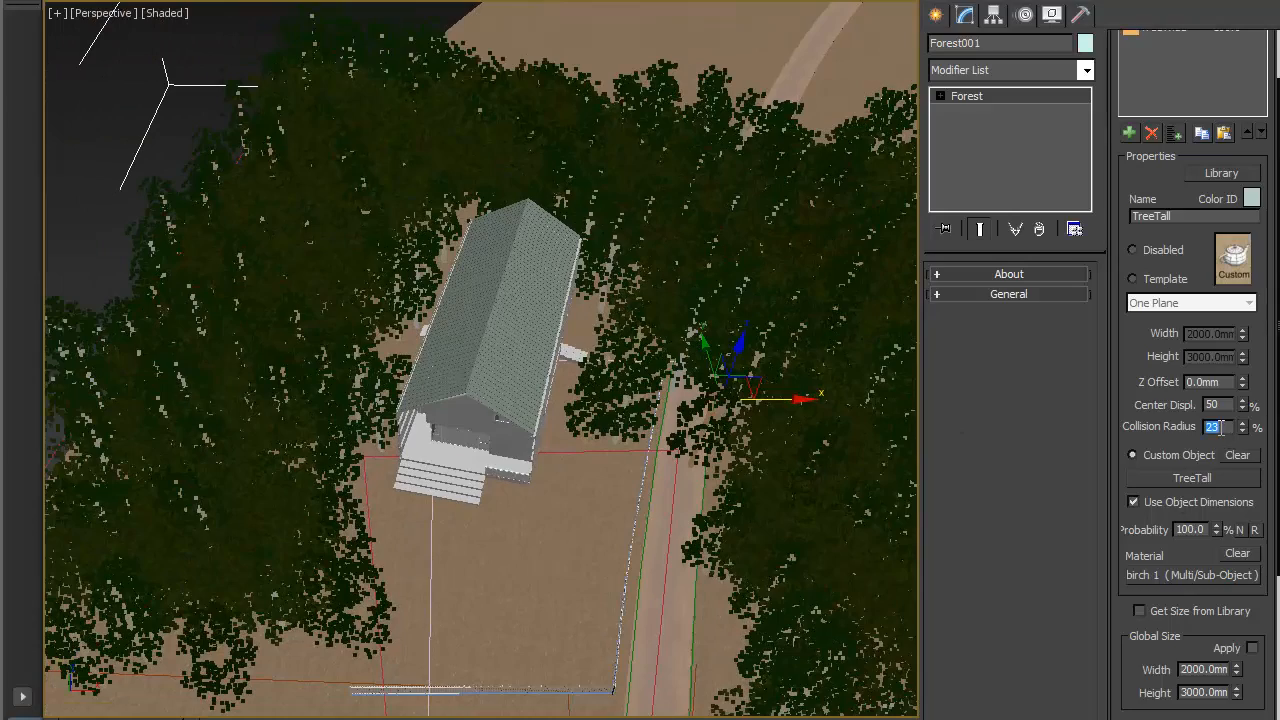
double_click(1220, 427)
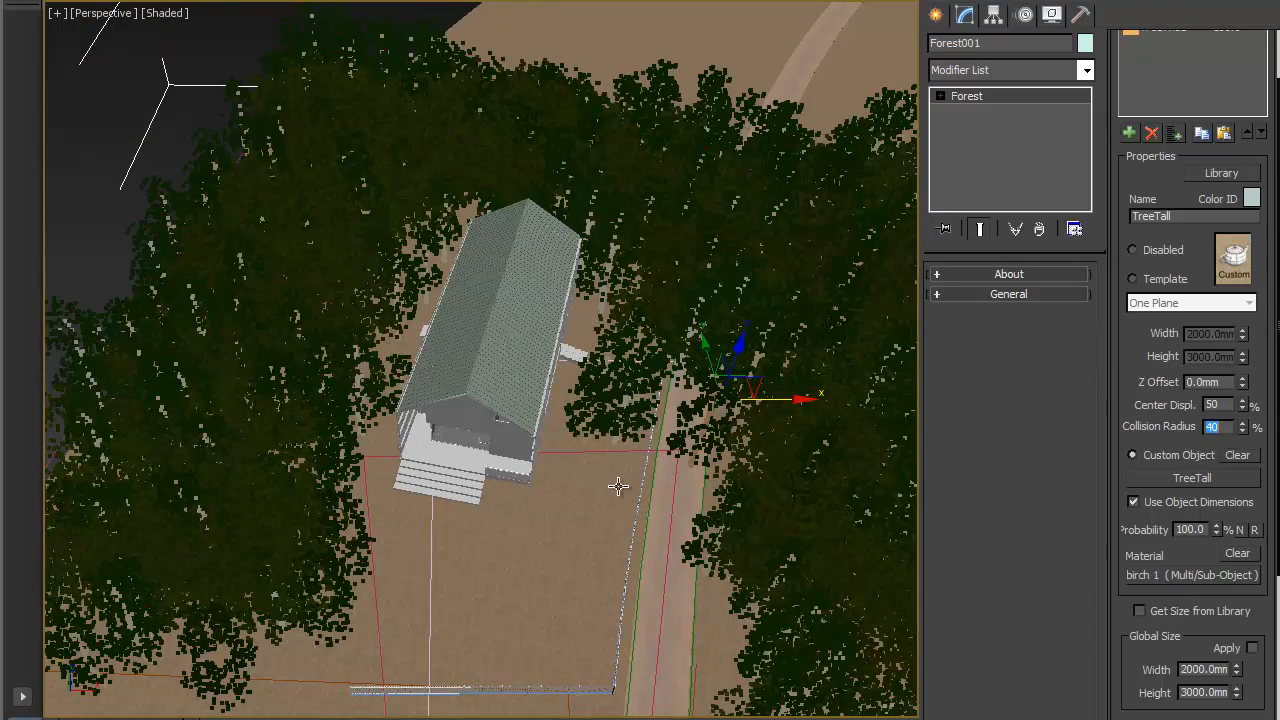
alt+middle_drag(752, 372, 663, 394)
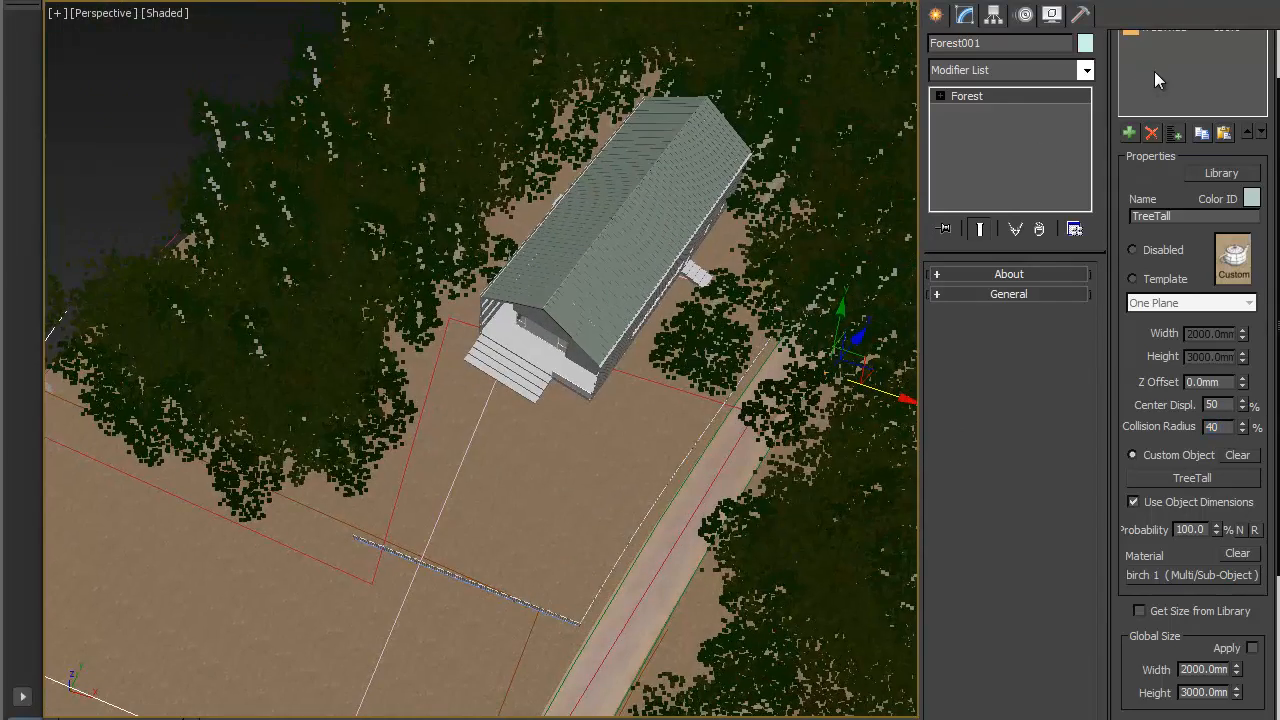
Step: Set the collision radius of the forest's TreeWide geometry item to 50%
scroll(1153, 177, up, 3)
click(1196, 98)
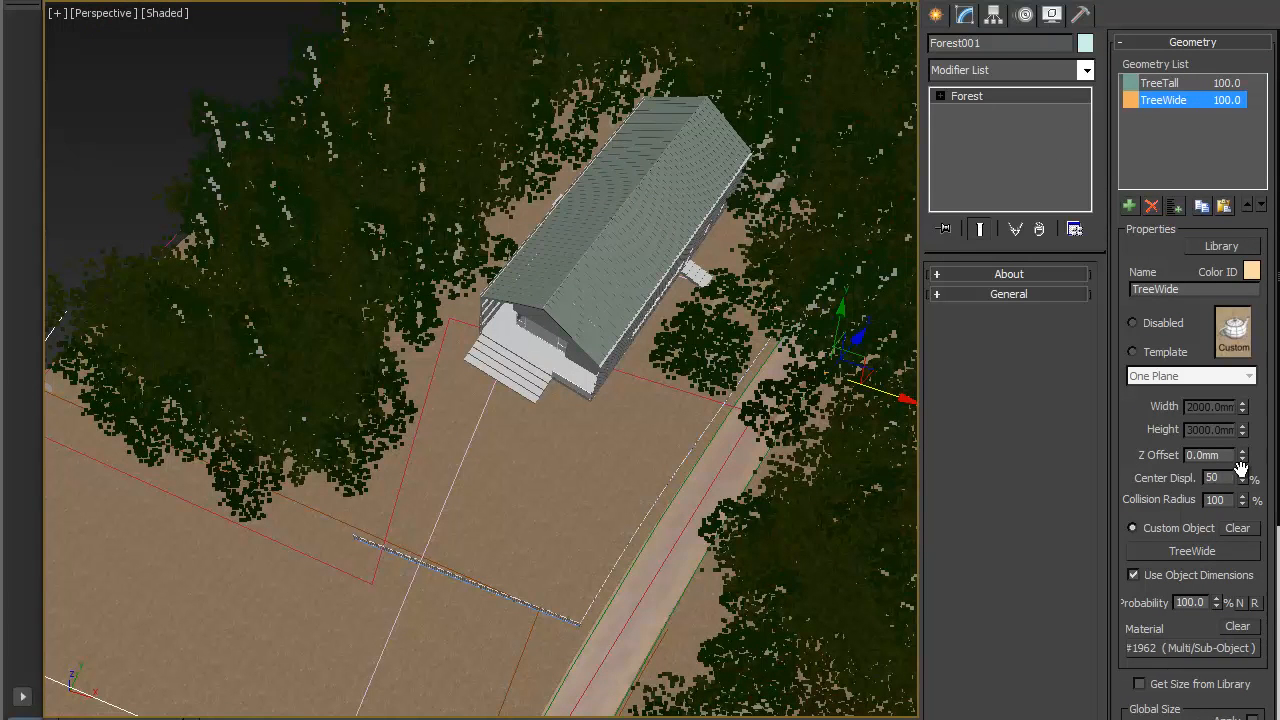
double_click(1220, 499)
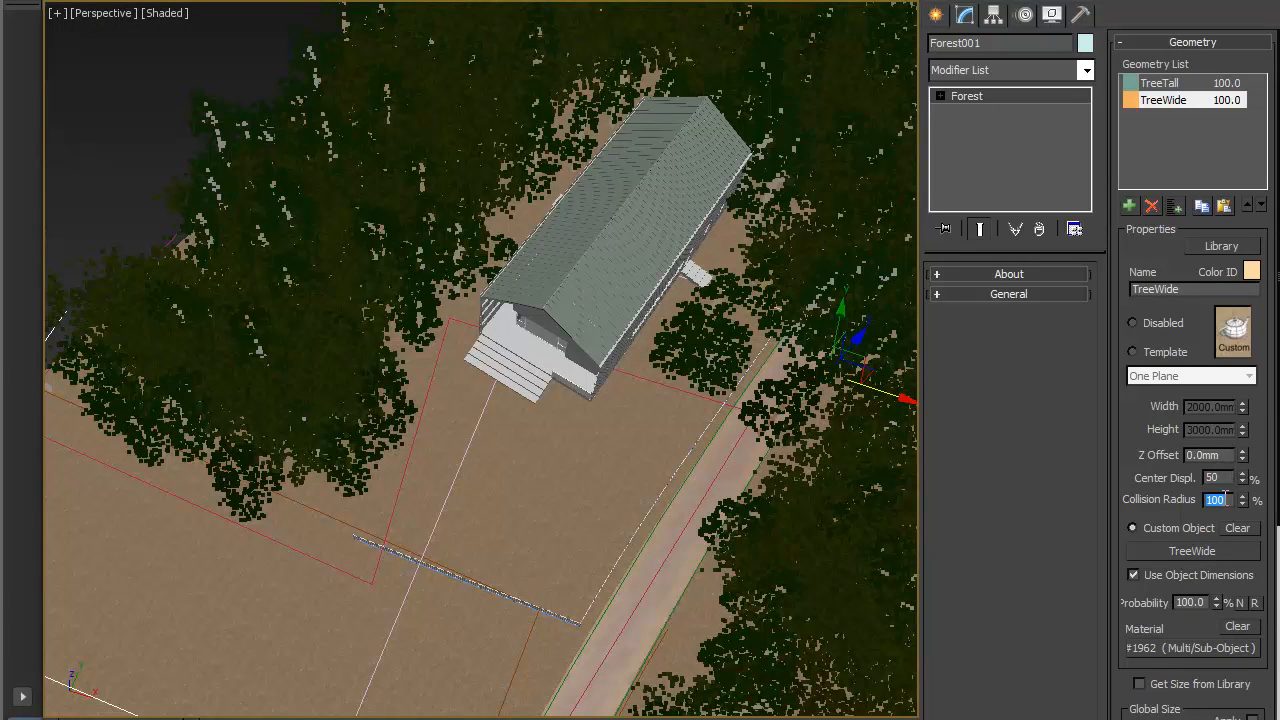
text(50)
key(Return)
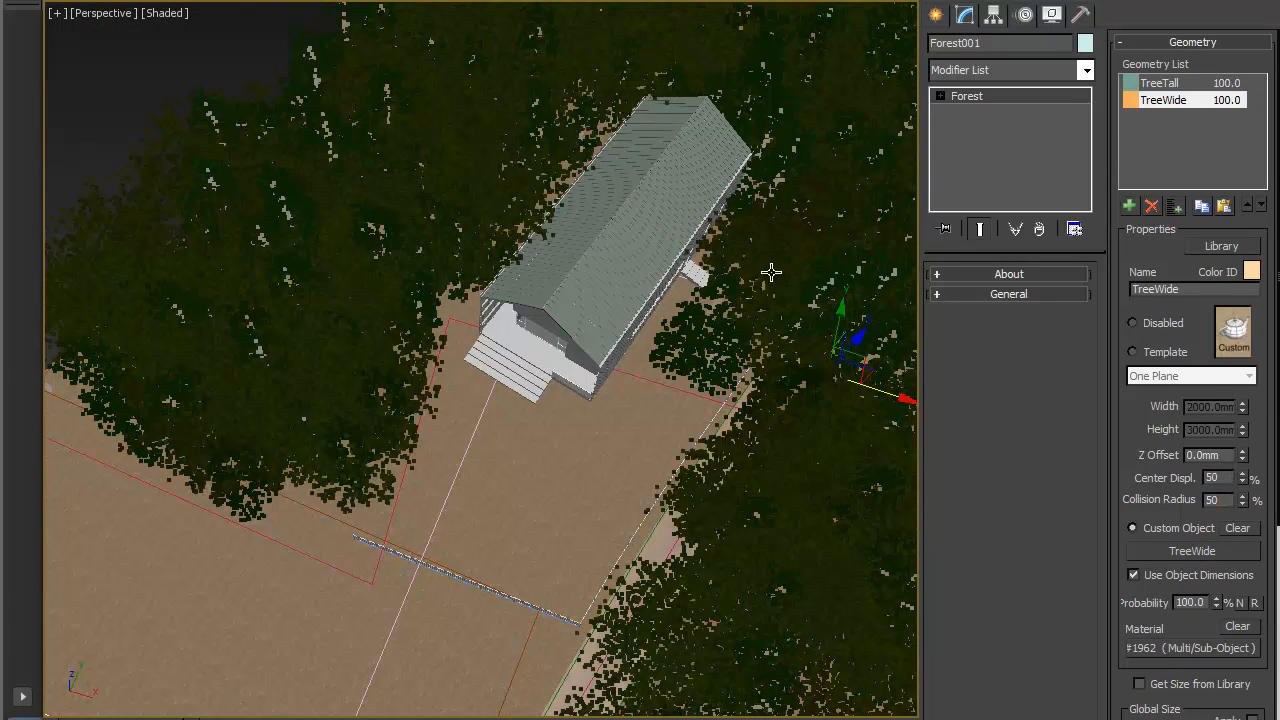
alt+middle_drag(770, 272, 545, 405)
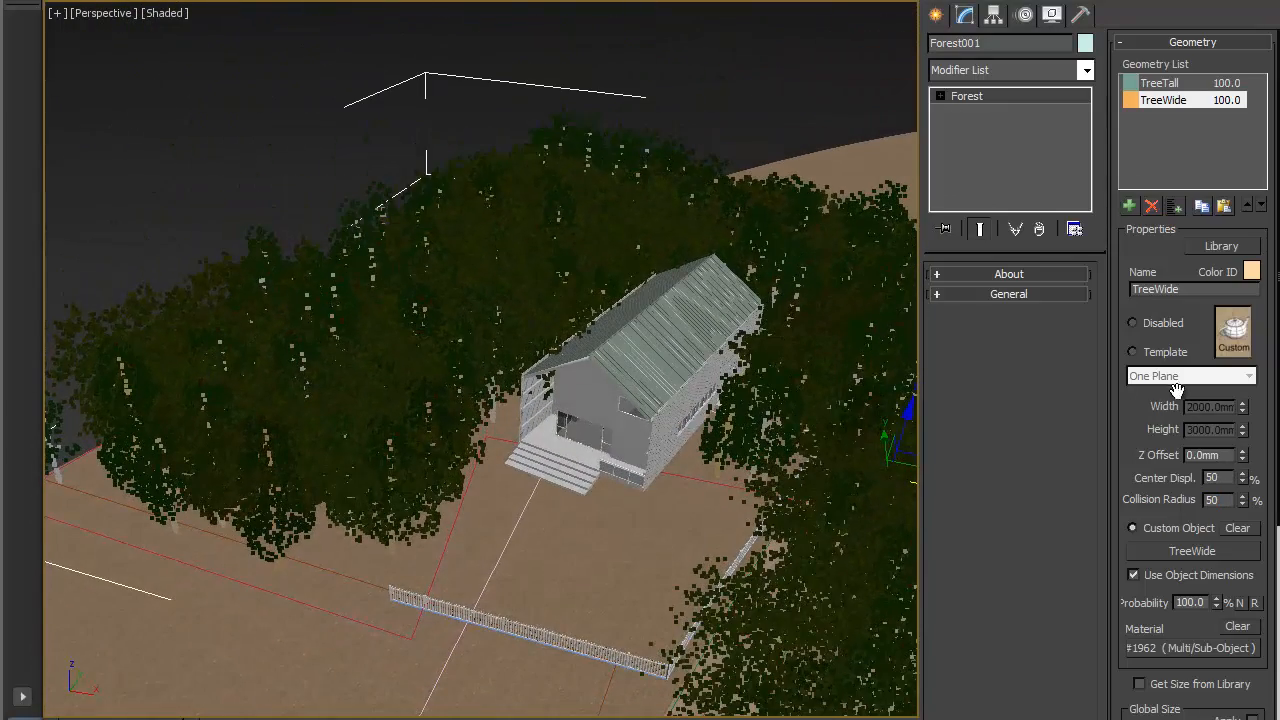
mouse_move(1243, 496)
mouse_down()
mouse_move(1238, 484)
mouse_move(1239, 498)
mouse_up()
Step: Set the collision radius of the forest's TreeTall geometry item to 50%
click(1165, 84)
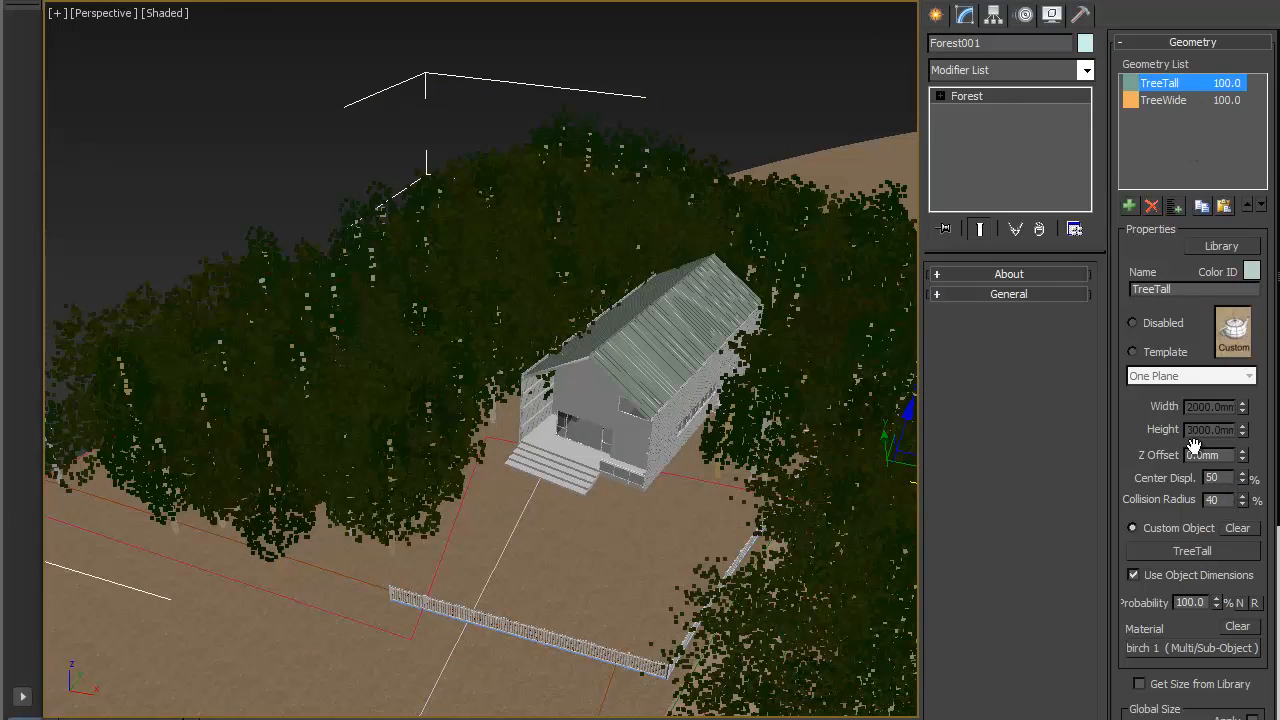
double_click(1222, 500)
text(50)
key(Return)
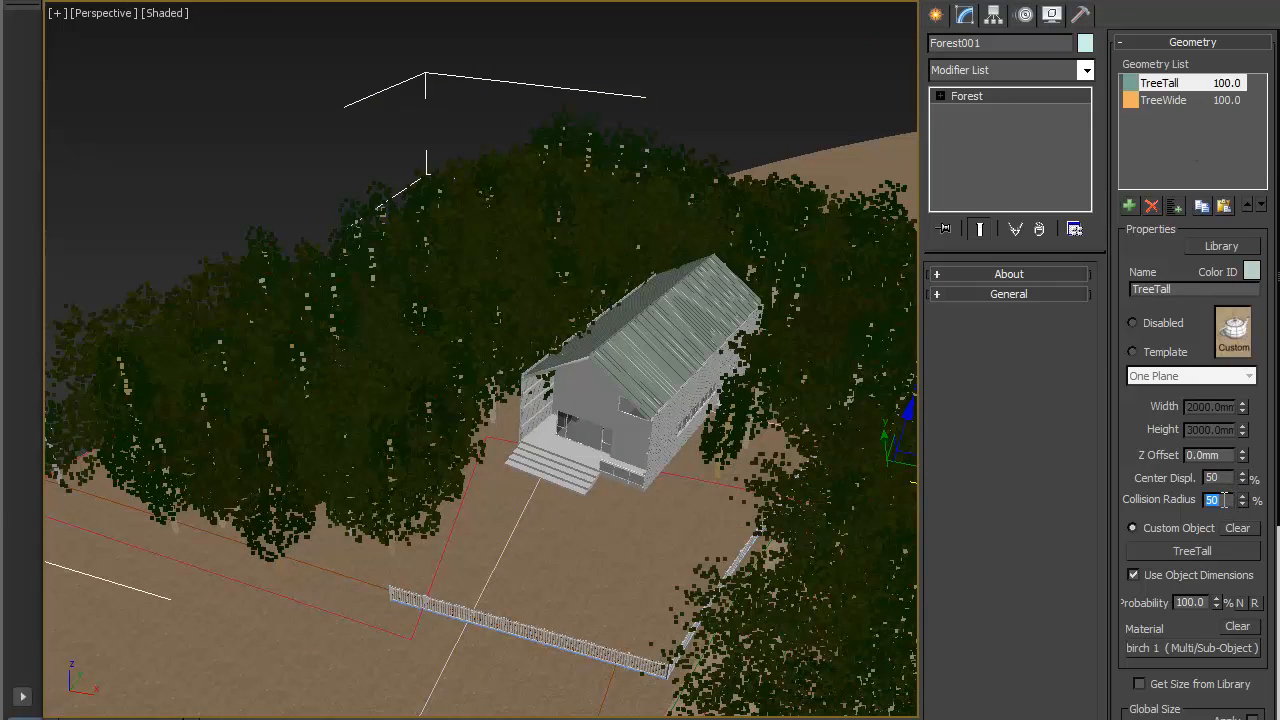
Step: Move the Smaller Barn deeper into the trees, away from the front fence, and sideways toward the road
click(675, 354)
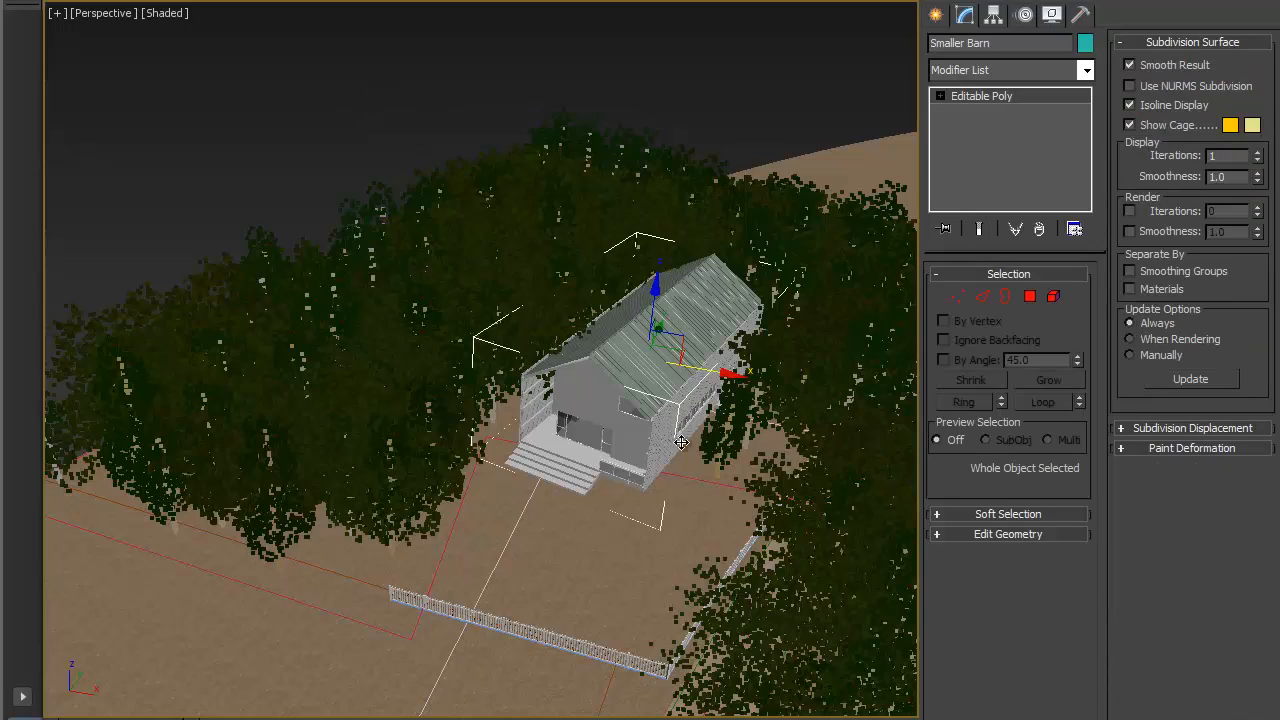
alt+middle_drag(675, 414, 682, 474)
drag(710, 292, 729, 331)
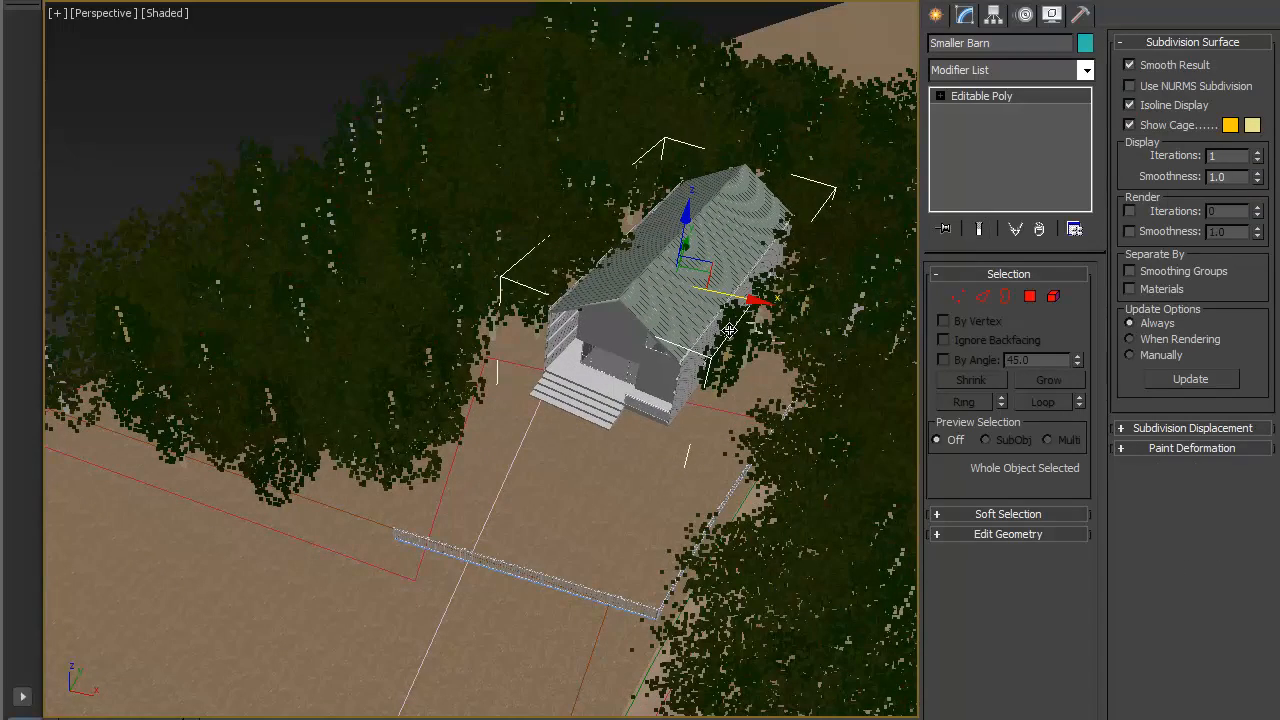
alt+middle_drag(807, 424, 311, 306)
alt+middle_drag(240, 257, 430, 341)
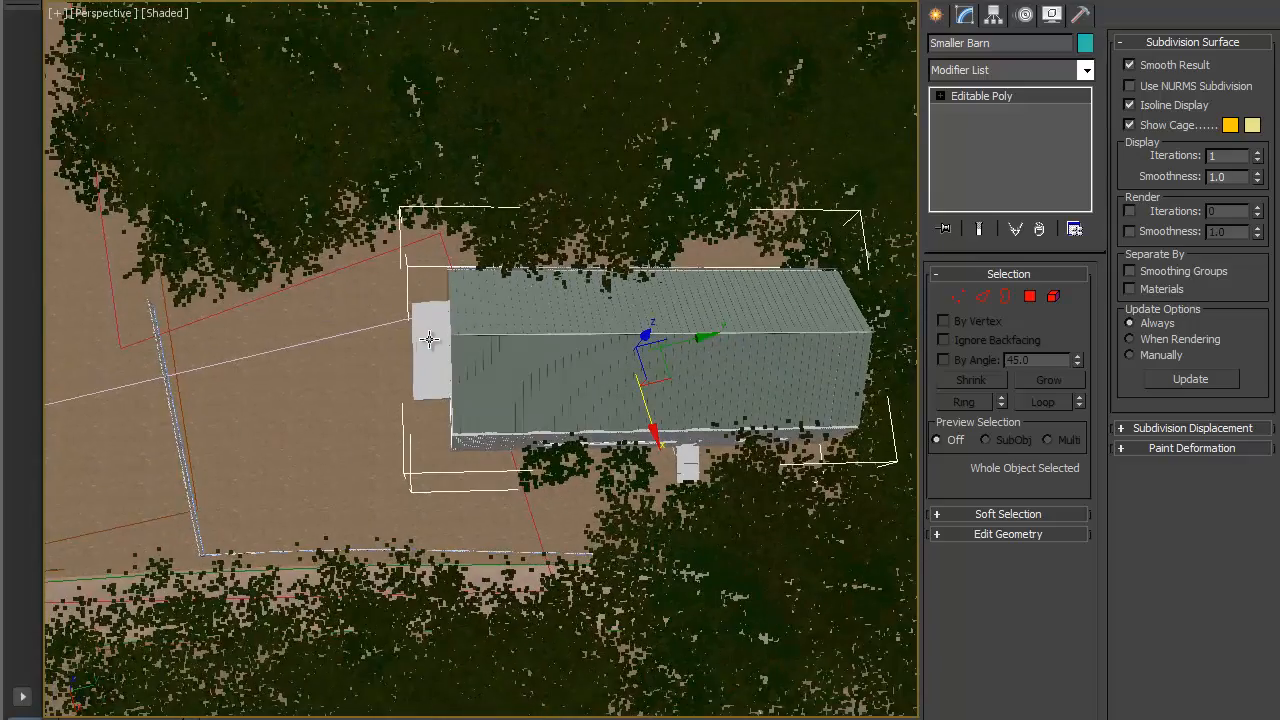
middle_drag(169, 352, 163, 293)
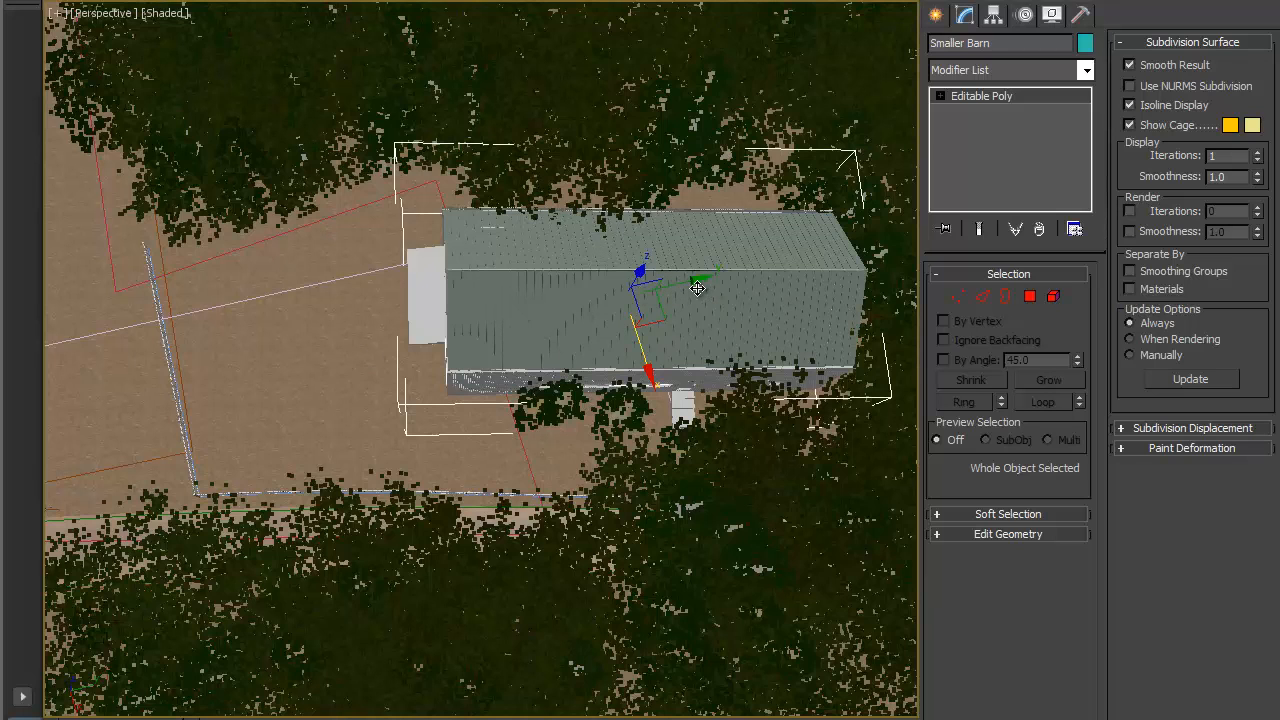
drag(697, 282, 746, 274)
alt+middle_drag(556, 379, 485, 312)
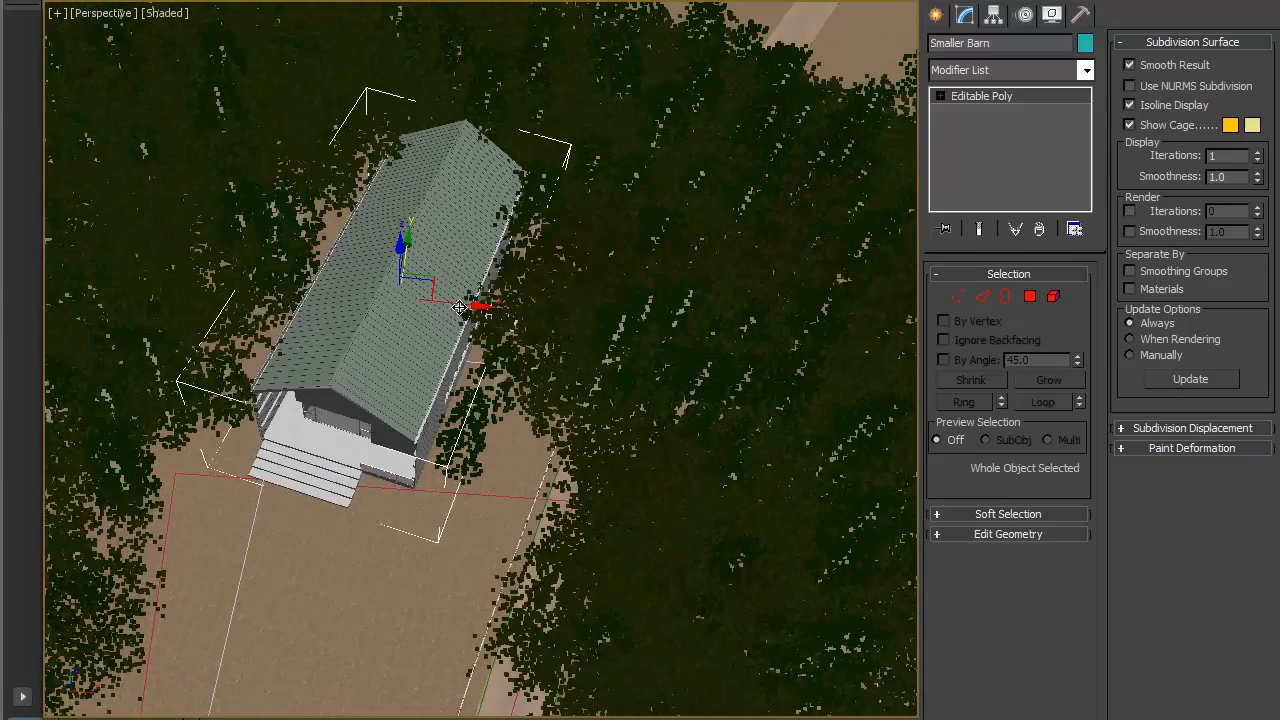
drag(458, 307, 510, 314)
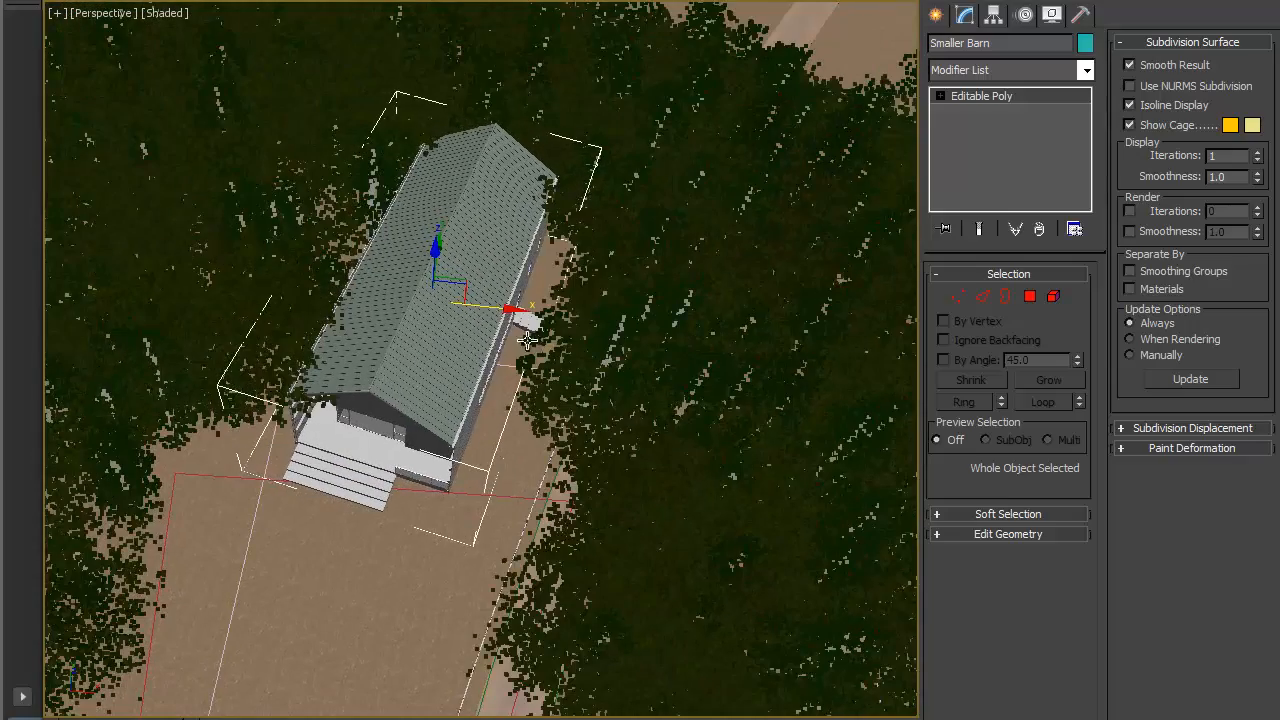
alt+middle_drag(527, 340, 497, 463)
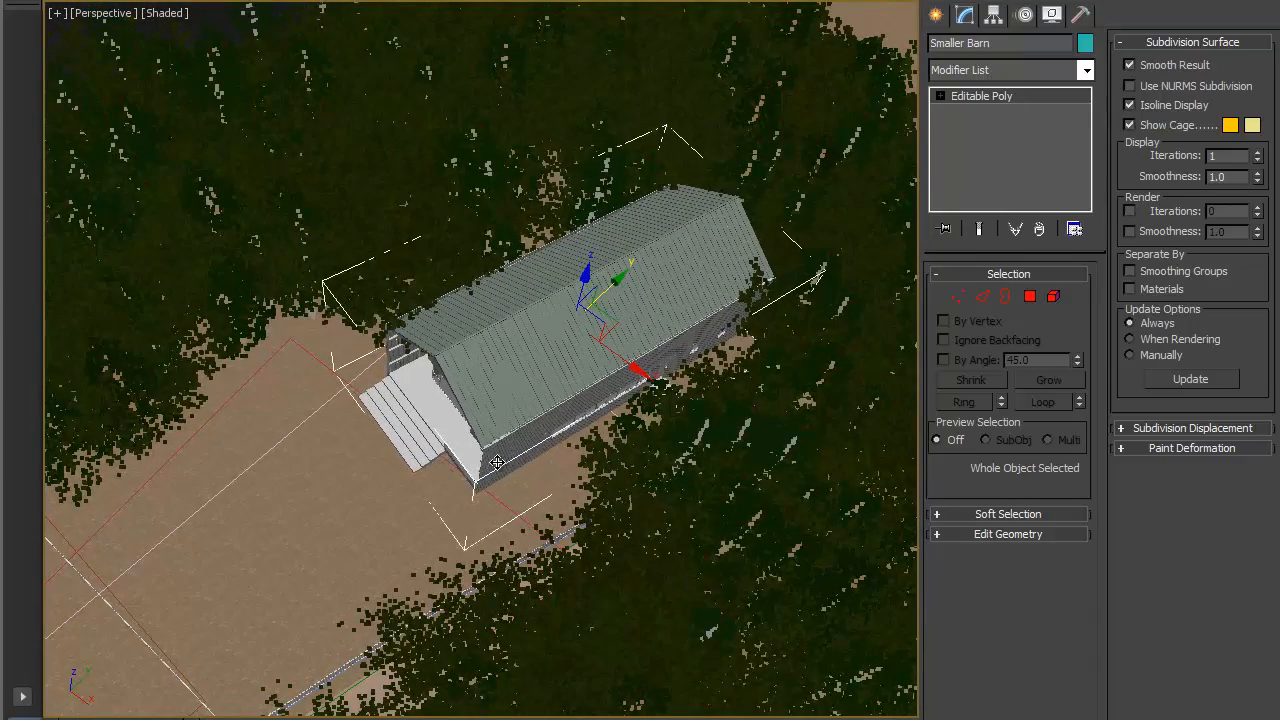
alt+middle_drag(583, 437, 711, 376)
Step: Add an object area to the forest that excludes trees from the Road
scroll(706, 376, down, 5)
middle_drag(615, 463, 795, 241)
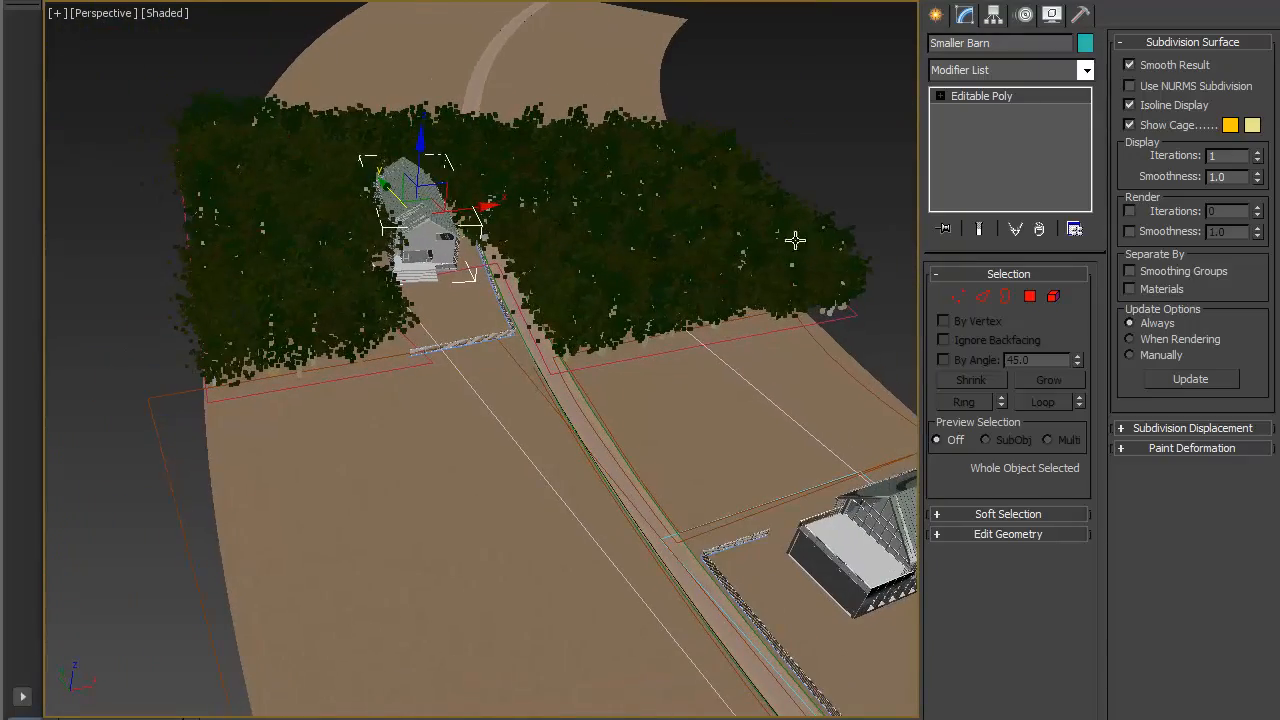
click(788, 190)
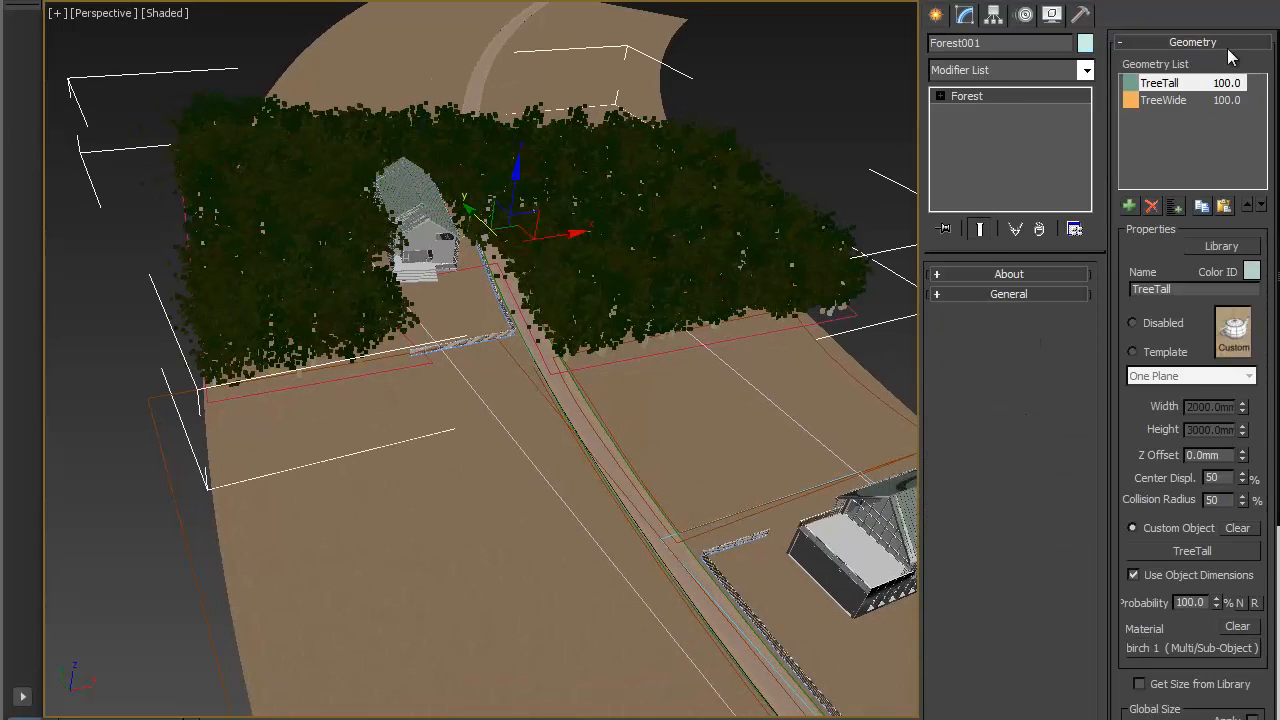
click(1227, 48)
click(1008, 334)
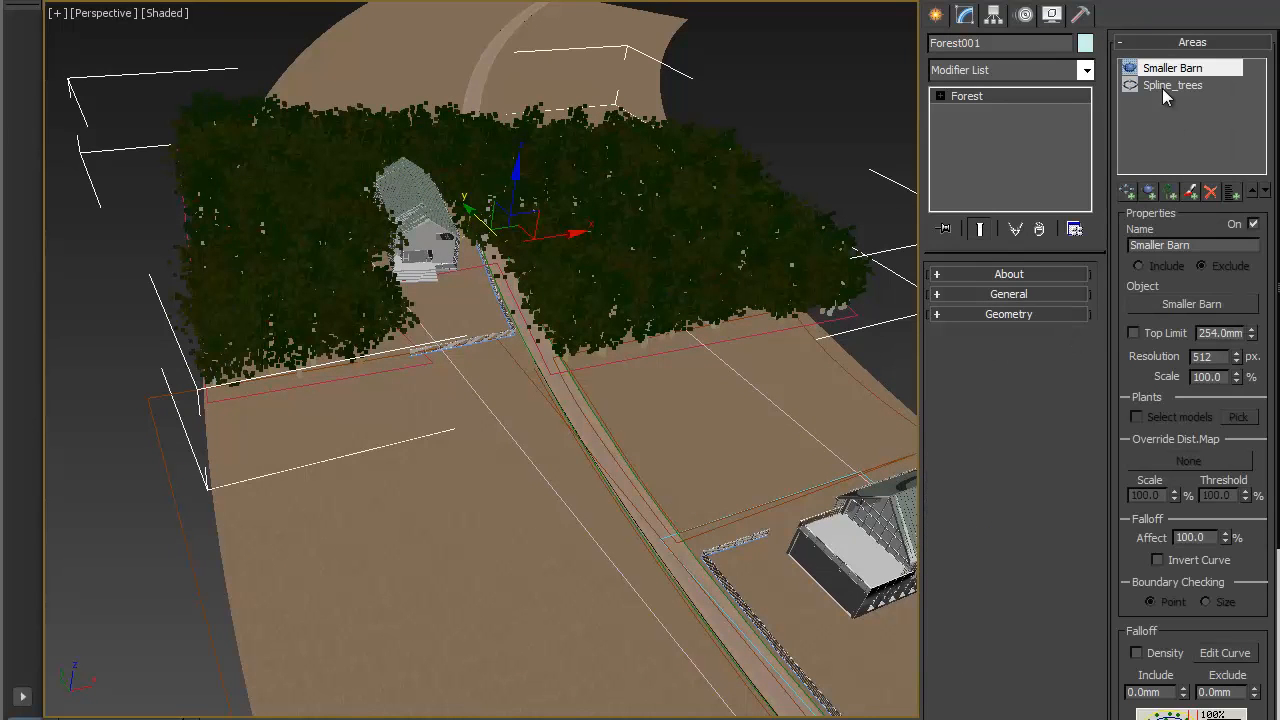
click(1149, 192)
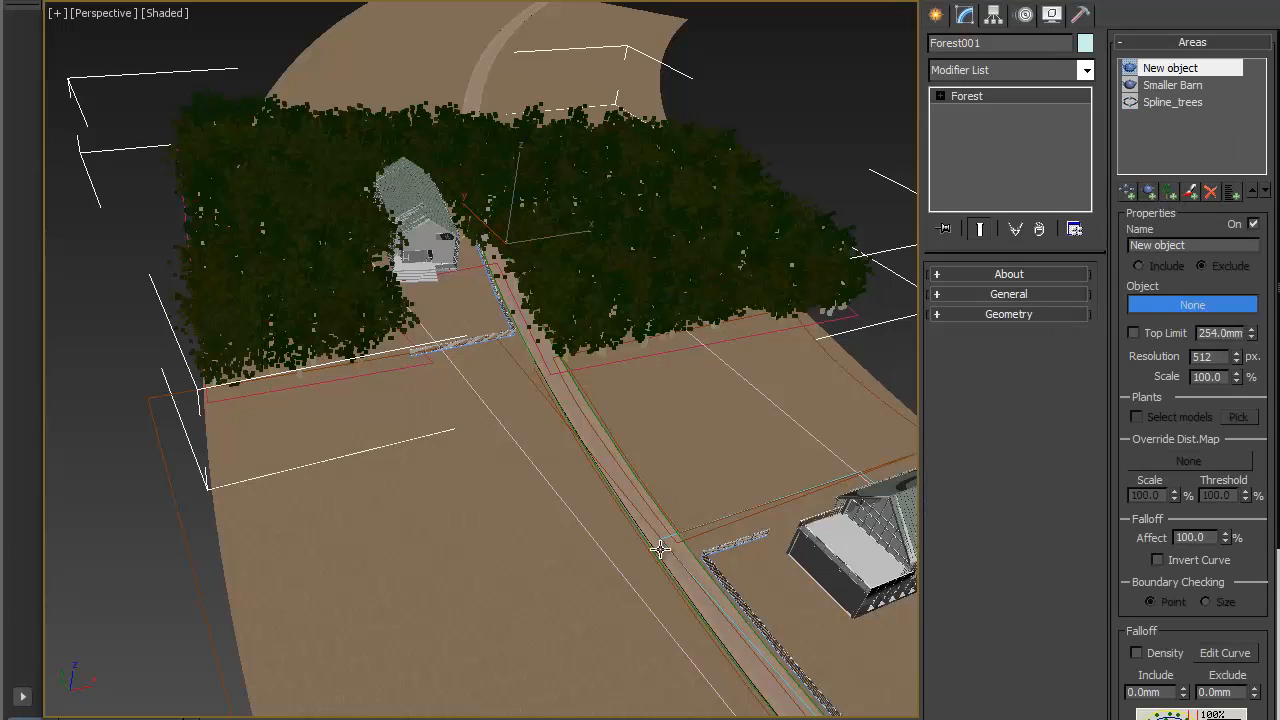
click(599, 446)
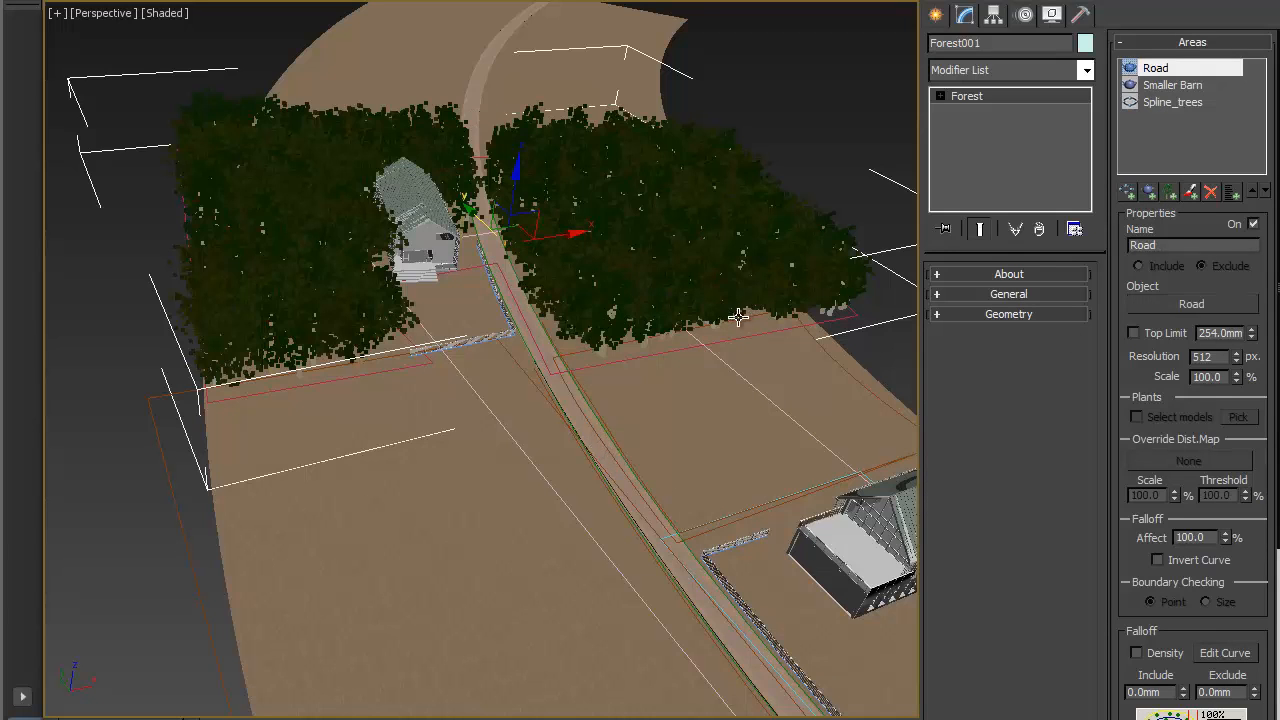
Step: Try moving the Road sideways through the forest, and undo the move
mouse_move(741, 318)
alt+middle_down()
mouse_move(652, 403)
mouse_move(632, 465)
mouse_move(703, 323)
mouse_move(749, 303)
mouse_move(689, 354)
mouse_move(682, 344)
mouse_move(745, 311)
alt+middle_up()
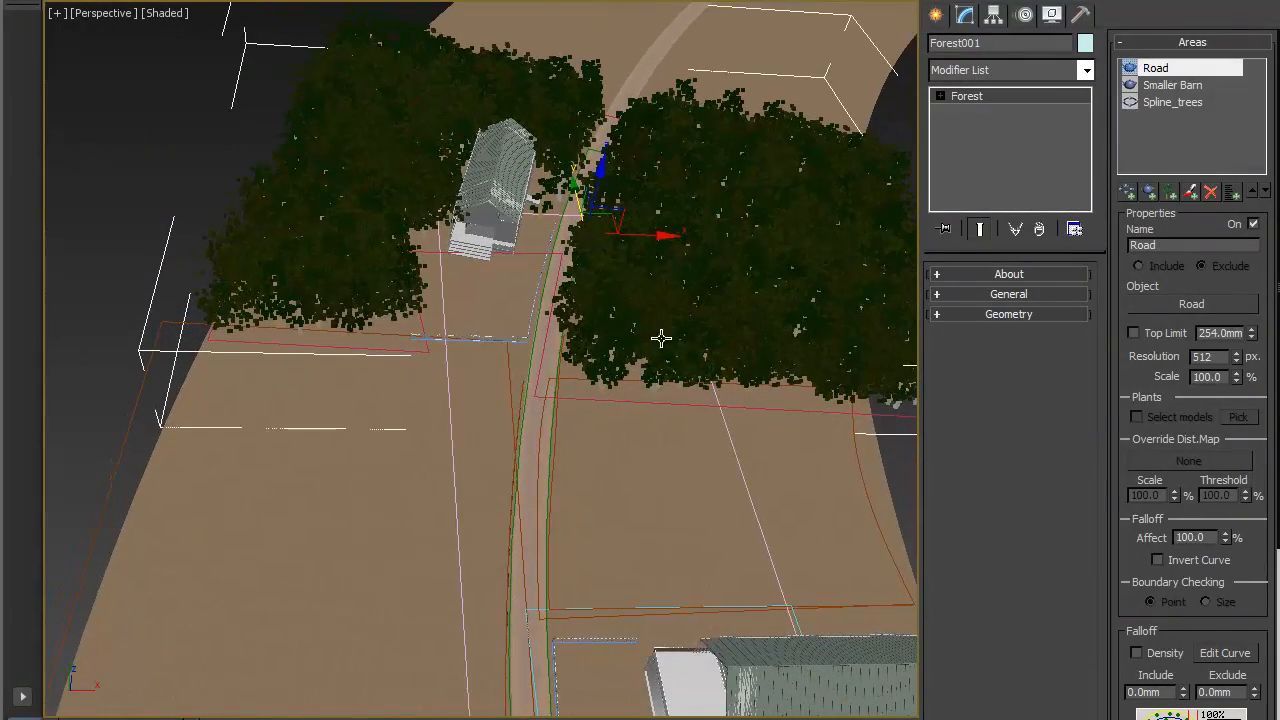
click(557, 354)
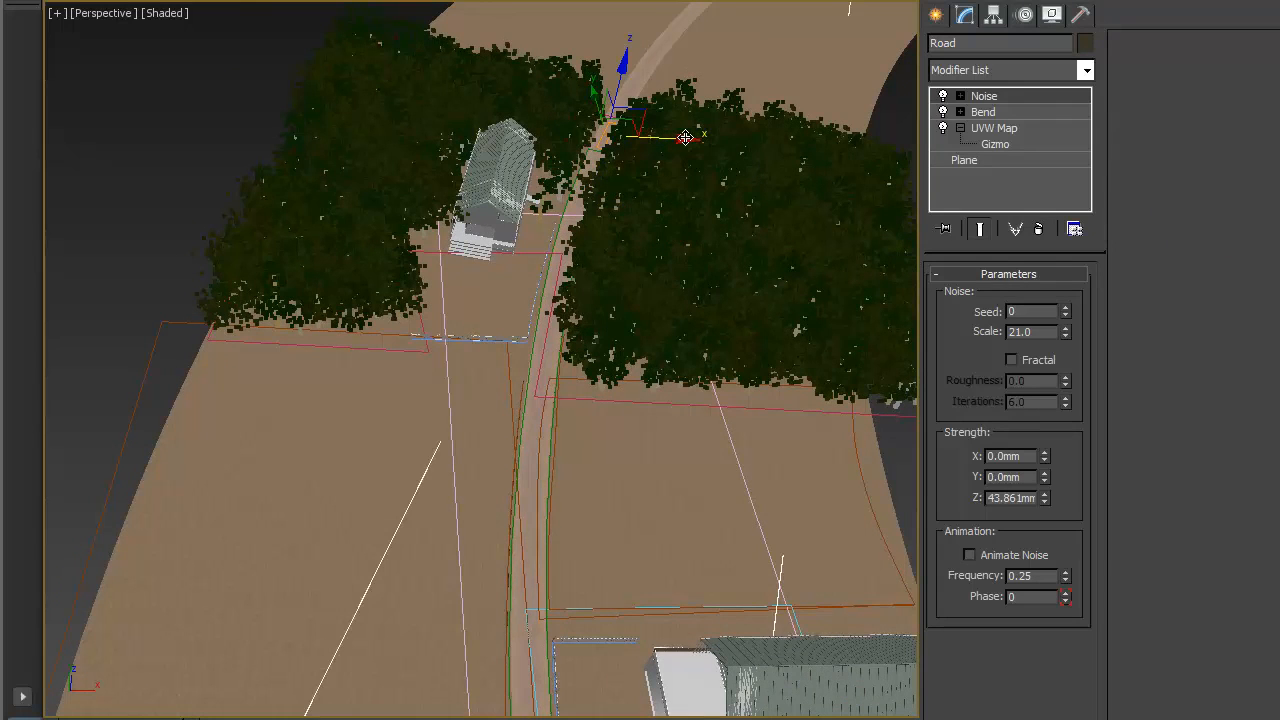
drag(685, 137, 726, 251)
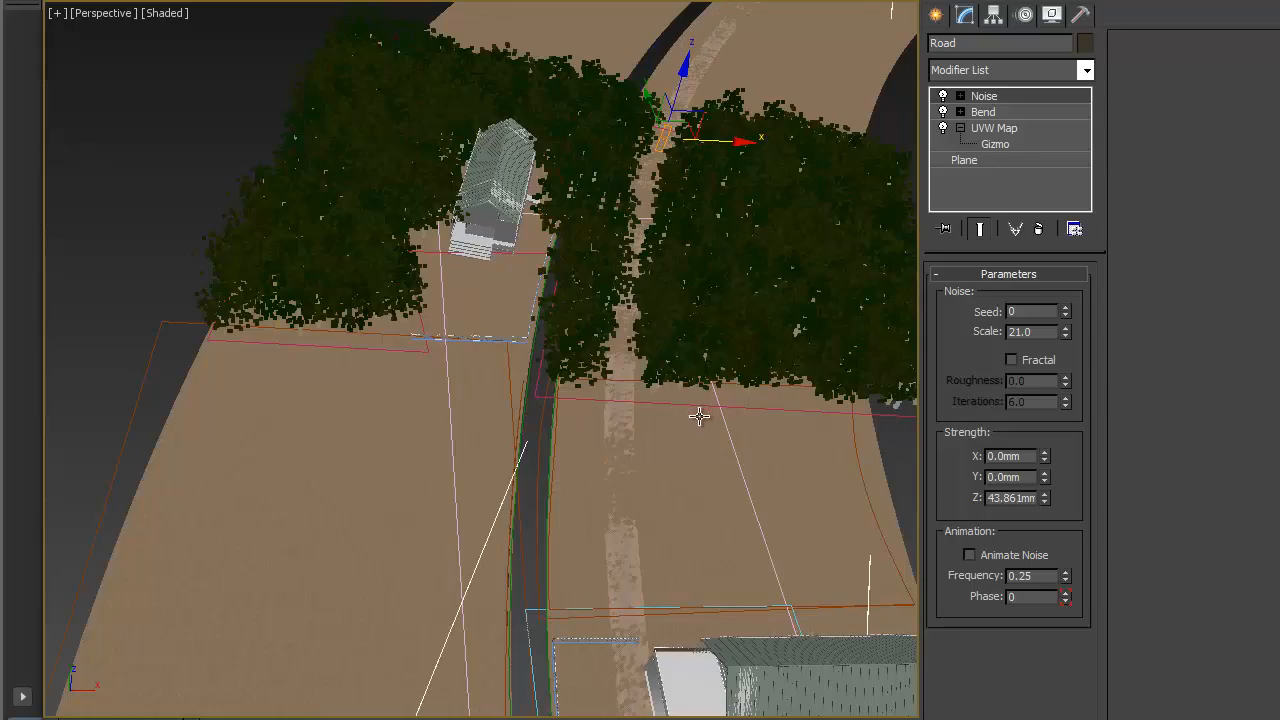
alt+middle_drag(694, 414, 661, 419)
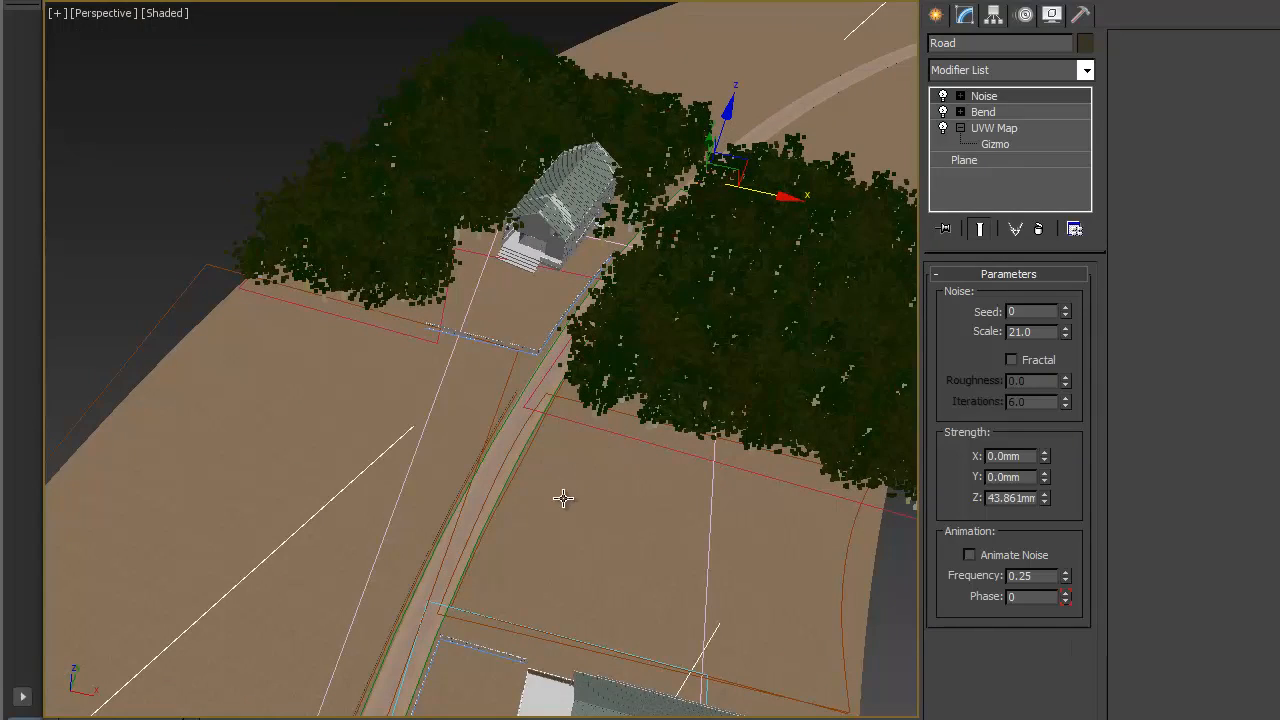
mouse_move(563, 497)
middle_down()
mouse_move(620, 271)
mouse_move(607, 422)
mouse_move(581, 483)
middle_up()
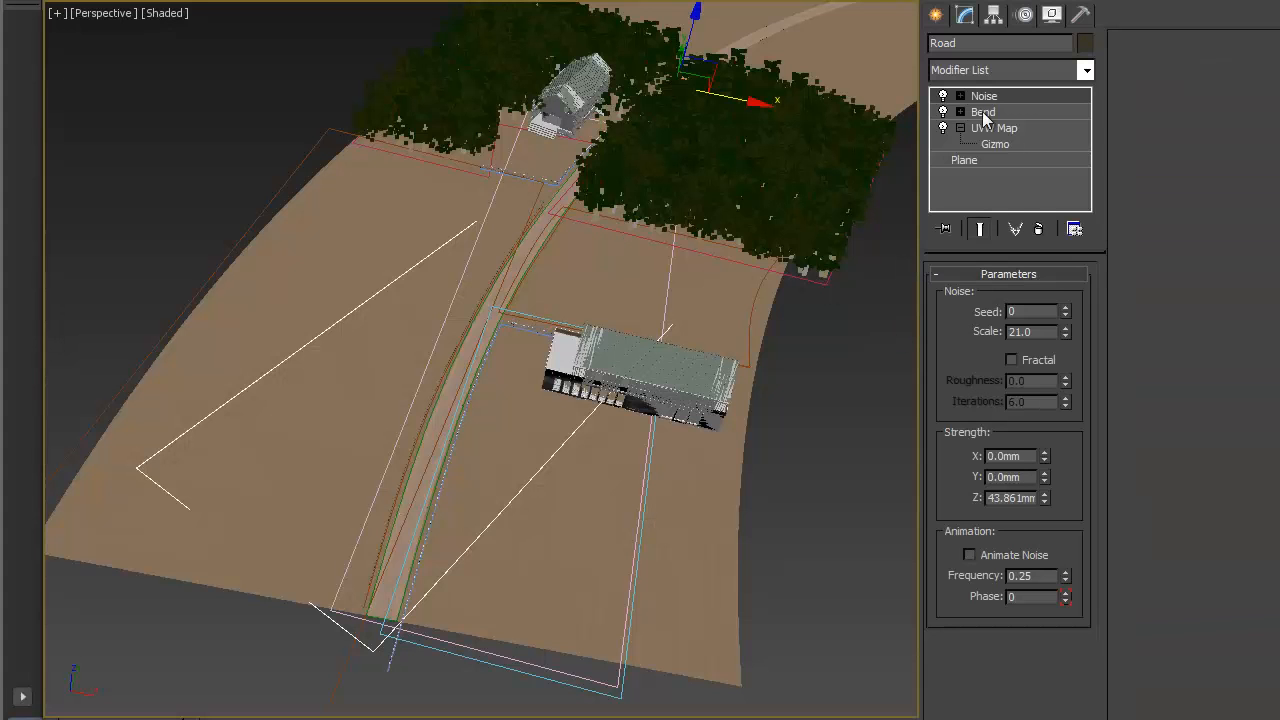
Step: Switch the forest's Tree Editor from Generate to Custom Edit mode, accepting that the Area and Distribution parameters are disabled
click(444, 47)
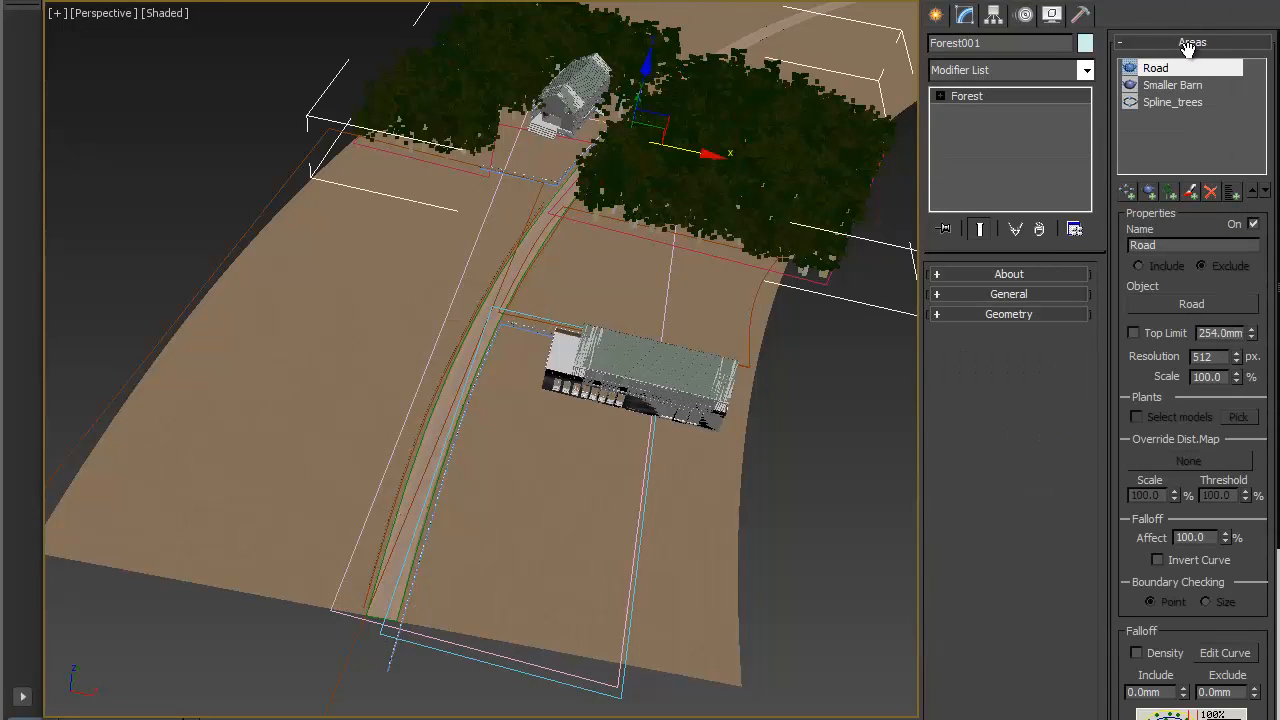
click(1129, 44)
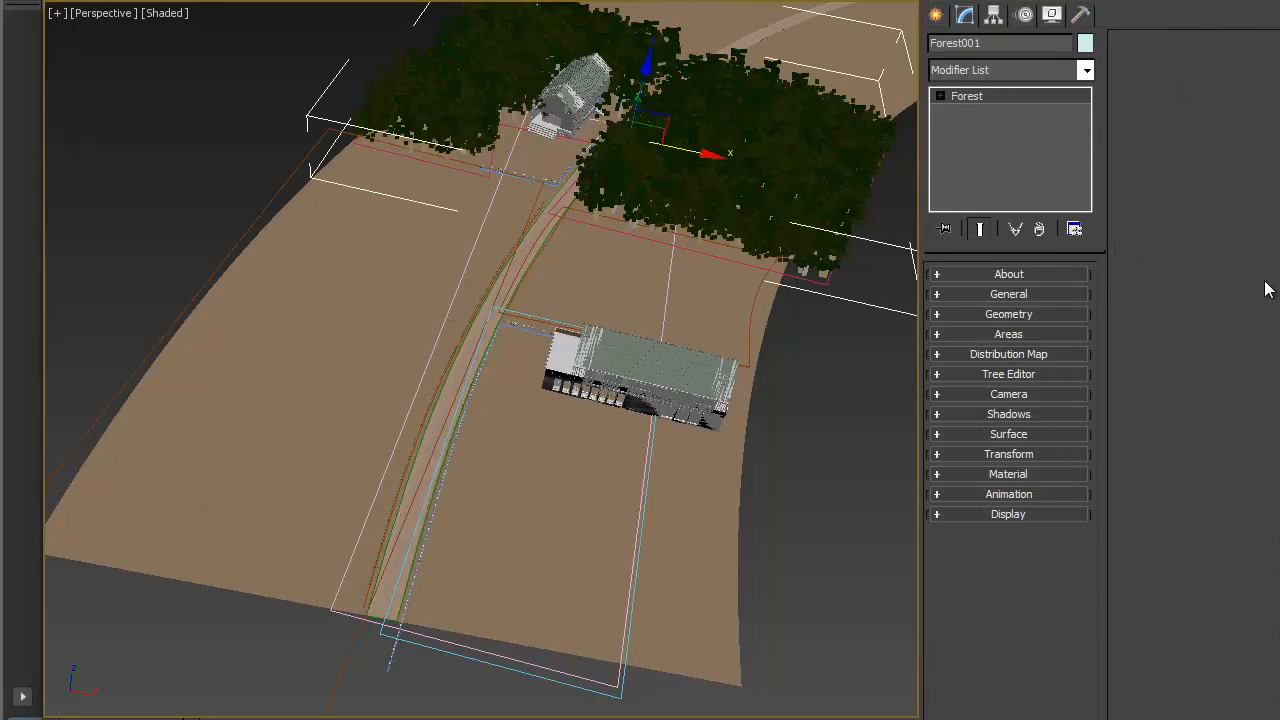
click(1010, 375)
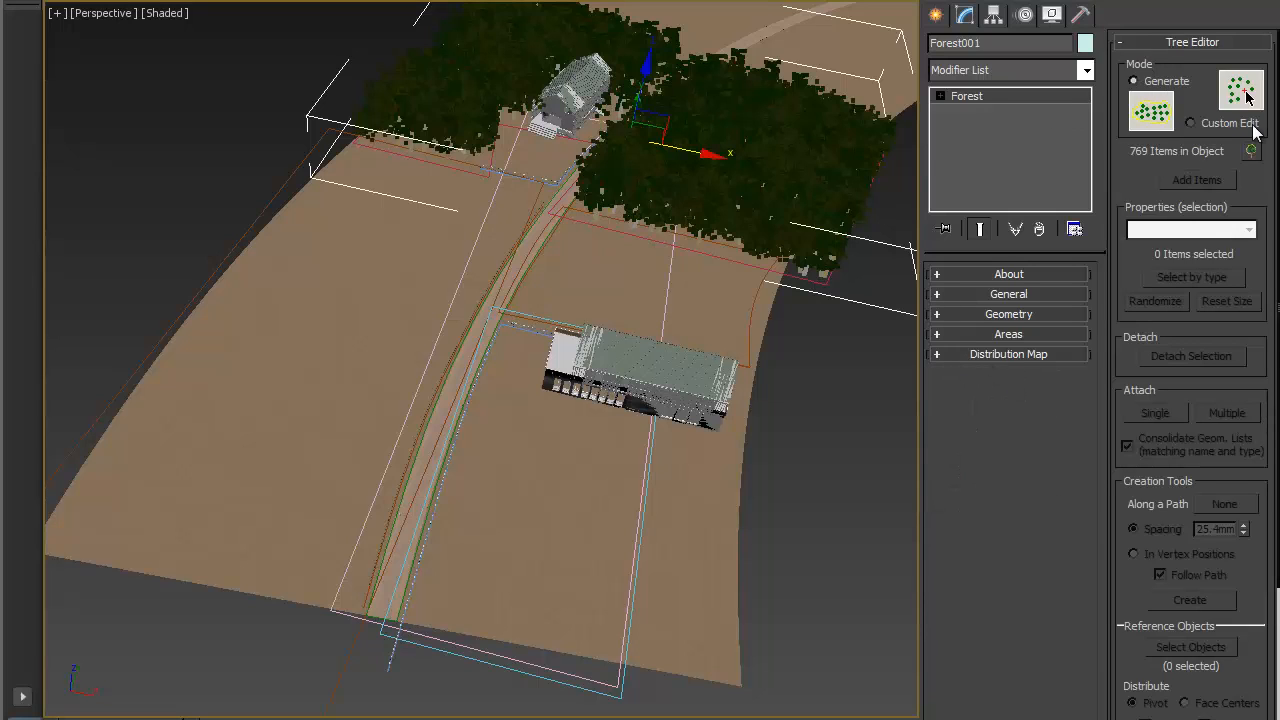
click(1244, 124)
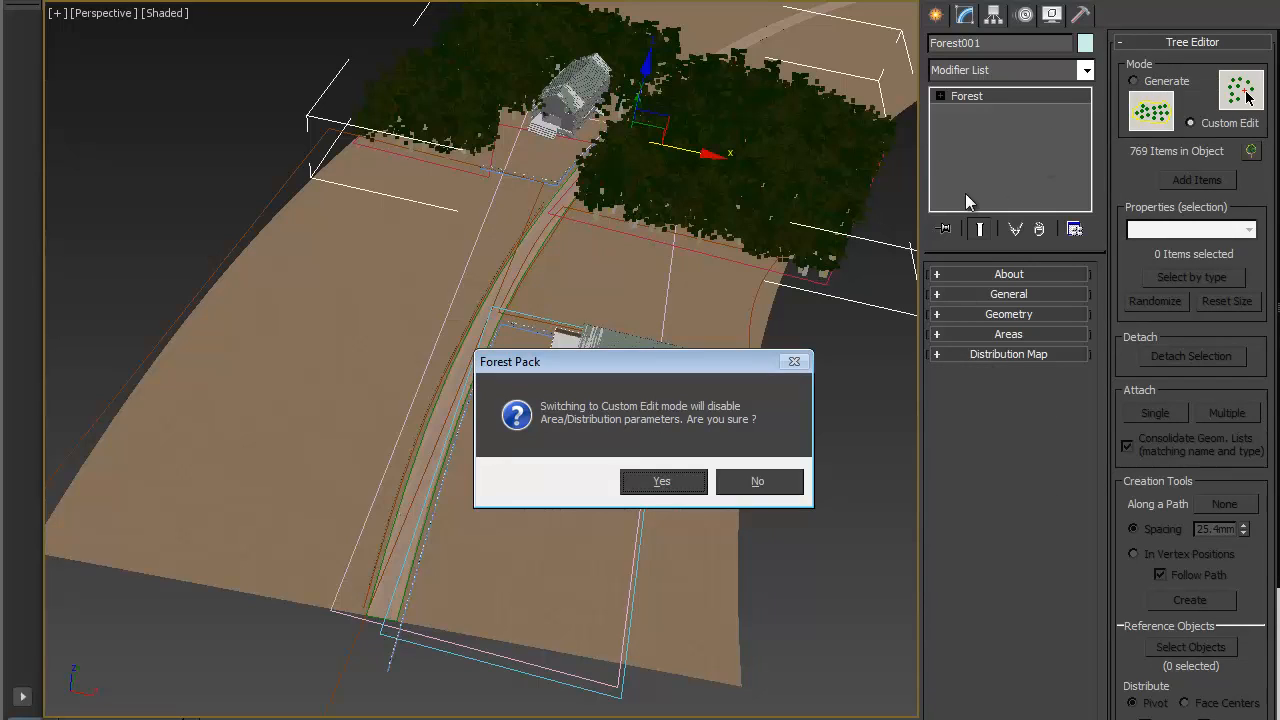
drag(693, 365, 767, 305)
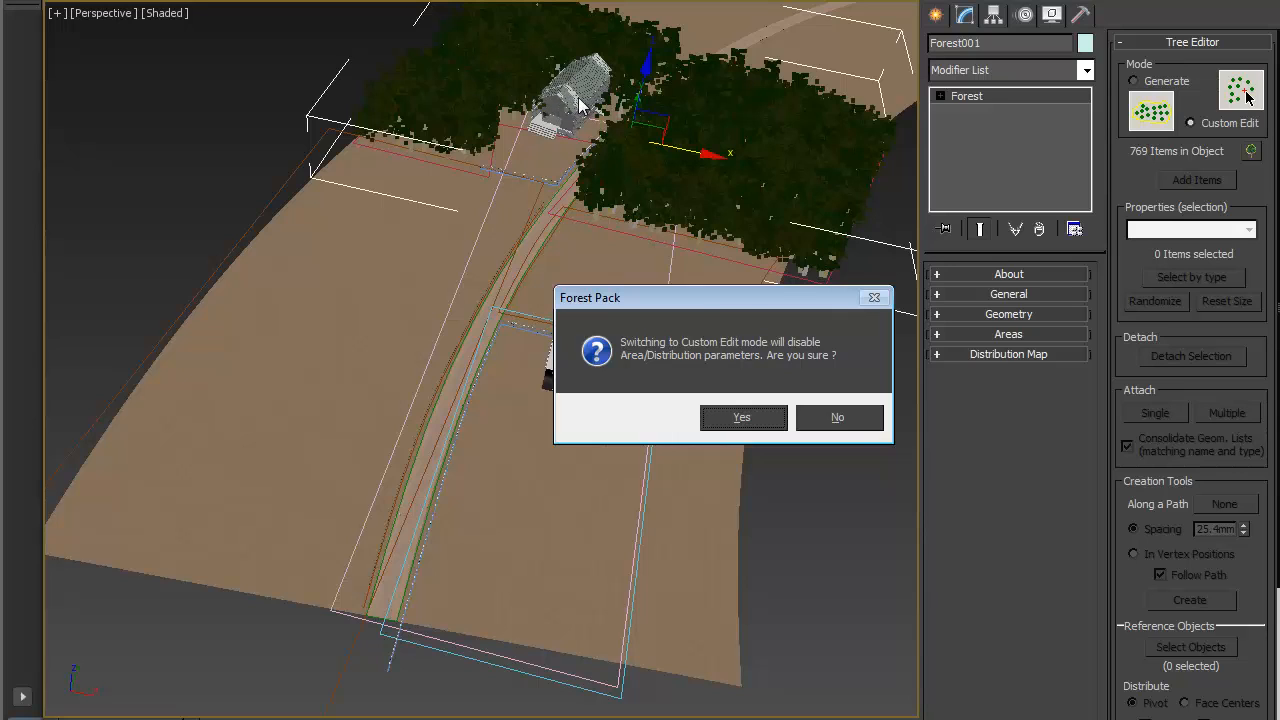
drag(697, 298, 730, 287)
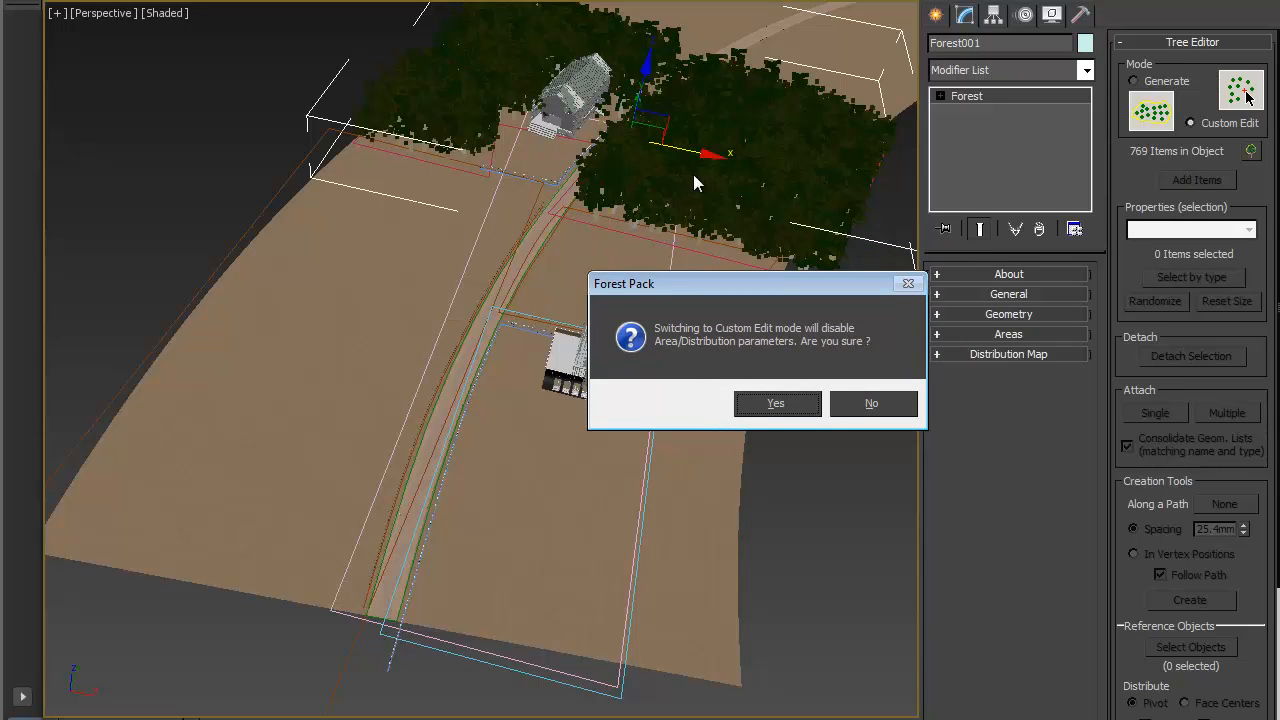
click(778, 404)
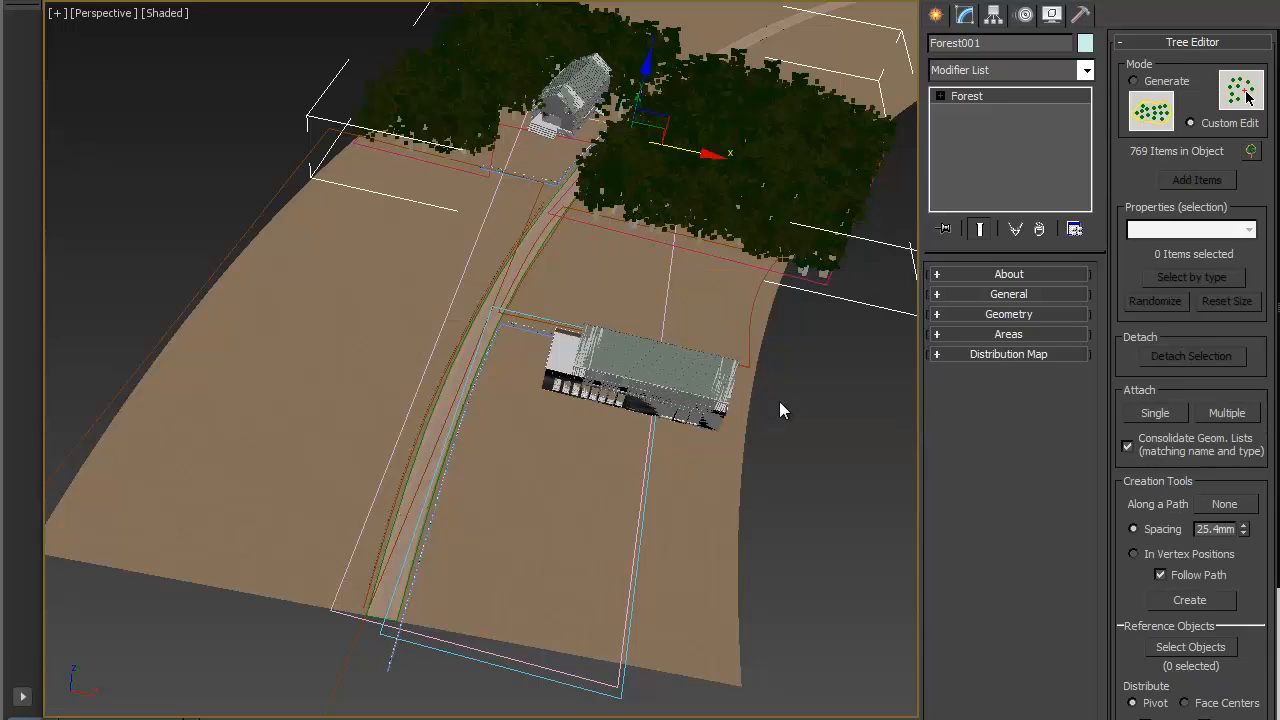
Step: Try moving the Smaller Barn within the clearing while the forest is in Custom Edit mode
click(585, 85)
drag(645, 108, 636, 136)
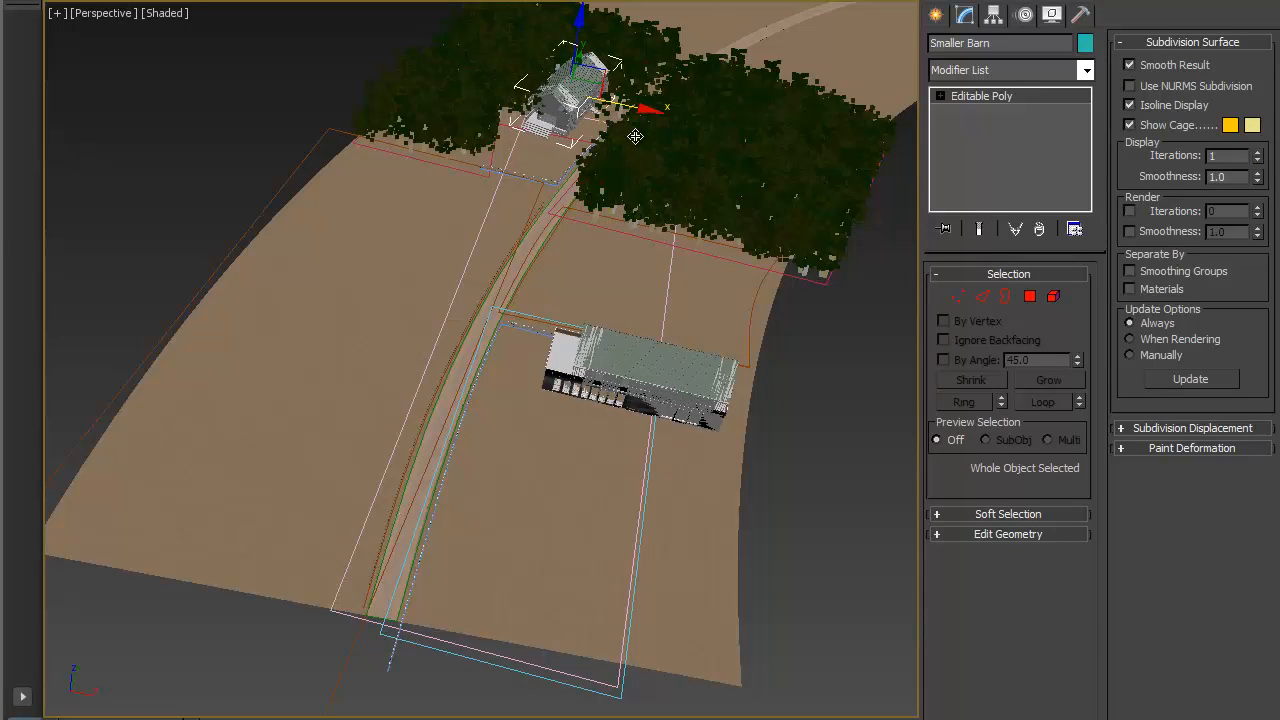
click(821, 178)
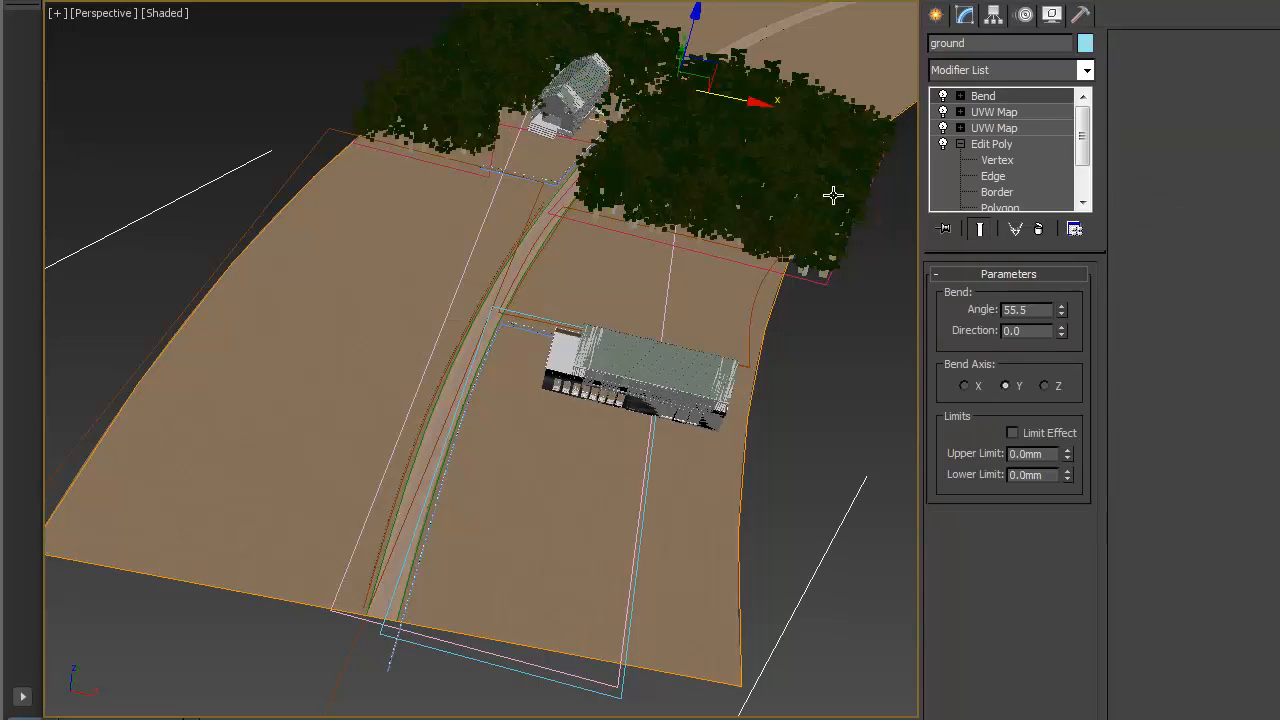
Step: Reselect the forest and enter its Trees sub-object level for editing individual trees
click(833, 195)
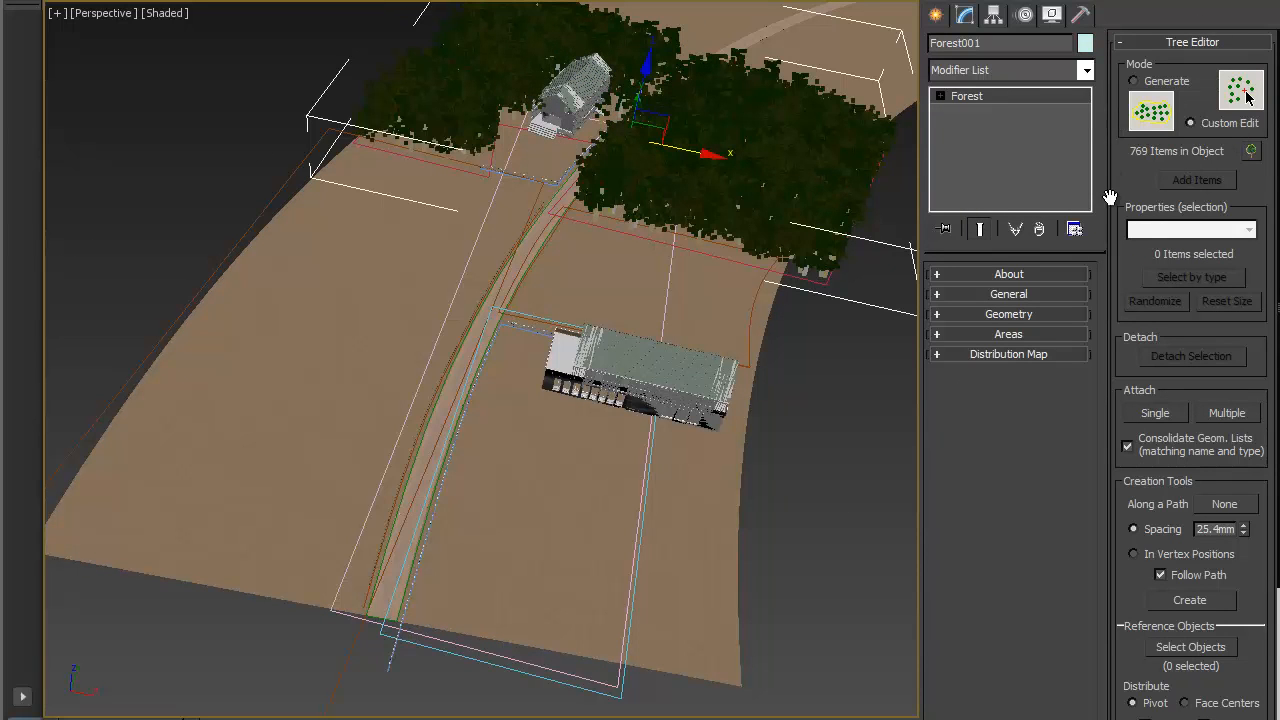
drag(1132, 186, 1123, 176)
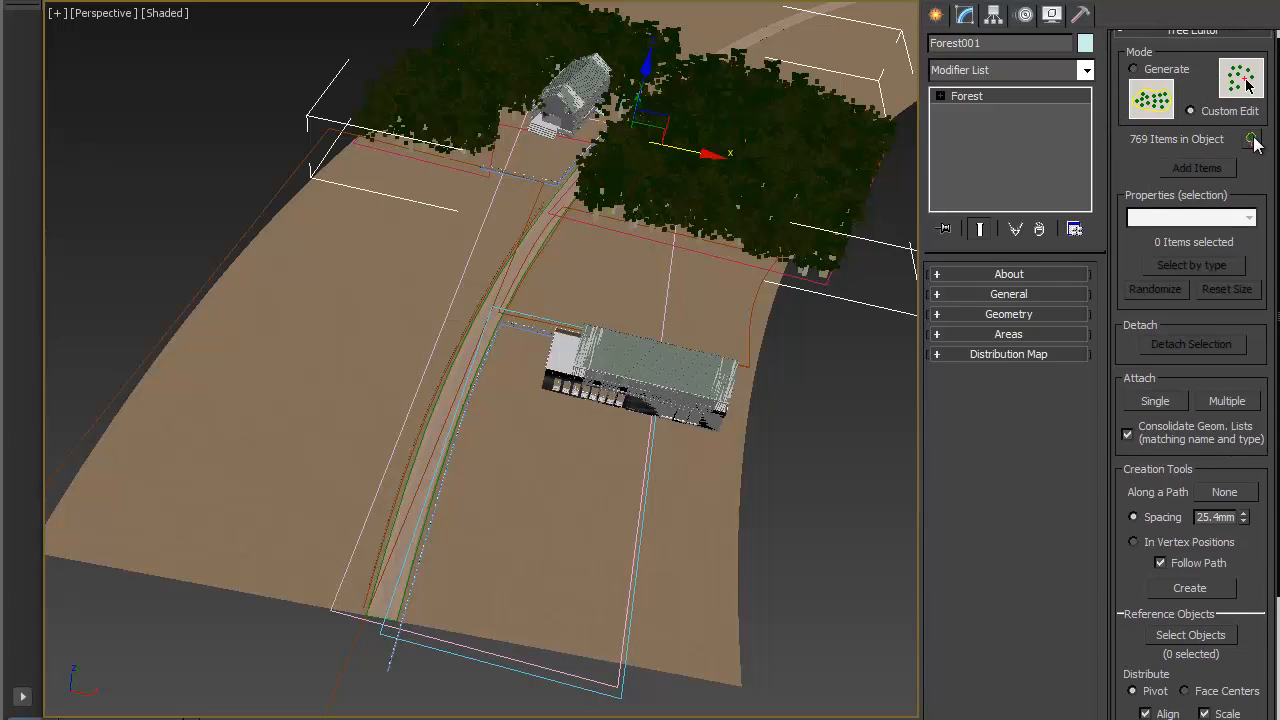
click(939, 96)
click(1013, 112)
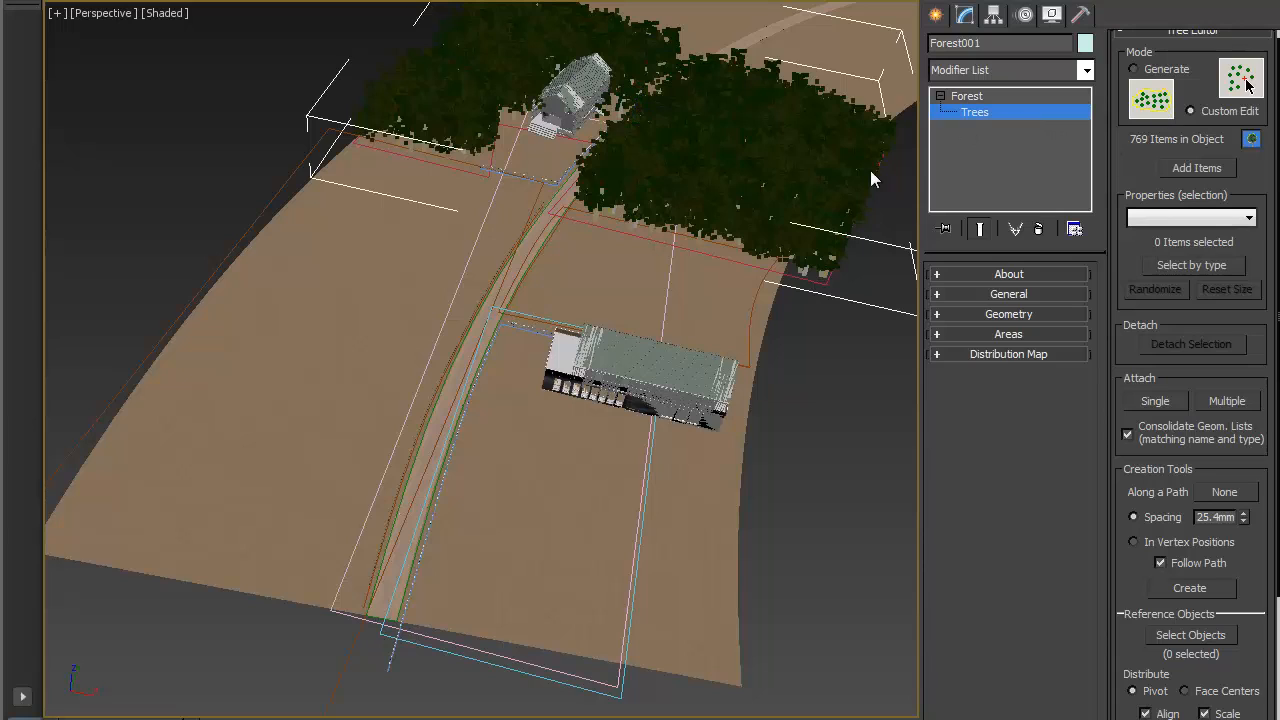
Step: Select a single wide tree in the forest block behind the larger barn and move it within the block
click(843, 167)
drag(843, 167, 722, 183)
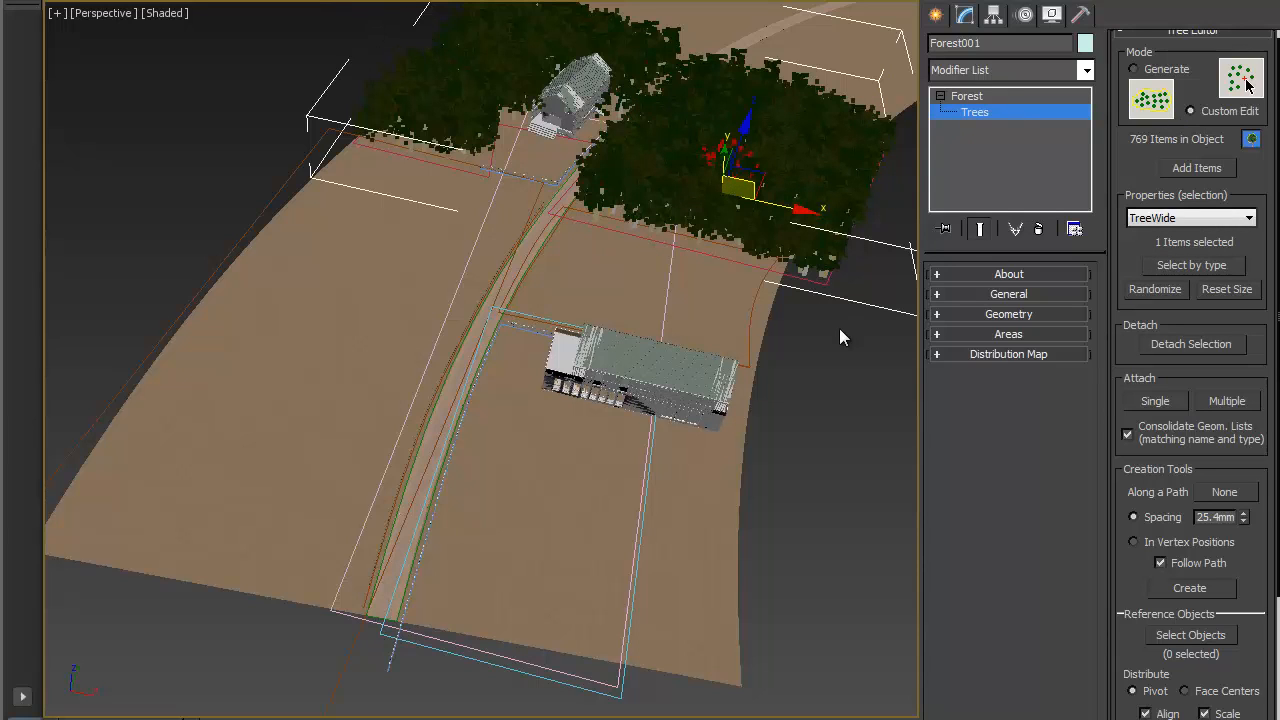
Step: Add one TreeTall item beside the larger barn, viewed through VRayPhysicalCamera001 with safe frames shown
click(1195, 168)
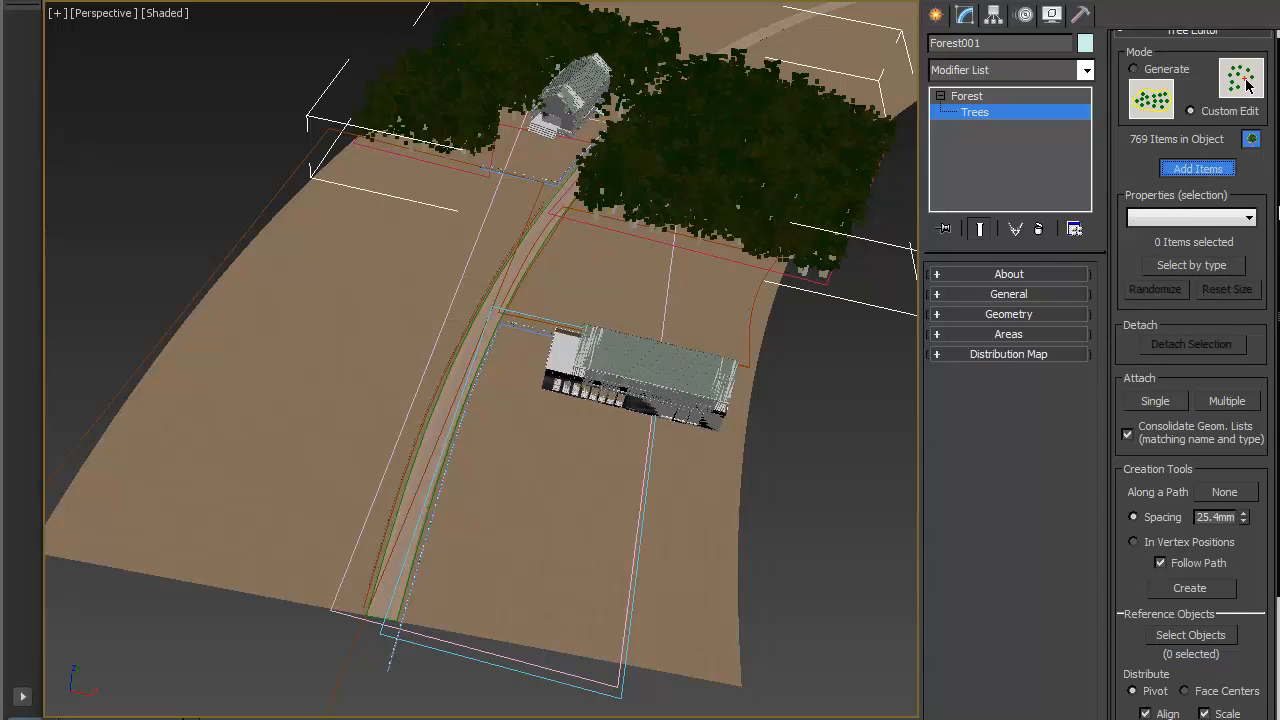
click(1248, 220)
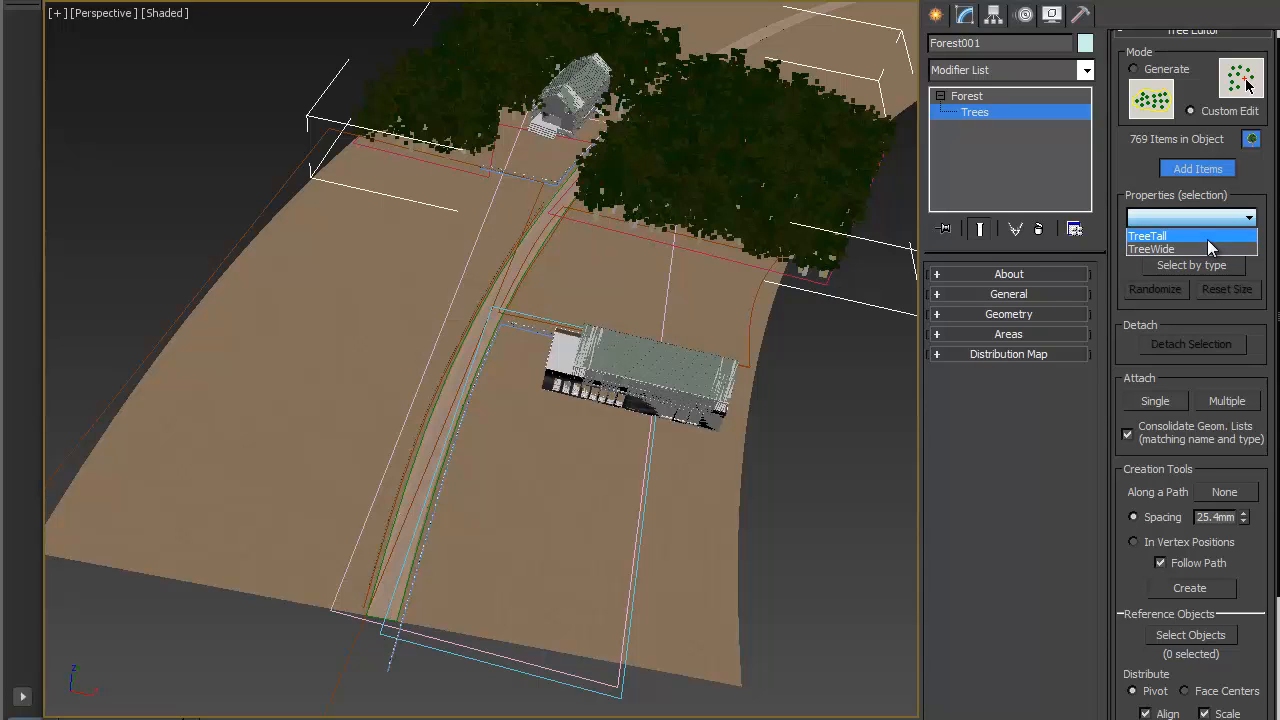
click(1207, 239)
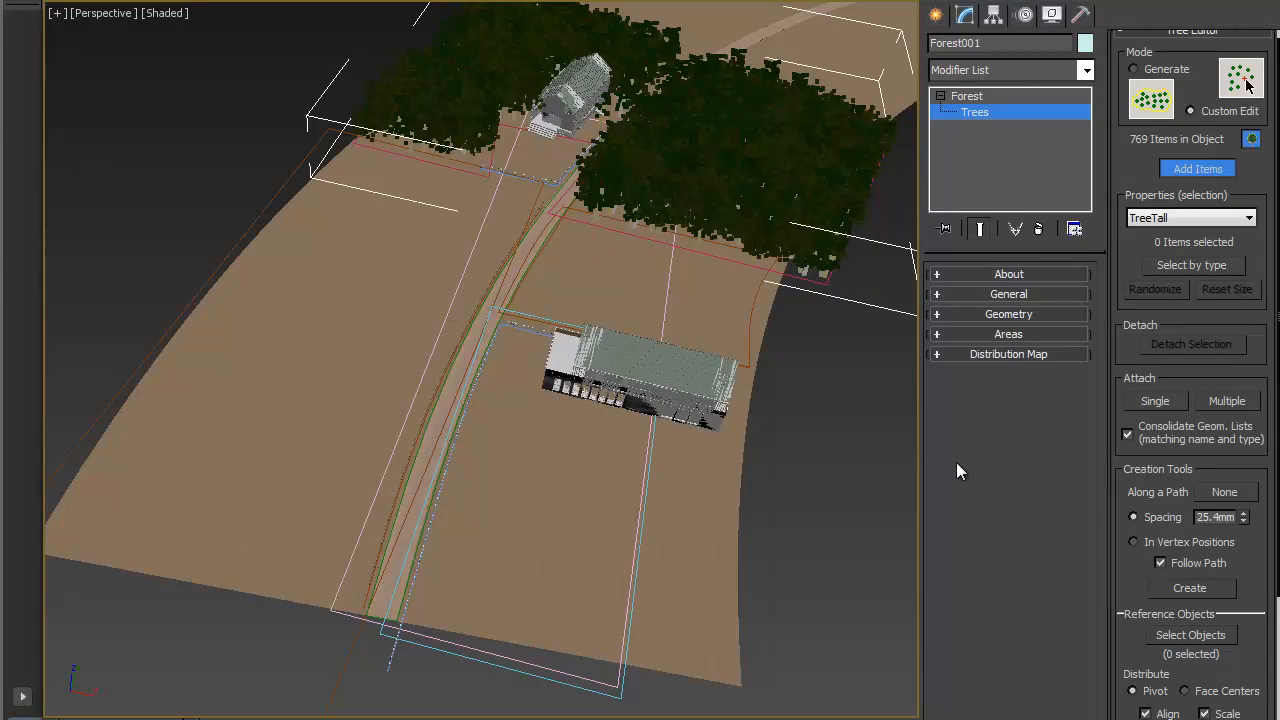
key(c)
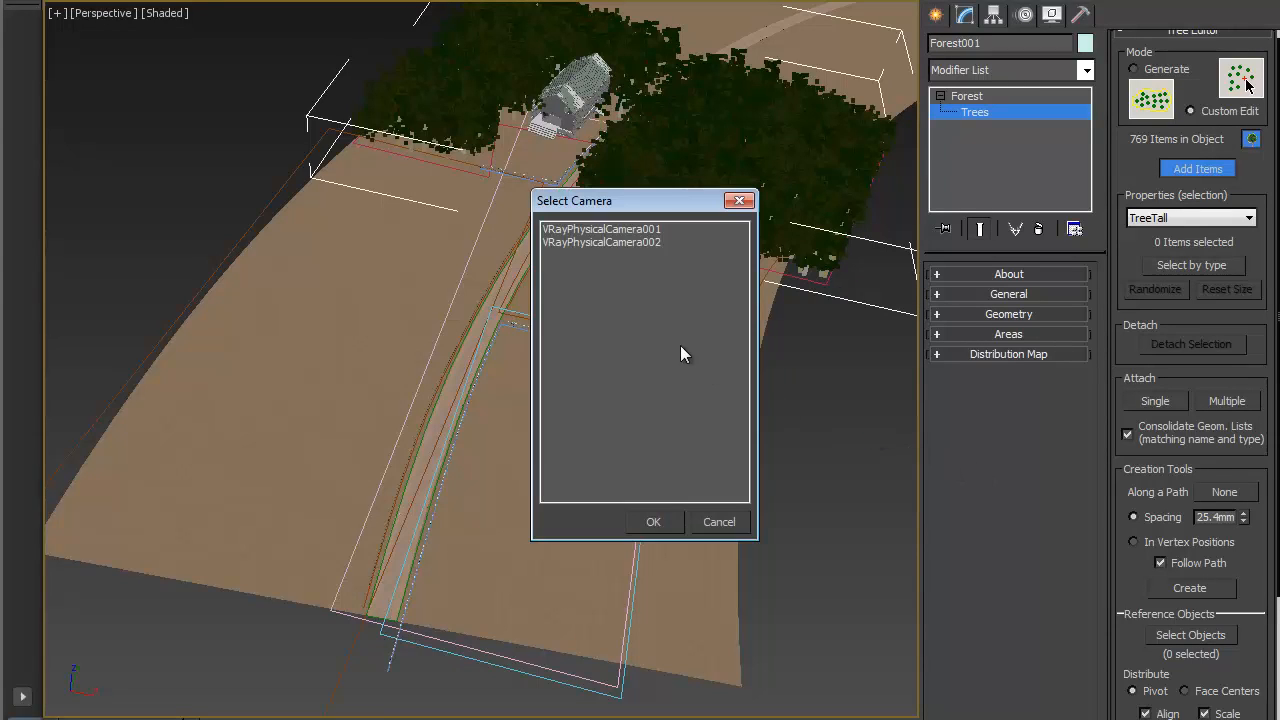
double_click(620, 229)
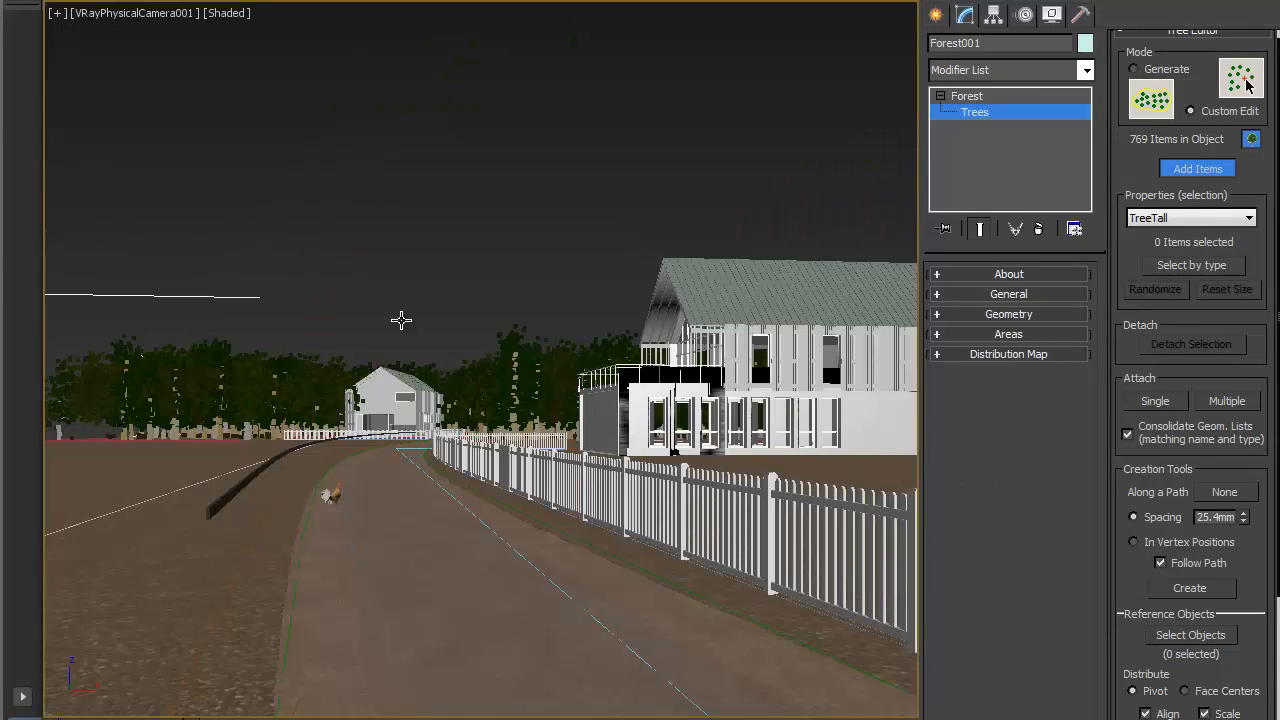
key(shift+f)
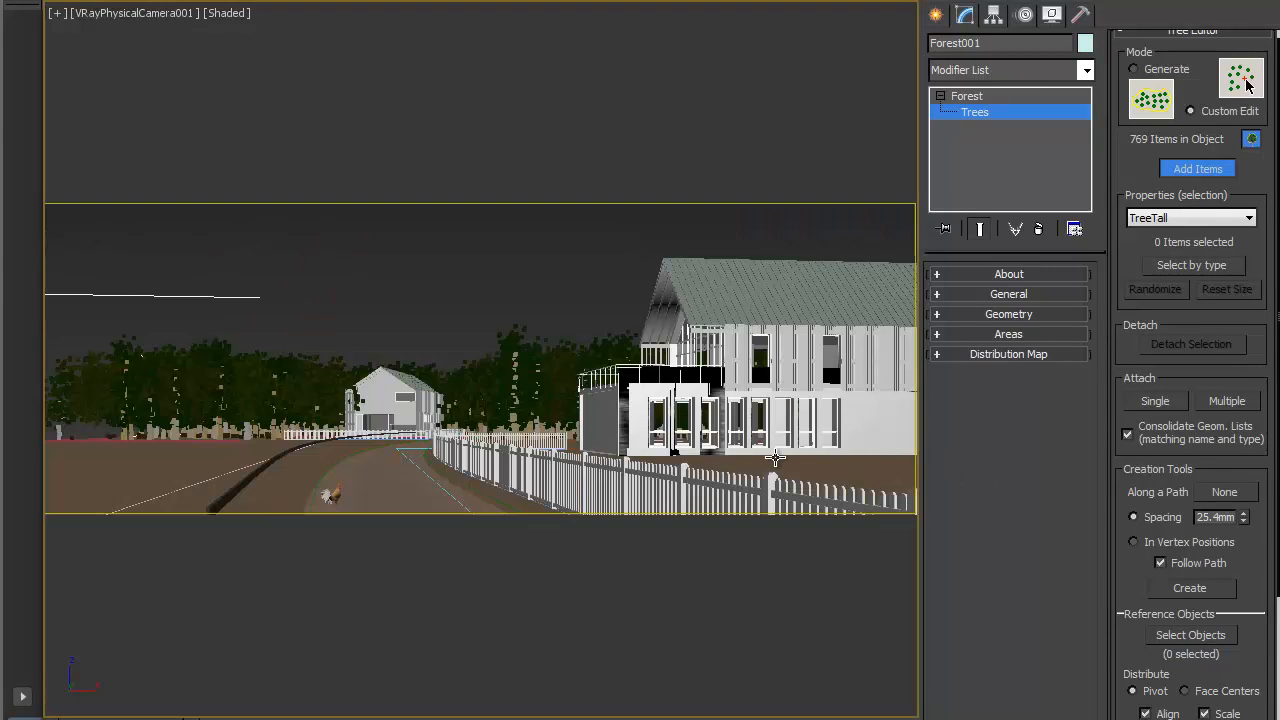
click(860, 472)
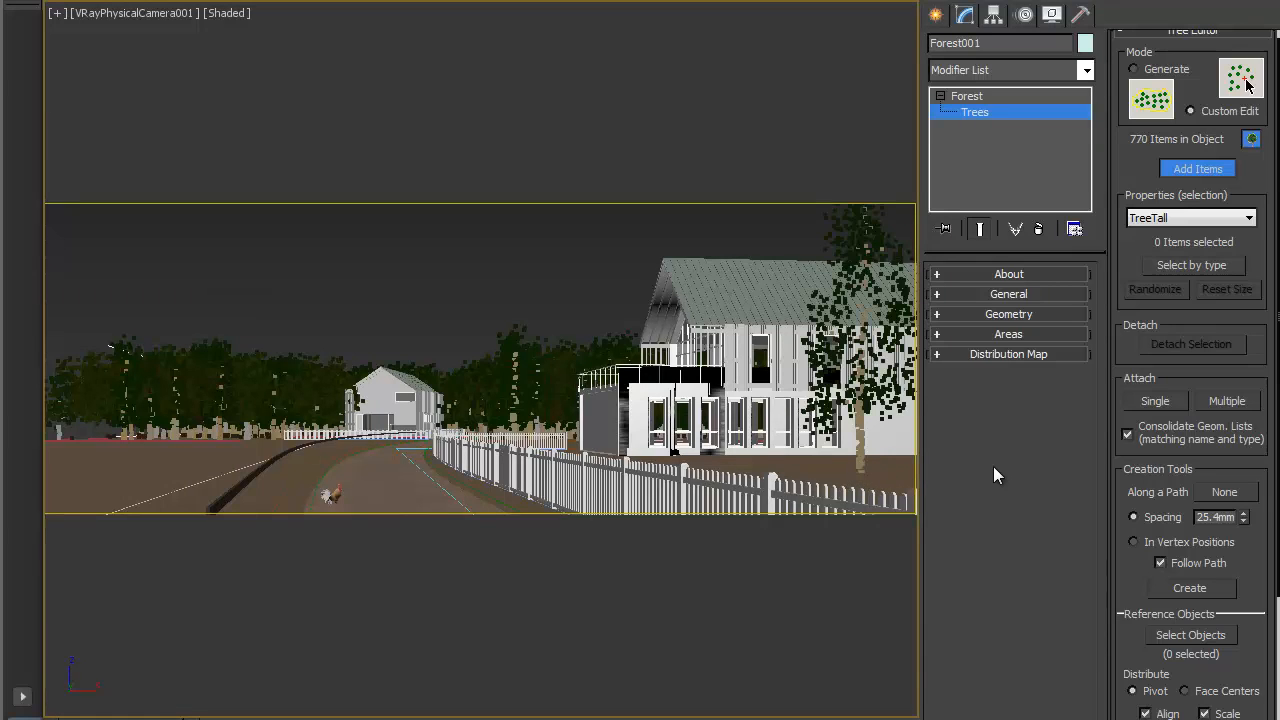
right_click(884, 423)
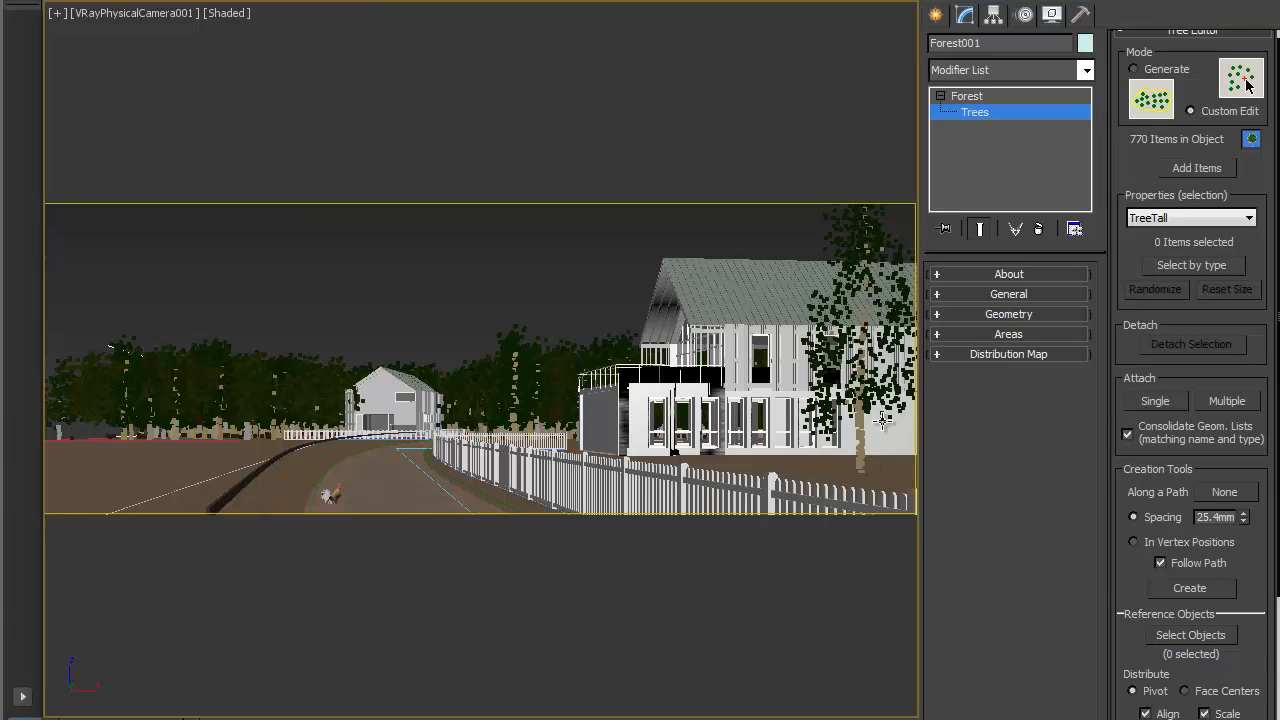
Step: Scale up the new tall tree beside the barn slightly
click(855, 226)
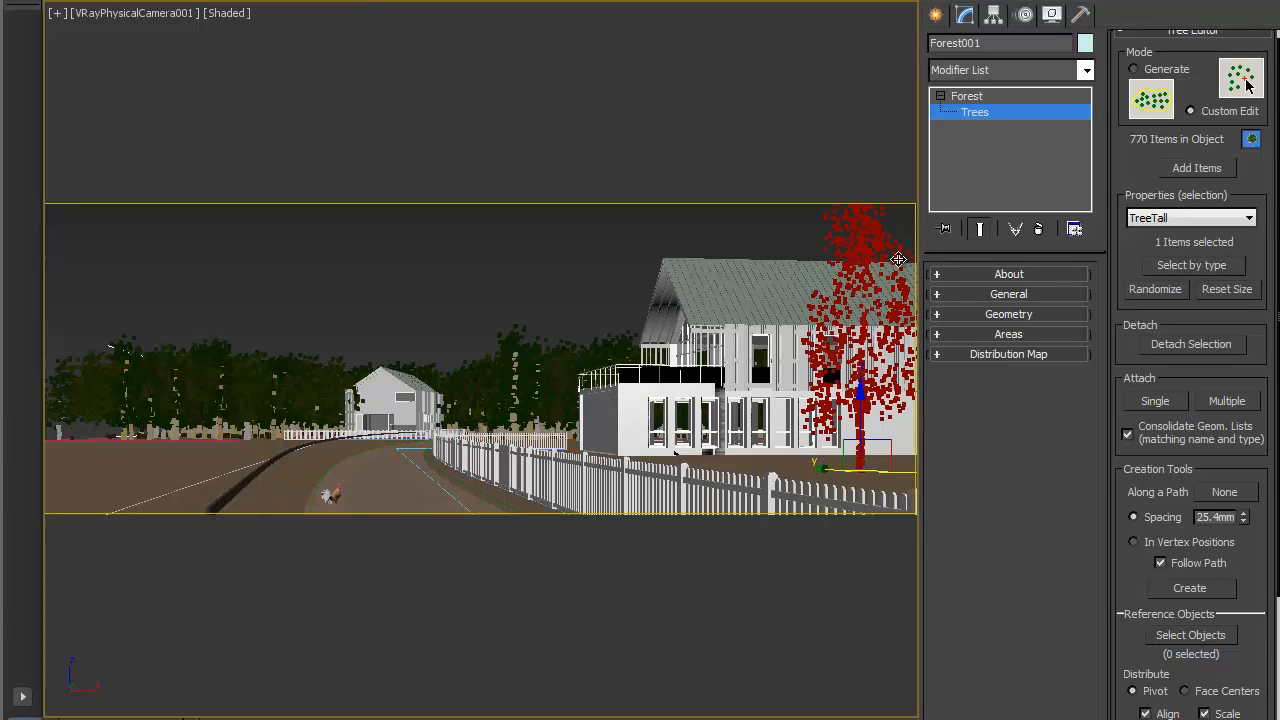
key(r)
drag(861, 467, 849, 452)
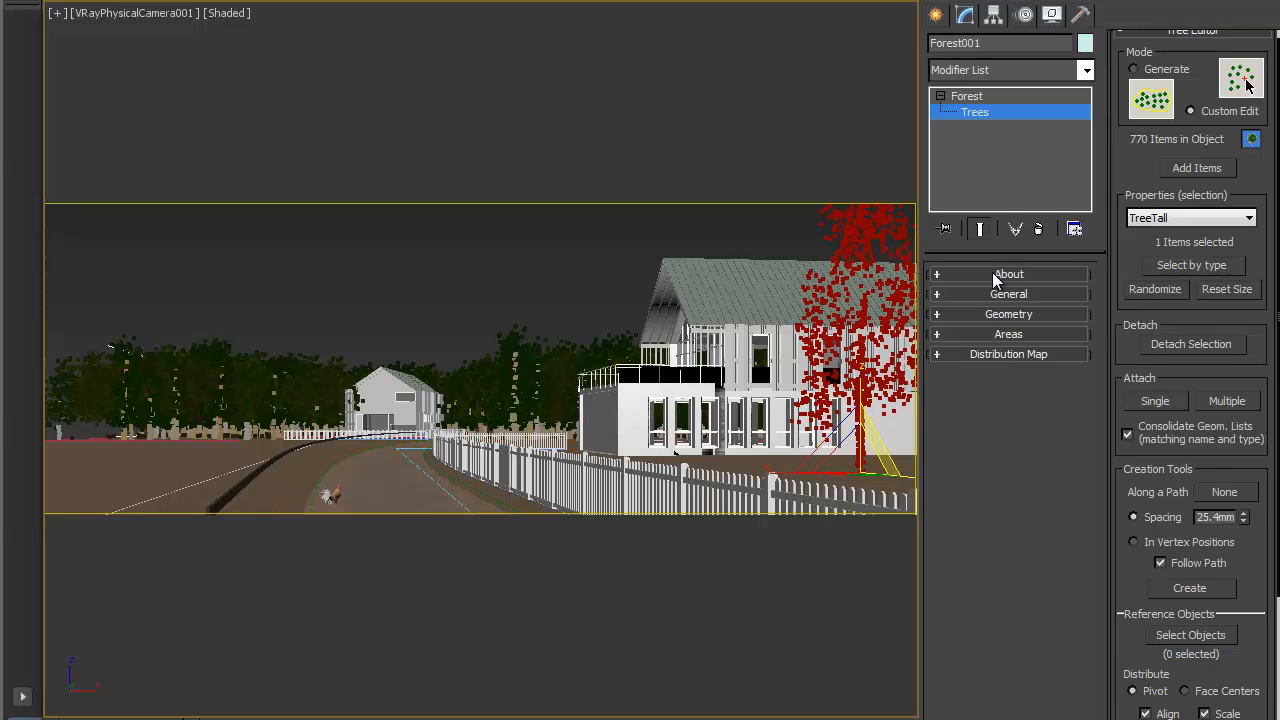
Step: Add five TreeTall items in the open field across the road from the barn
click(1200, 163)
click(1220, 222)
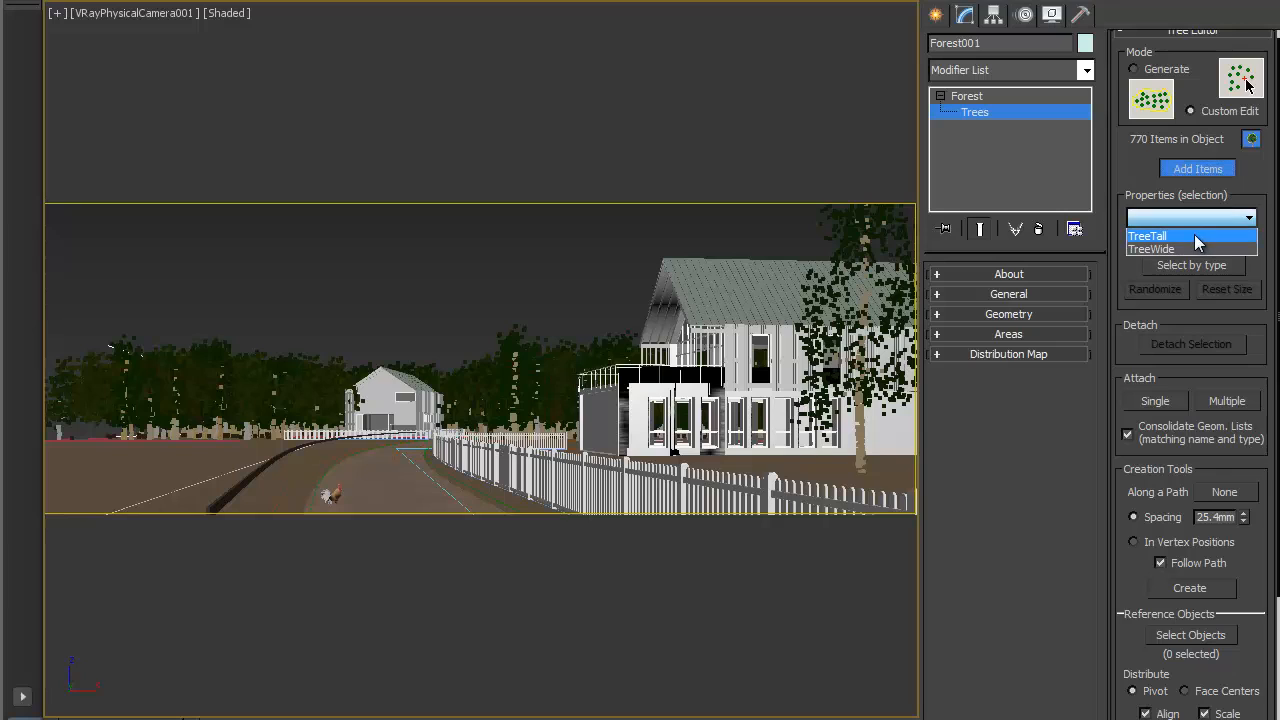
click(1194, 234)
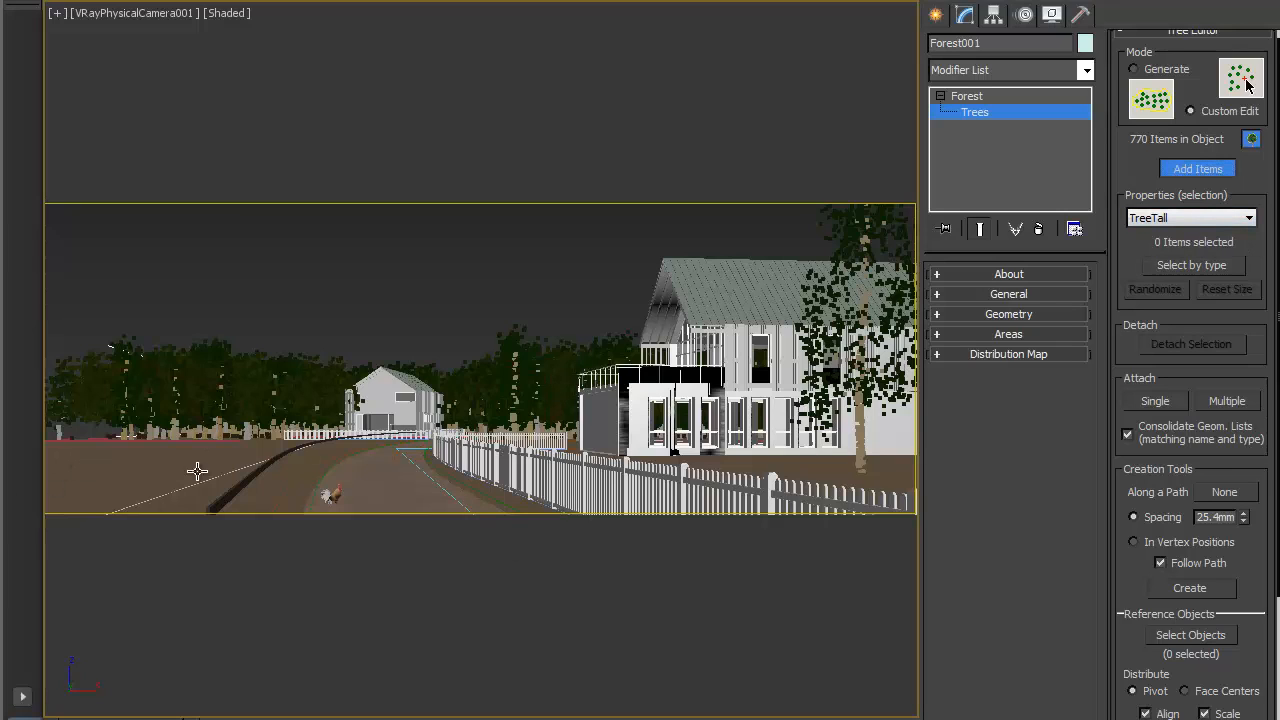
click(68, 462)
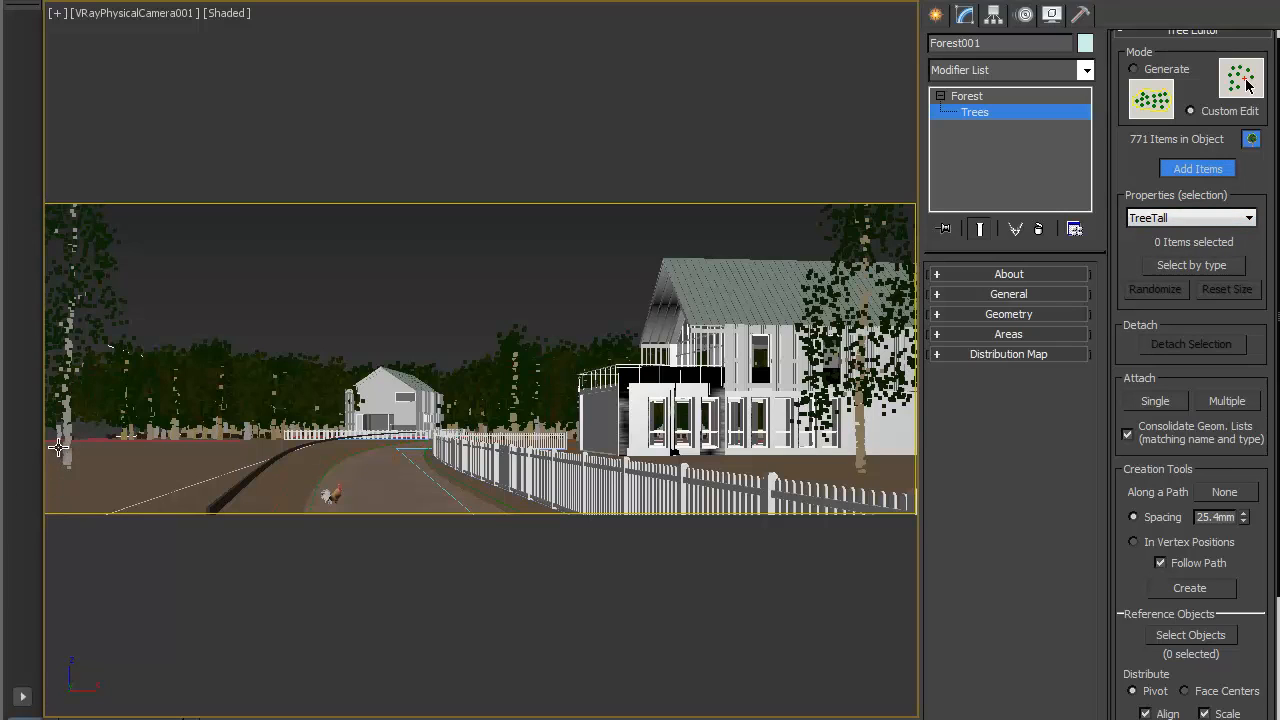
click(58, 448)
click(86, 441)
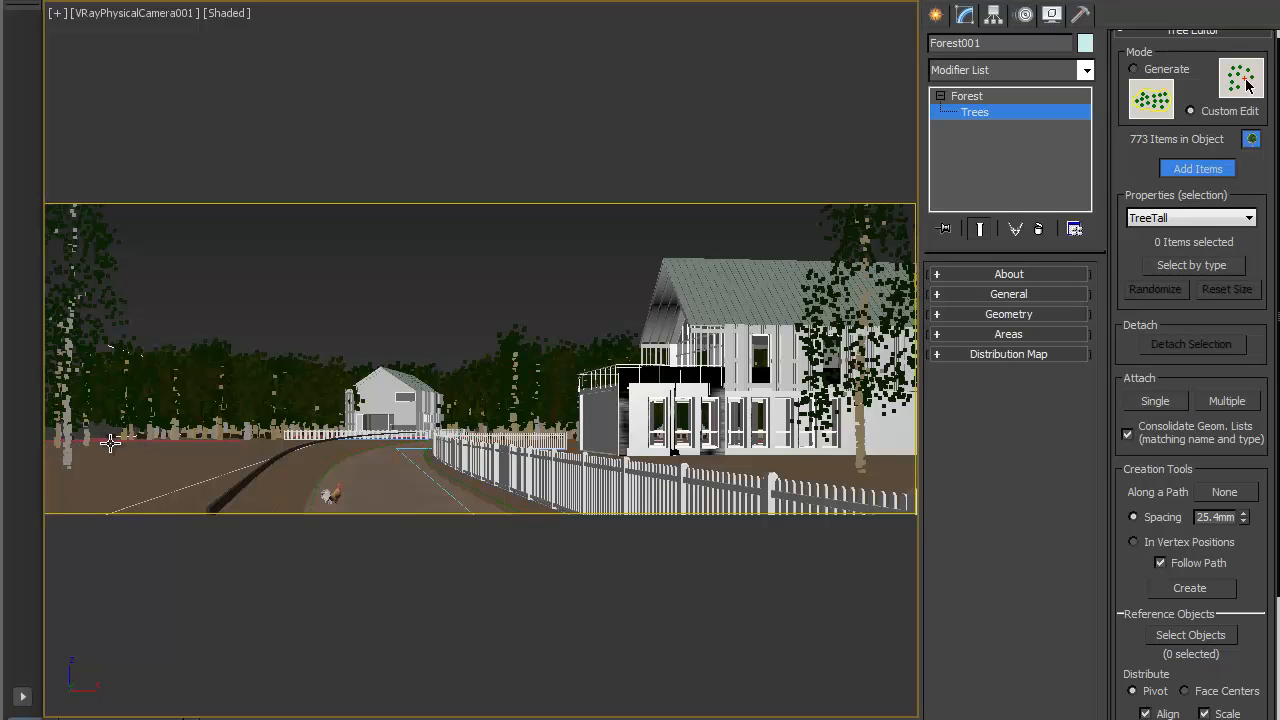
click(108, 443)
click(121, 448)
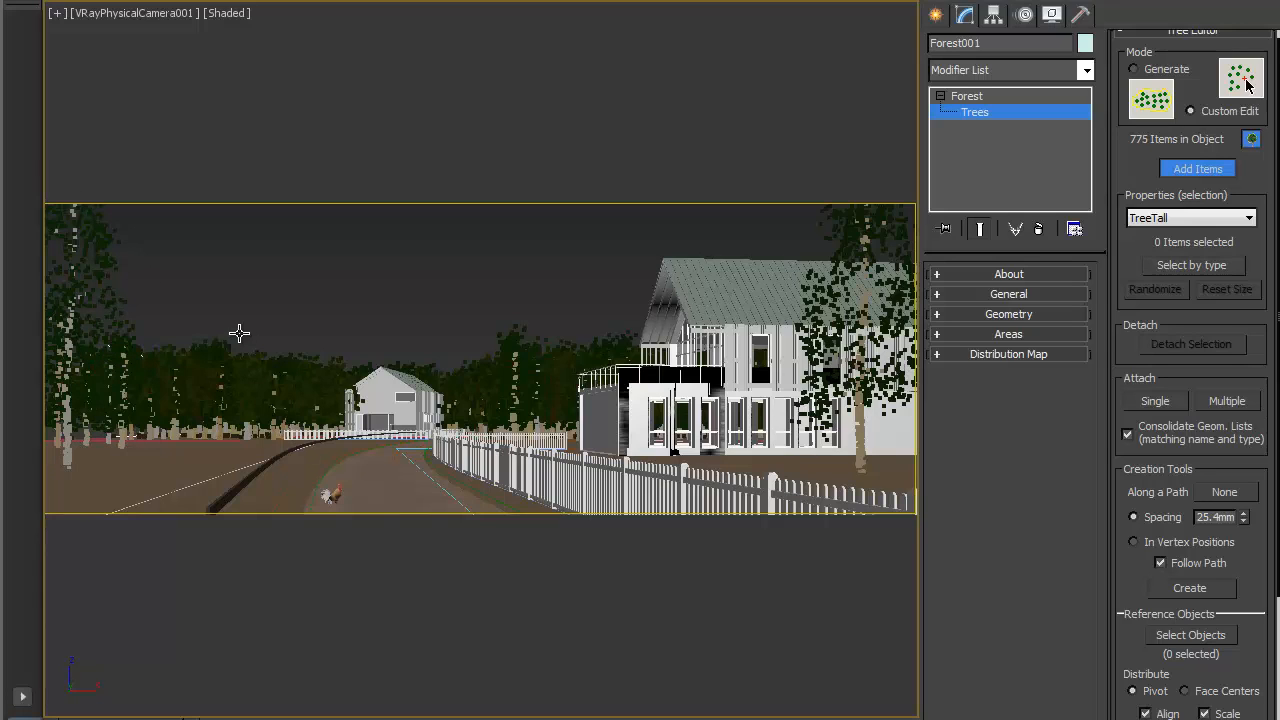
Step: In the Perspective view, add two TreeWide items: one beside the nearest tall tree across the road, one in front of the larger barn
key(p)
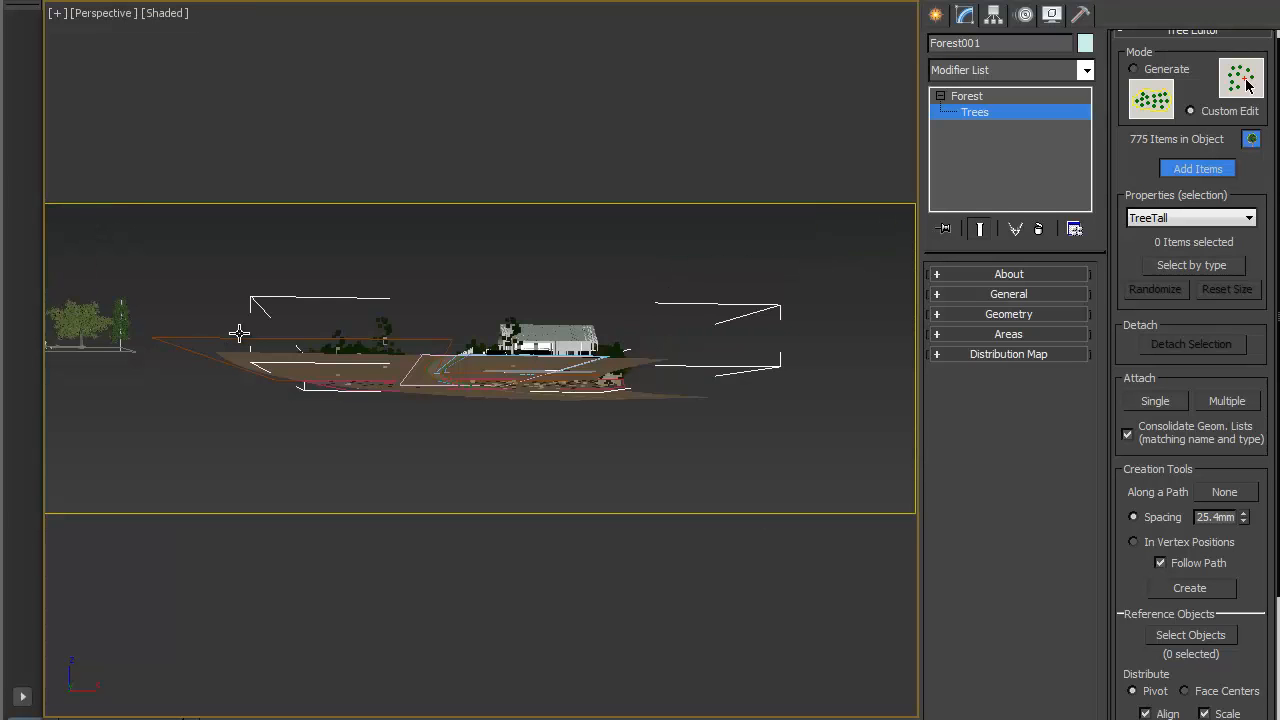
key(shift+f)
alt+middle_drag(338, 357, 236, 463)
scroll(236, 463, up, 8)
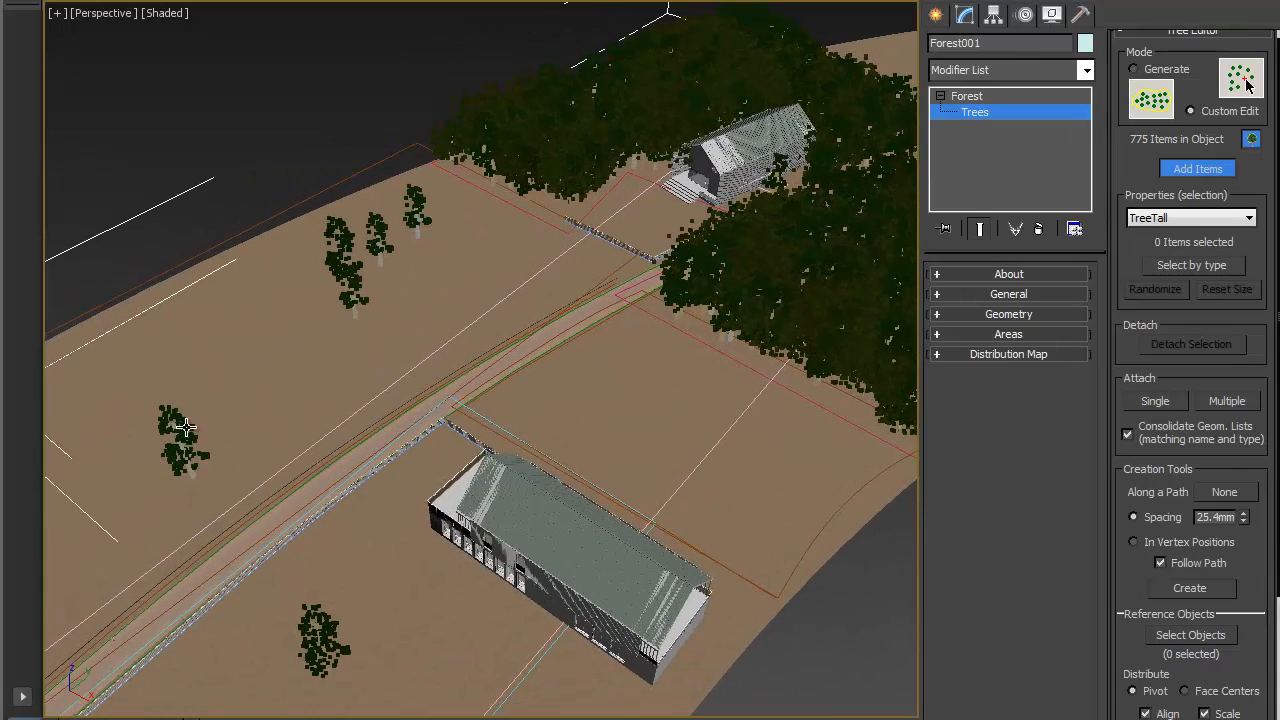
click(1184, 219)
click(1195, 249)
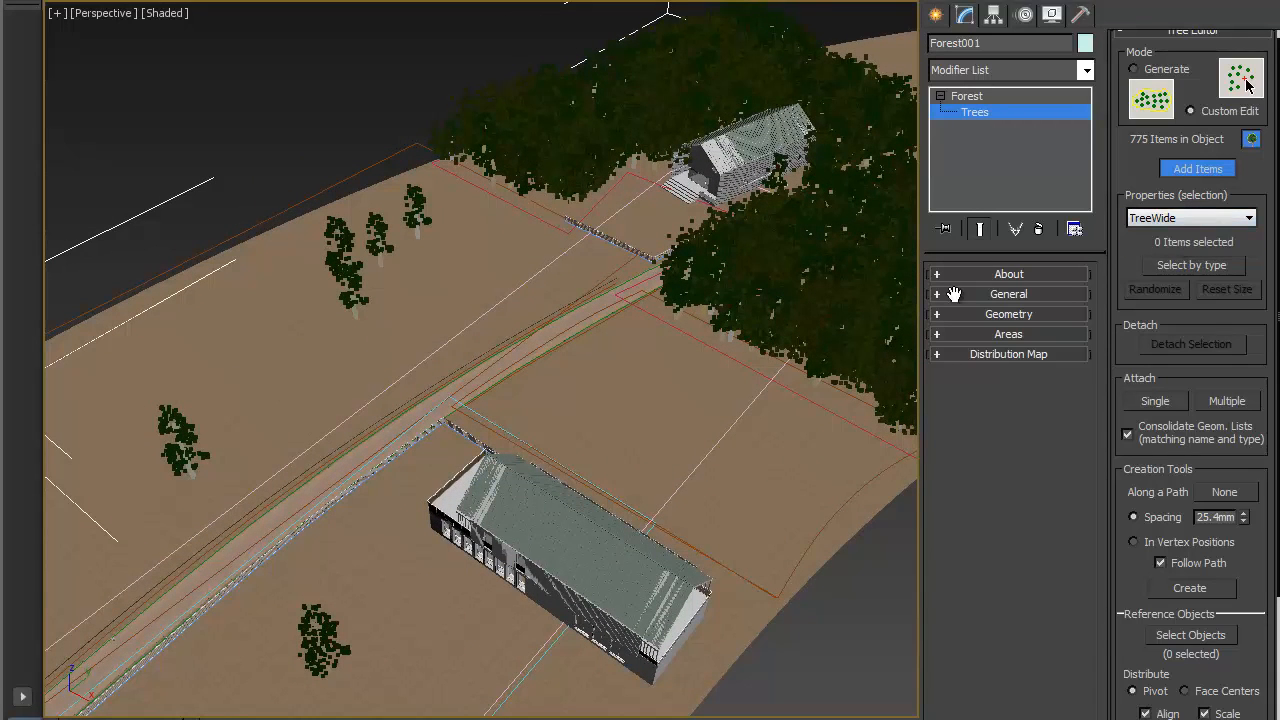
click(152, 461)
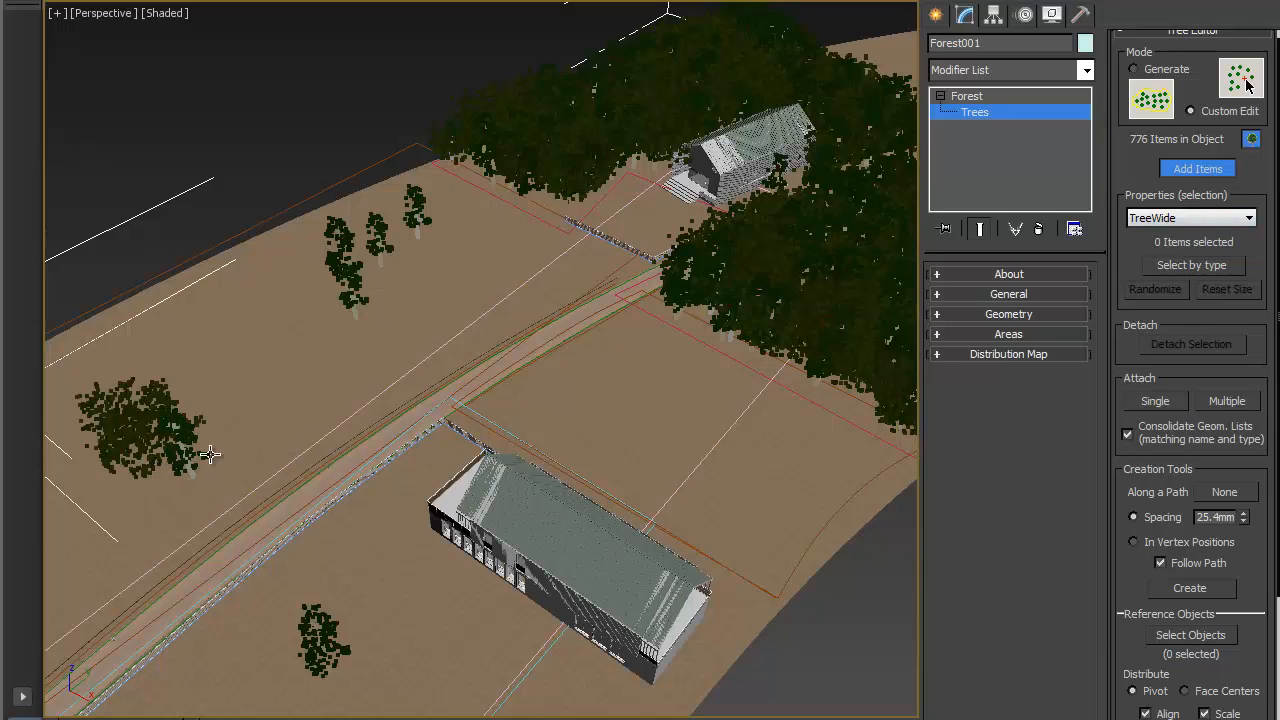
click(517, 645)
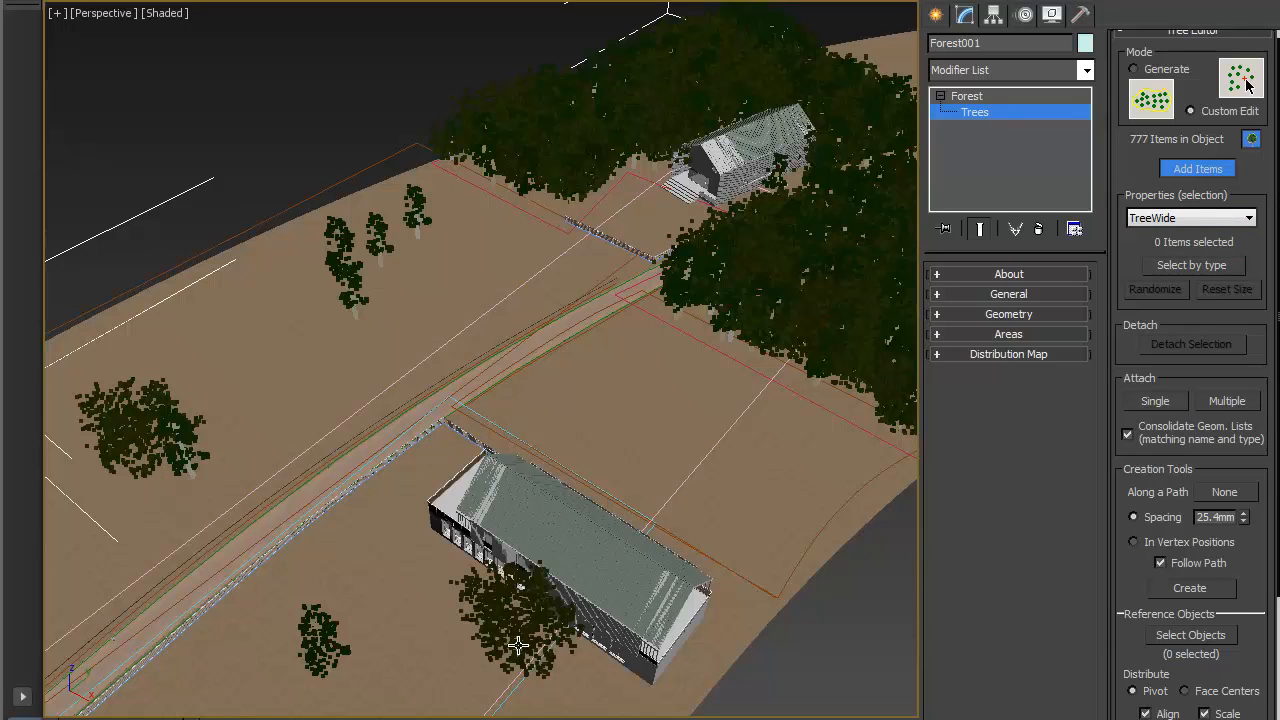
Step: Check the trees through VRayPhysicalCamera001, and move the wide tree across the road closer to the road in the Perspective view
key(c)
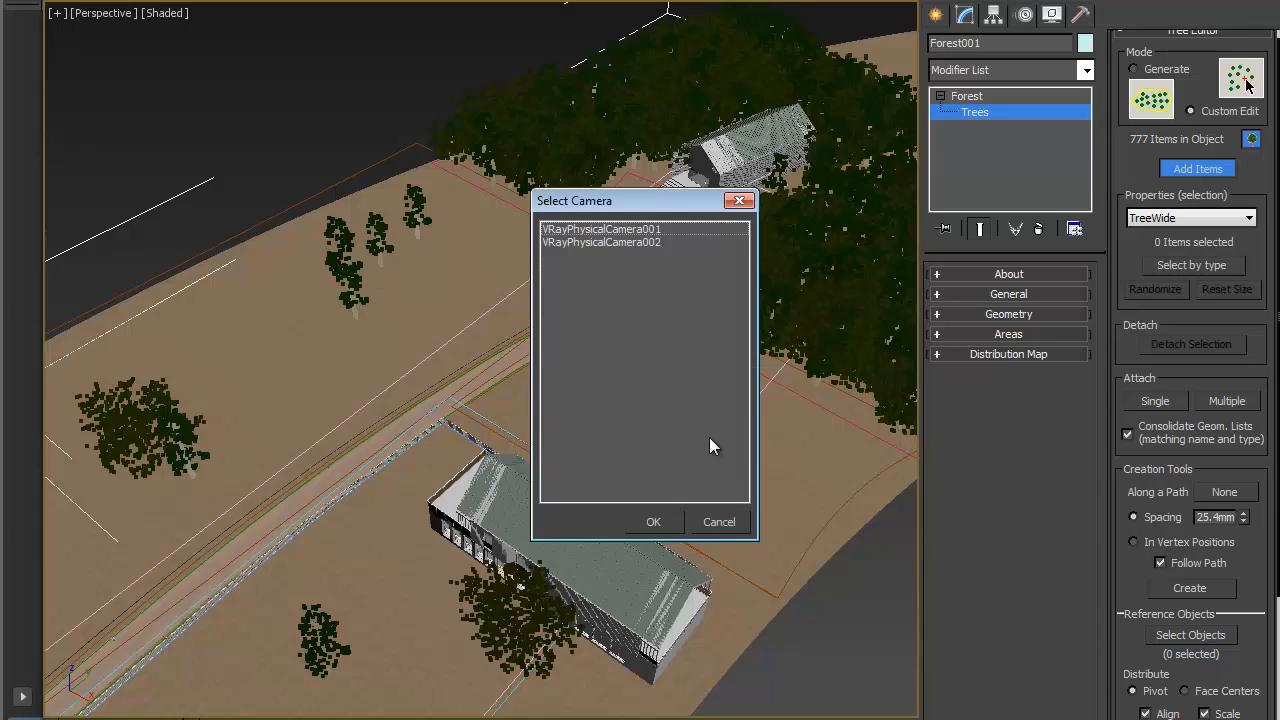
double_click(597, 230)
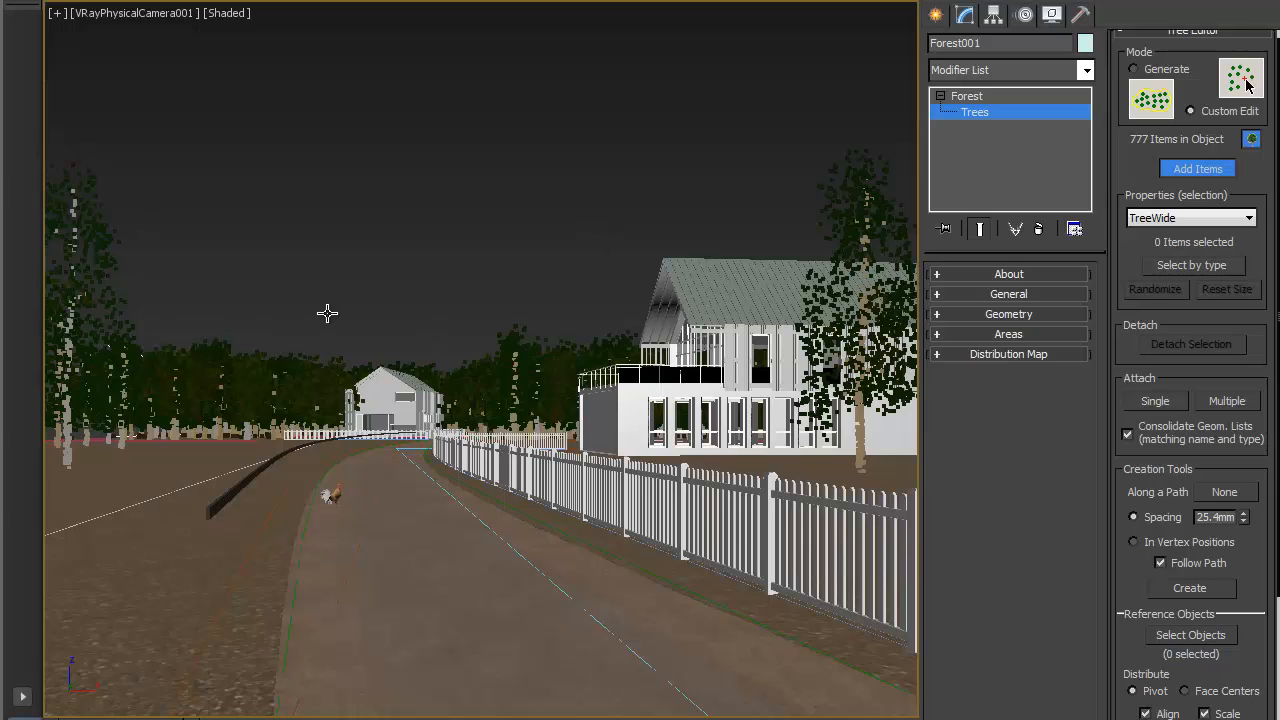
key(p)
key(z)
alt+middle_drag(360, 353, 263, 412)
right_click(245, 430)
click(245, 430)
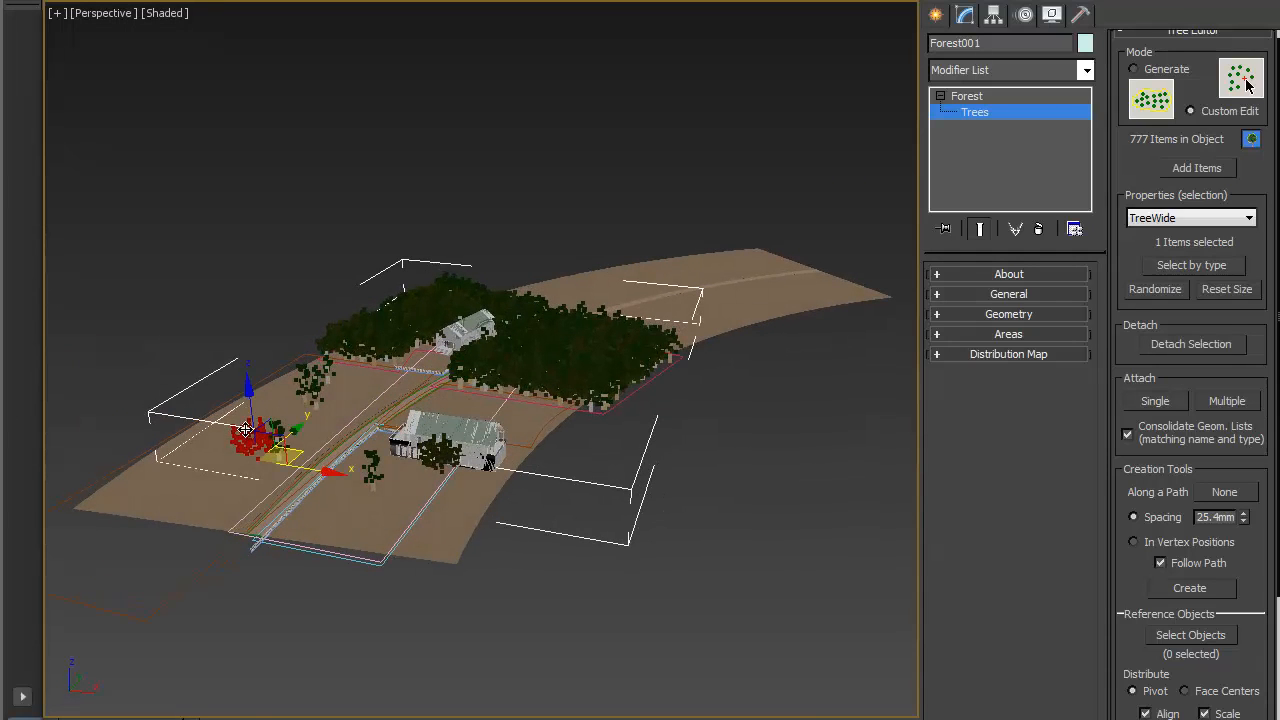
drag(317, 468, 333, 473)
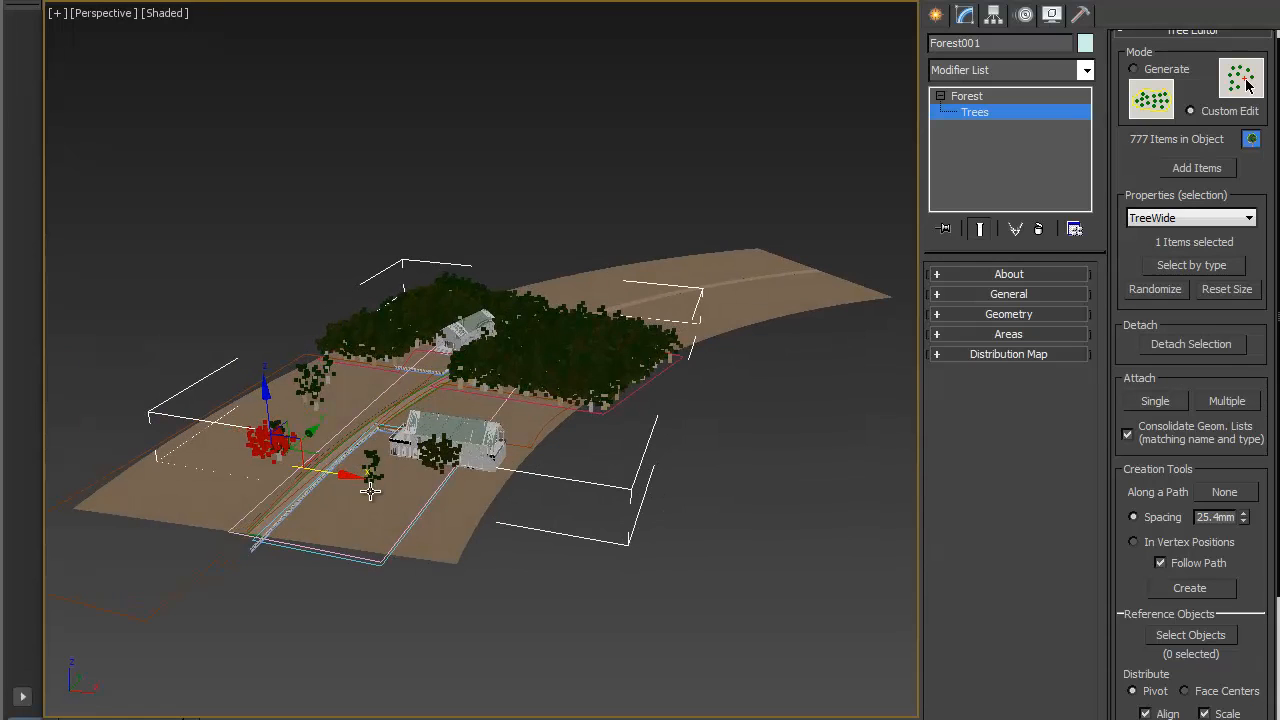
Step: Refine the selected wide tree's position in the VRayPhysicalCamera001 view so its crown reaches further into the frame
key(c)
double_click(603, 230)
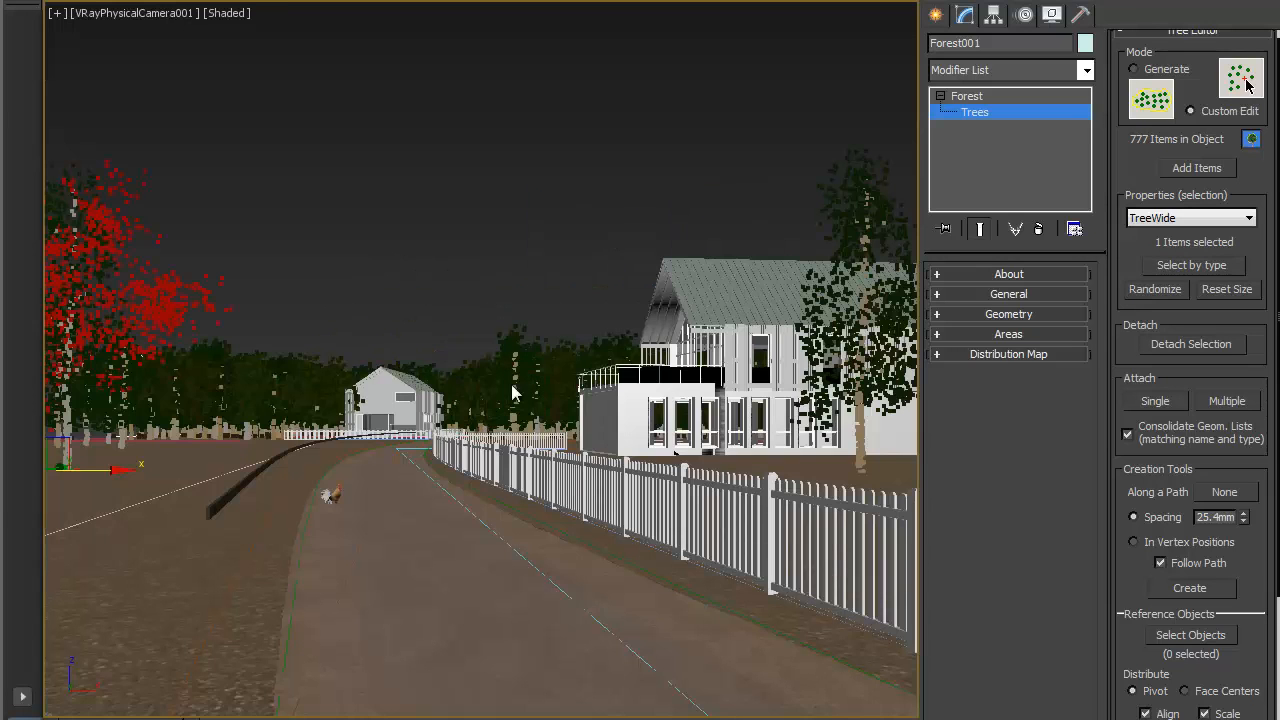
mouse_move(58, 466)
mouse_down()
mouse_move(152, 483)
mouse_move(72, 474)
mouse_up()
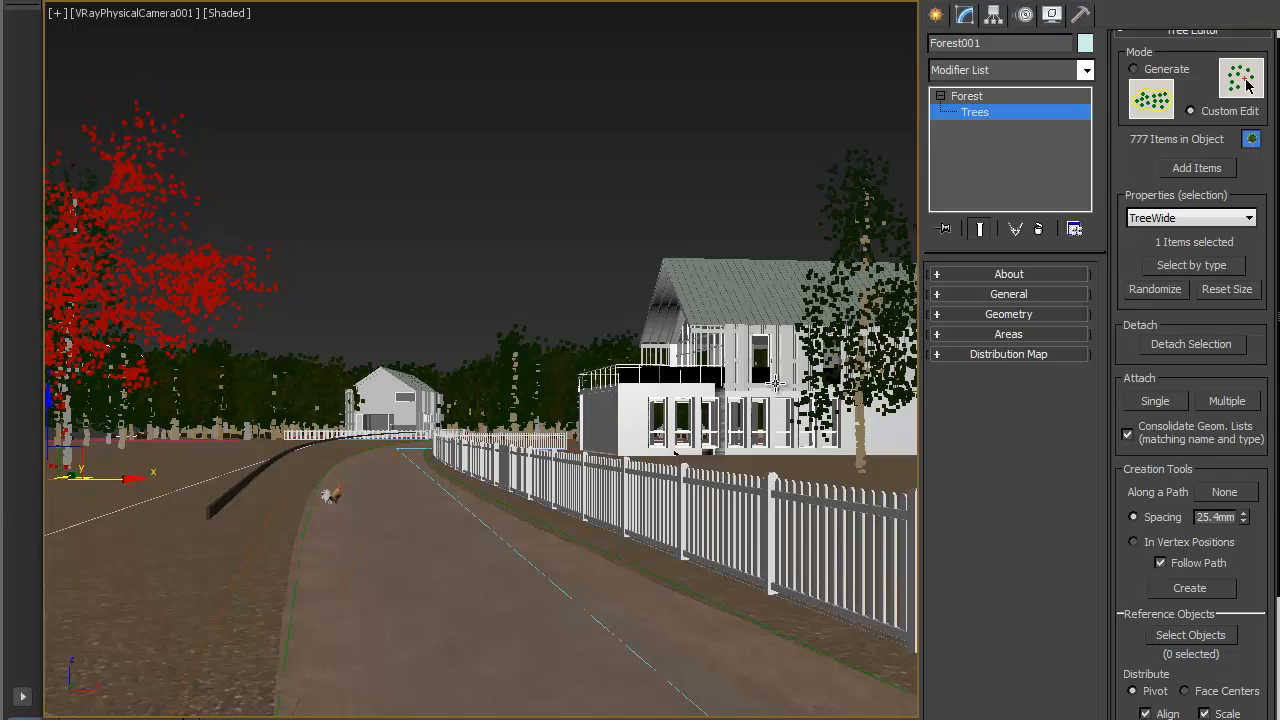
Step: Shift the wide tree by the barn slightly, and move a distant tall tree across the road closer to the road
click(851, 343)
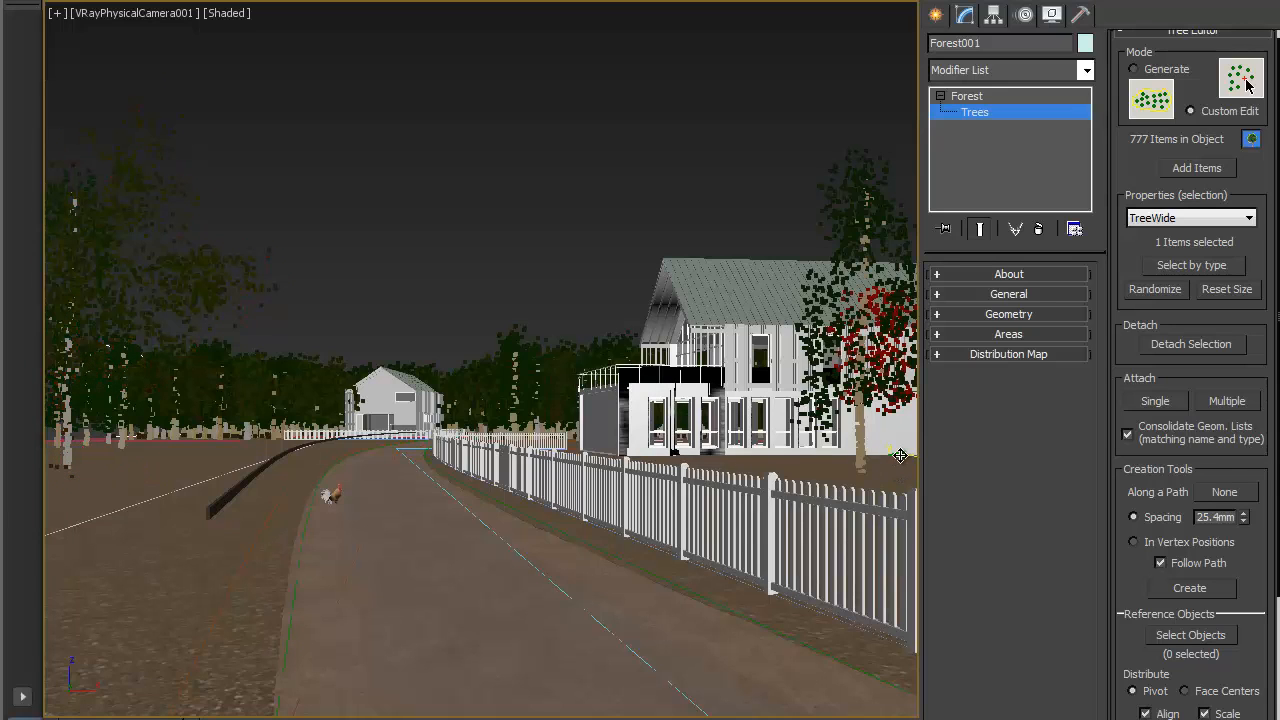
mouse_move(900, 456)
mouse_down()
mouse_move(885, 455)
mouse_move(895, 458)
mouse_up()
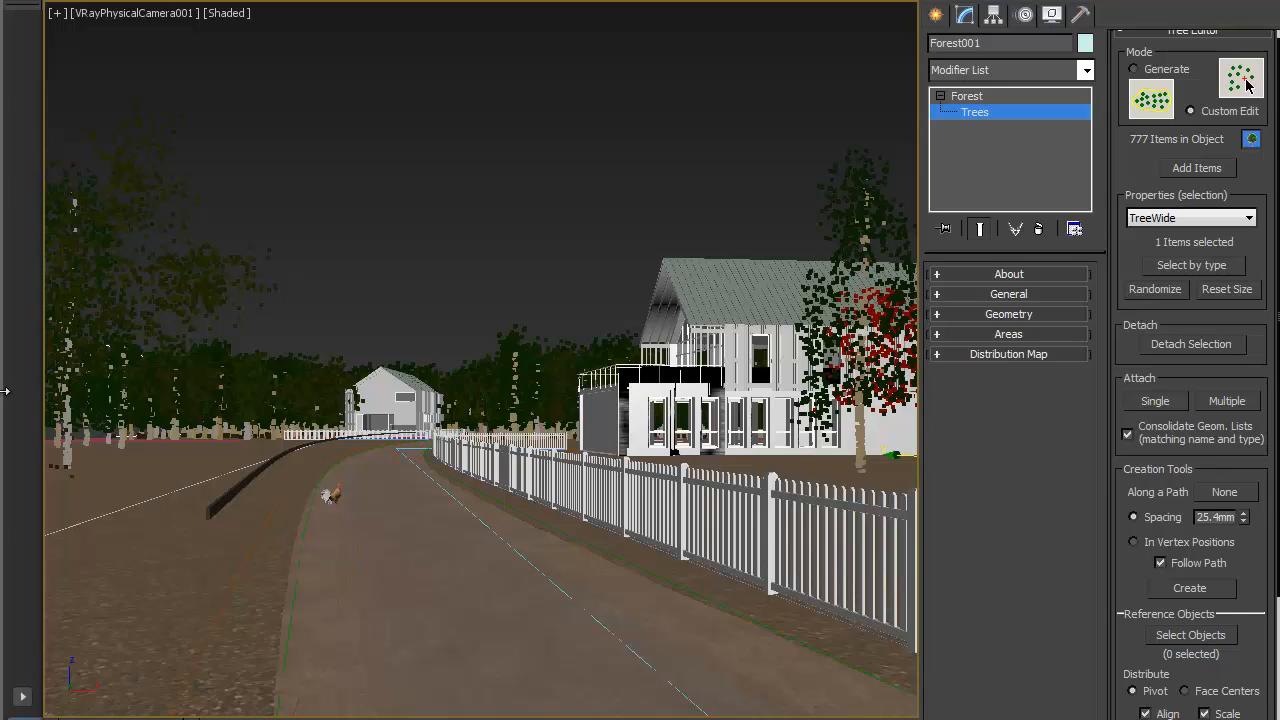
click(95, 432)
drag(185, 444, 243, 452)
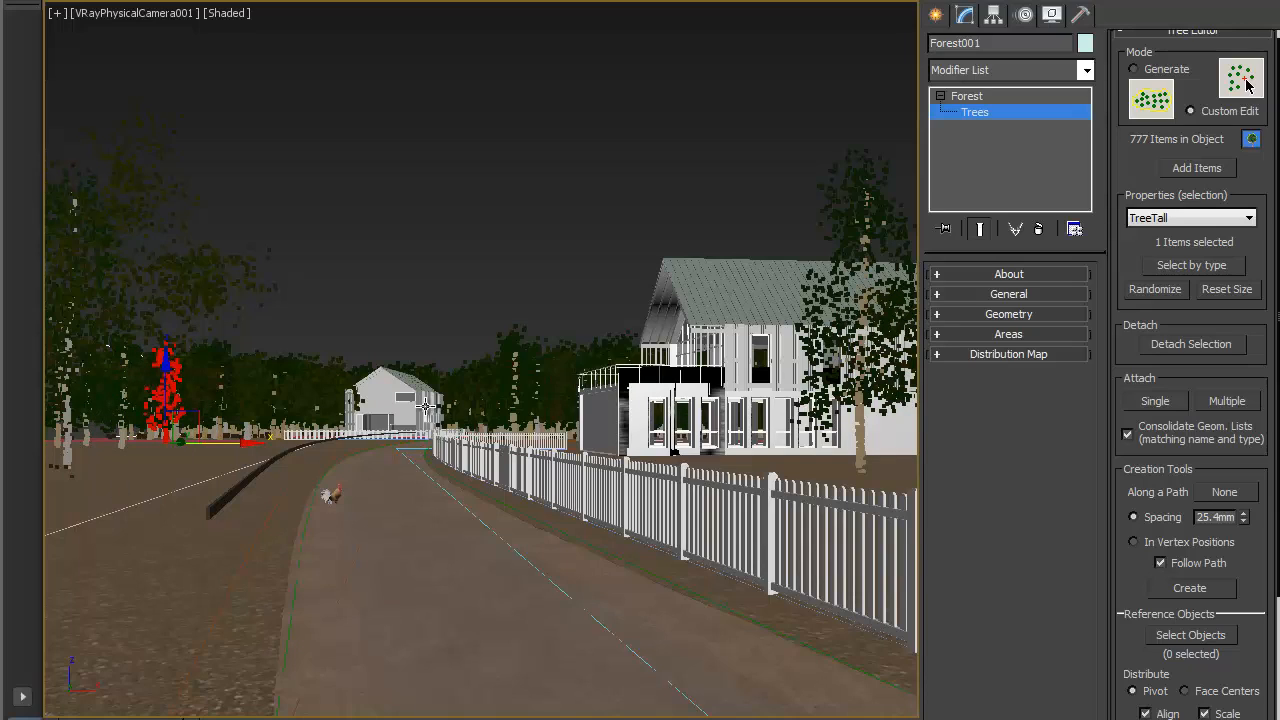
Step: In the Perspective view, add two trees without a chosen type to the open field across the road
key(p)
key(z)
alt+middle_drag(427, 414, 483, 409)
scroll(233, 453, up, 5)
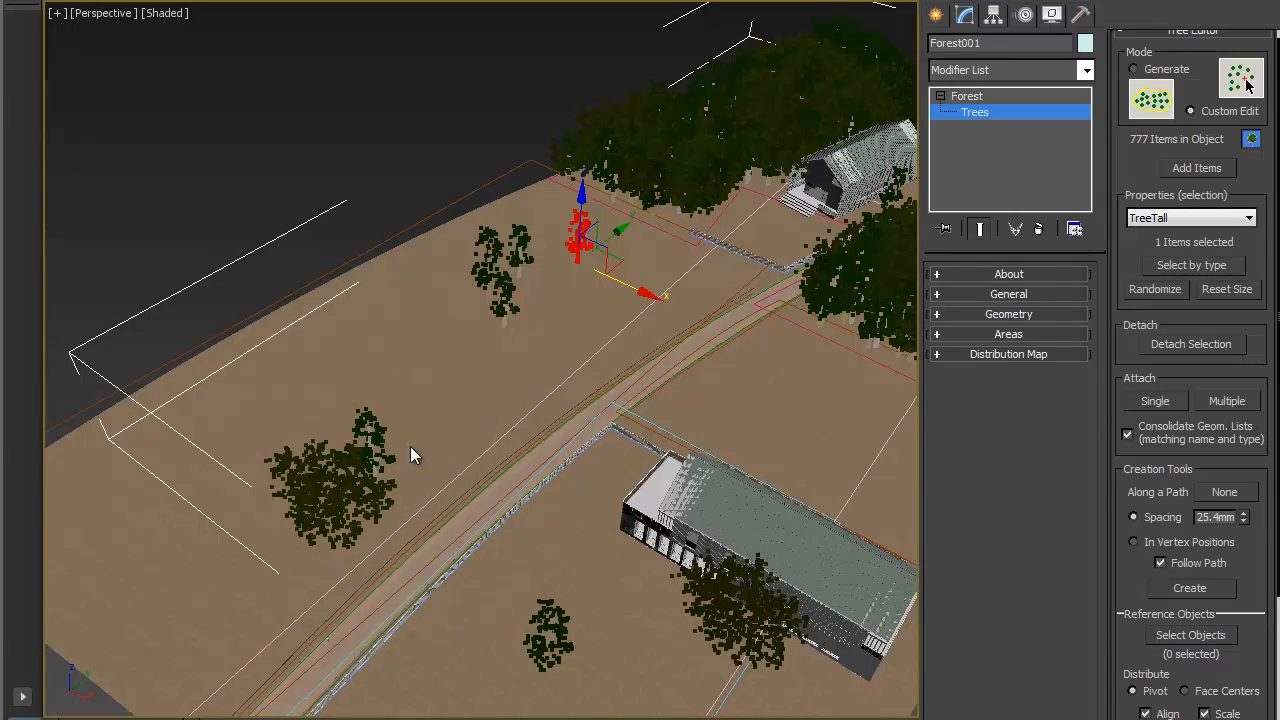
click(1198, 170)
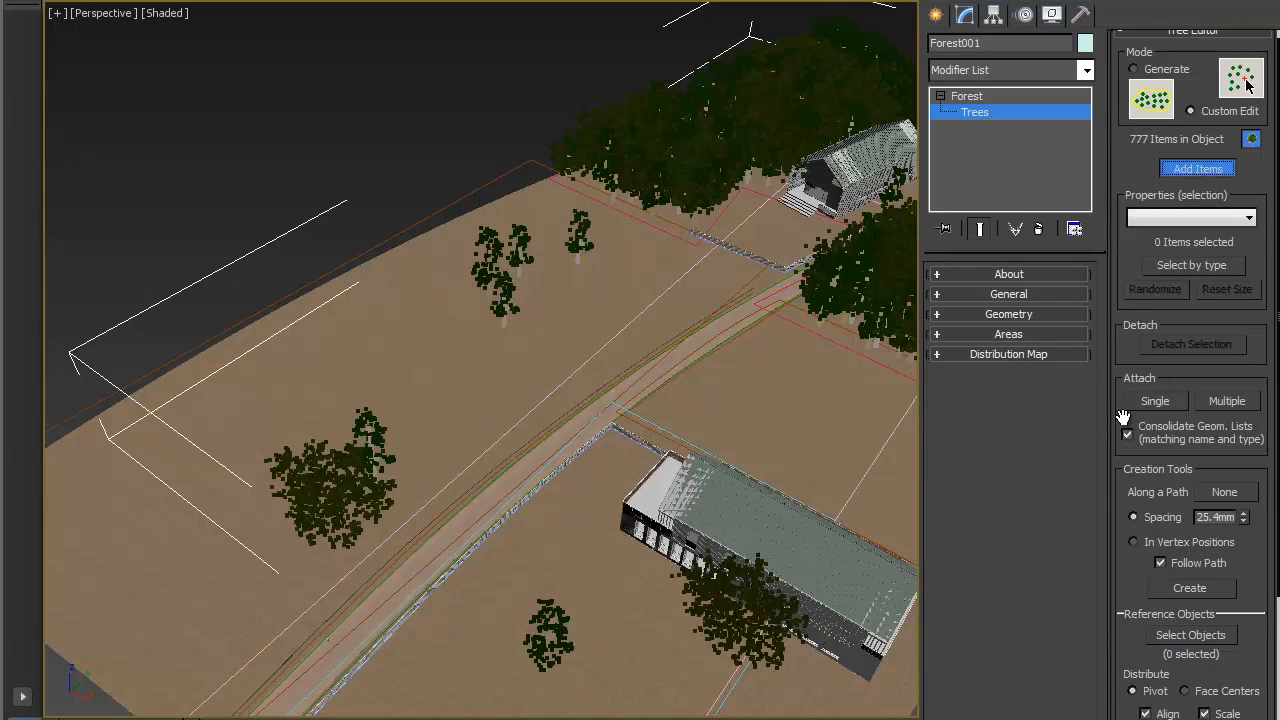
click(381, 357)
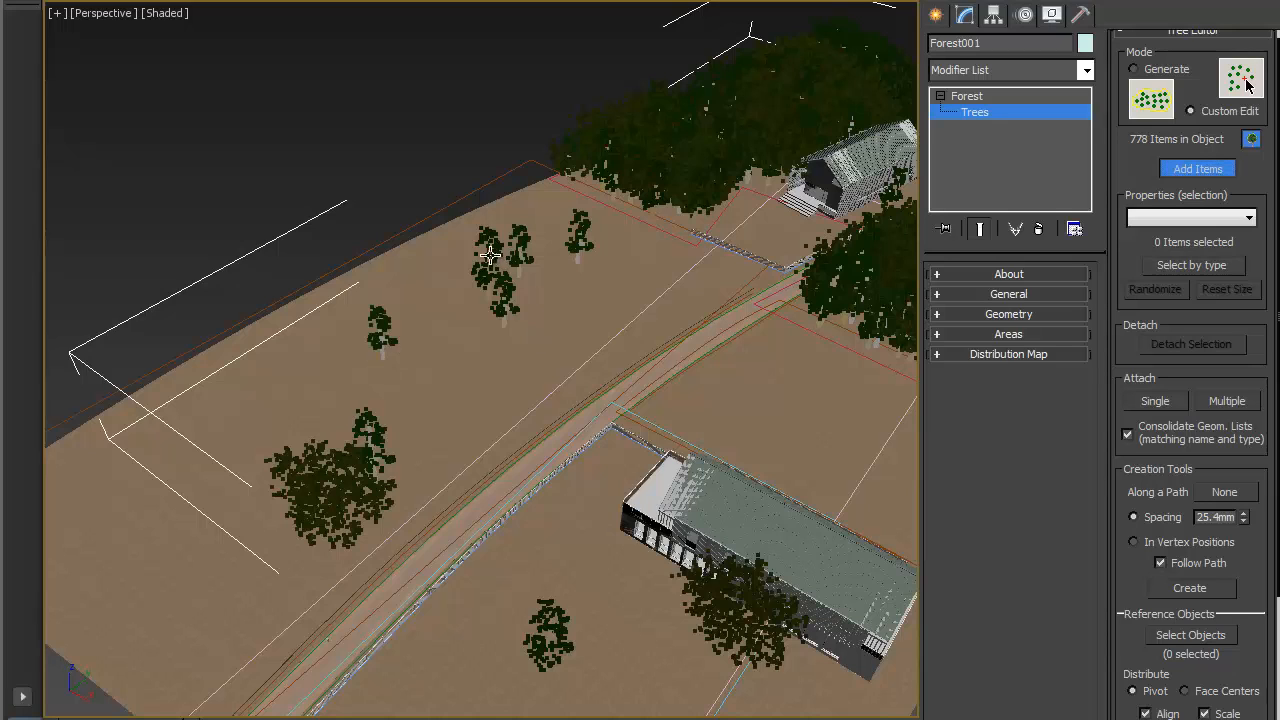
click(462, 249)
Step: Add one TreeWide item near the outer edge of the field, behind the newly placed tall tree
click(1190, 218)
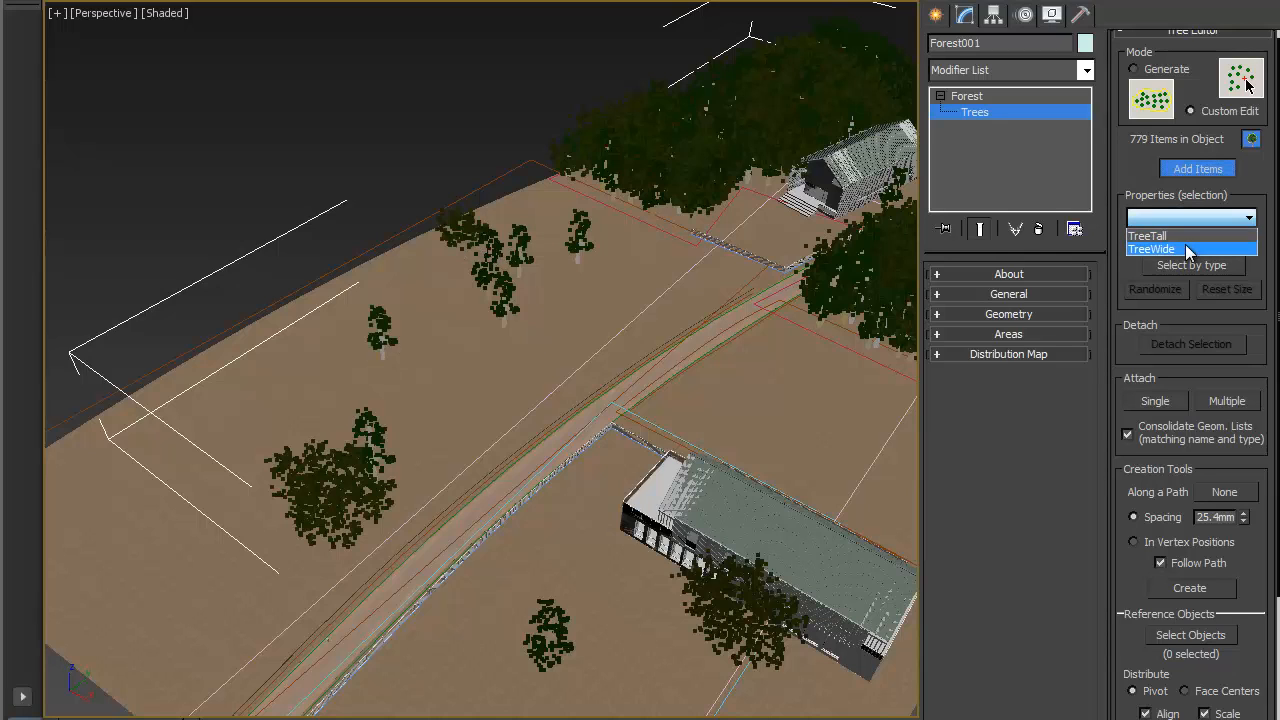
click(1185, 244)
click(390, 292)
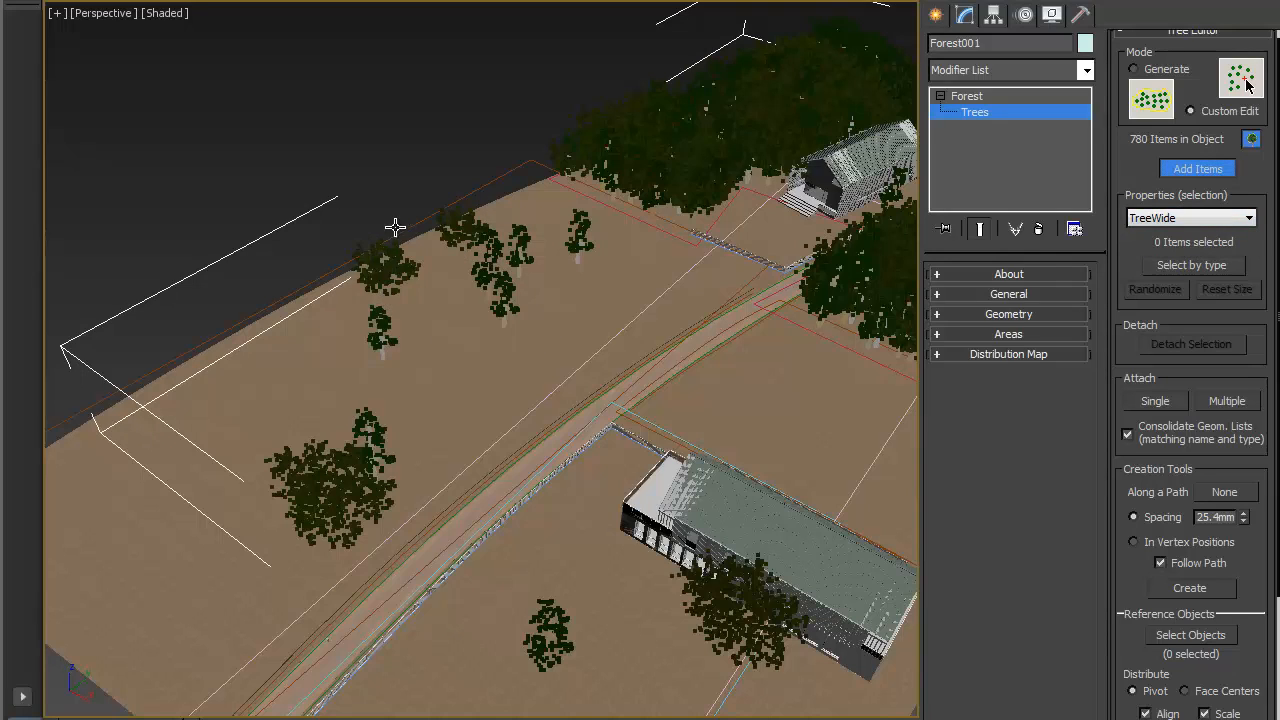
Step: Add six TreeWide items in a row just beyond the outer edge of the field across the road
click(496, 161)
click(452, 186)
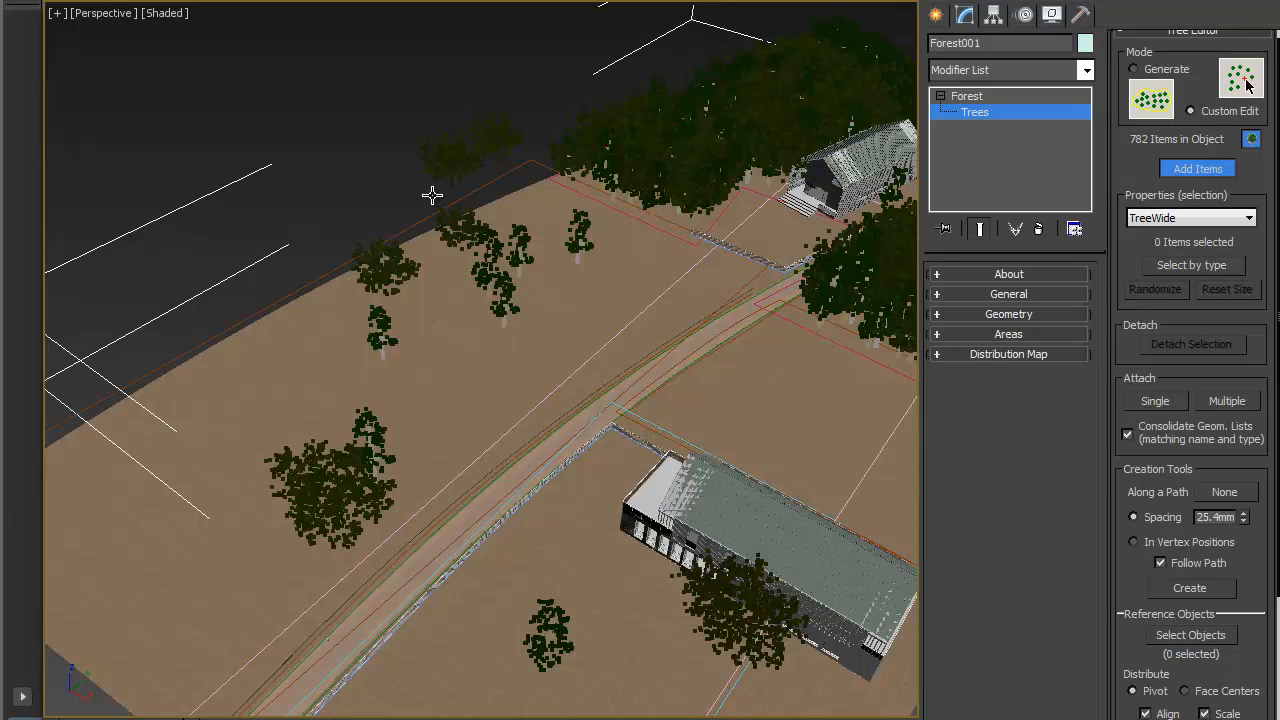
click(432, 194)
click(337, 232)
click(300, 246)
click(372, 212)
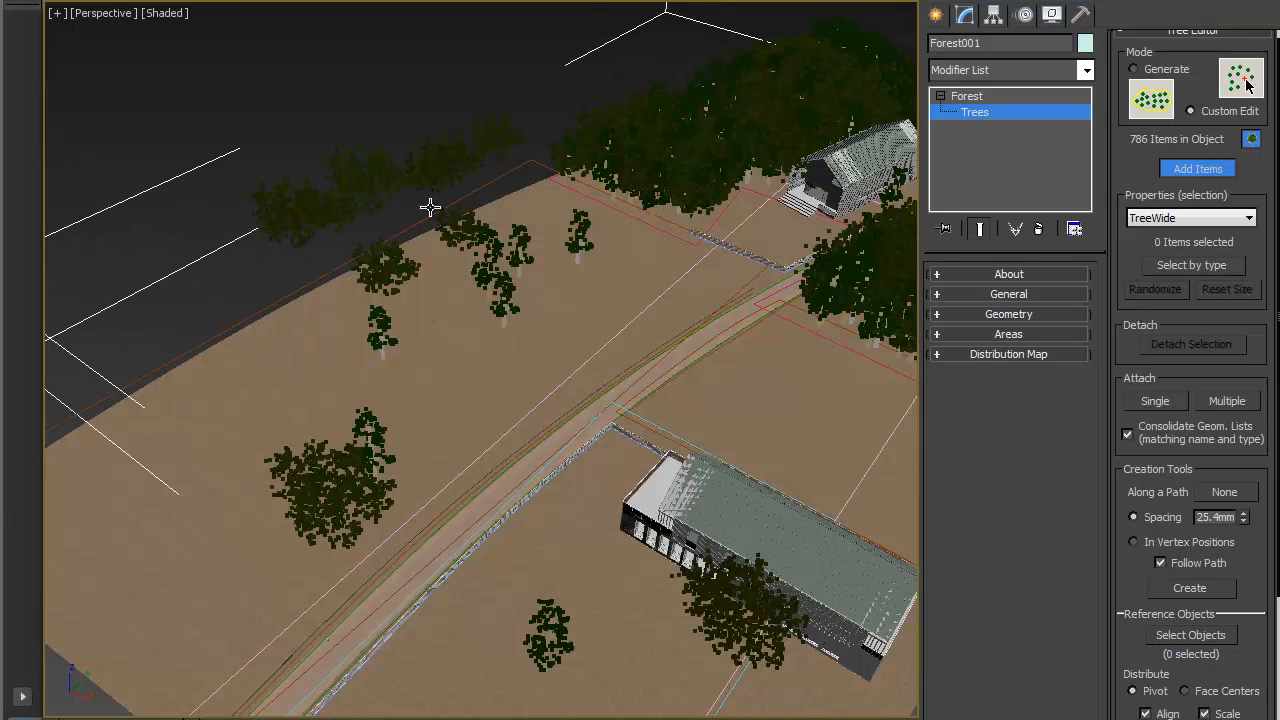
right_click(430, 207)
Step: Select the six new wide trees, lower them slightly, and compare the VRayPhysicalCamera001 view with the reference render
alt+middle_drag(583, 171, 503, 184)
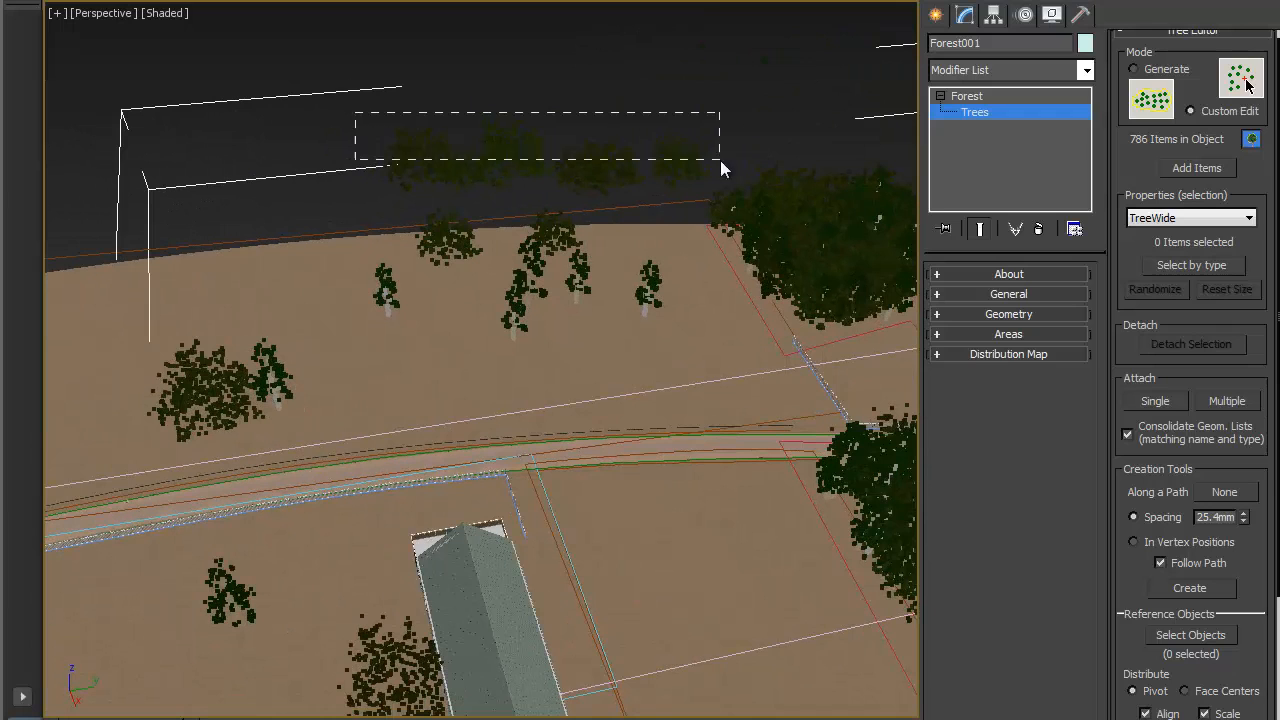
drag(720, 160, 720, 162)
alt+middle_drag(597, 244, 533, 173)
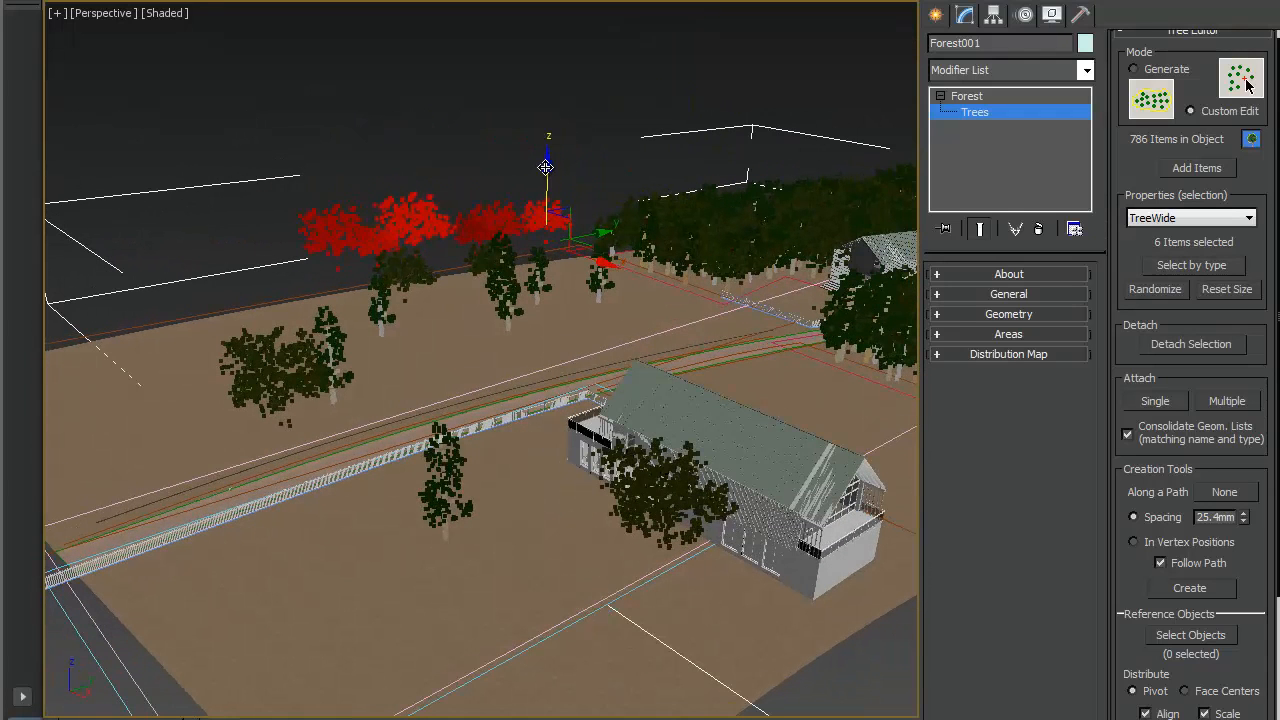
drag(545, 167, 543, 181)
key(c)
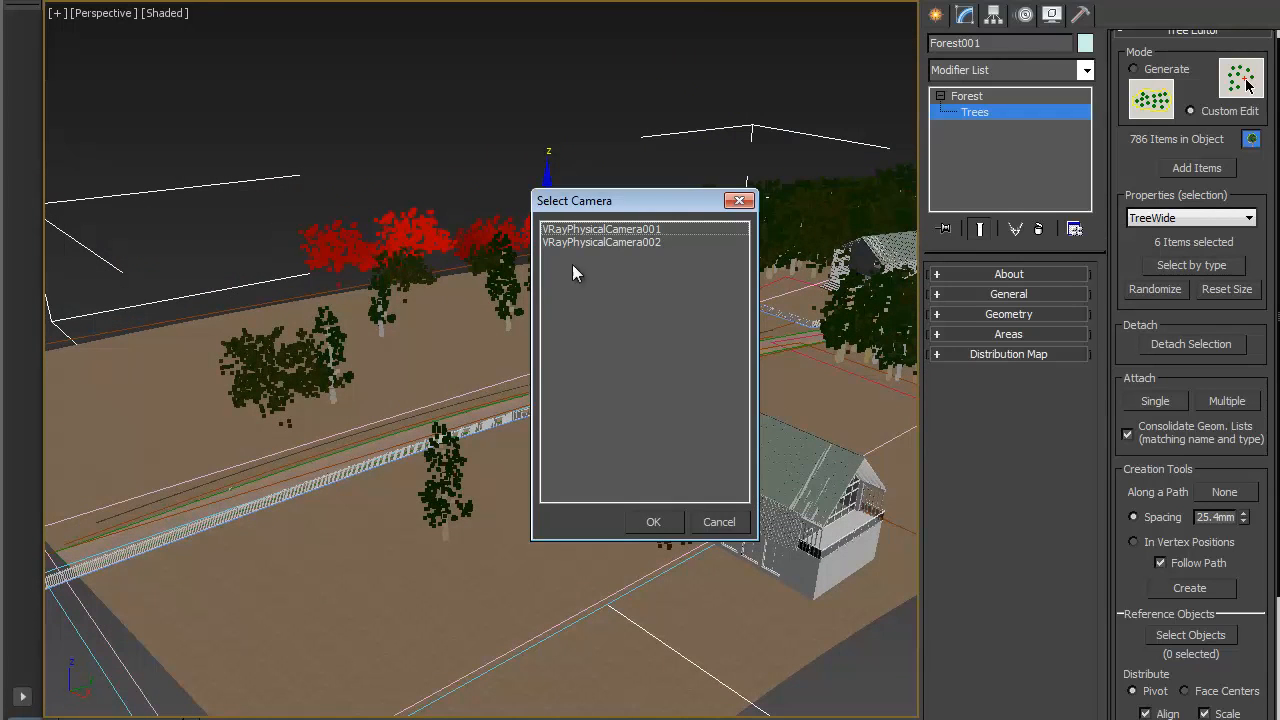
double_click(612, 230)
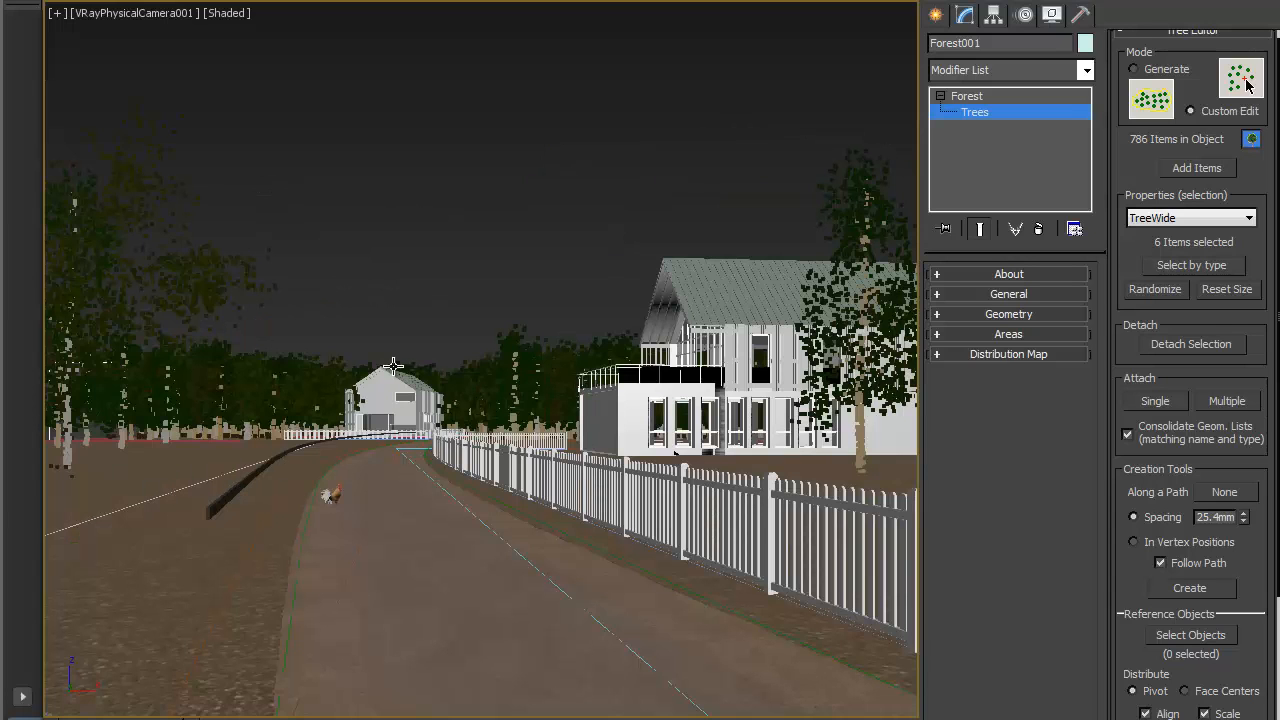
key(alt+Tab)
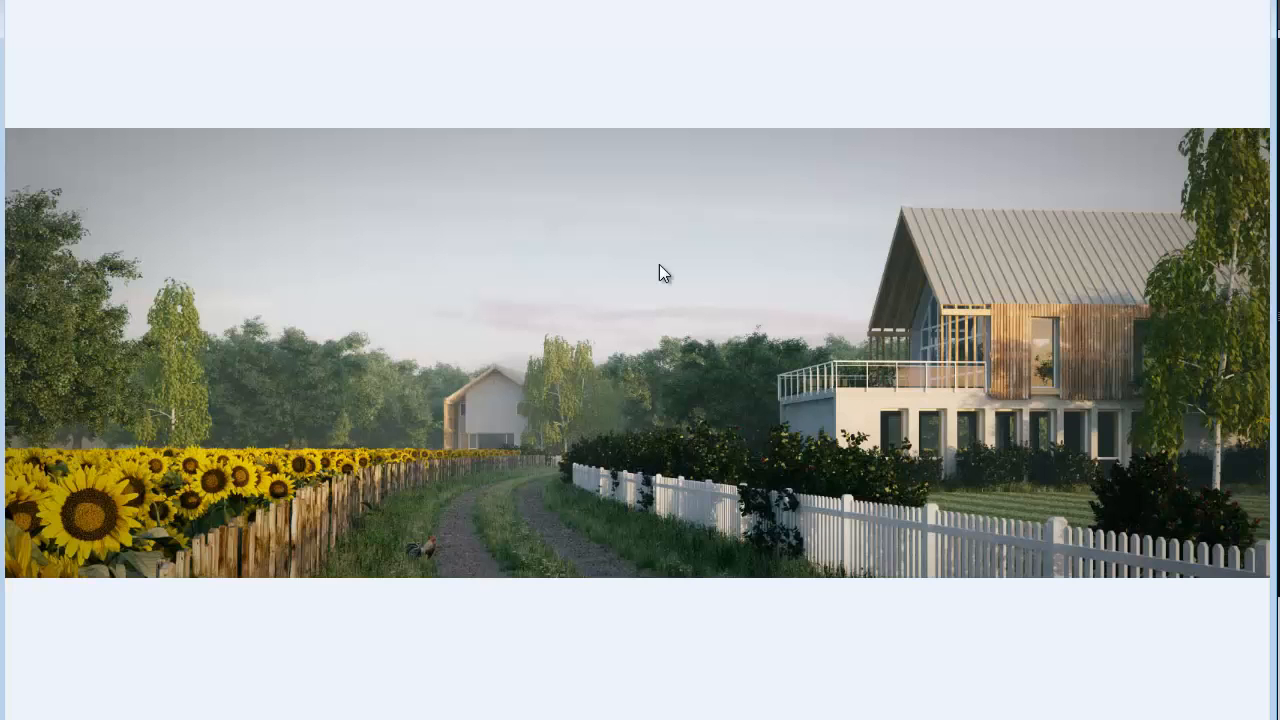
key(alt+Tab)
Step: From above, move the six selected wide trees along the field edge toward the forest, and nudge them sideways in the VRayPhysicalCamera001 view
key(t)
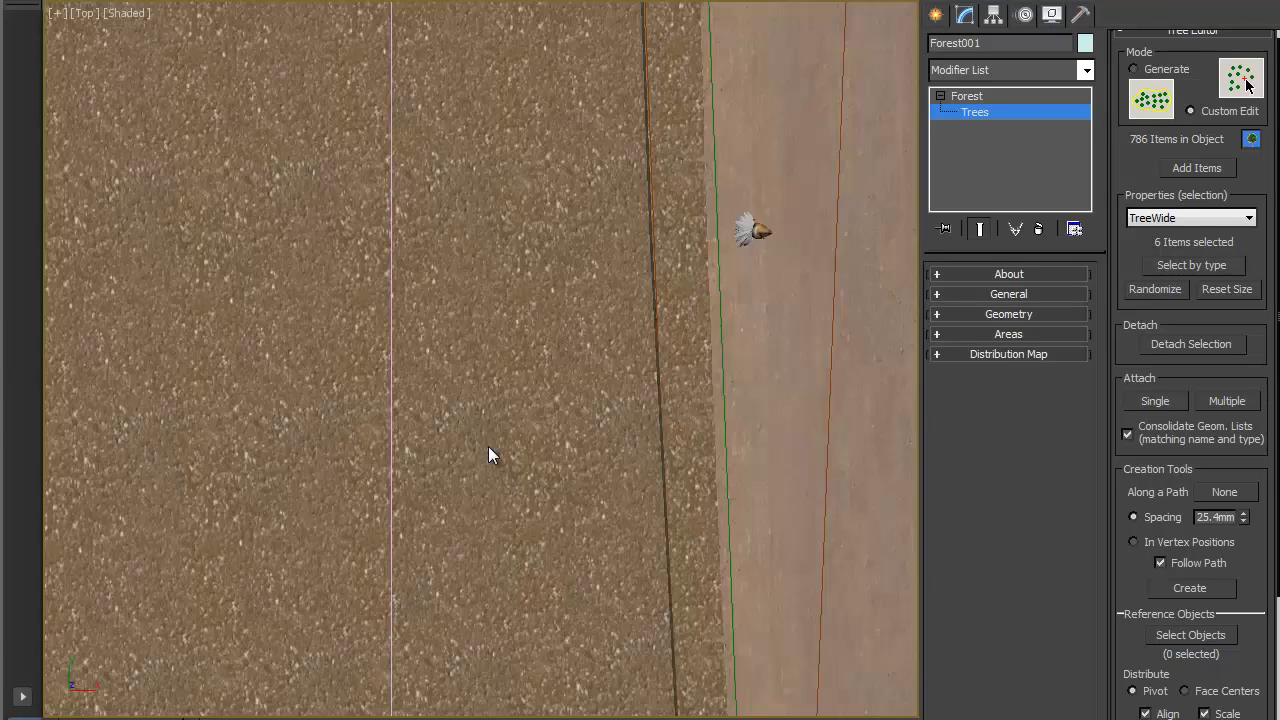
key(z)
alt+middle_drag(600, 349, 547, 348)
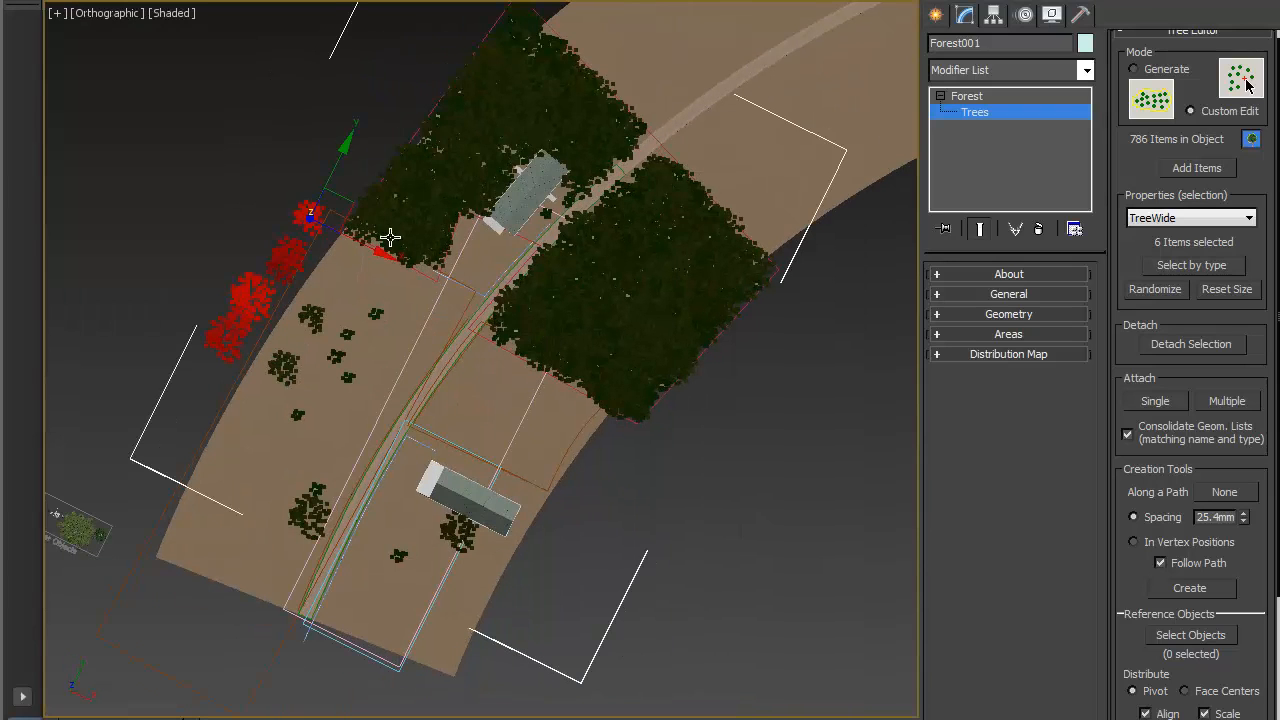
drag(342, 197, 407, 156)
key(c)
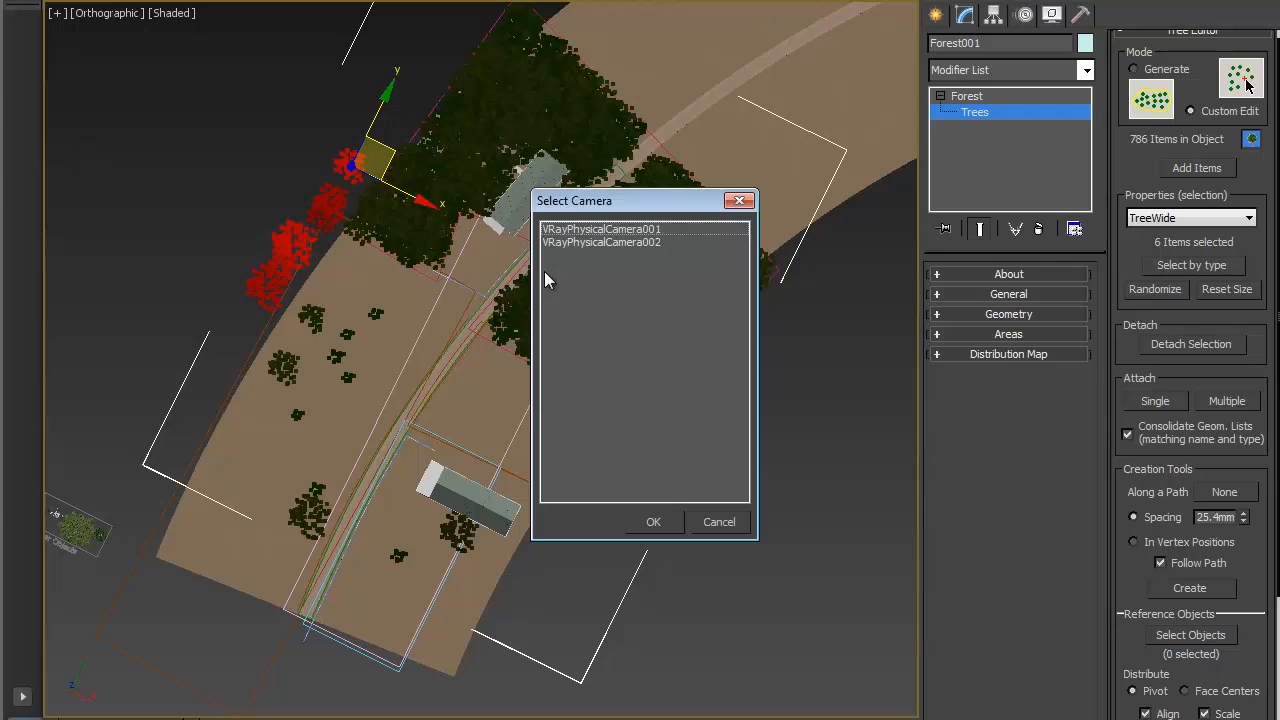
double_click(575, 229)
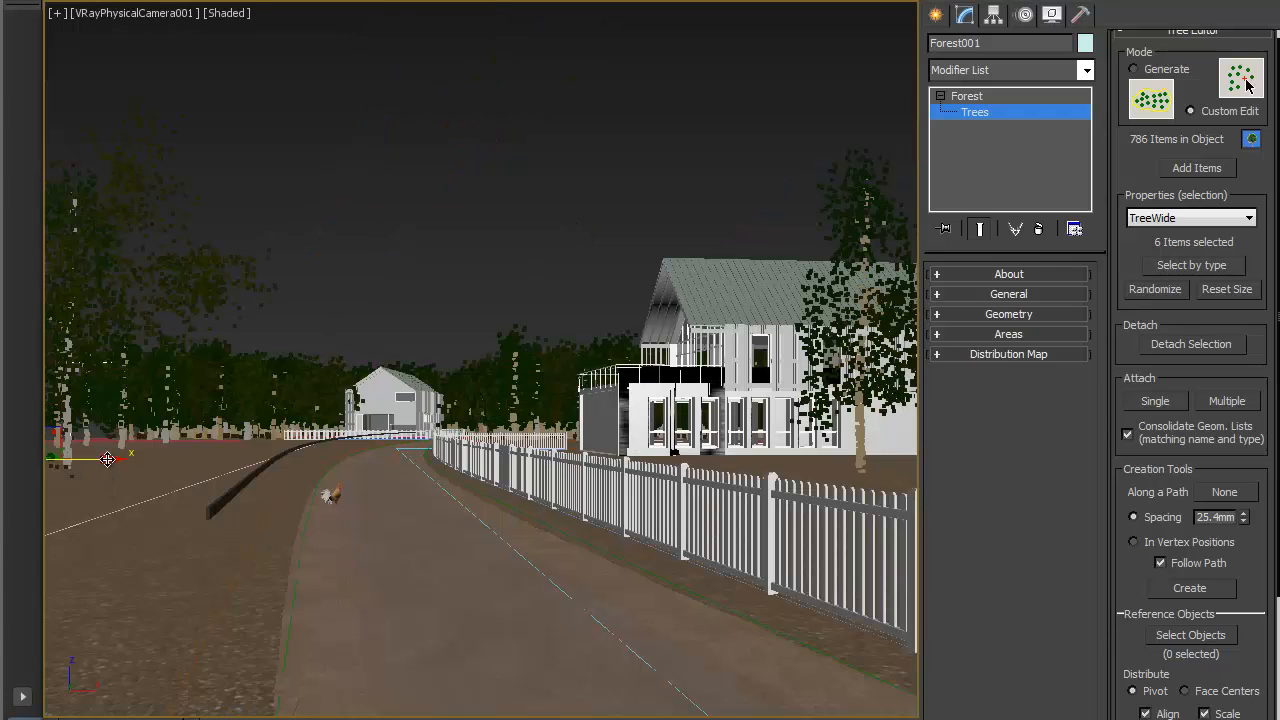
drag(92, 458, 143, 455)
Step: In the Perspective view, add one TreeWide item on the open ground just behind the terrace end of the near house
key(p)
scroll(657, 347, down, 8)
alt+middle_drag(606, 374, 503, 400)
scroll(653, 451, up, 4)
click(1187, 219)
click(1185, 219)
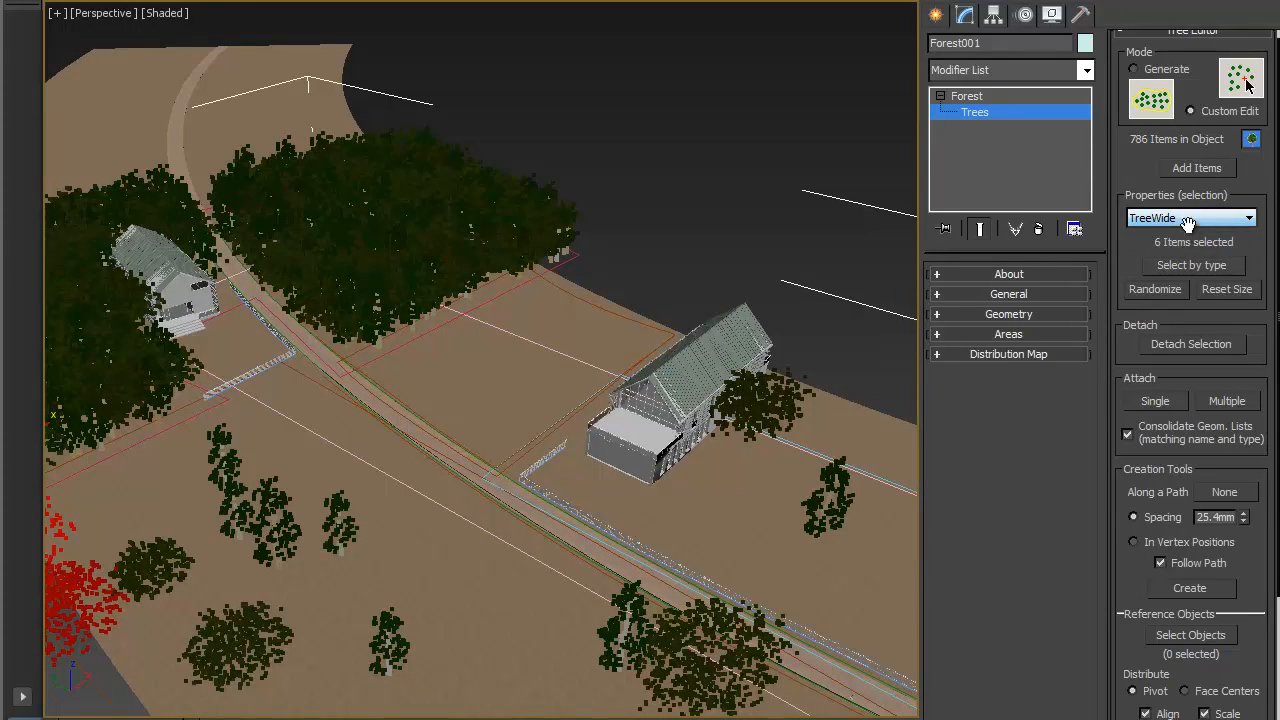
click(1184, 219)
click(1183, 237)
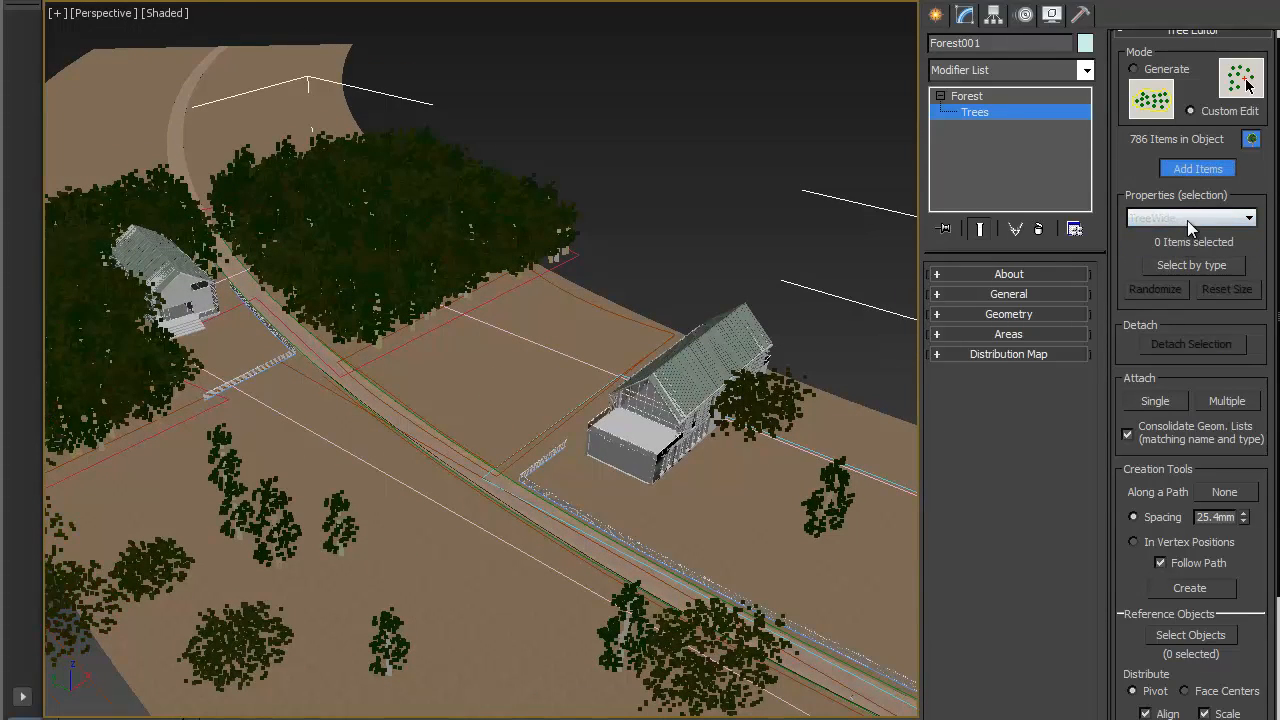
click(1187, 220)
click(1187, 250)
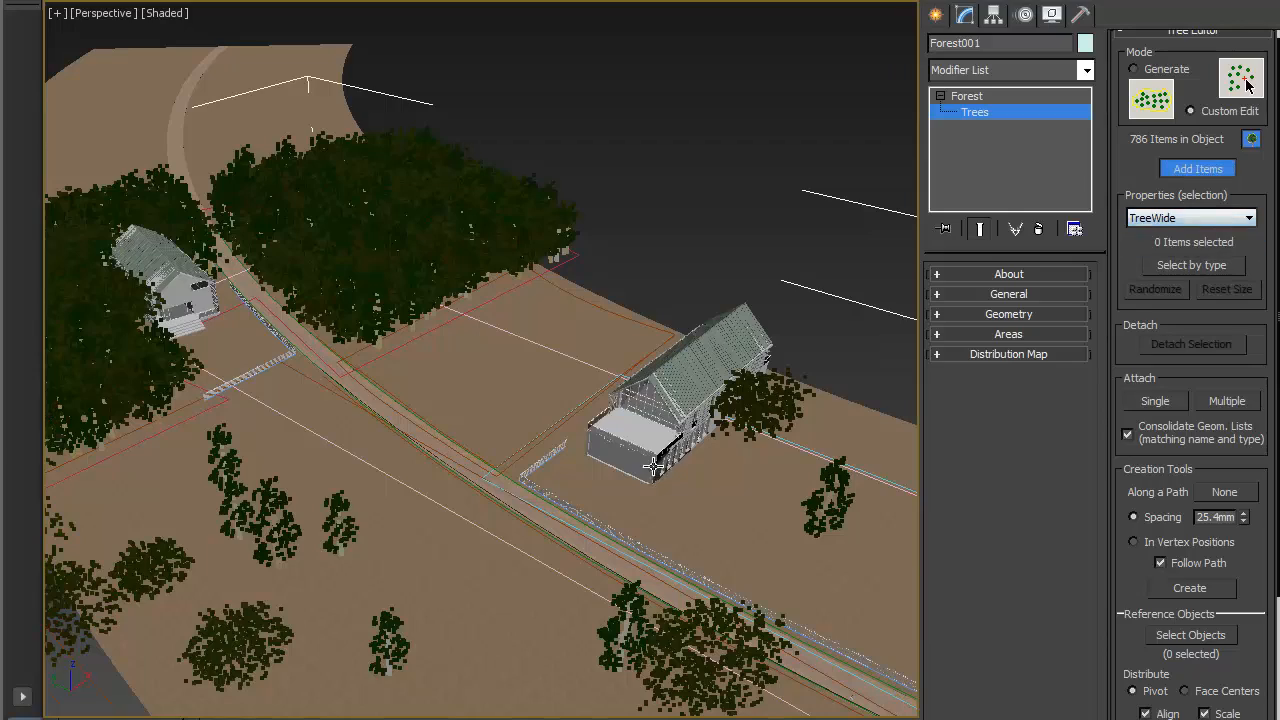
click(542, 432)
mouse_move(545, 435)
alt+middle_down()
mouse_move(597, 426)
mouse_move(594, 437)
mouse_move(560, 425)
alt+middle_up()
right_click(544, 420)
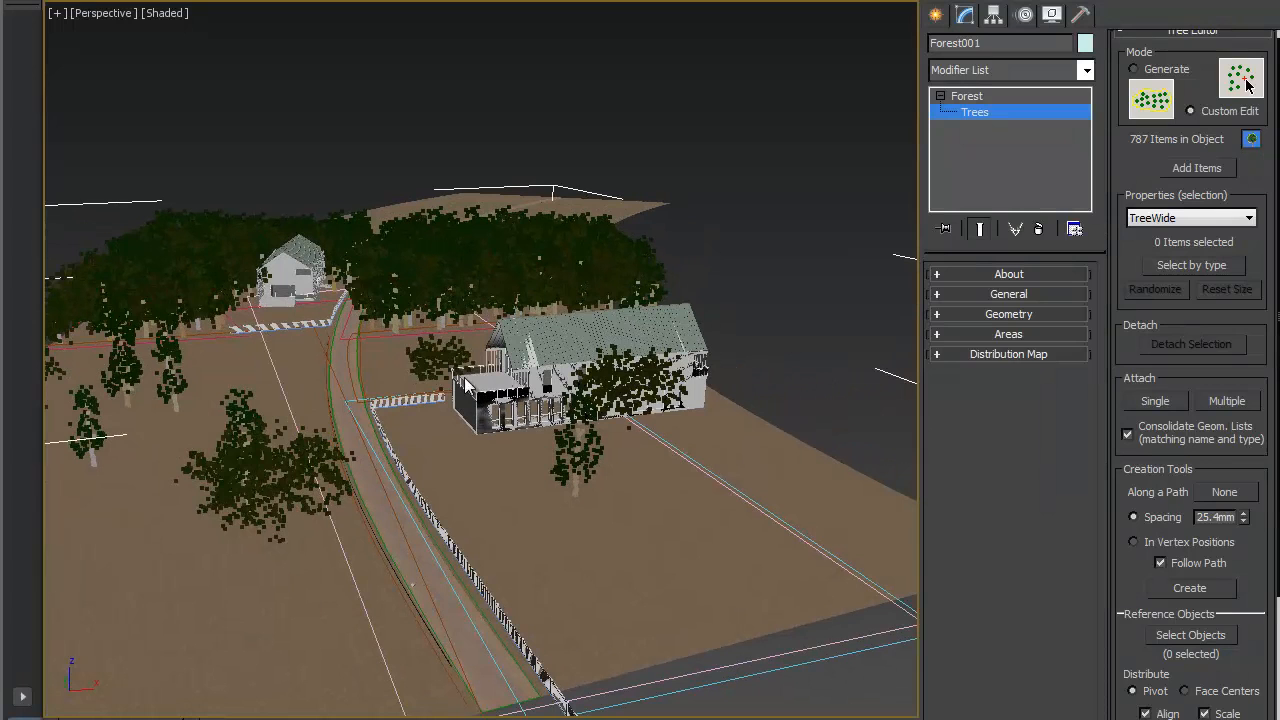
Step: Nudge and slightly enlarge the new wide tree beside the near house in the VRayPhysicalCamera001 view, with safe frames shown
click(478, 390)
key(t)
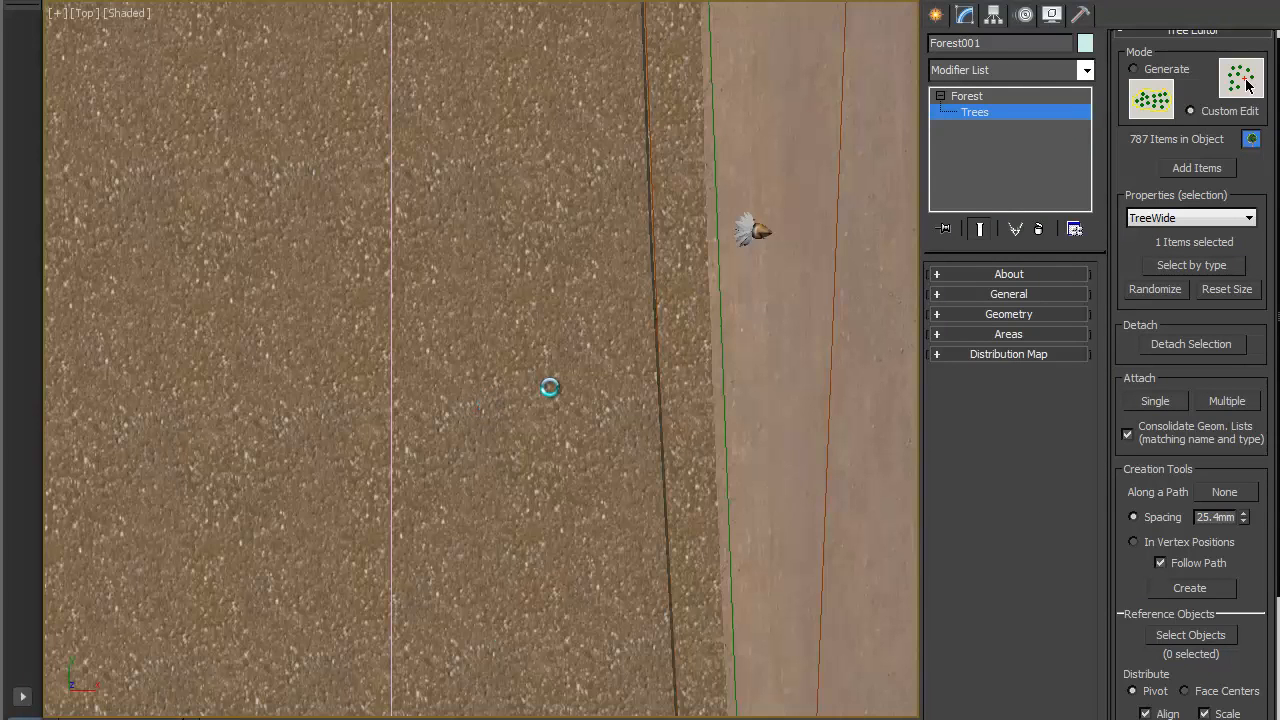
key(c)
click(584, 241)
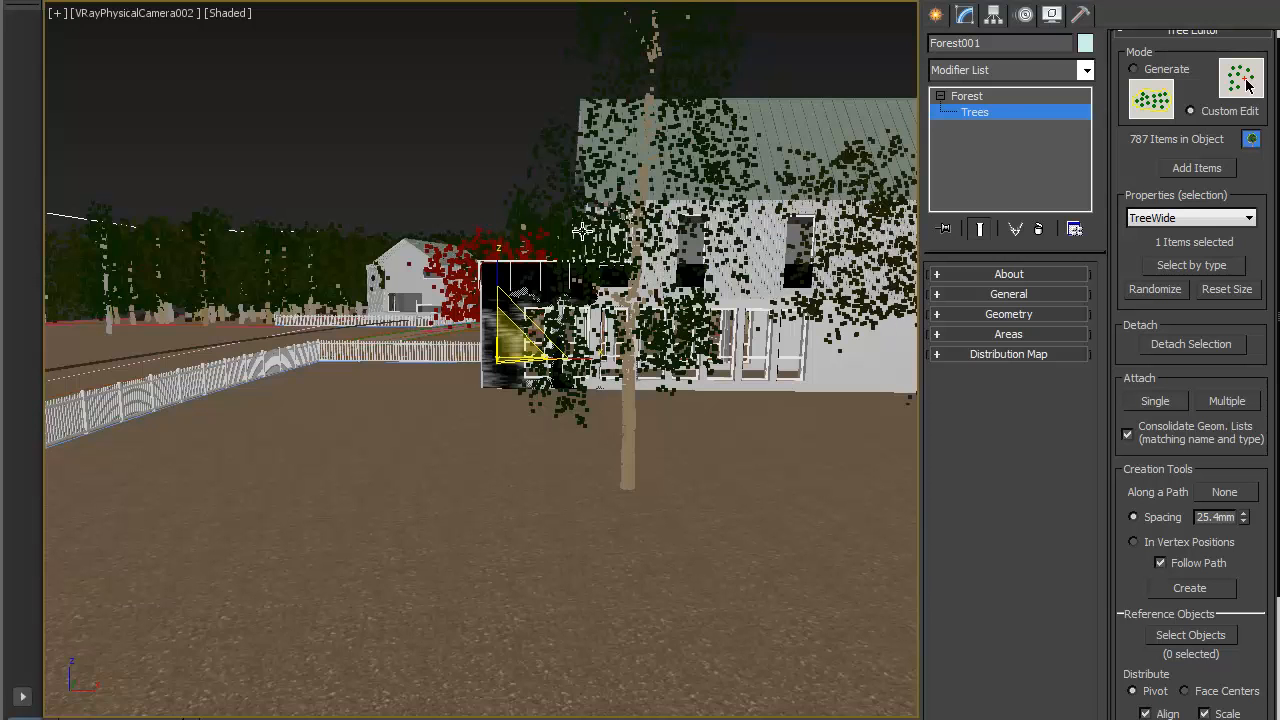
double_click(584, 229)
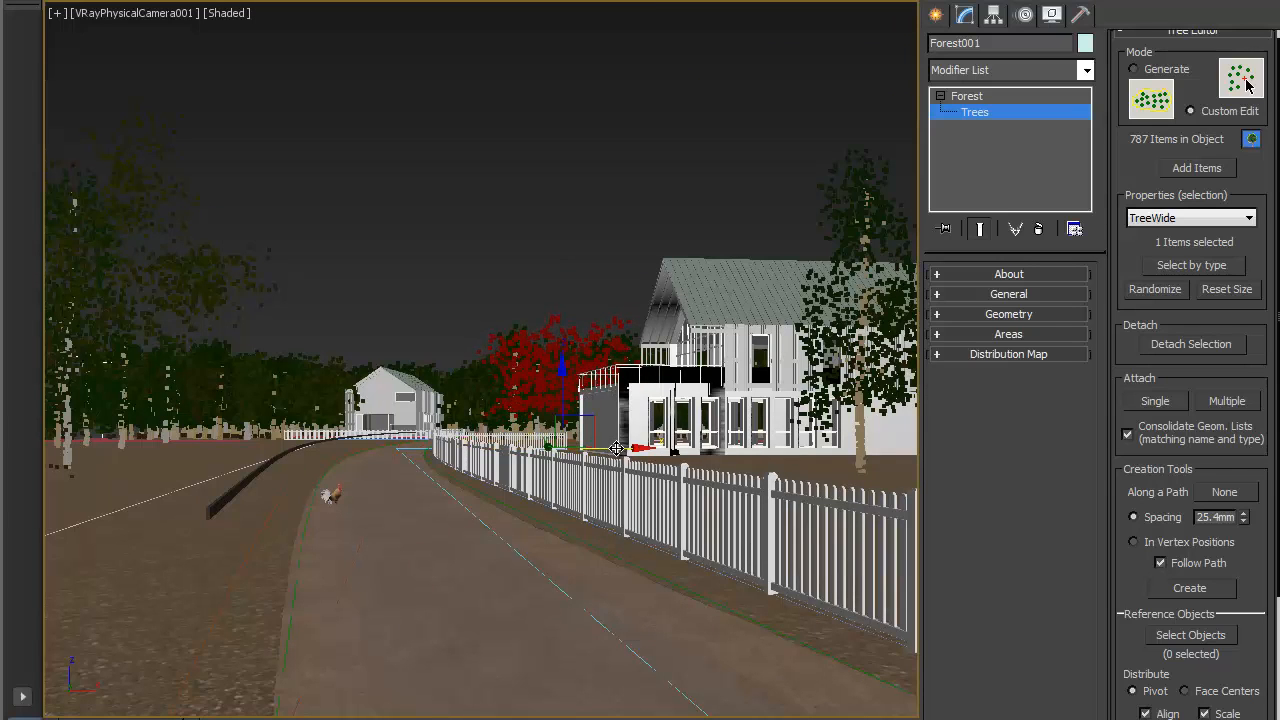
click(603, 446)
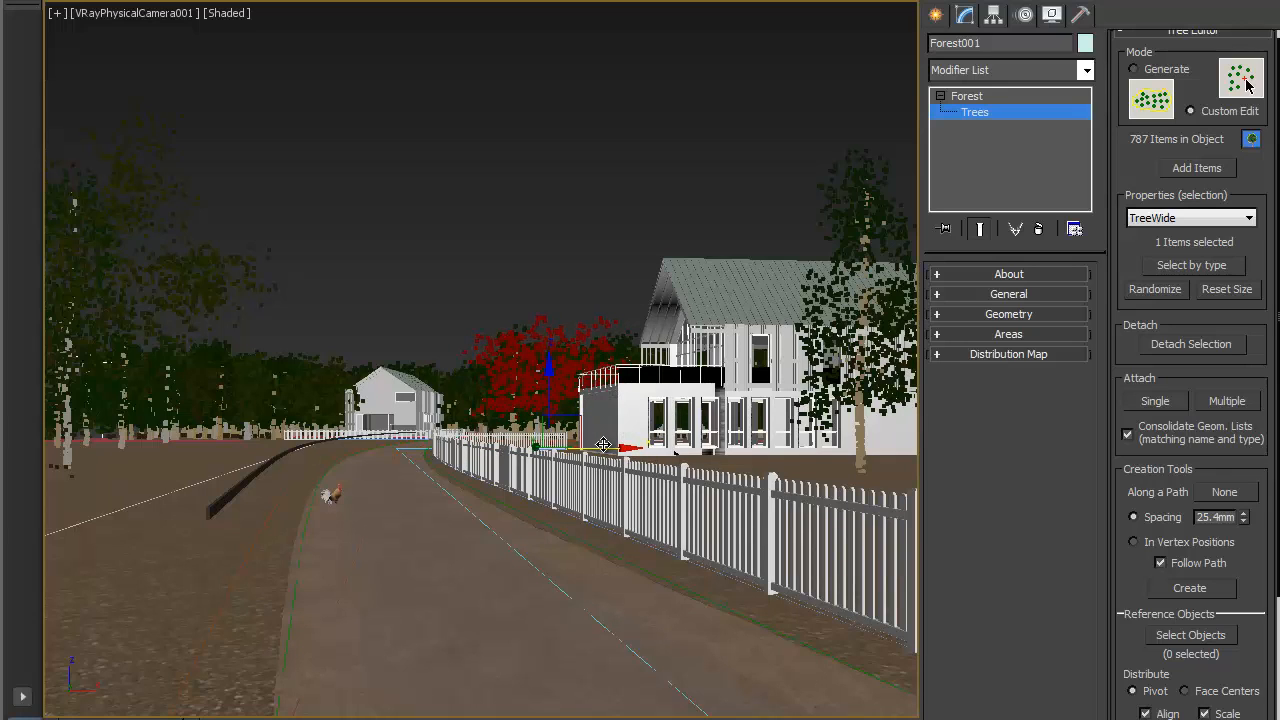
drag(603, 445, 607, 445)
click(535, 452)
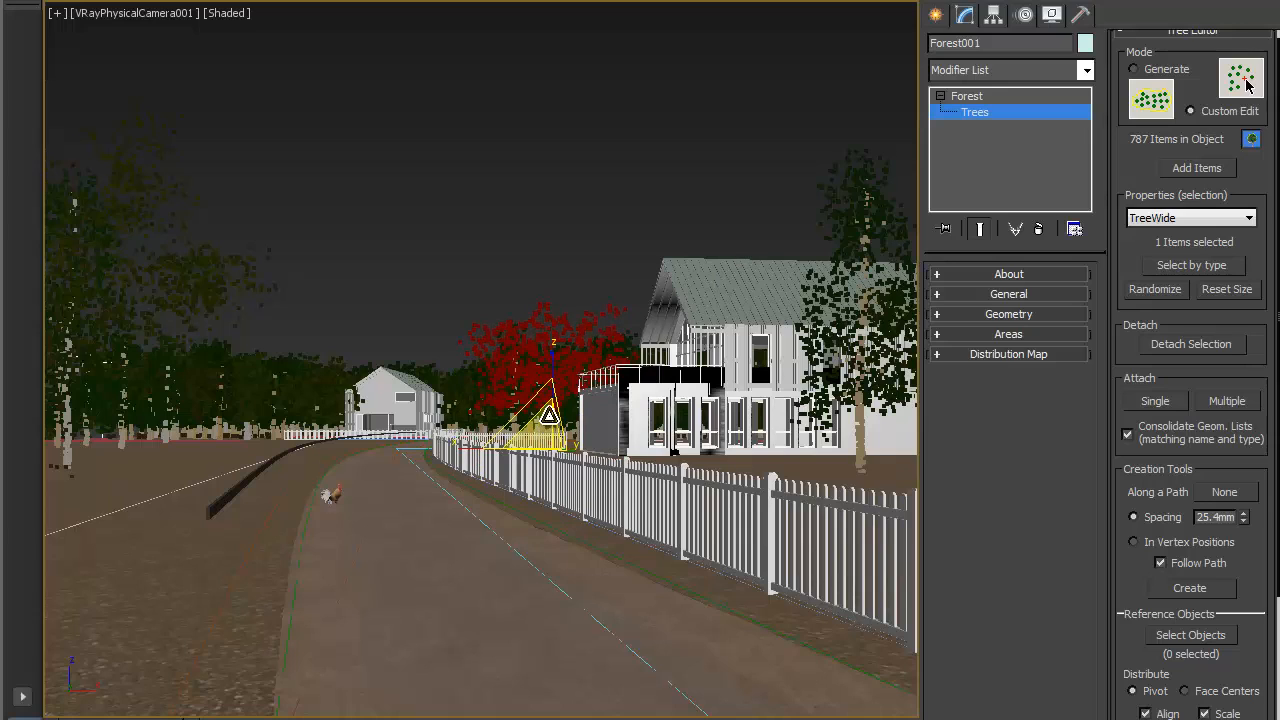
key(shift+f)
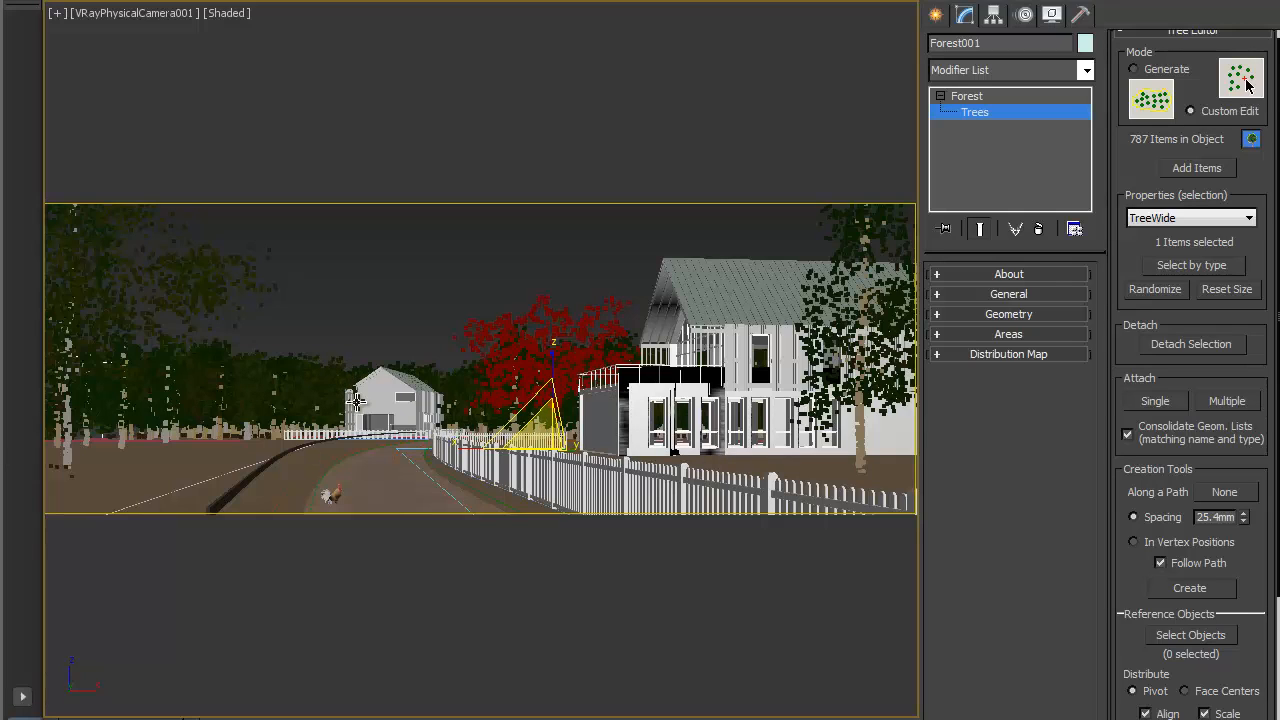
Step: Select the wide tree overlapping the distant house and move it in Perspective to the clear ground at the forest edge beside the steps
click(358, 402)
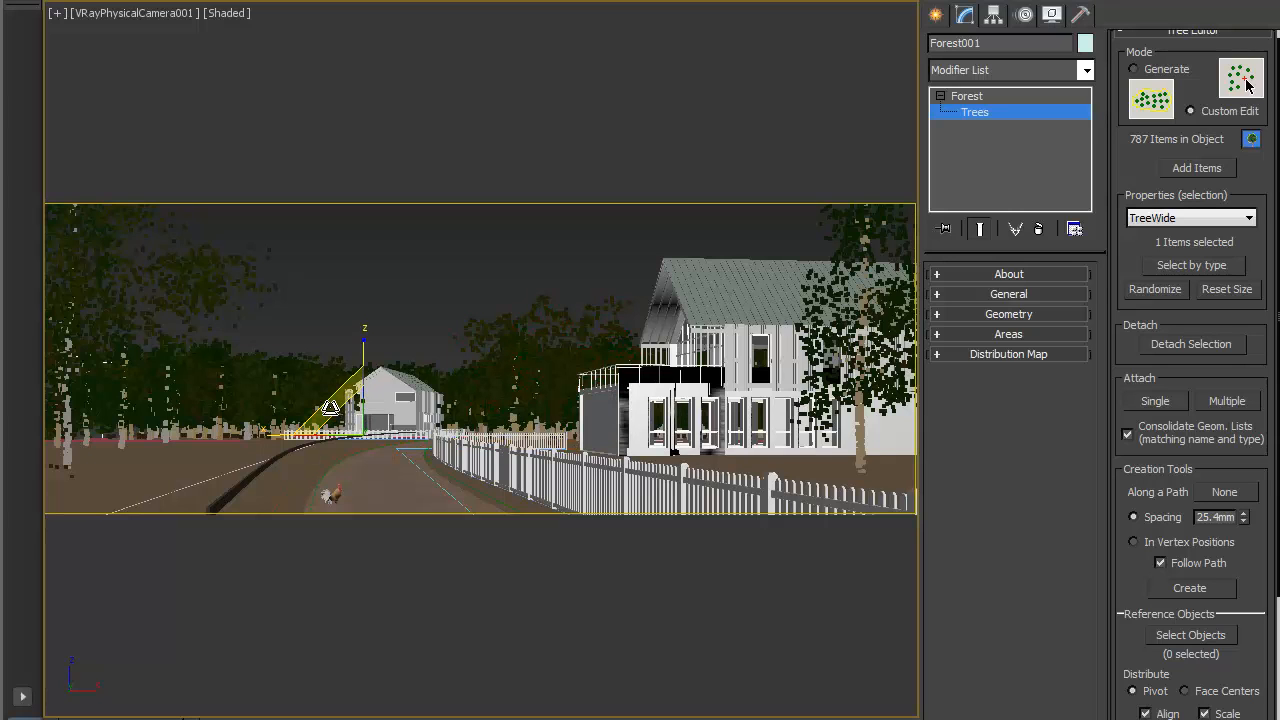
key(p)
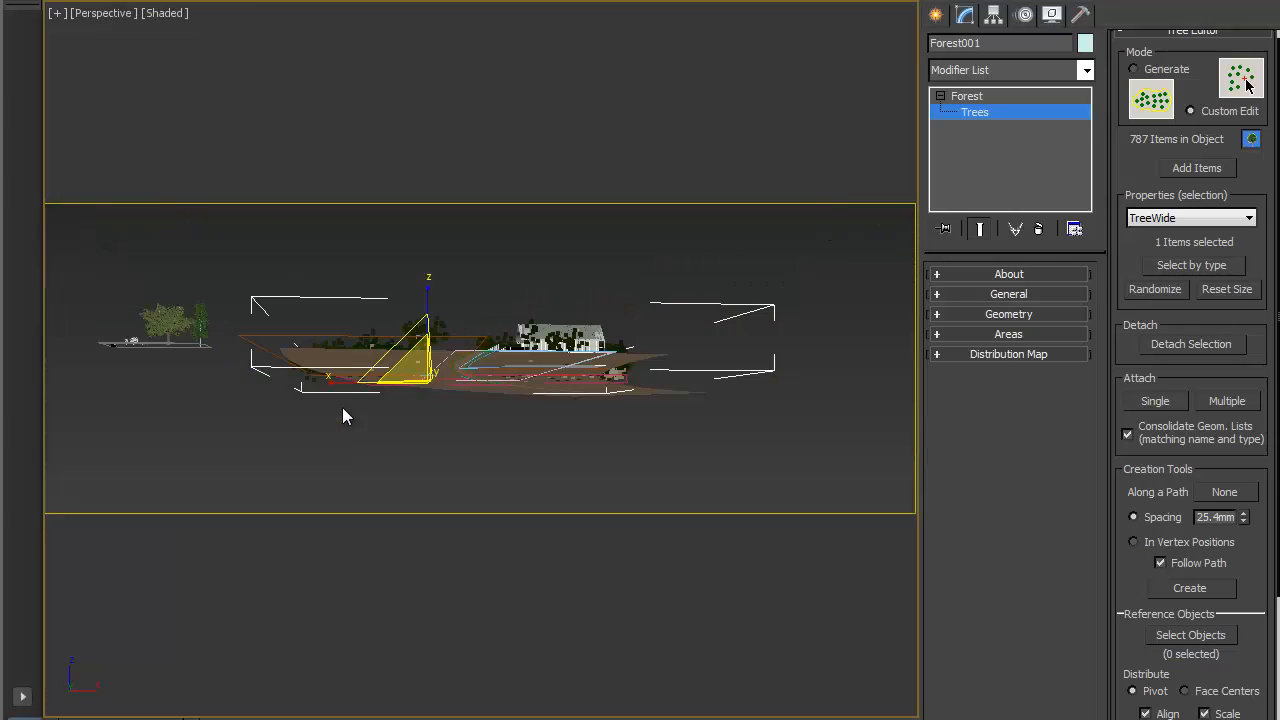
alt+middle_drag(603, 360, 520, 440)
scroll(448, 324, up, 3)
alt+middle_drag(376, 348, 635, 326)
scroll(635, 326, up, 4)
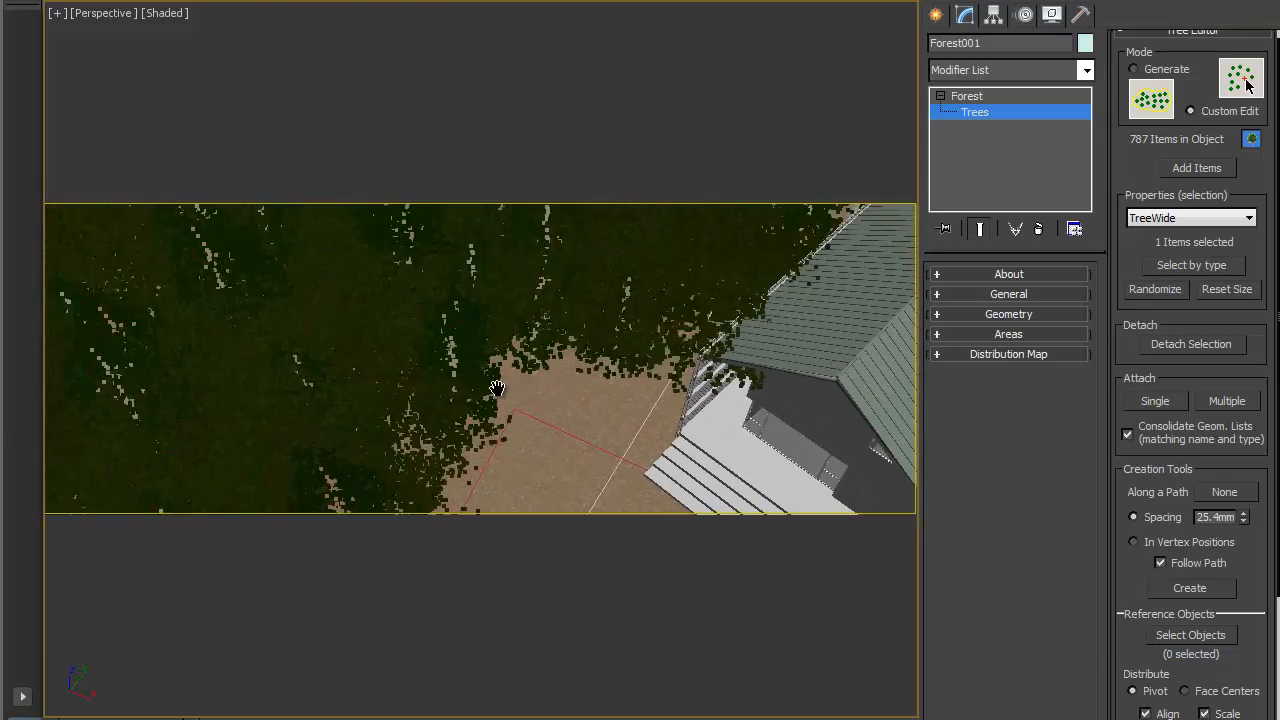
click(709, 396)
key(w)
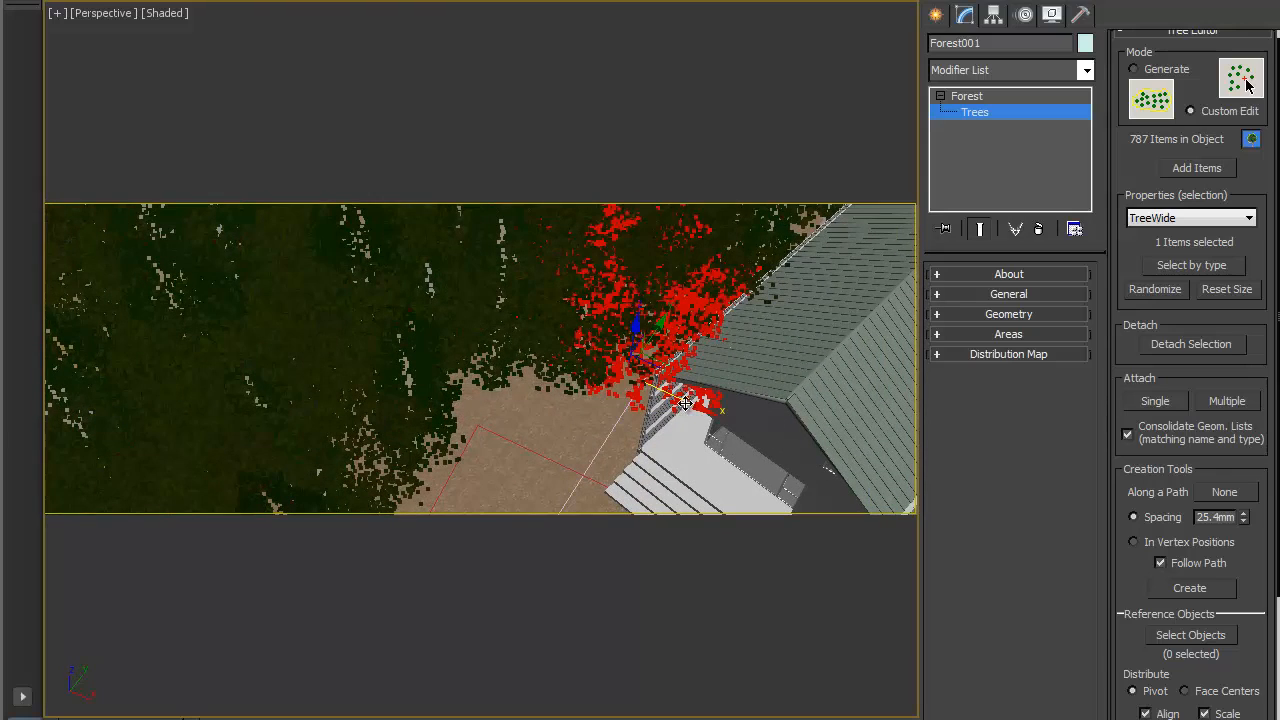
drag(686, 403, 508, 341)
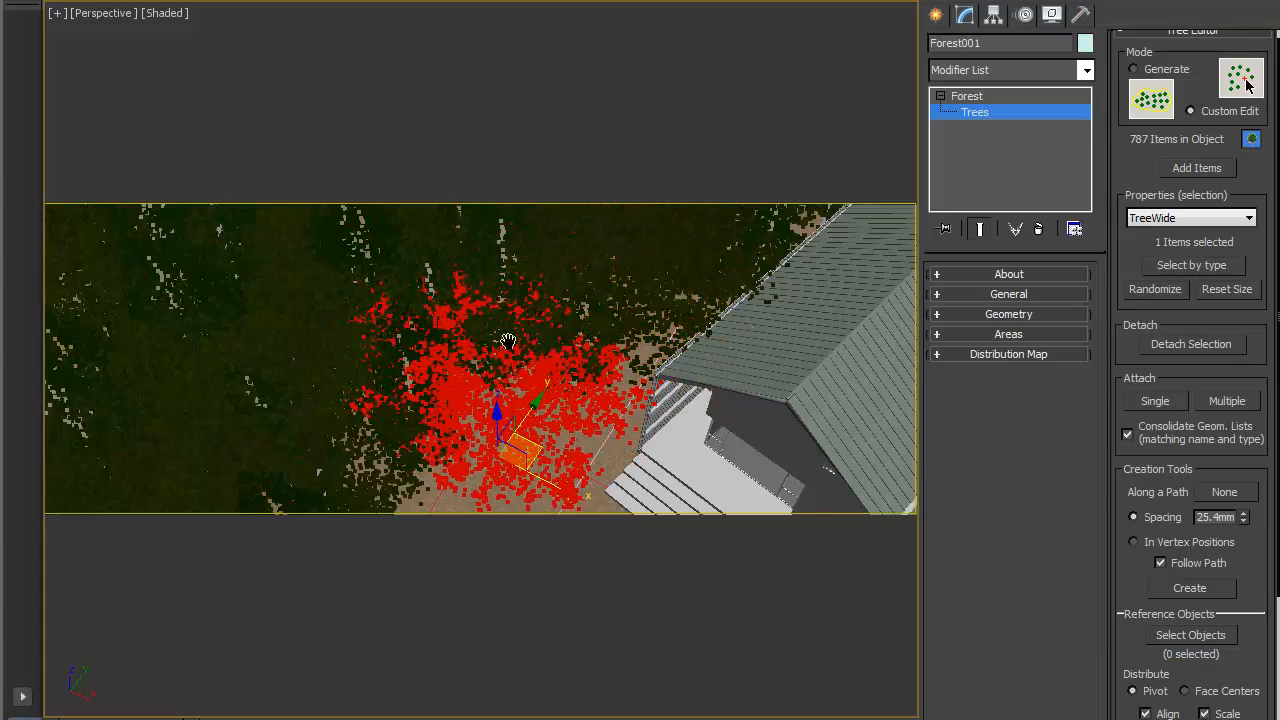
Step: Change the type of the selected tree beside the distant house's steps to TreeTall
scroll(579, 389, down, 8)
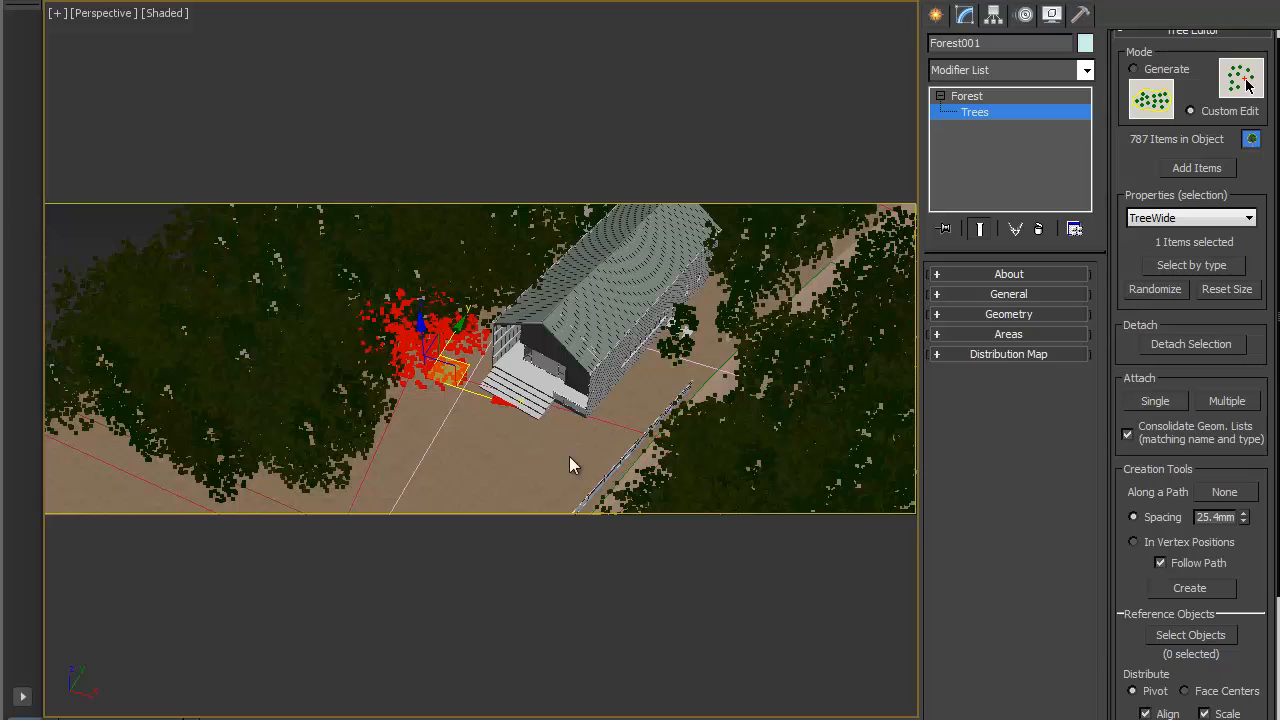
click(1174, 228)
click(1165, 245)
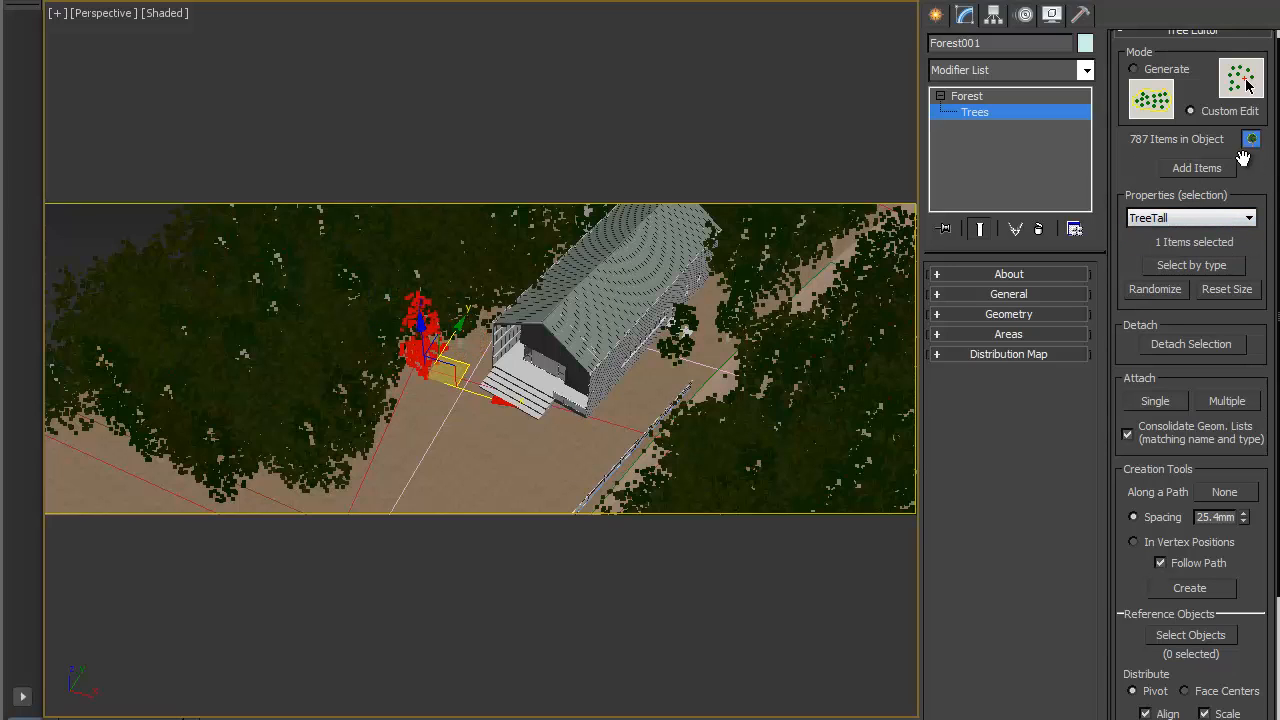
Step: Add one TreeTall item at the front corner of the distant house, next to its entrance steps
click(1212, 169)
click(1215, 218)
click(1201, 237)
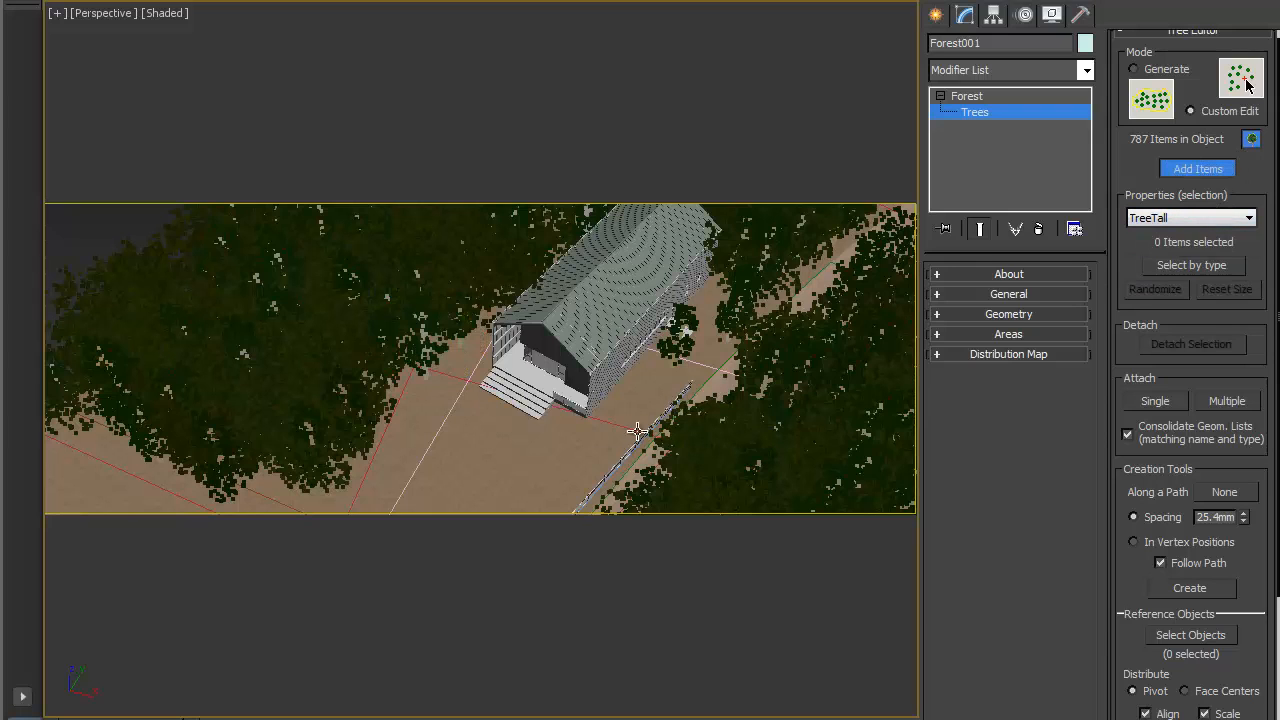
click(574, 437)
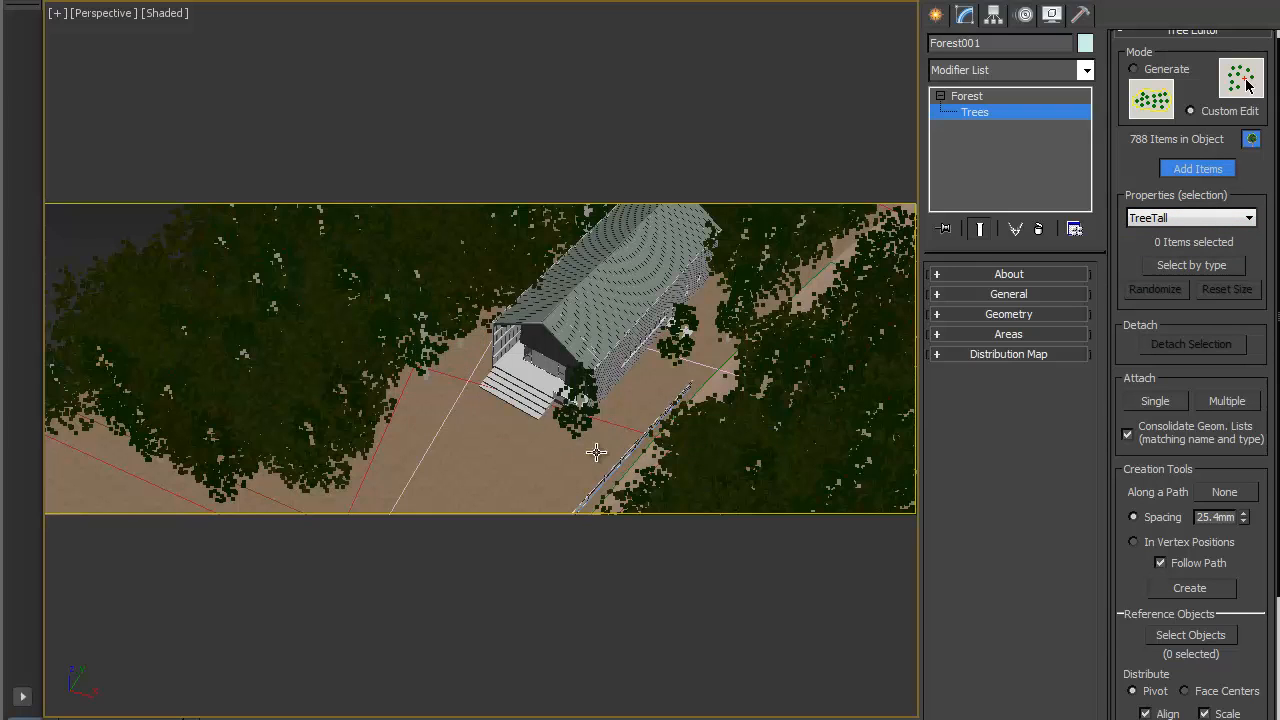
alt+middle_drag(576, 440, 817, 194)
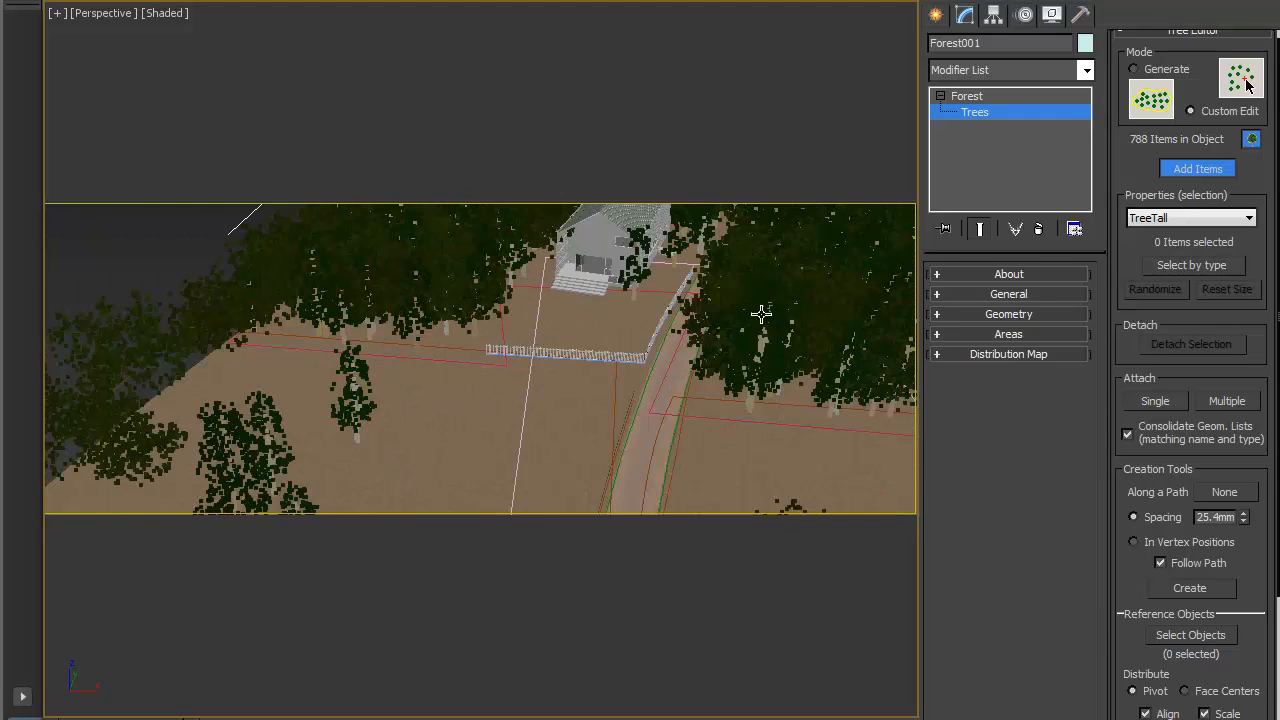
alt+middle_drag(761, 314, 600, 396)
click(1188, 169)
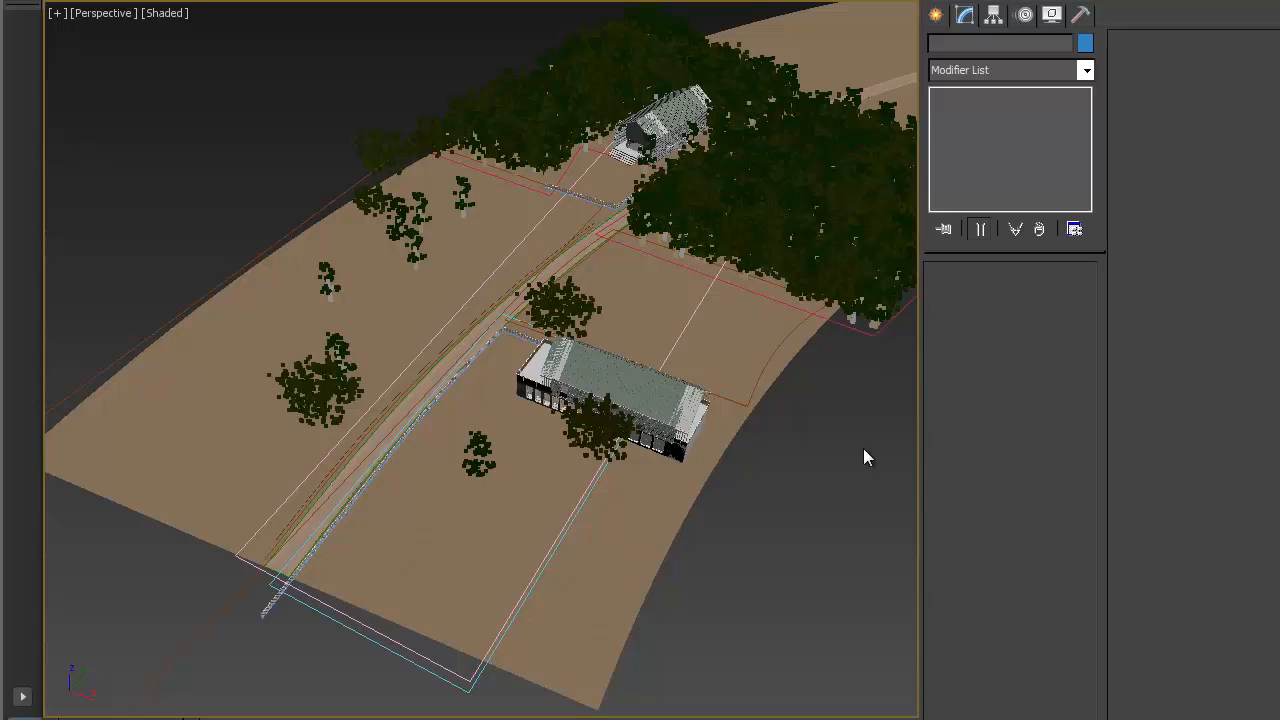
Step: Create a new Forest Pro object in Generate mode, using the boundary spline of the field across the road as its scattering area
click(936, 15)
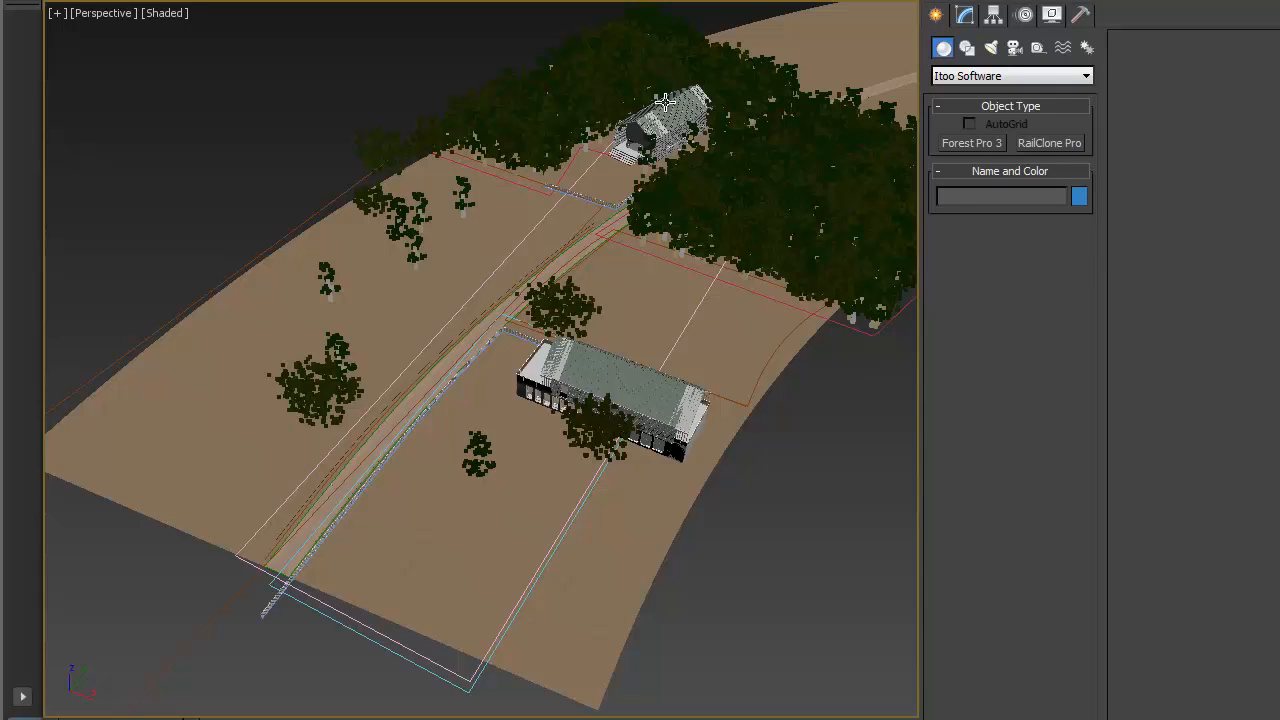
click(967, 145)
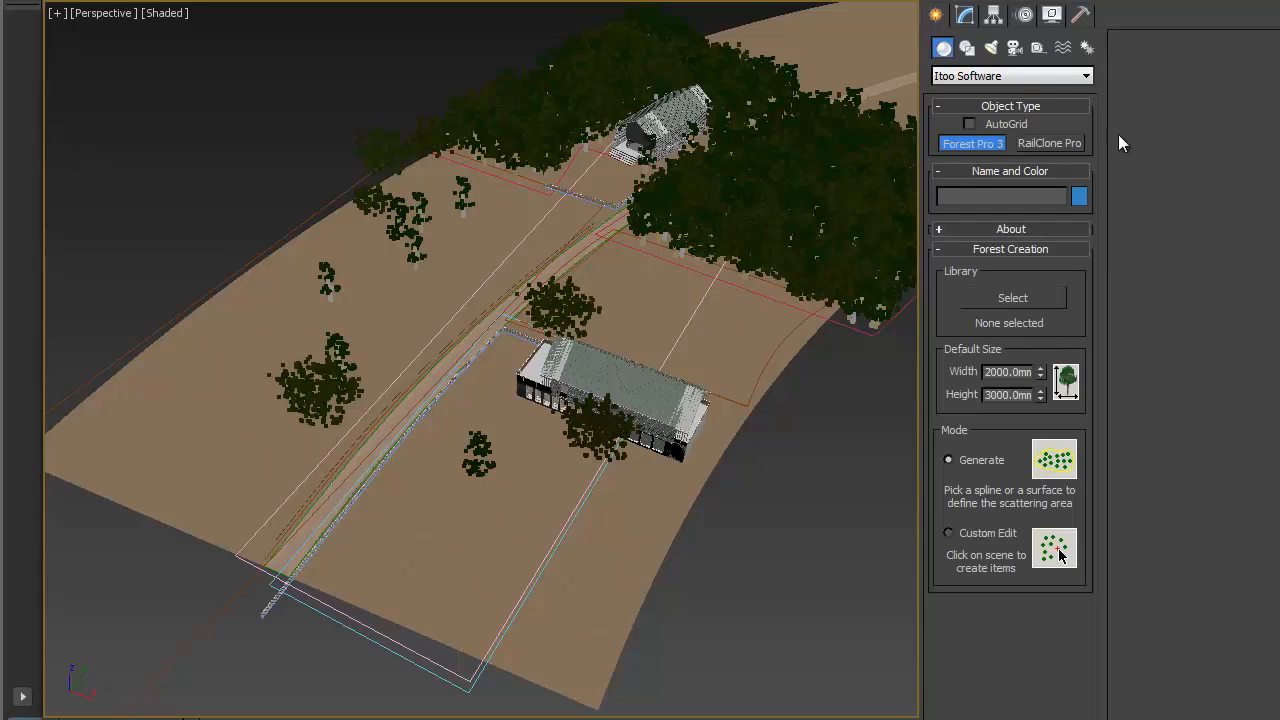
click(324, 208)
alt+middle_drag(446, 480, 609, 427)
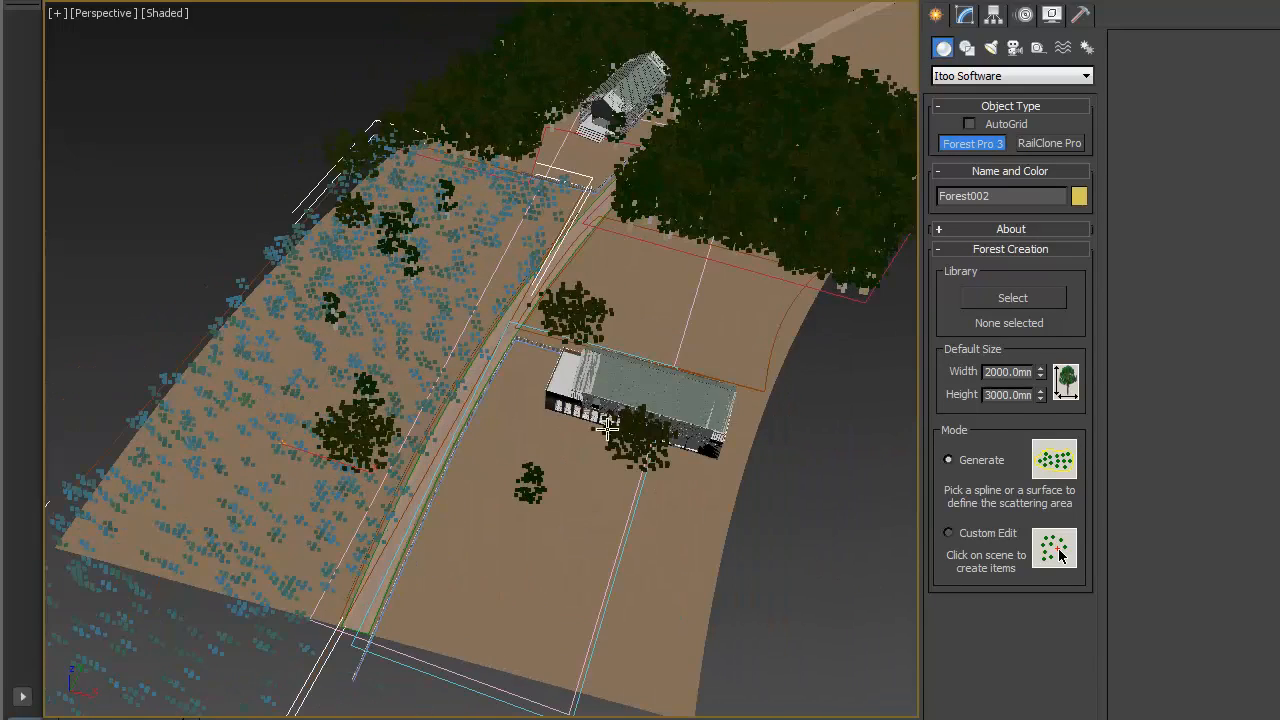
Step: Add the boundary spline of the field behind the near house, Spline_sunflowers2, as a second include area of the new forest object
click(966, 16)
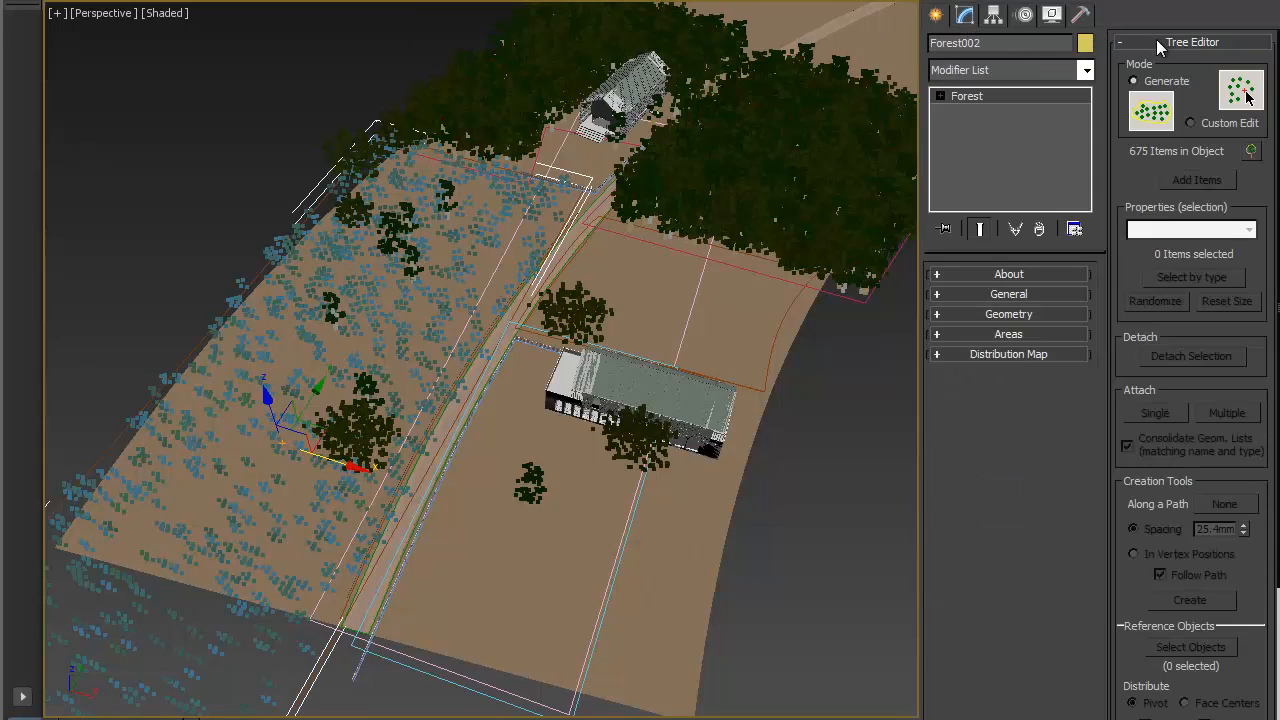
click(1158, 45)
click(1021, 336)
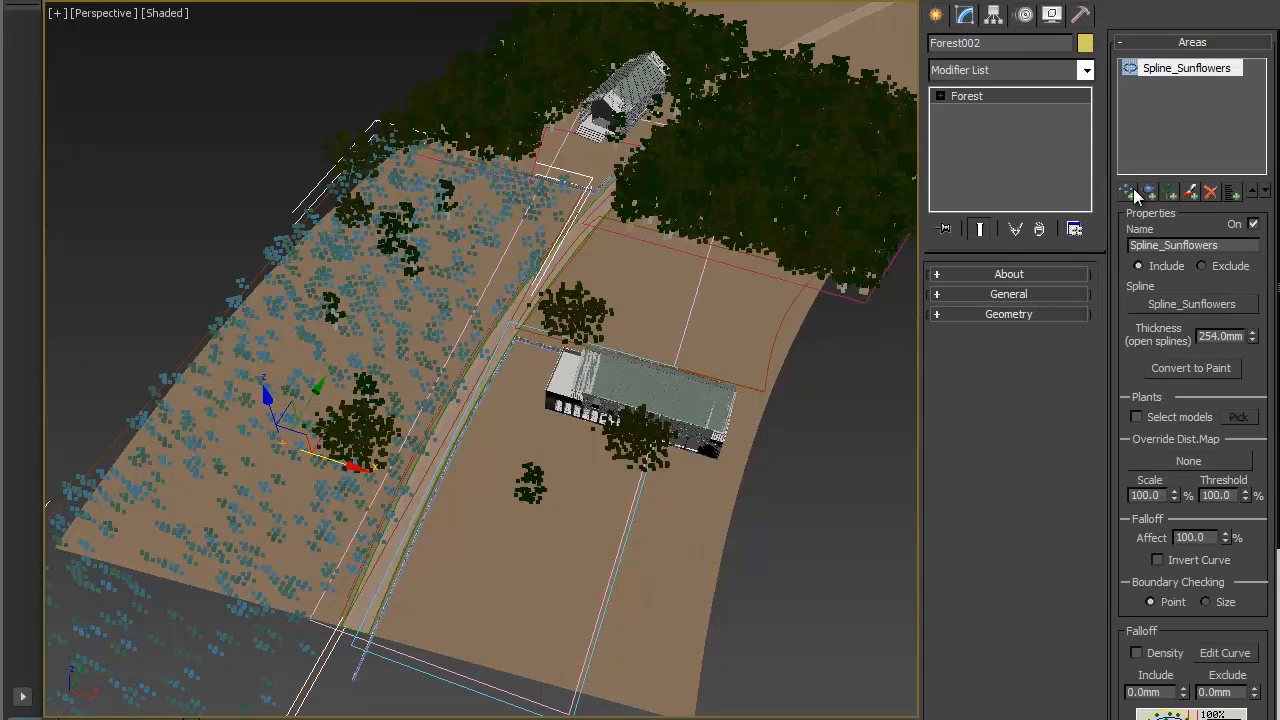
click(1133, 188)
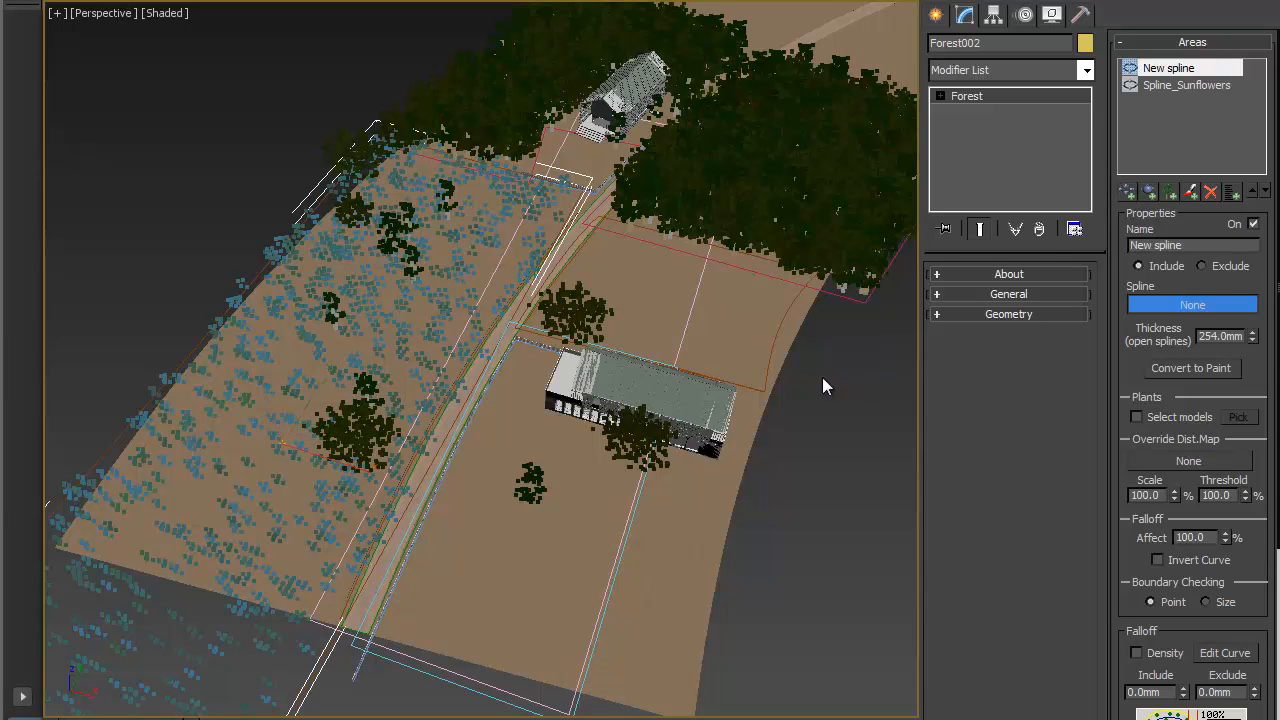
click(770, 349)
alt+middle_drag(872, 490, 656, 476)
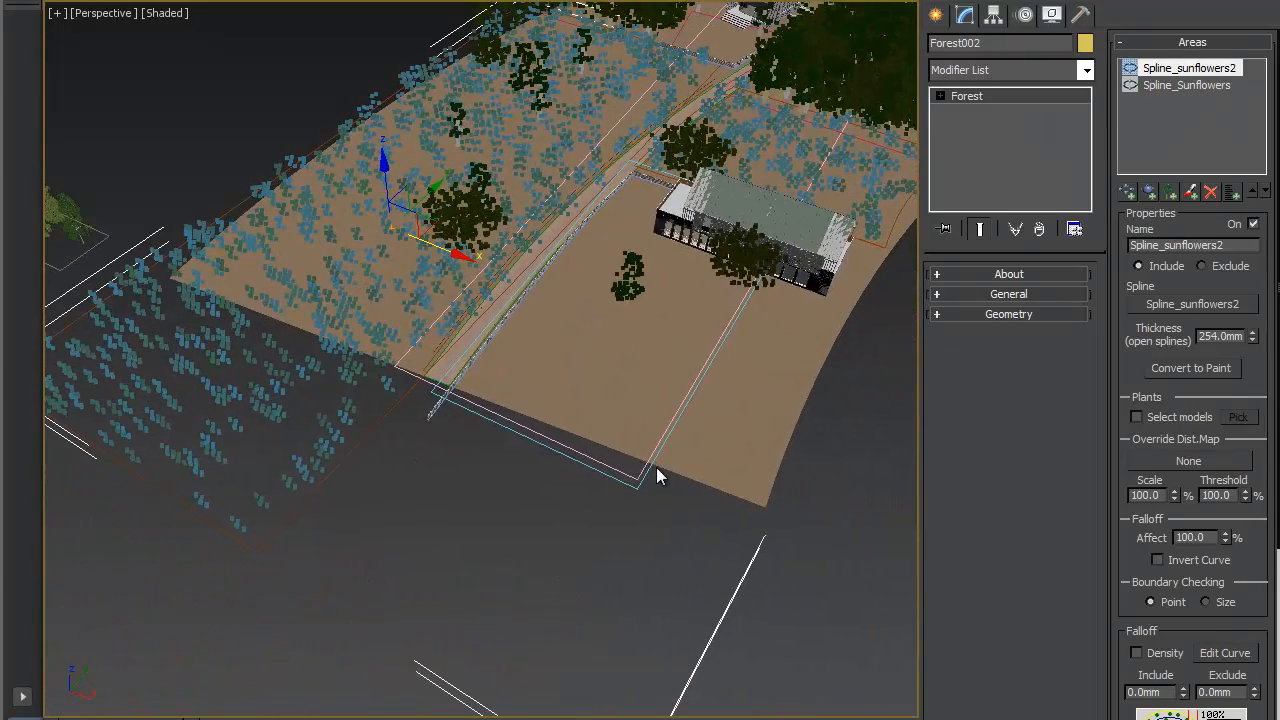
click(1190, 42)
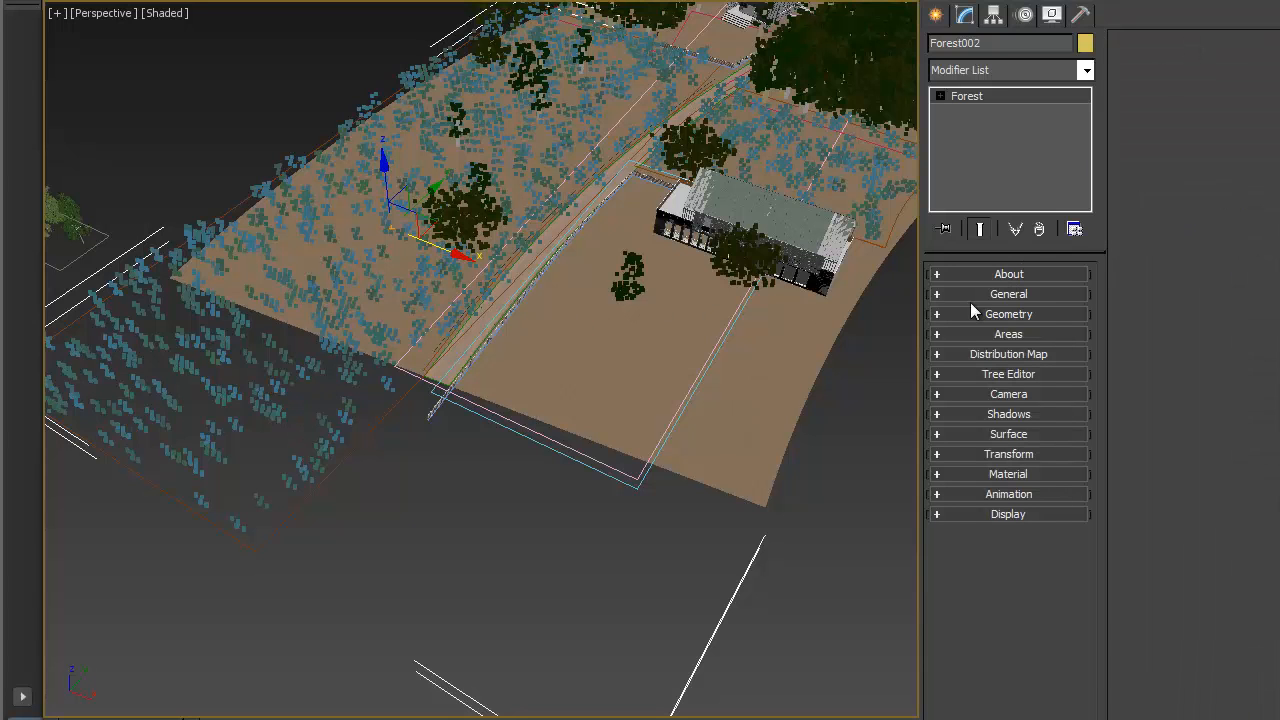
Step: Make the default geometry item a custom object using the sunflower 1 model from the source plants beside the terrain
middle_drag(357, 371, 905, 505)
scroll(594, 392, up, 5)
middle_drag(594, 392, 443, 420)
scroll(578, 351, up, 8)
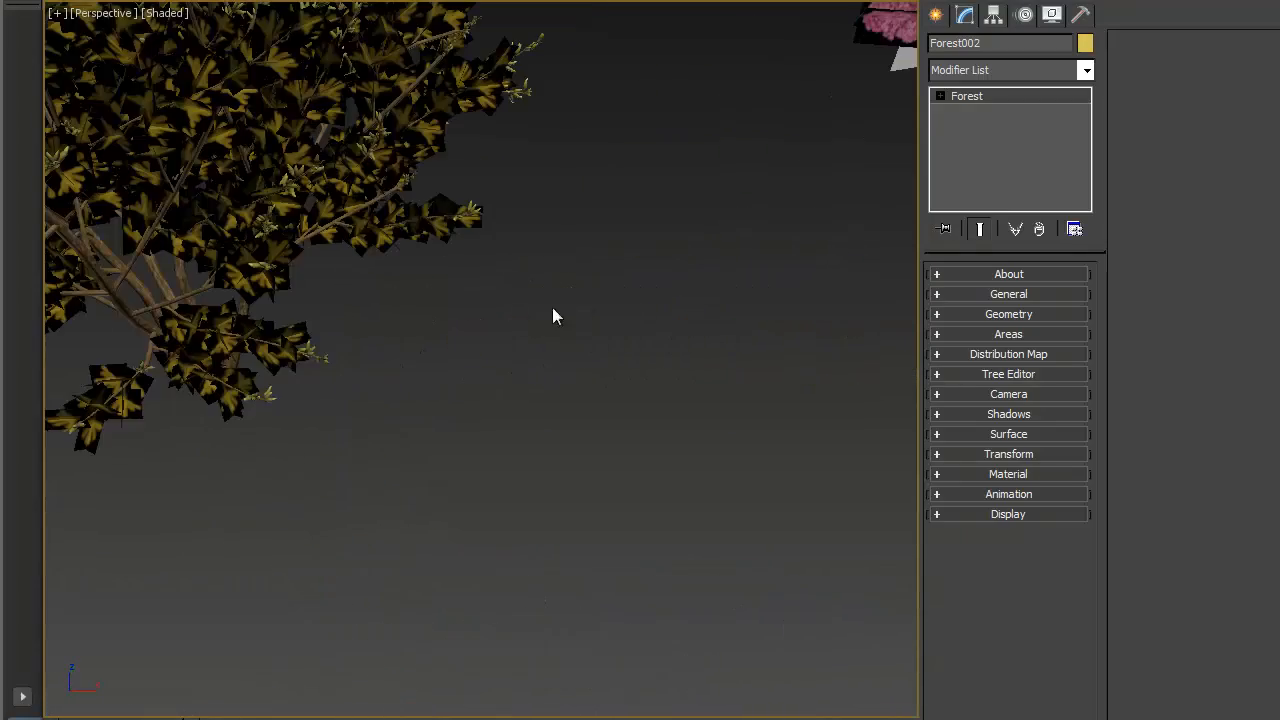
scroll(556, 314, down, 8)
alt+middle_drag(556, 314, 562, 300)
scroll(562, 300, up, 6)
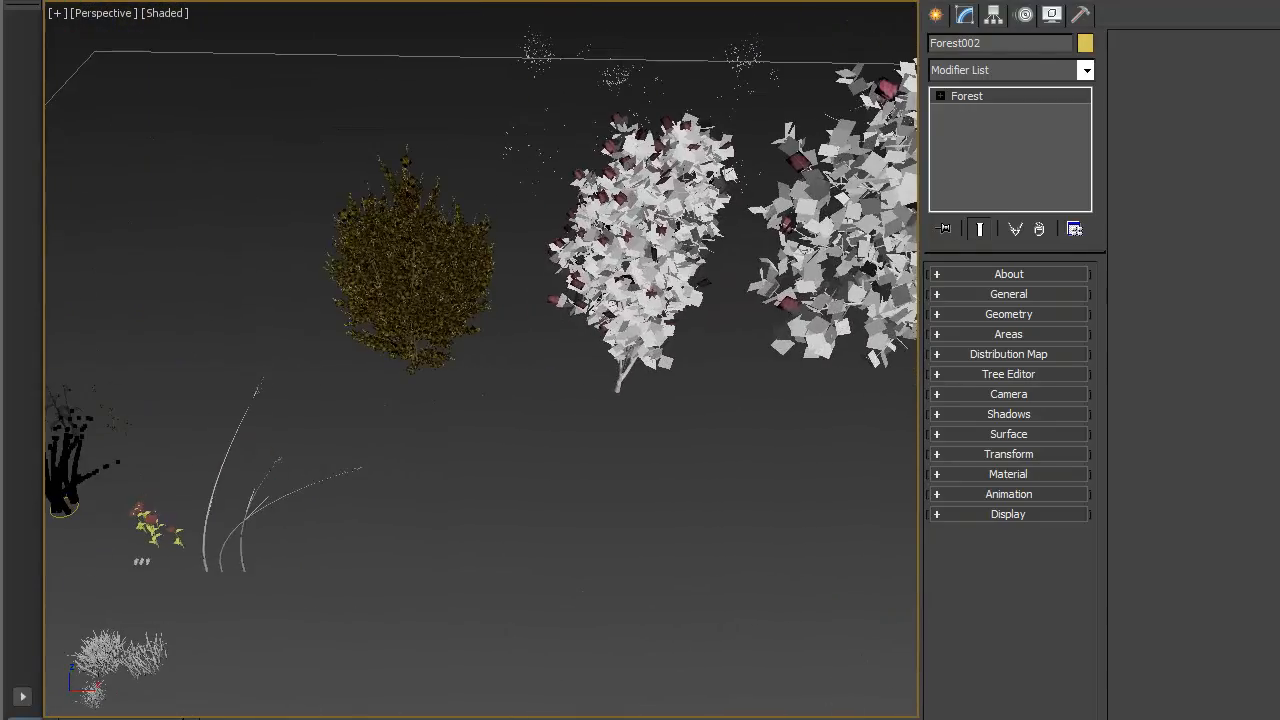
middle_drag(715, 360, 484, 597)
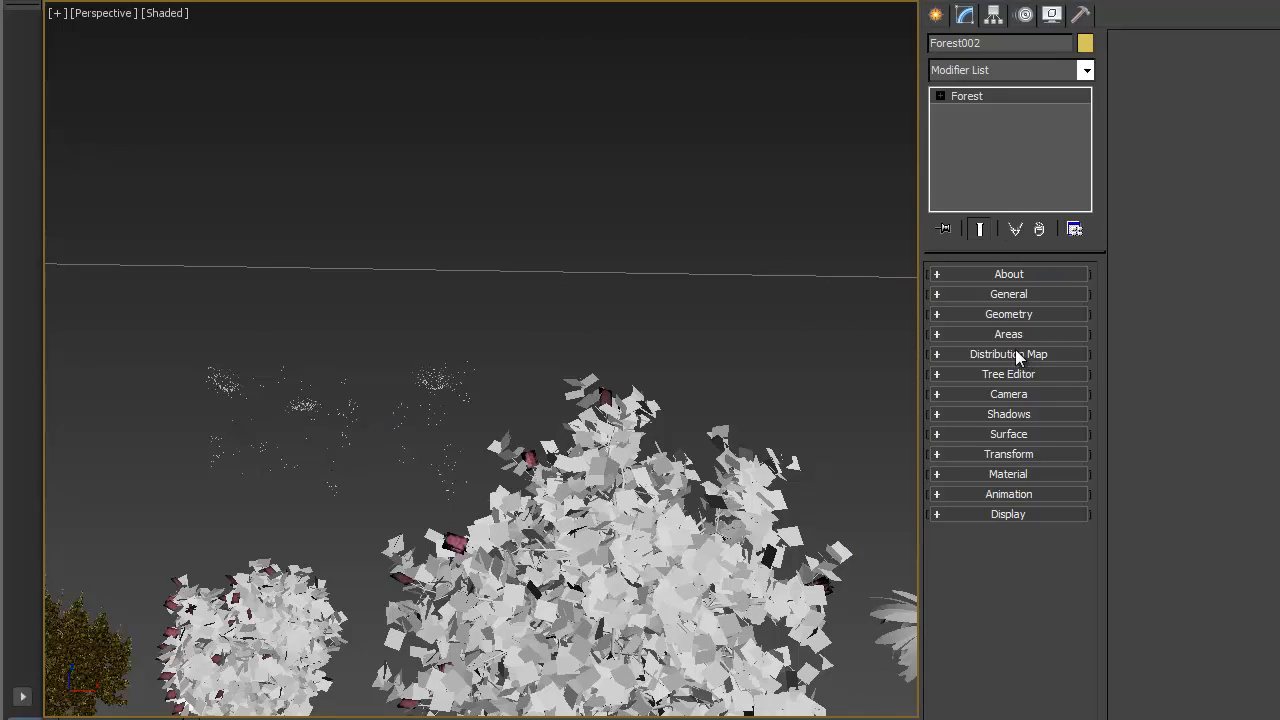
click(1002, 314)
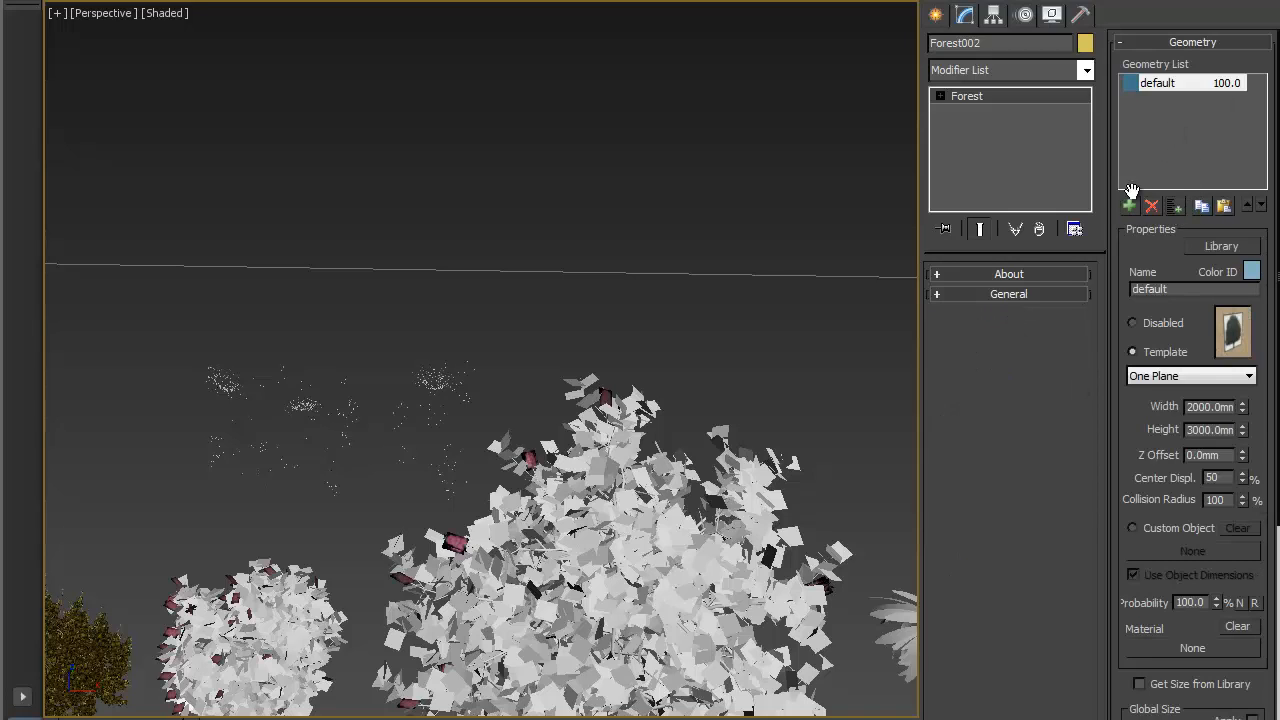
click(1172, 526)
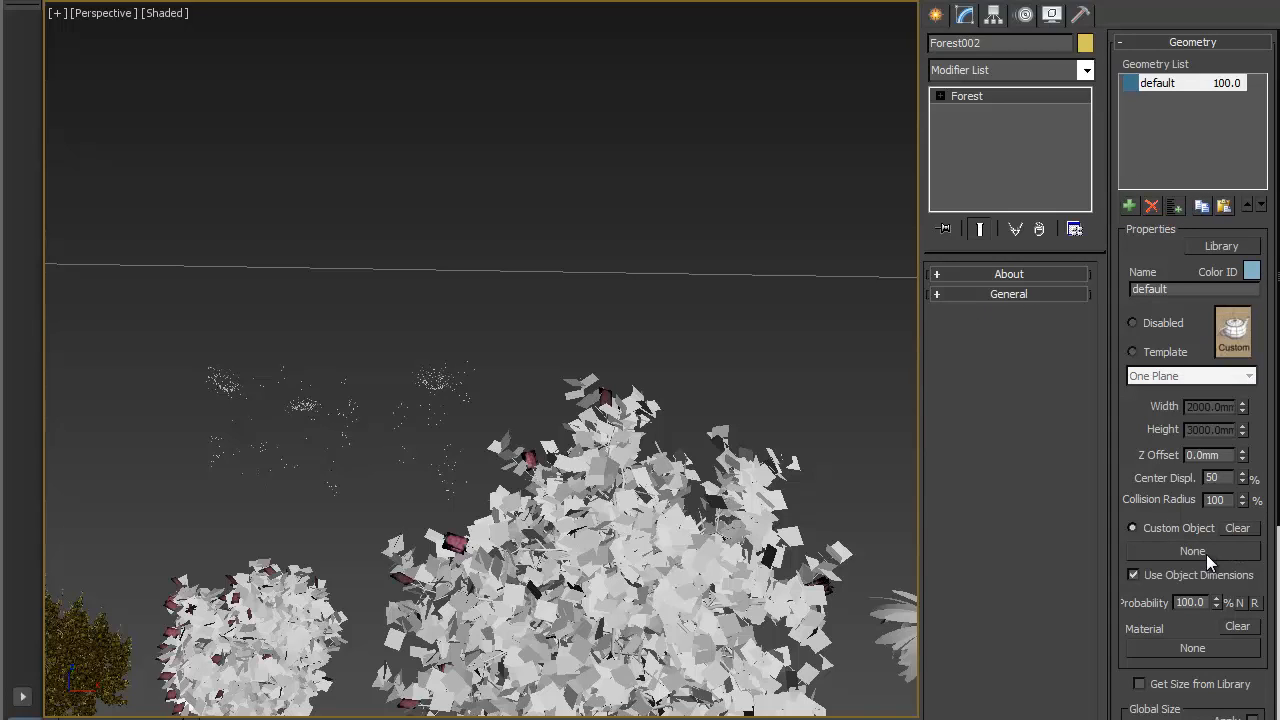
click(1206, 554)
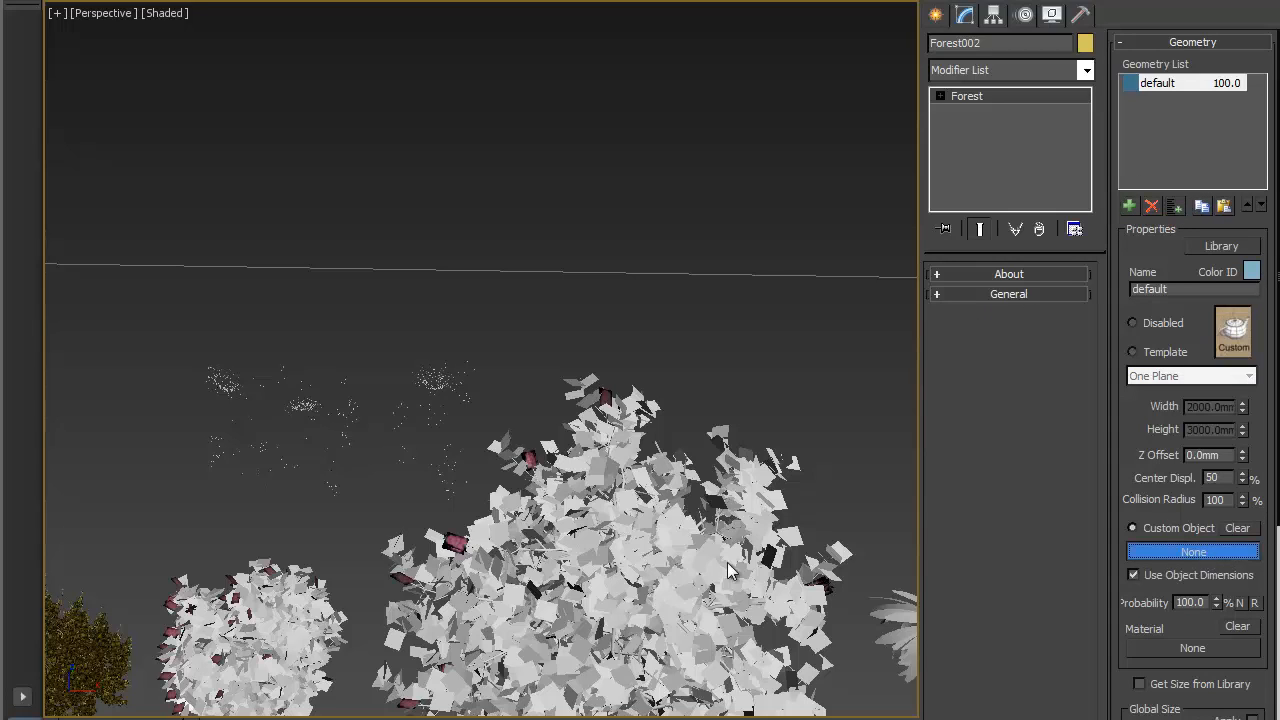
click(215, 372)
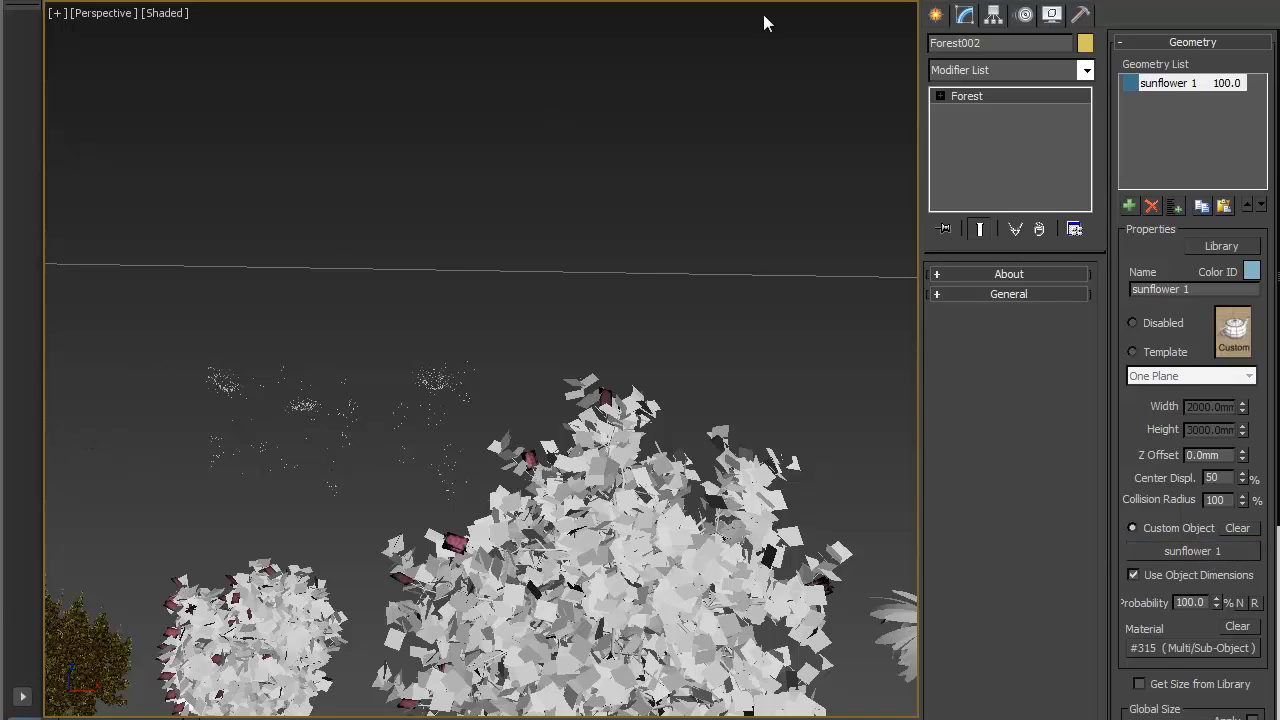
Step: Add two more custom object items to the forest's geometry list, using the sunflower 2 and sunflower 3 models
click(1128, 205)
click(1190, 549)
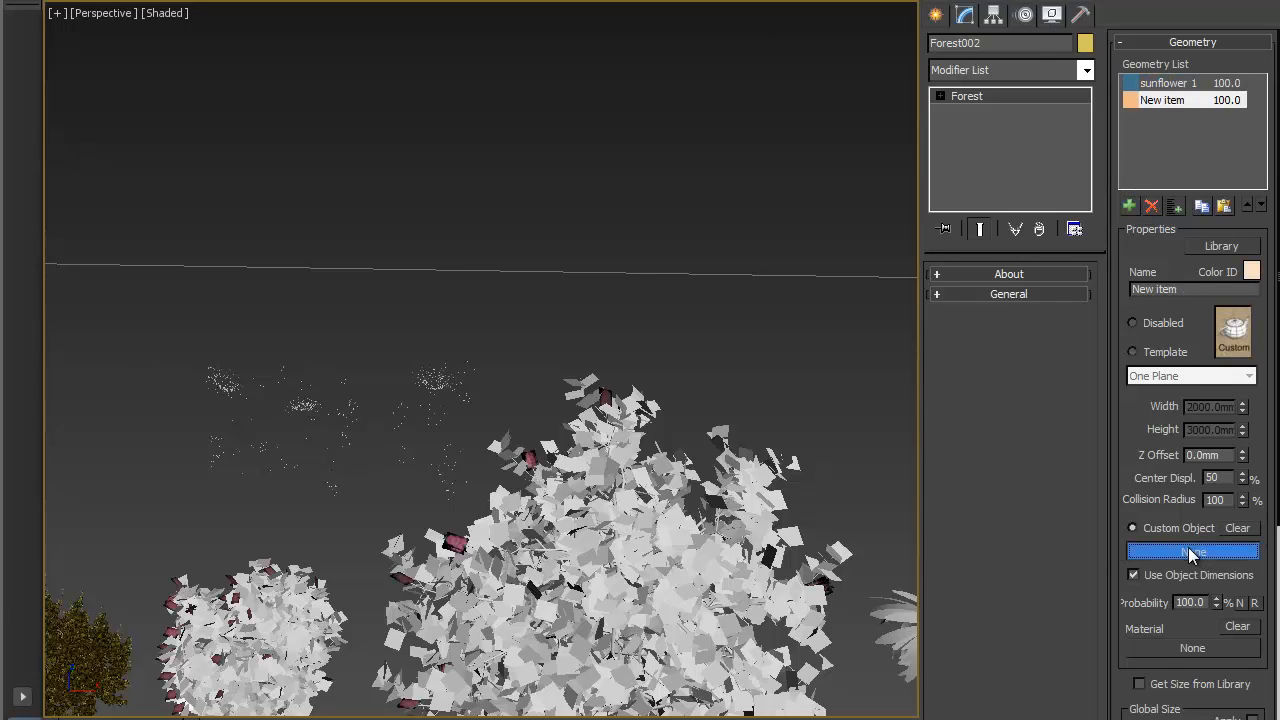
click(316, 405)
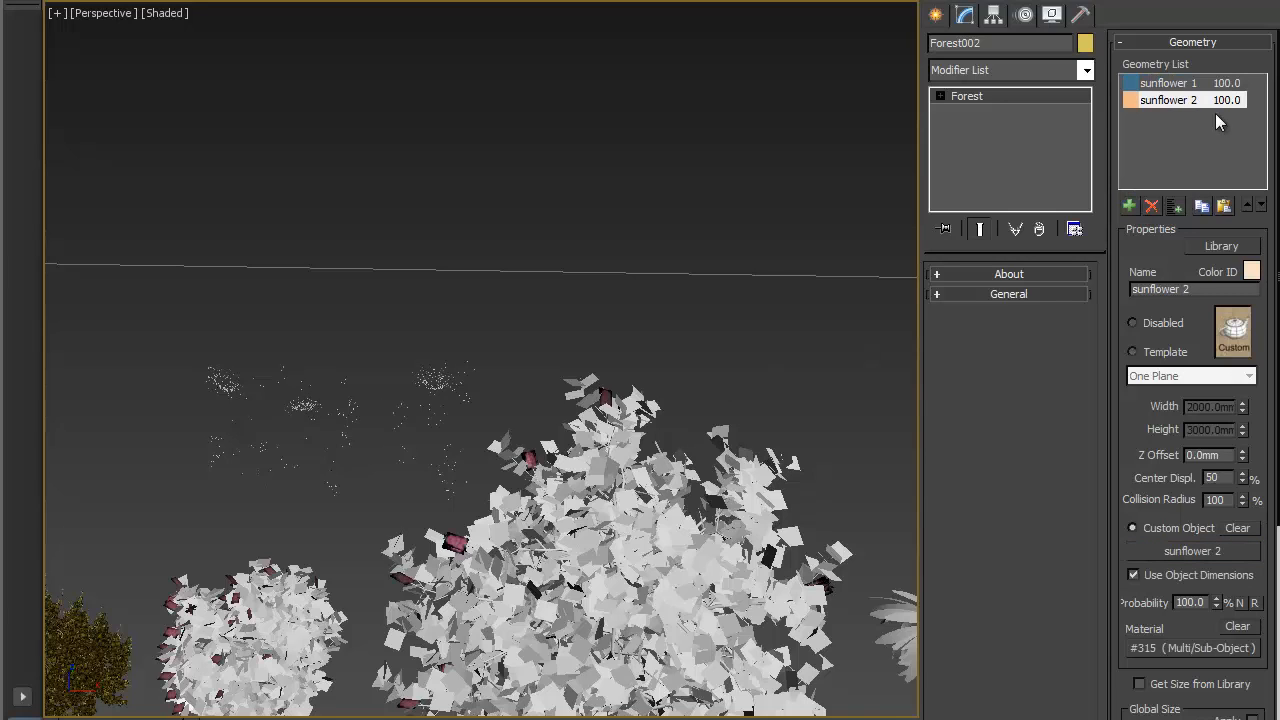
click(1128, 205)
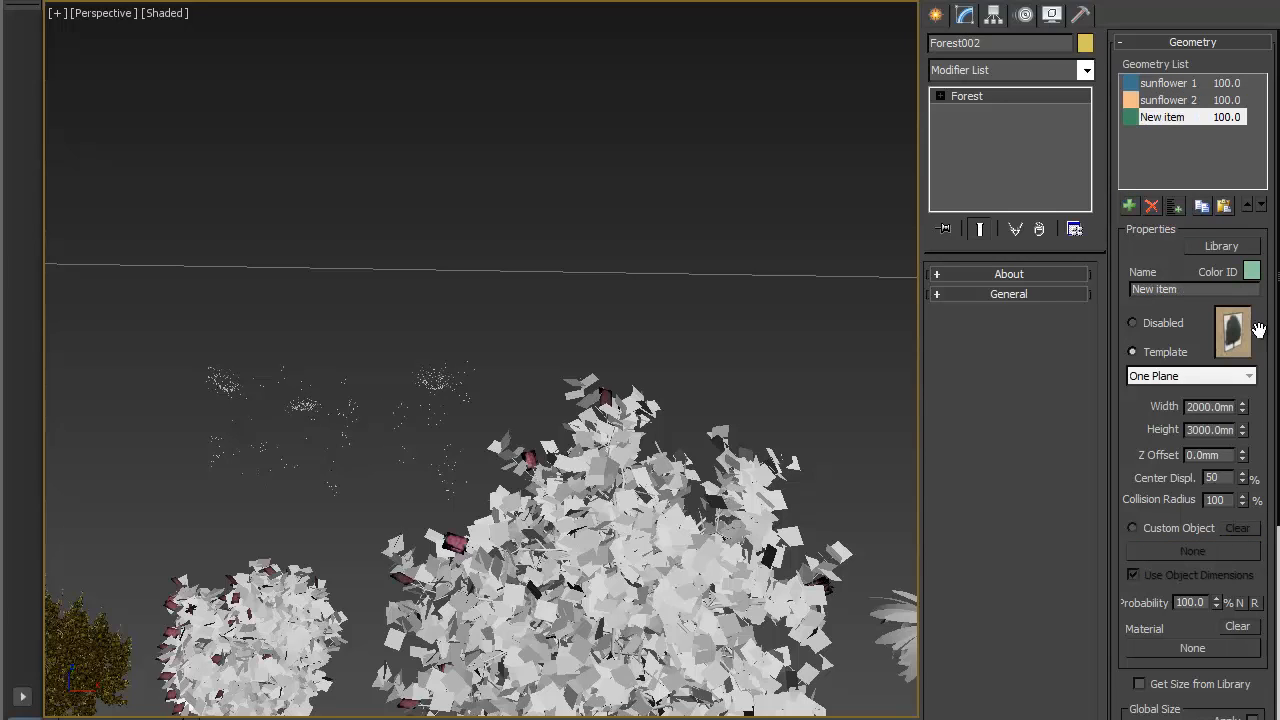
click(1192, 548)
click(534, 414)
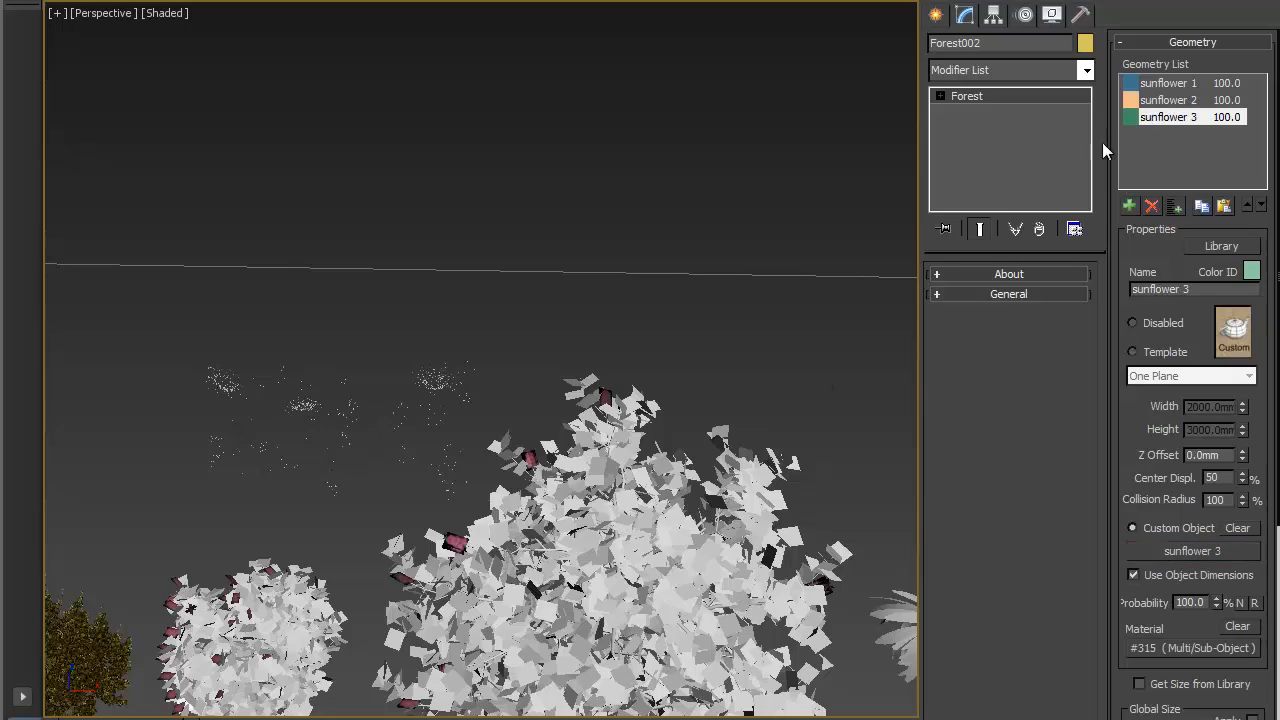
click(1170, 41)
Step: Examine the scattered sunflowers around the near end of the road and the field edge
middle_drag(540, 364, 475, 400)
scroll(475, 402, down, 8)
middle_drag(680, 406, 57, 394)
middle_drag(510, 436, 322, 426)
scroll(322, 426, up, 3)
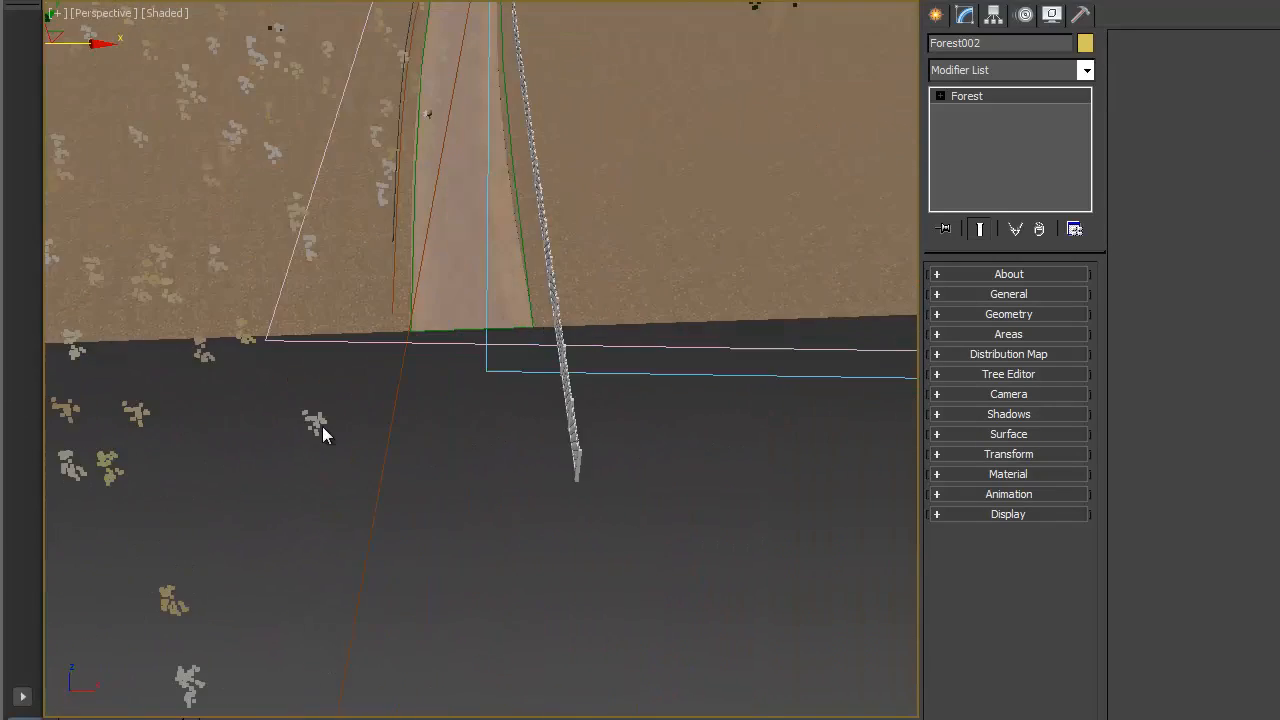
scroll(337, 358, up, 4)
scroll(337, 358, down, 3)
alt+middle_drag(337, 358, 603, 374)
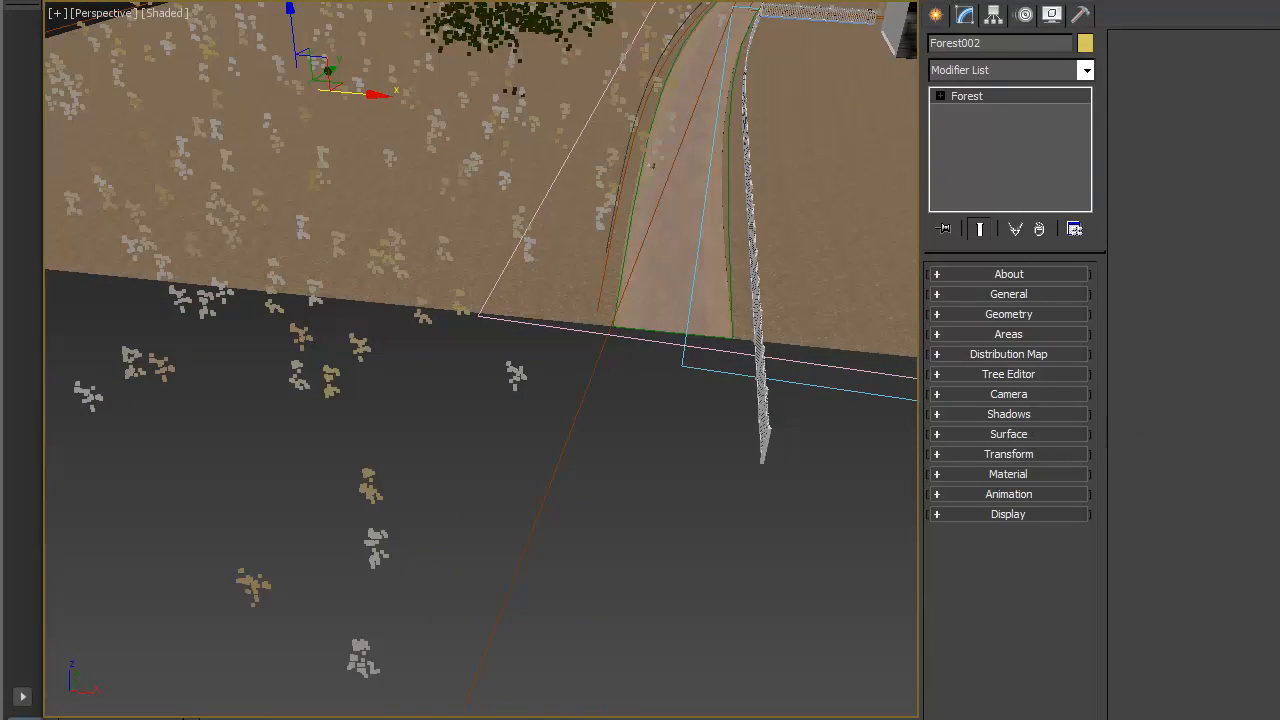
Step: Unhide and unfreeze the Lights and Cameras layer, keeping the layer manager clear of the cameras in the viewport
click(712, 2)
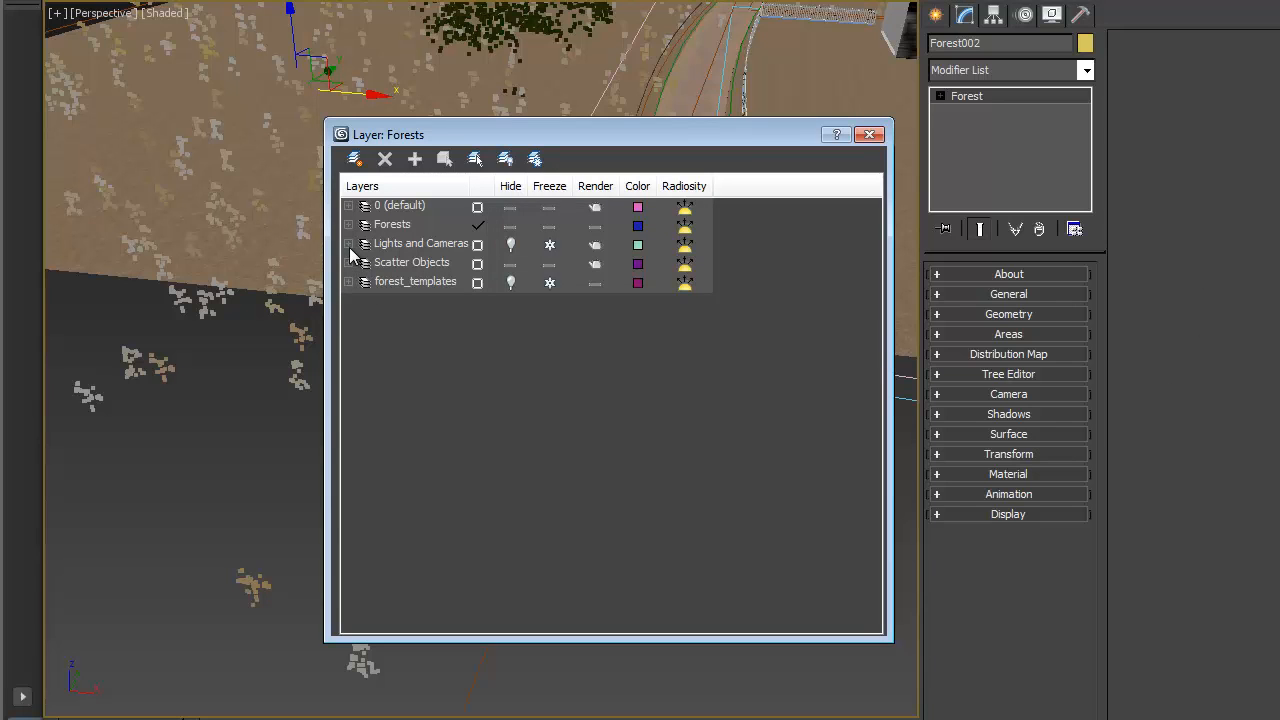
drag(560, 143, 281, 129)
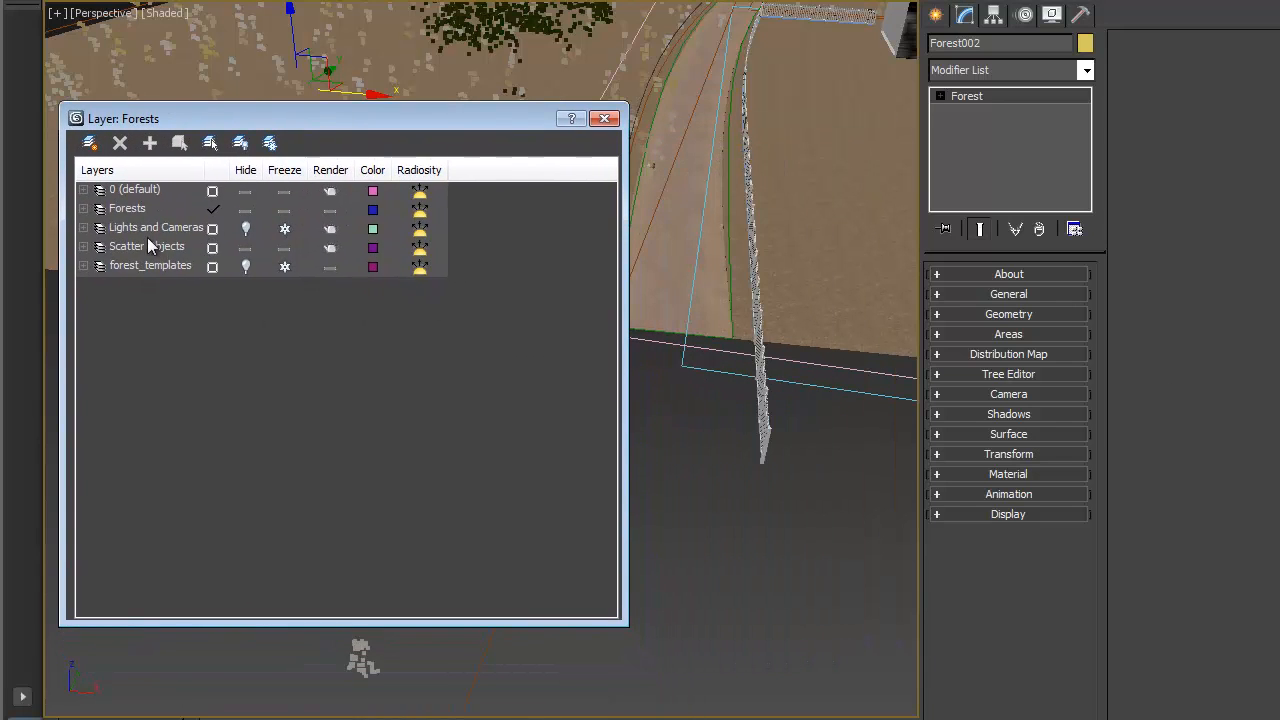
click(84, 229)
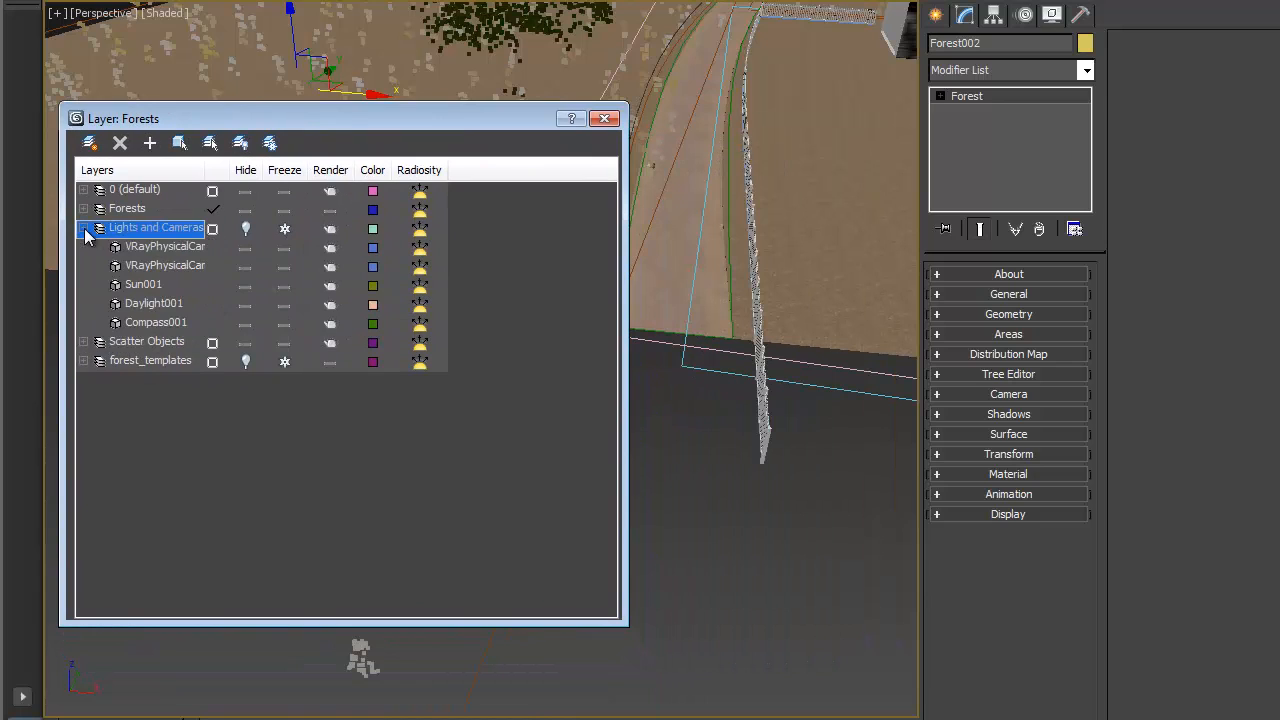
click(246, 228)
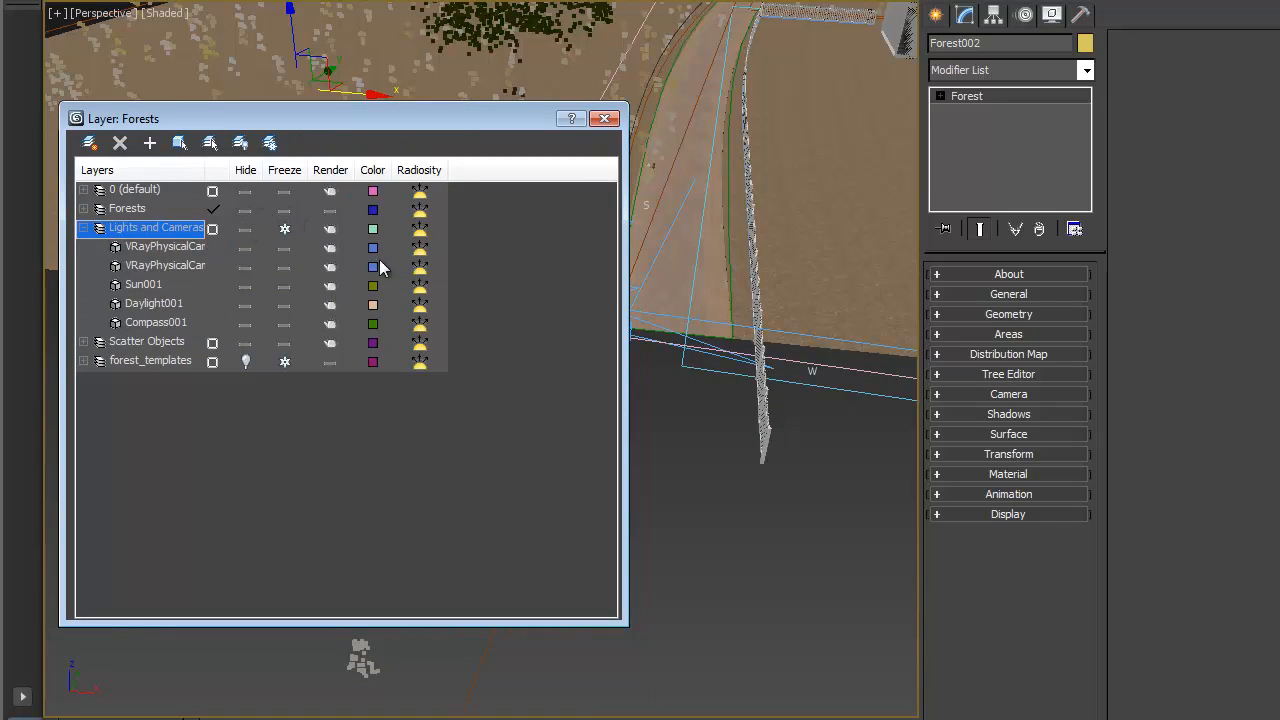
click(290, 228)
drag(378, 120, 220, 92)
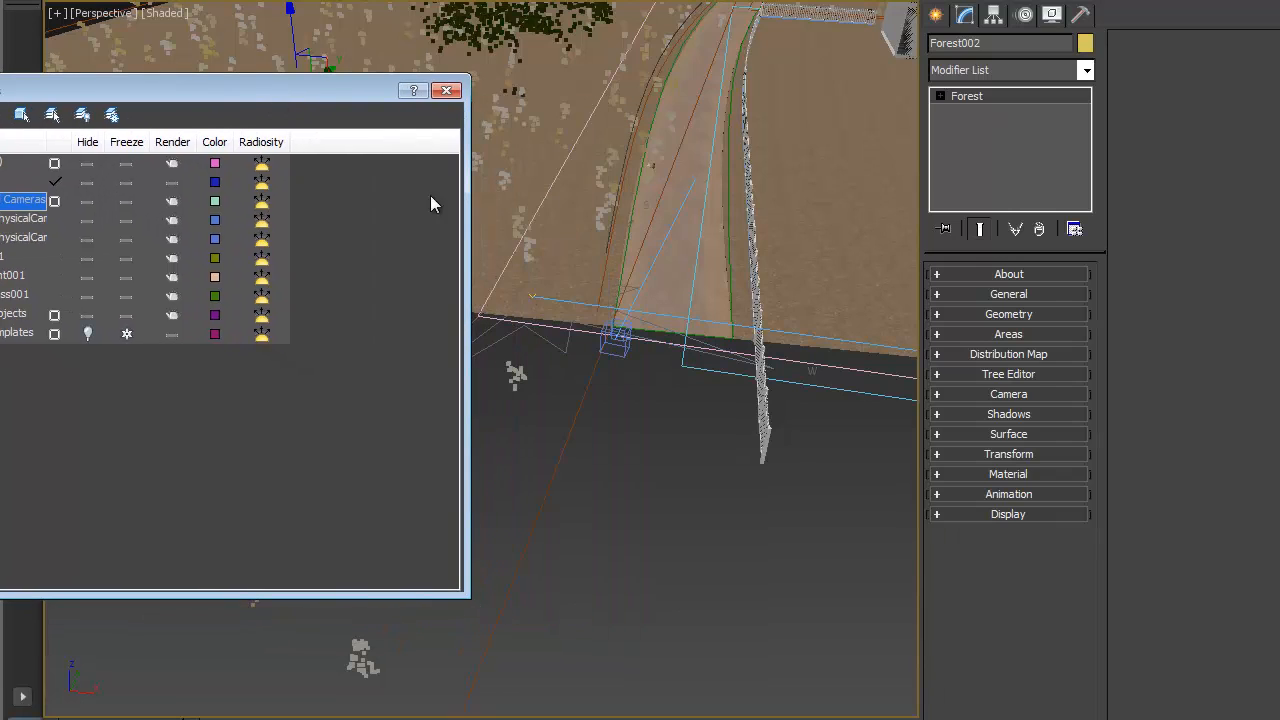
Step: Assign VRayPhysicalCamera001 at the near end of the road as the forest's camera and limit the scattering to its visibility
click(1010, 394)
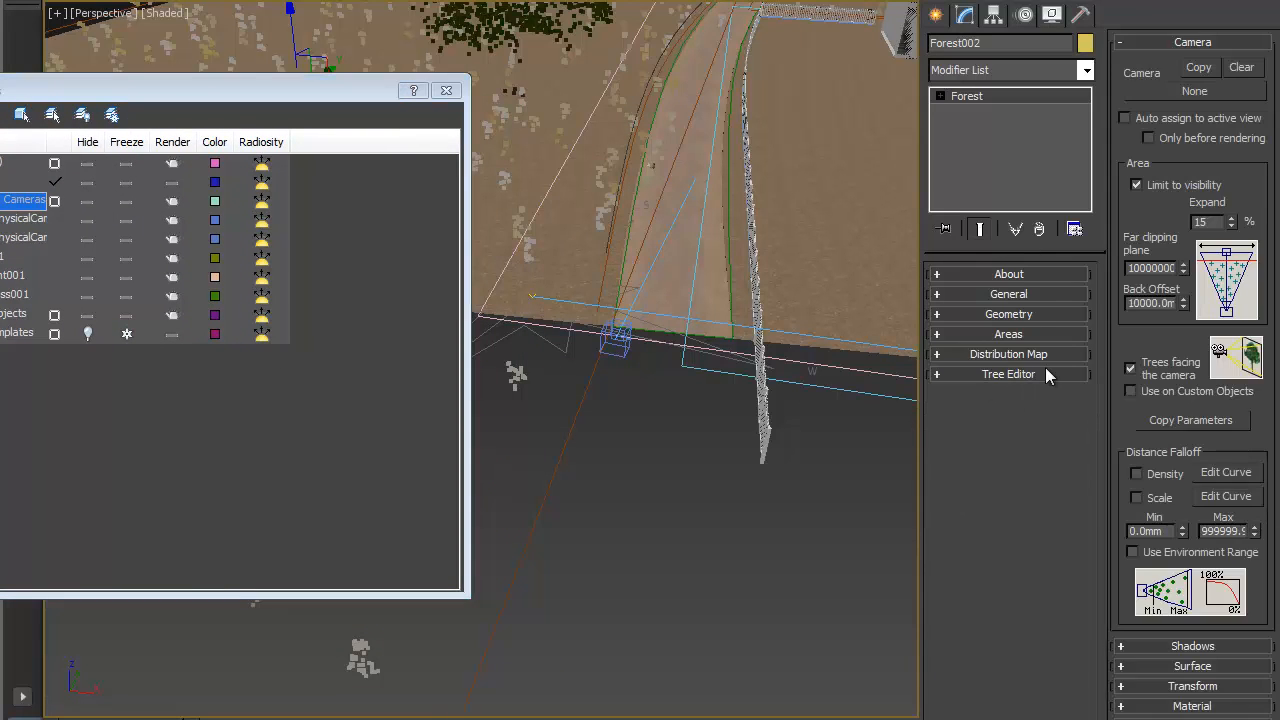
click(1172, 92)
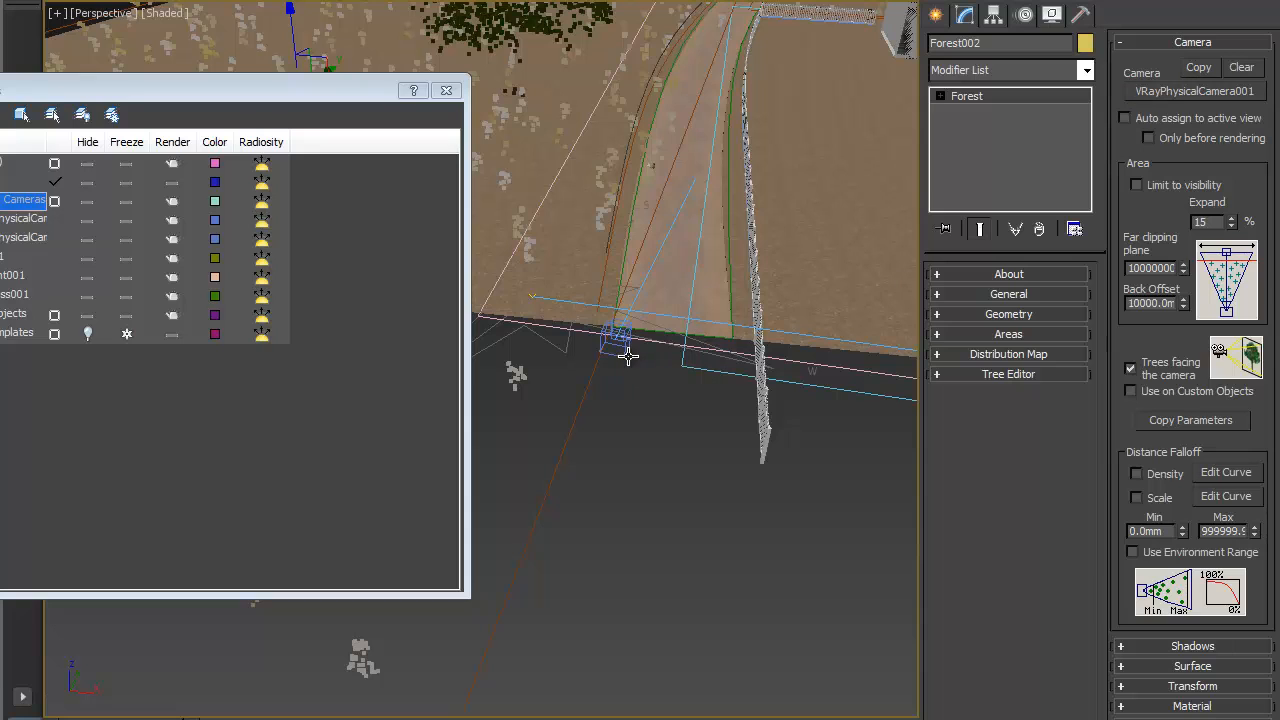
drag(313, 90, 413, 347)
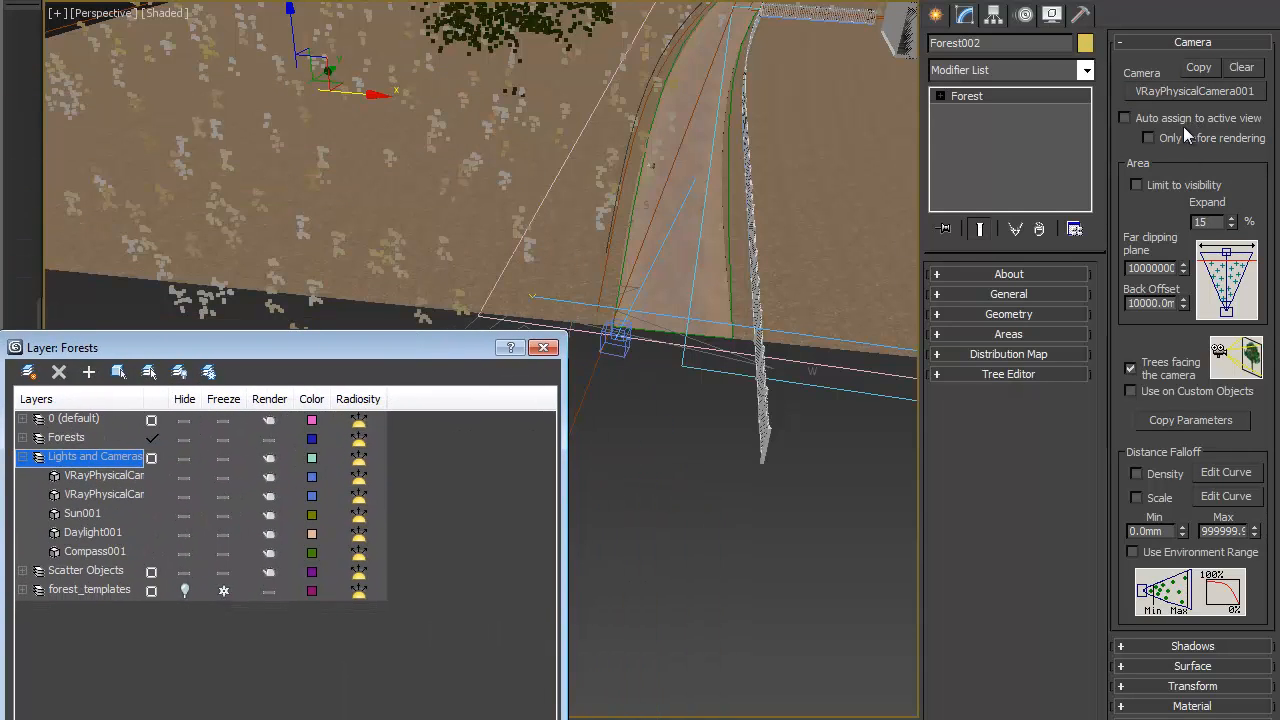
click(1157, 184)
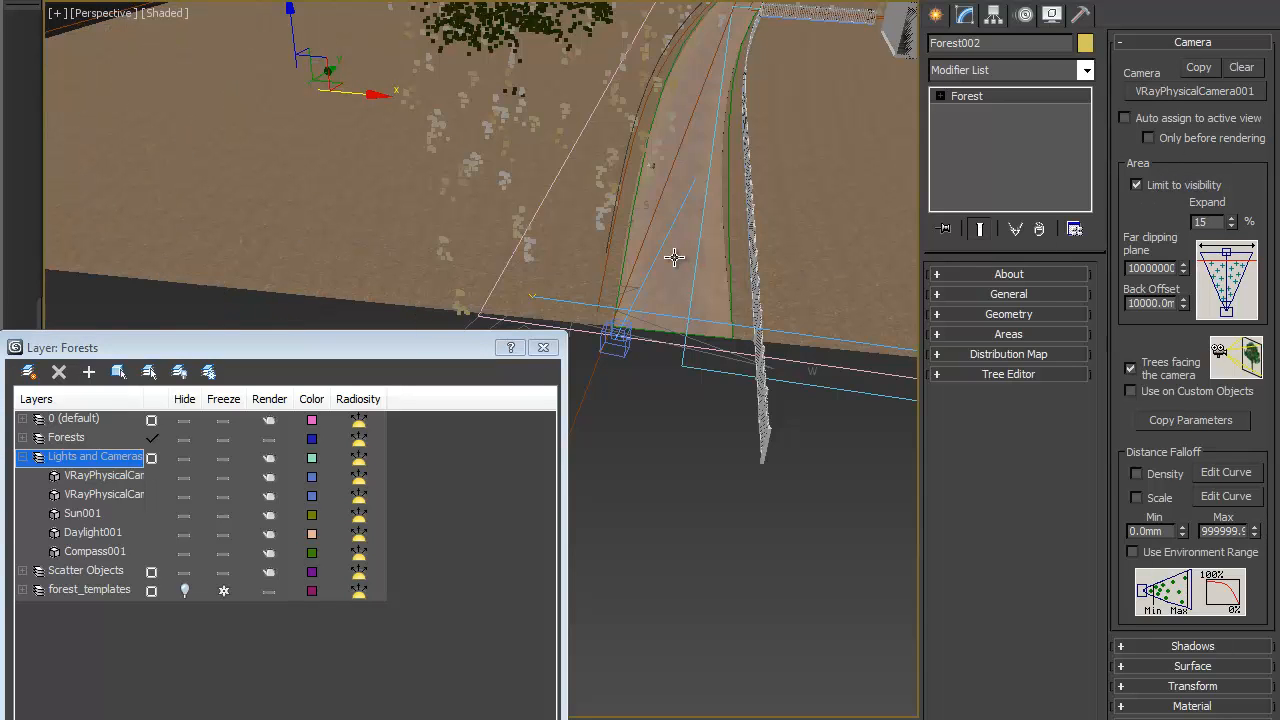
Step: Close the layer manager and examine from above how the camera limits the sunflower scattering on both fields
scroll(674, 257, down, 4)
alt+middle_drag(690, 244, 637, 310)
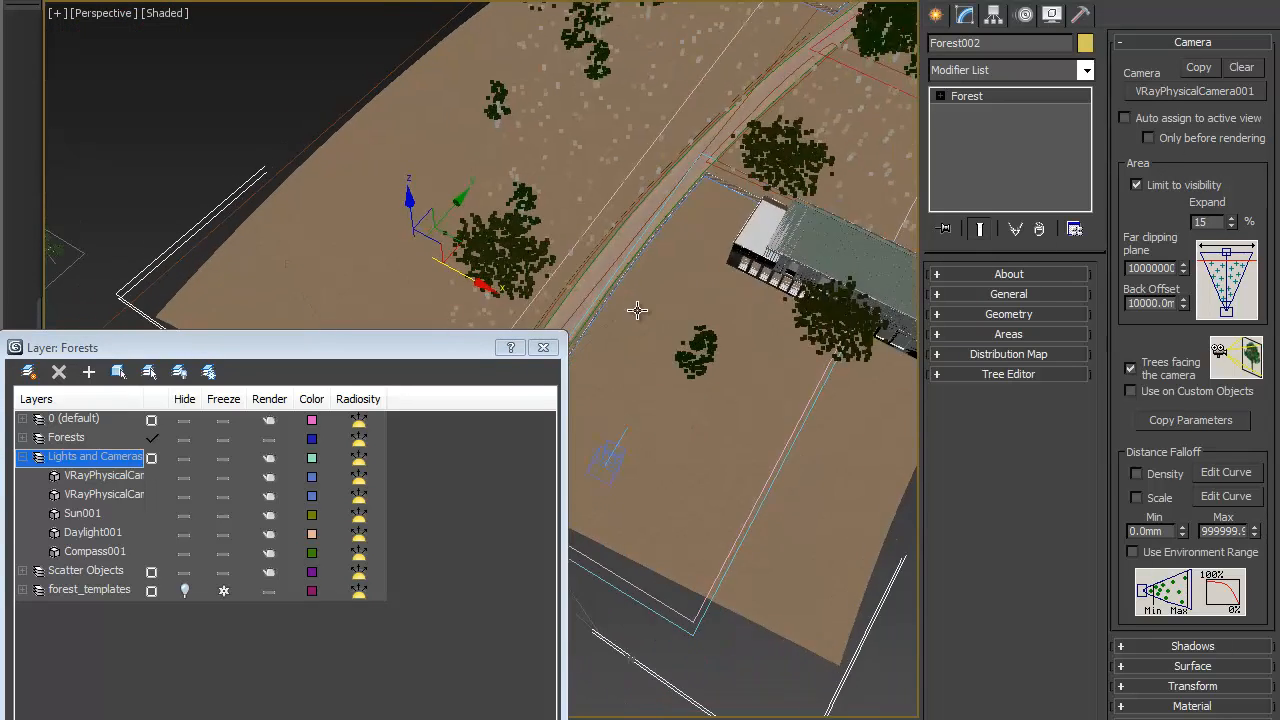
drag(377, 346, 371, 299)
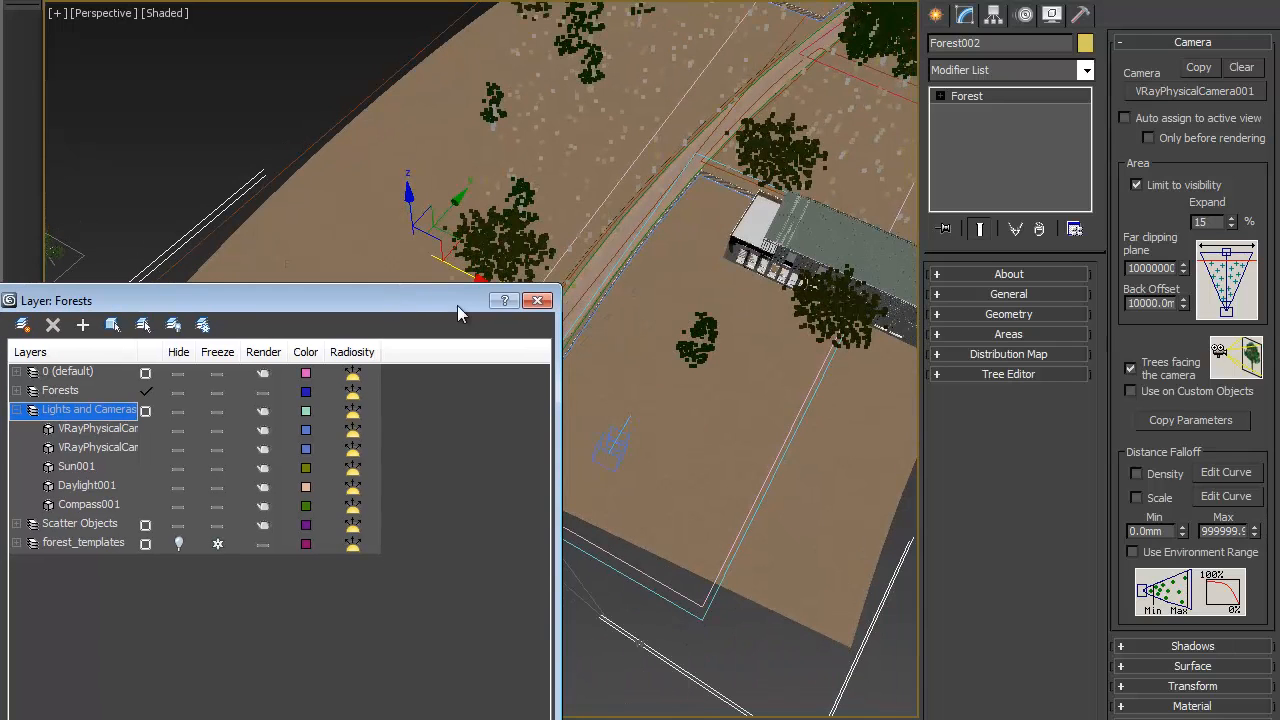
click(531, 308)
alt+middle_drag(586, 371, 594, 345)
scroll(595, 331, up, 3)
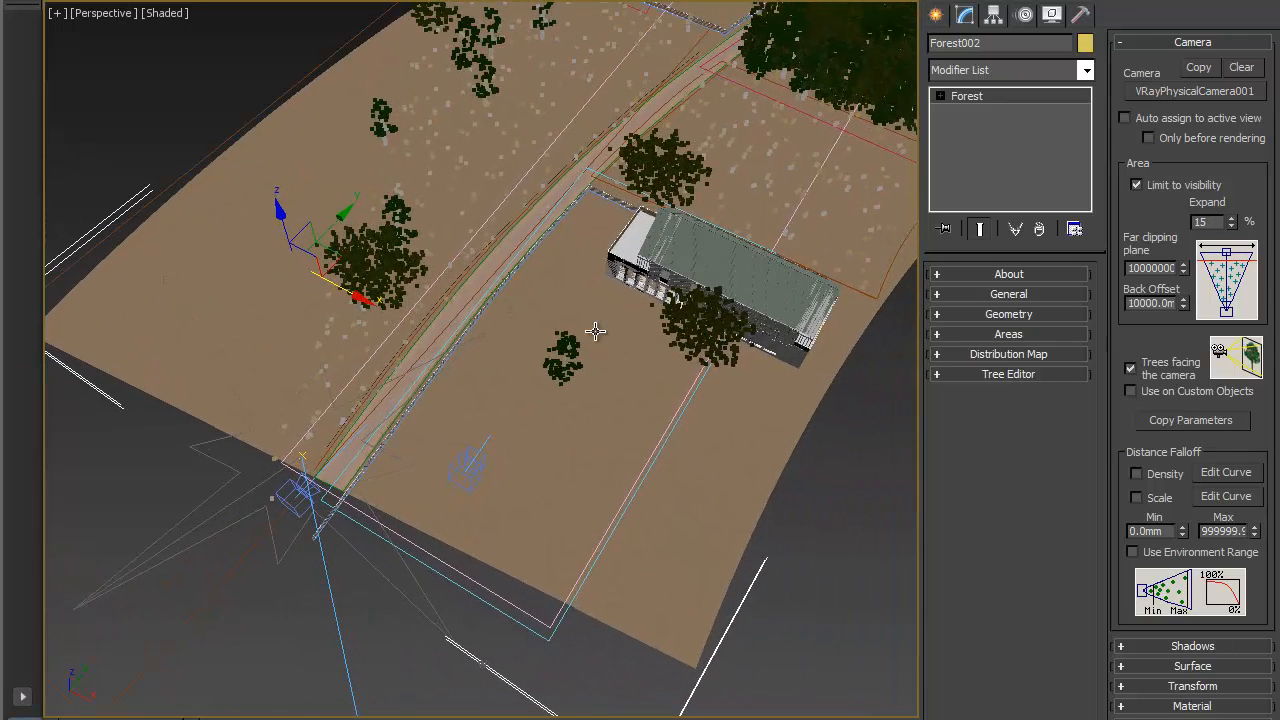
scroll(595, 331, up, 2)
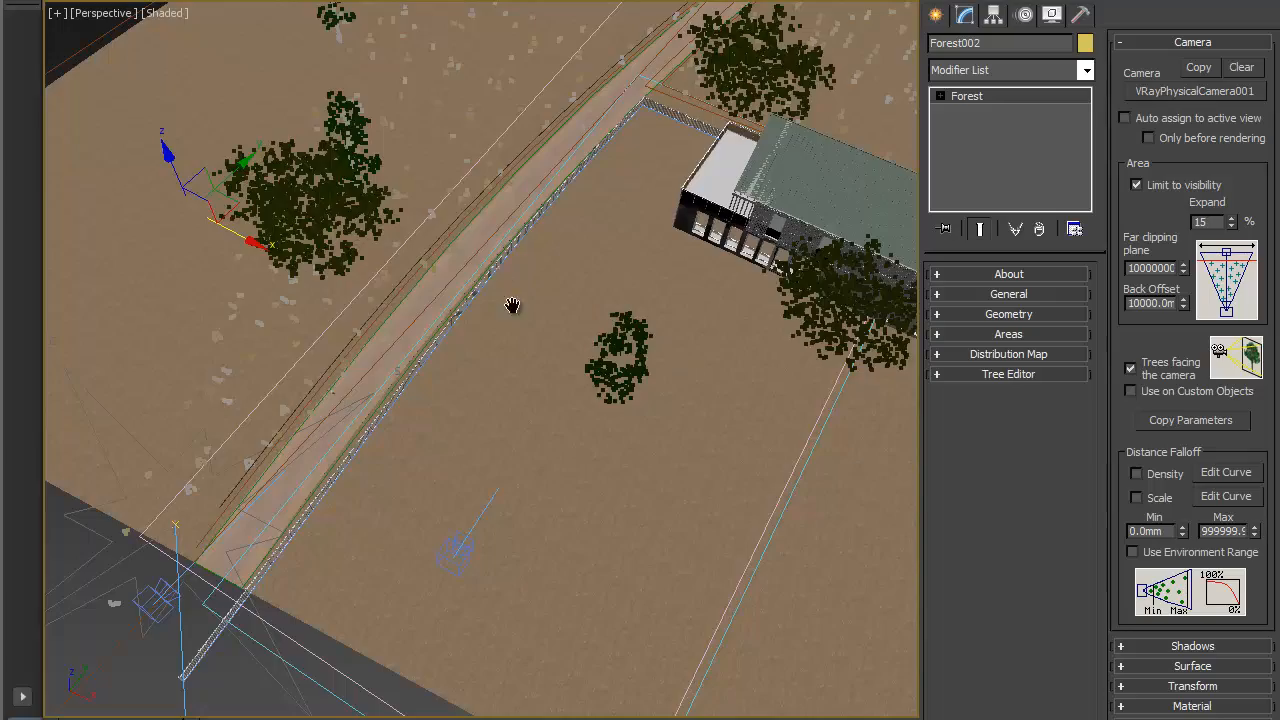
middle_drag(514, 306, 506, 486)
middle_drag(641, 351, 596, 281)
Step: Set the distribution map's X density to 22600 mm for the sunflower forest
click(1142, 42)
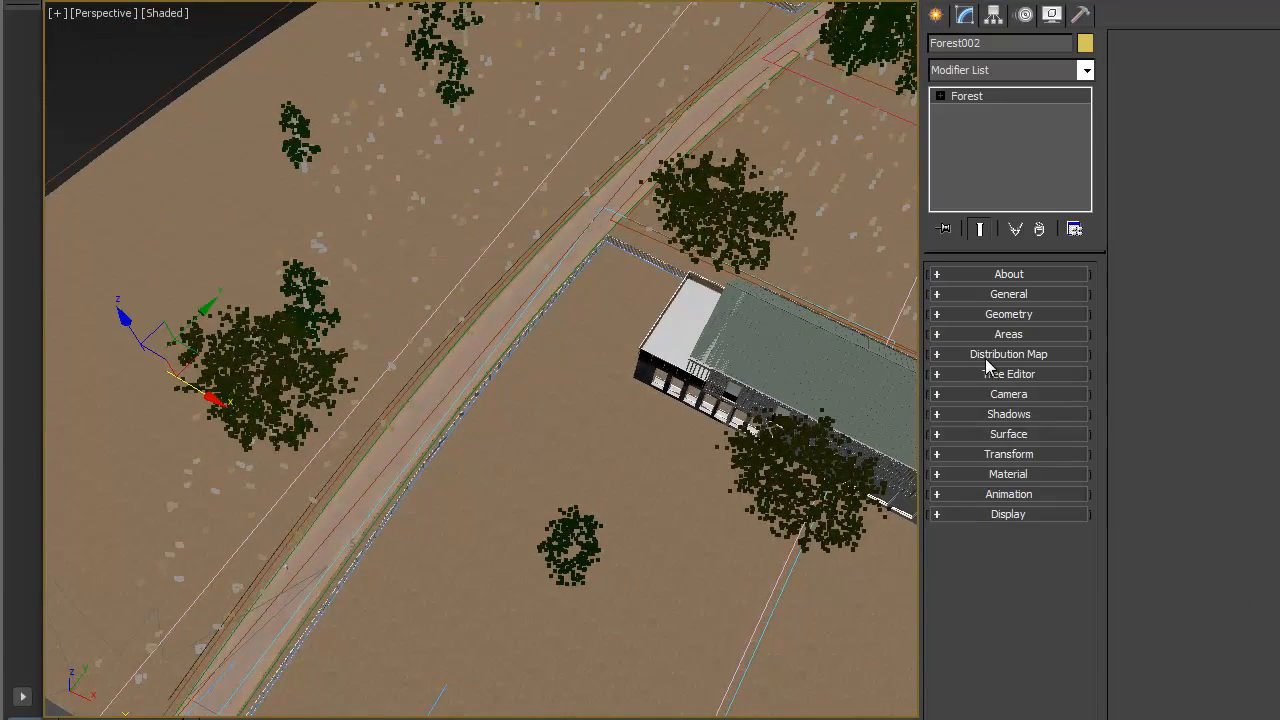
click(985, 358)
double_click(1213, 373)
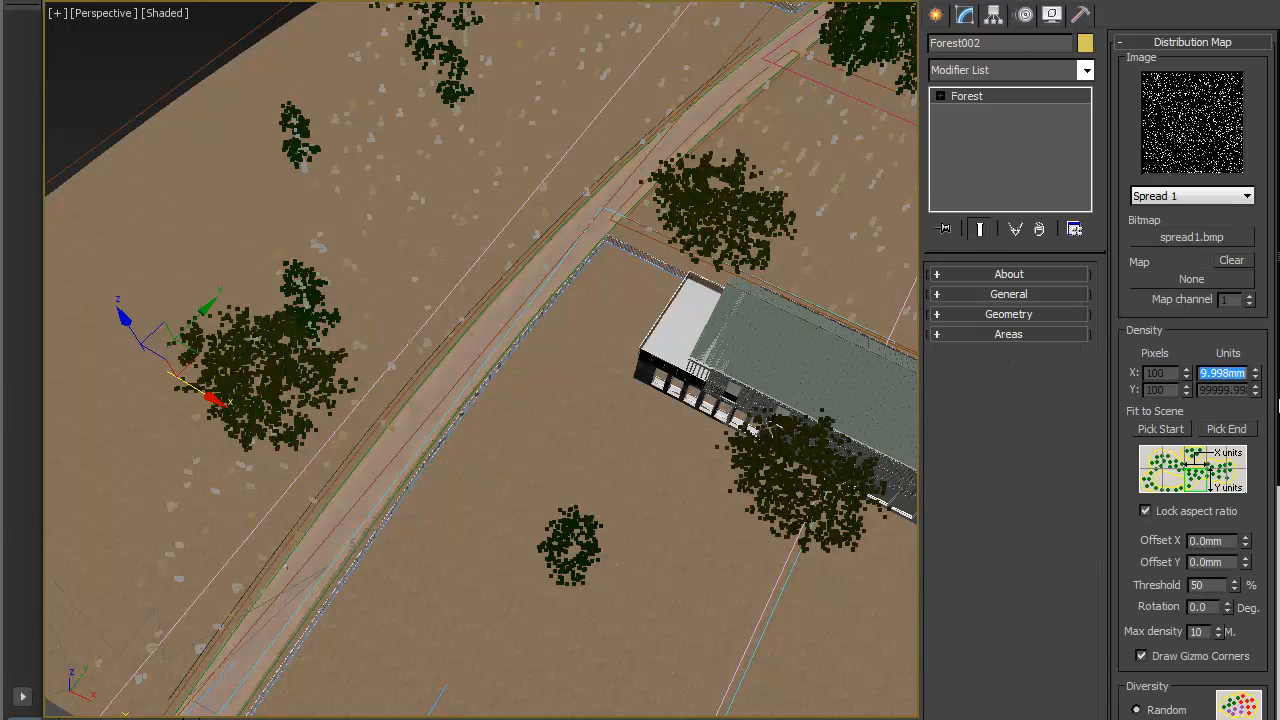
text(22600)
key(Return)
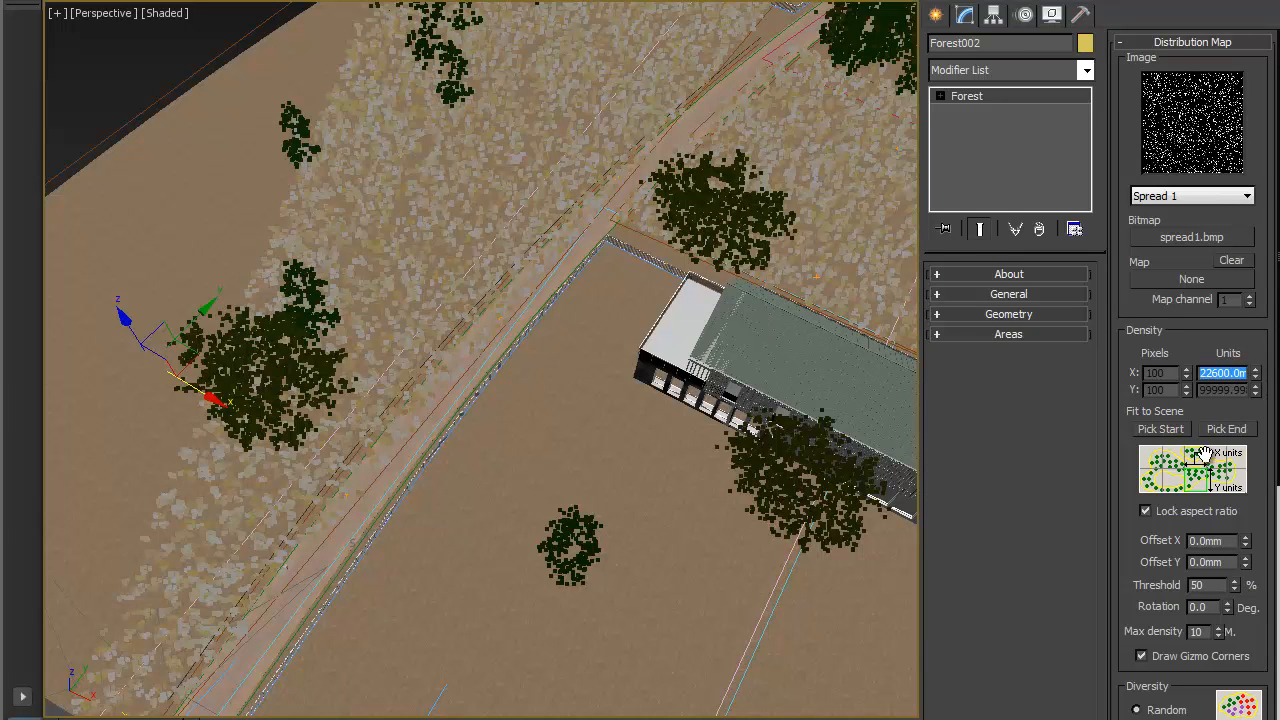
text(c)
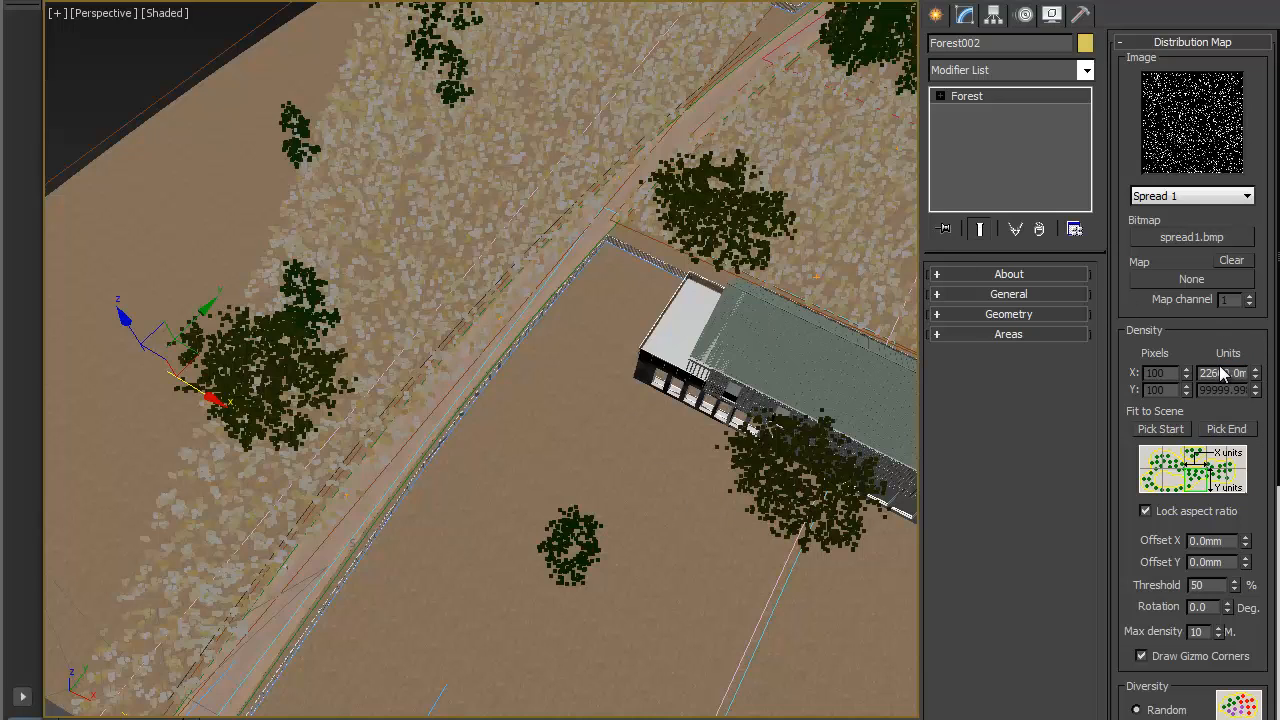
Step: View the scene through VRayPhysicalCamera001 and set the sunflower forest's global scale to 120%
text(c)
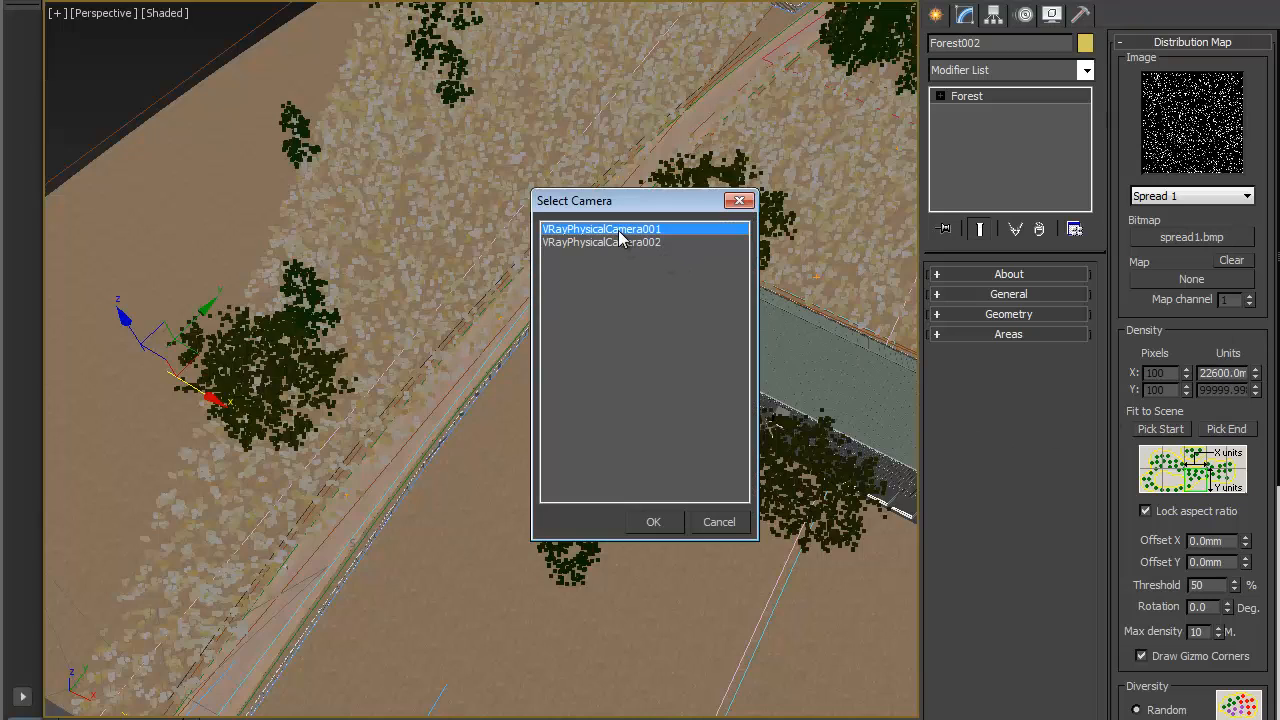
double_click(618, 230)
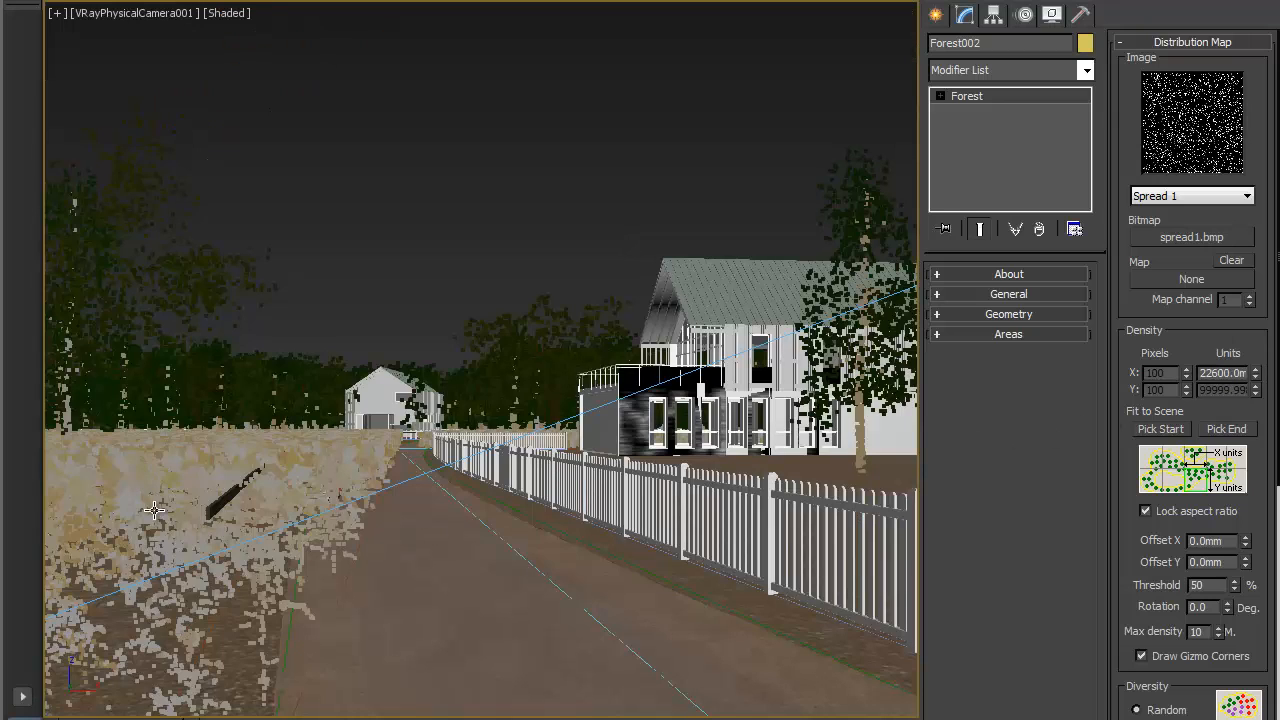
click(1023, 314)
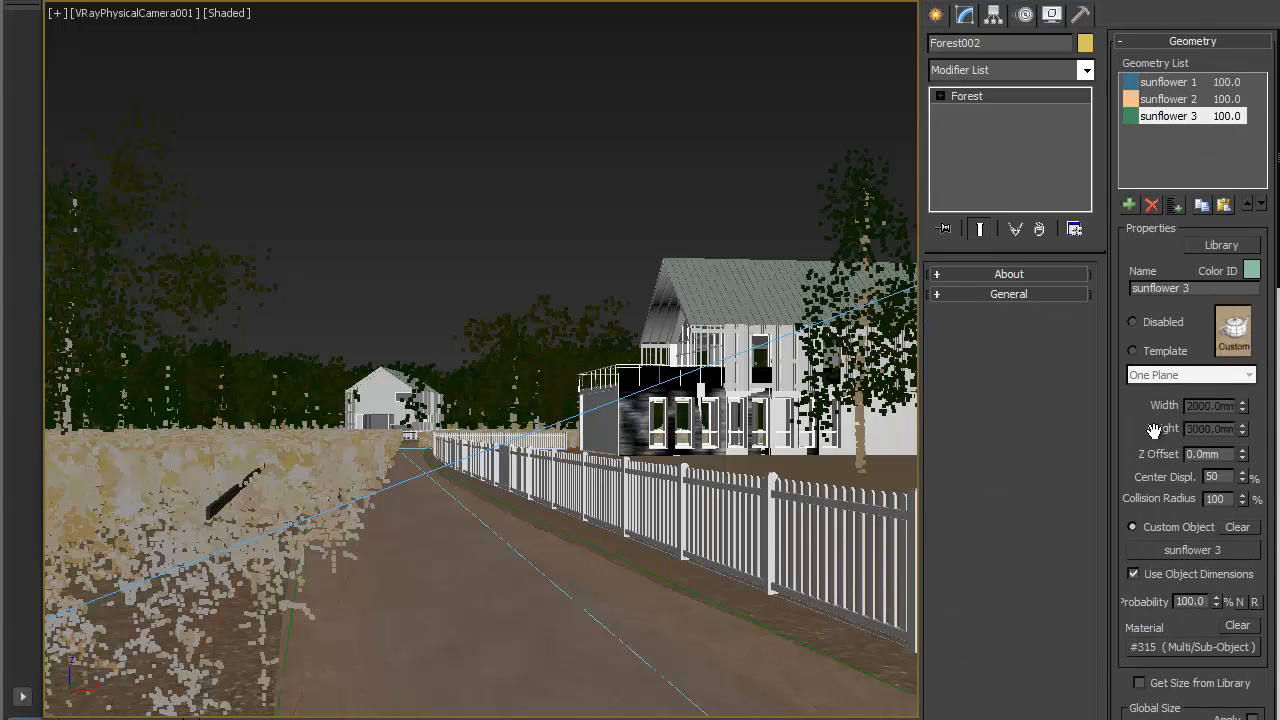
scroll(1191, 550, down, 5)
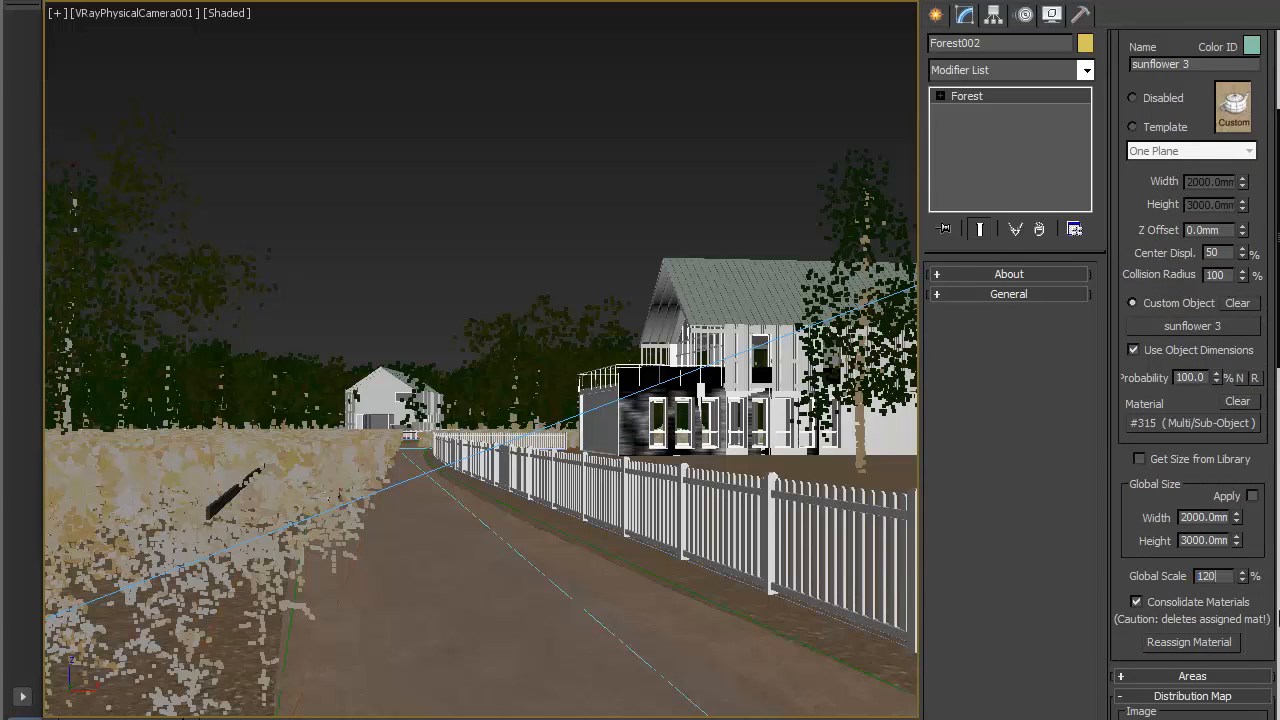
key(Return)
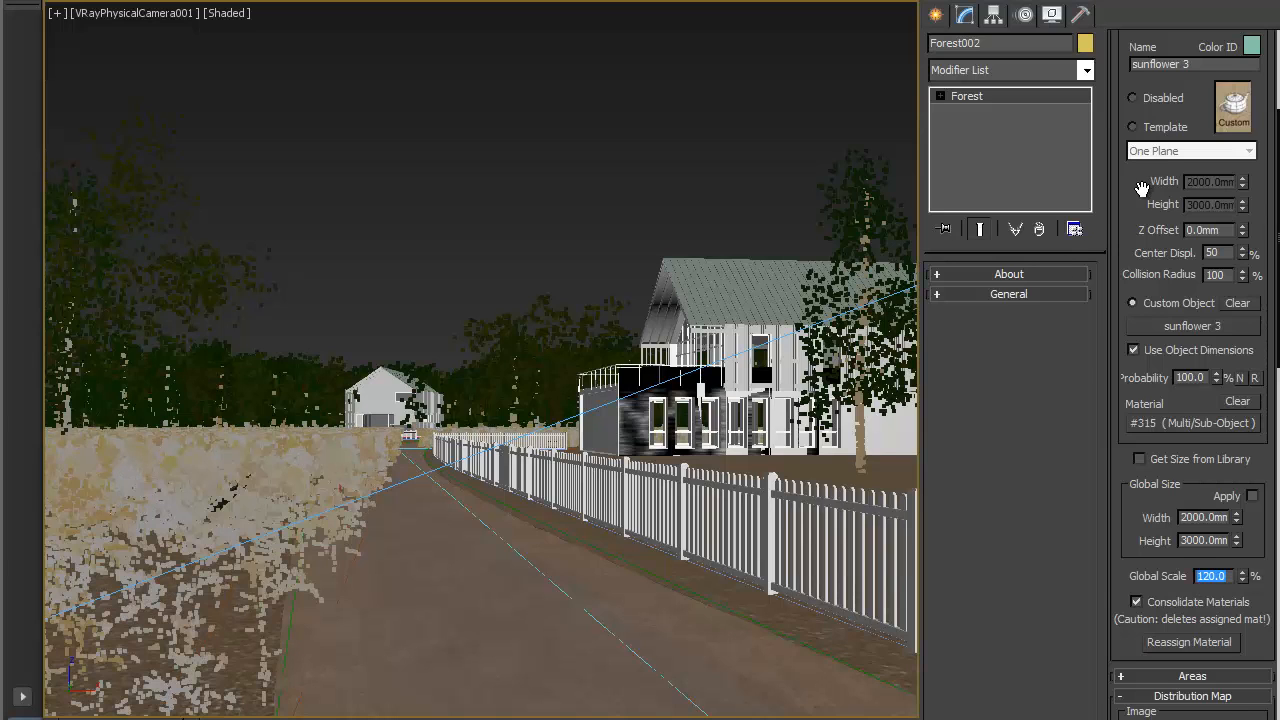
scroll(1180, 180, up, 5)
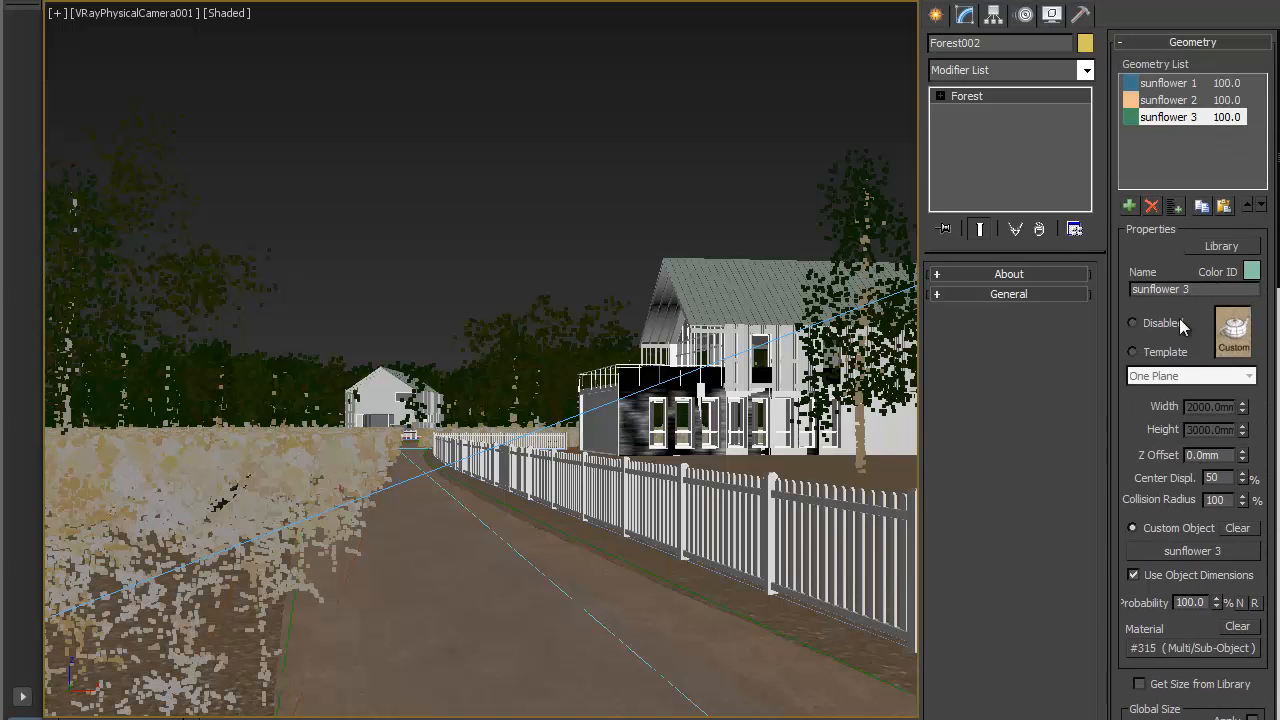
click(1179, 44)
click(1176, 41)
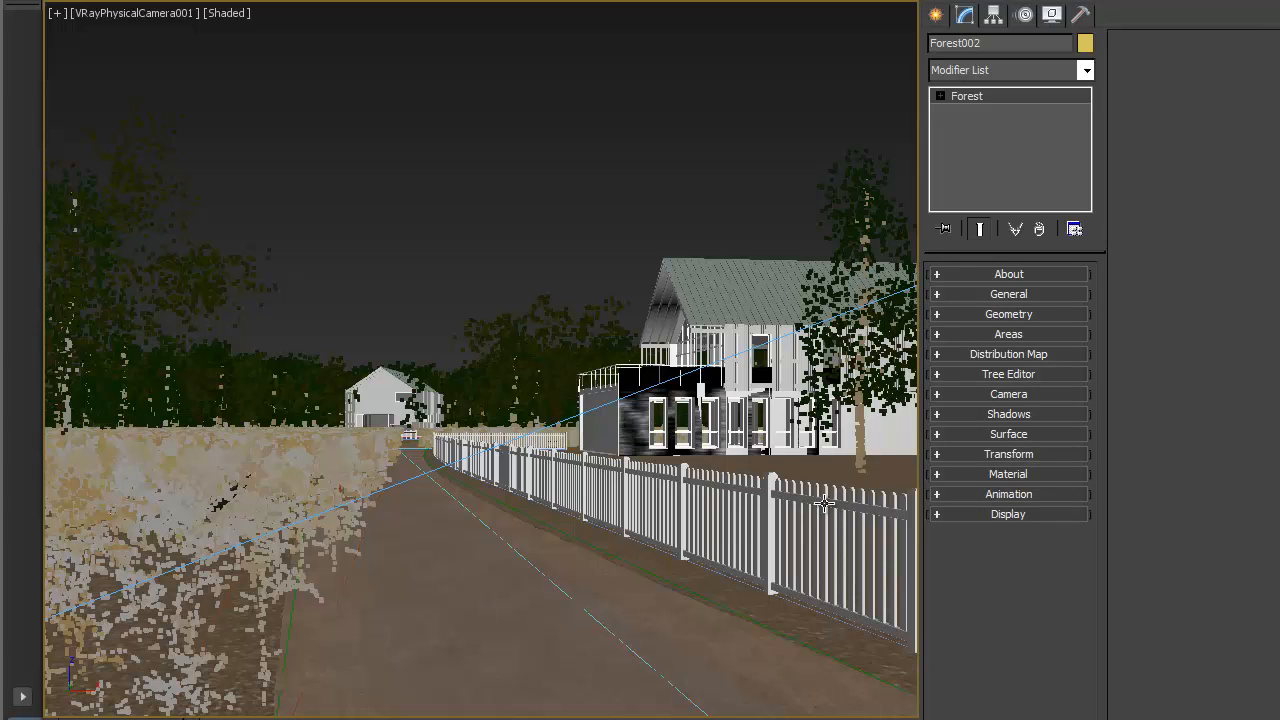
Step: Enable random rotation for the sunflowers, ranging from -10 to 10 degrees on both X and Y
click(1008, 454)
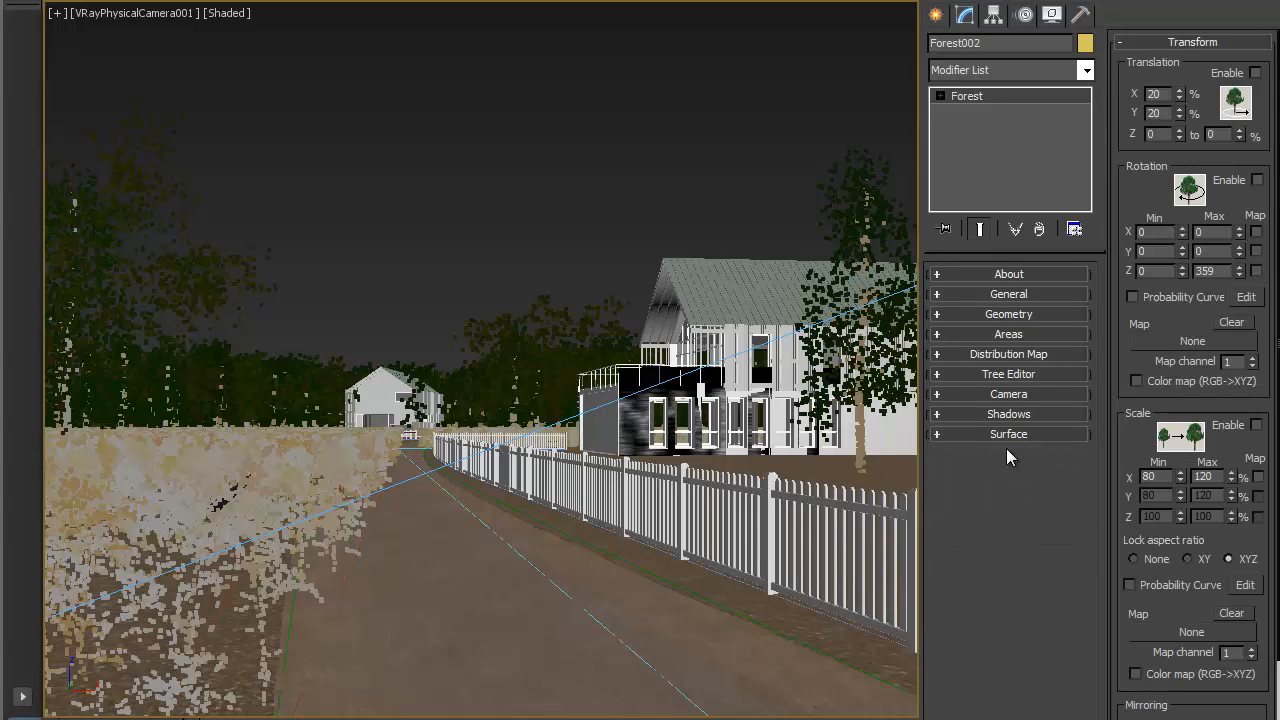
click(1257, 181)
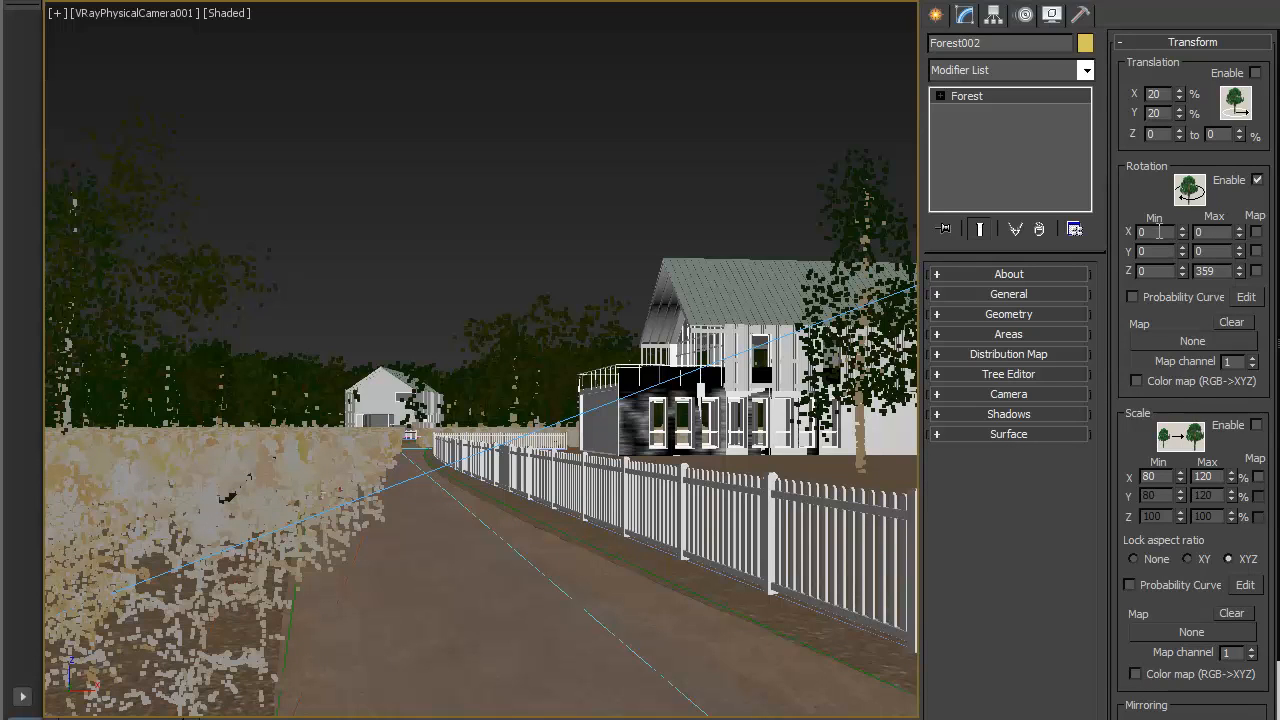
text(-10)
key(Tab)
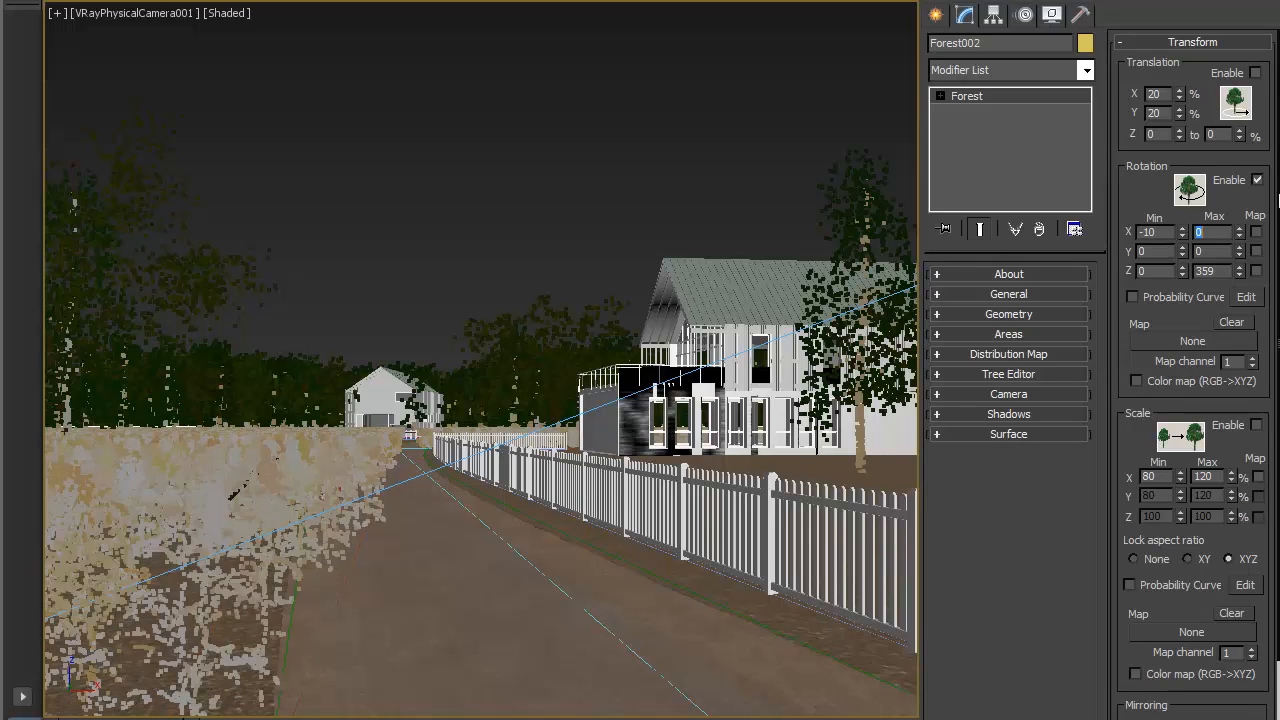
key(Return)
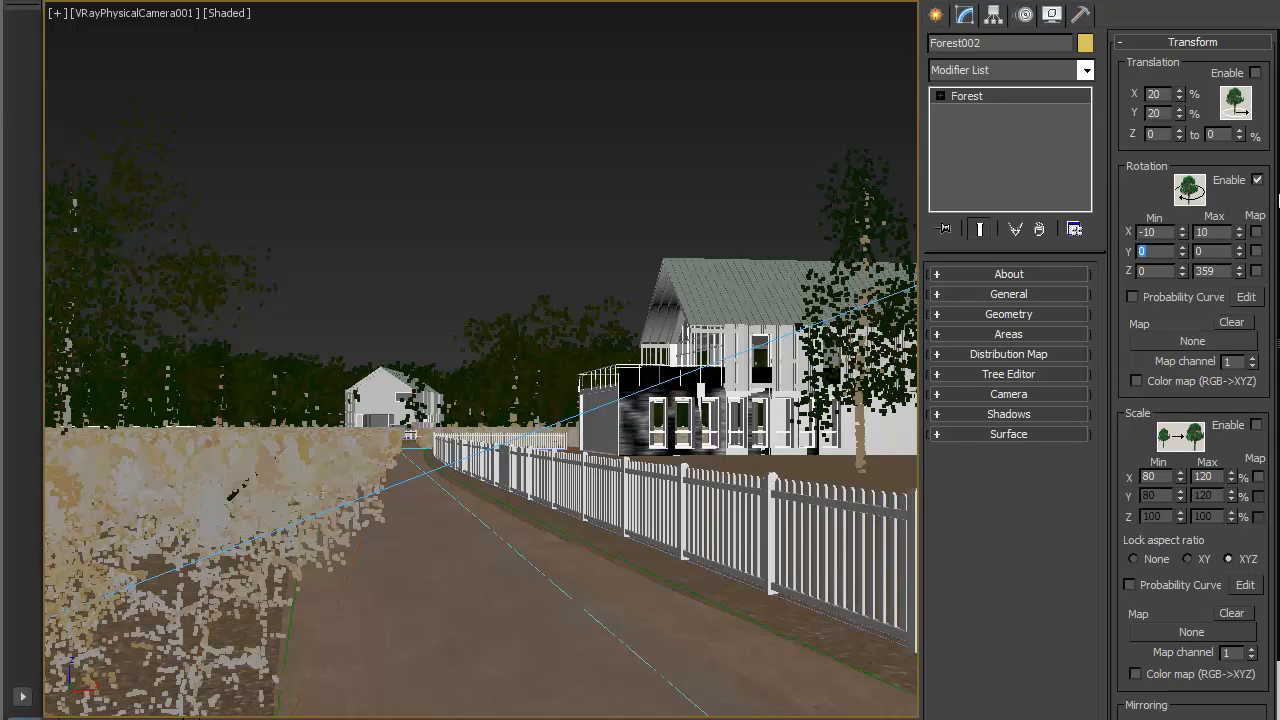
text(-10)
key(Tab)
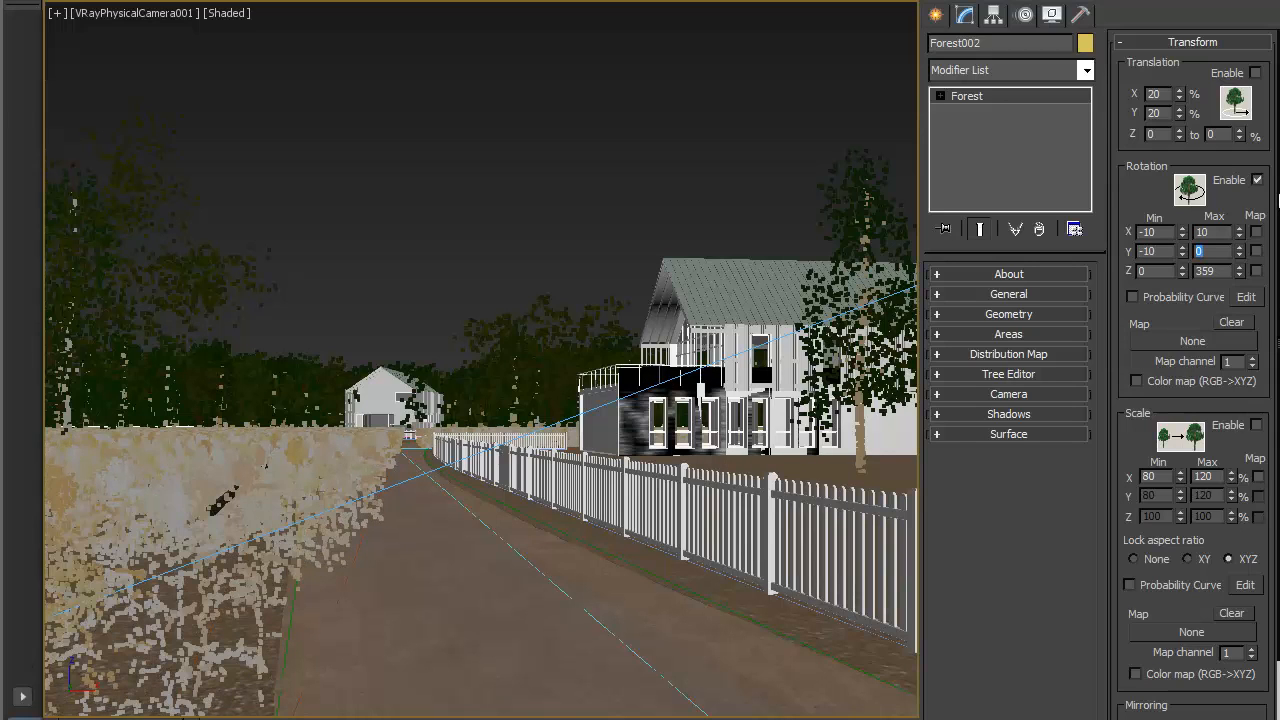
key(Return)
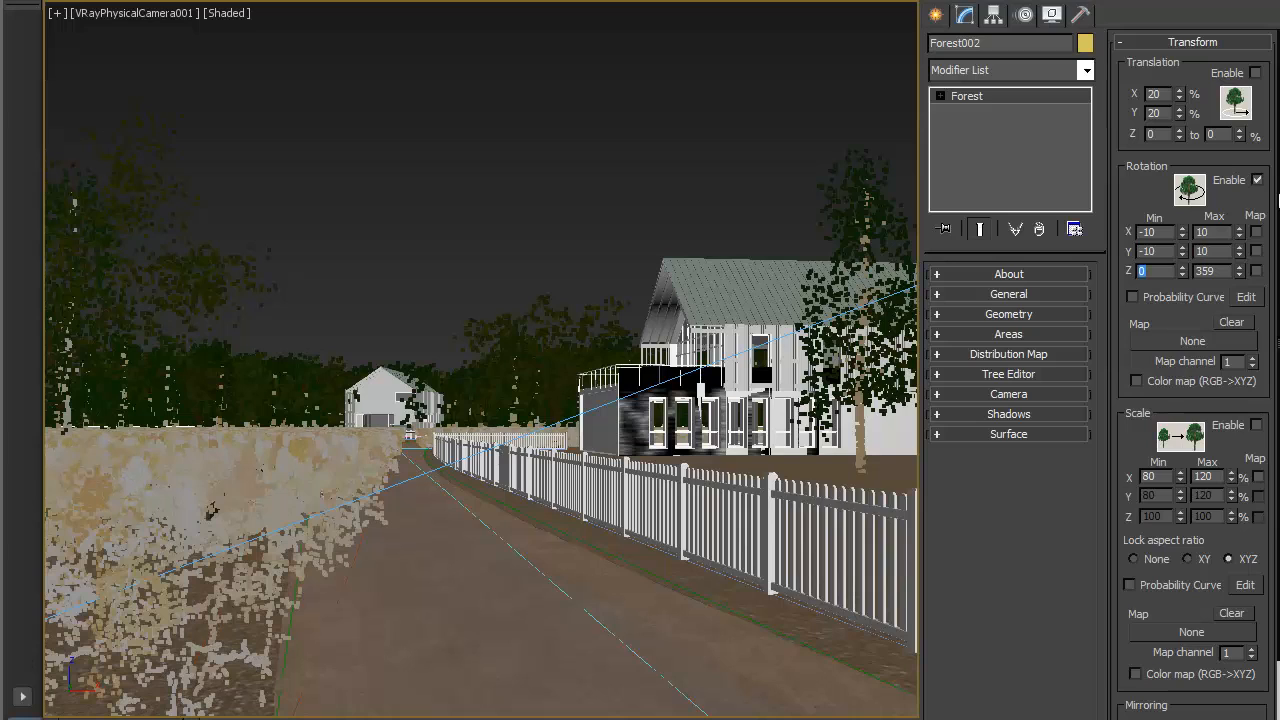
Step: Set the sunflowers' Z rotation range to -40 to 40 degrees and enable random scaling
text(-40)
key(Tab)
text(40)
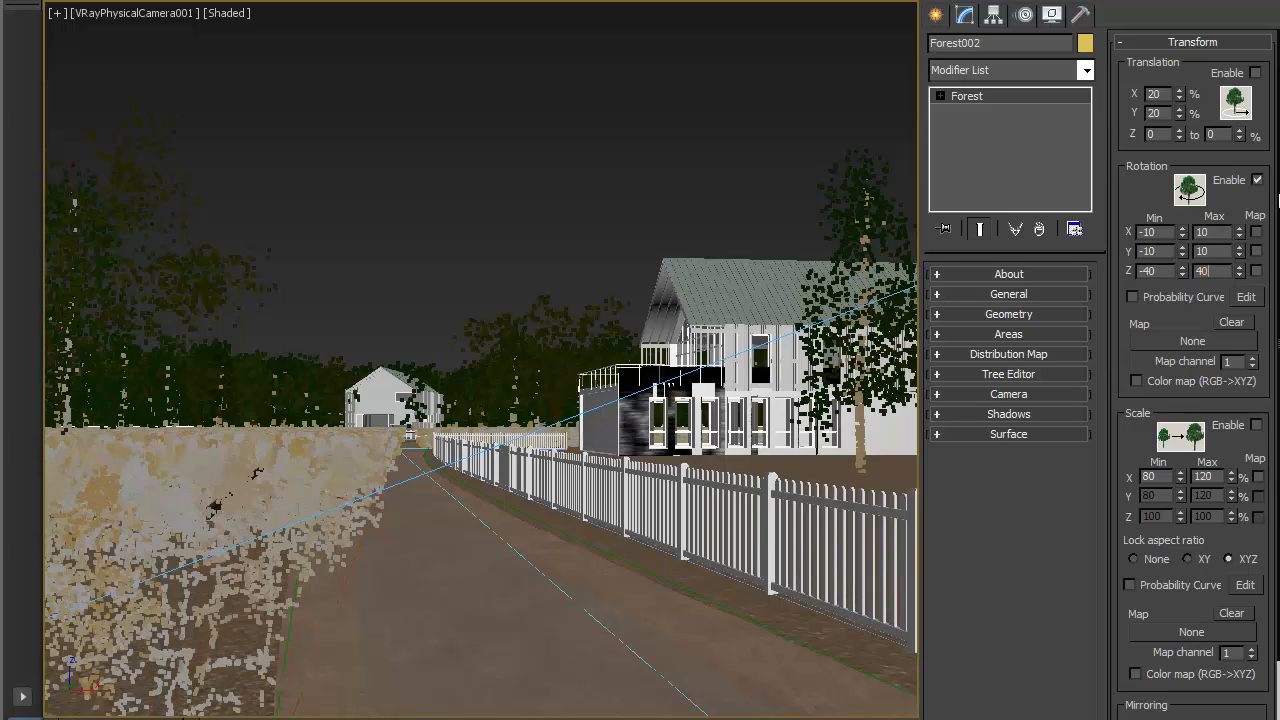
key(Return)
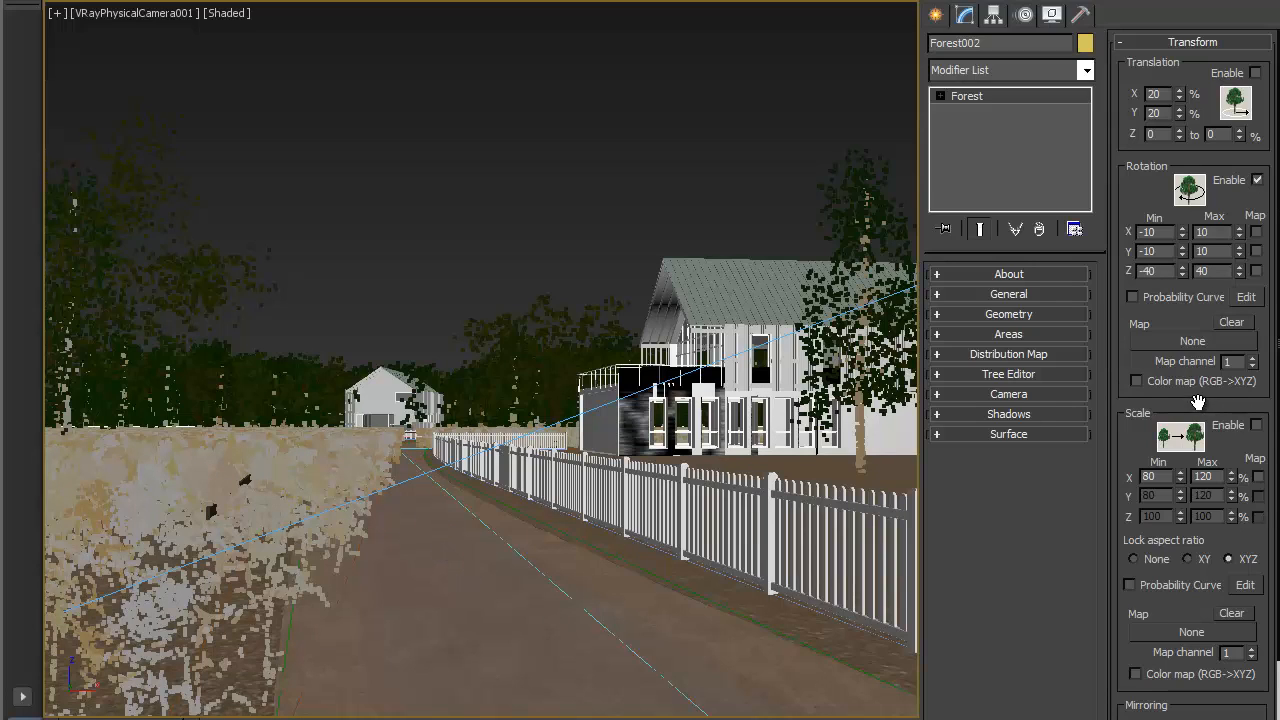
click(1256, 425)
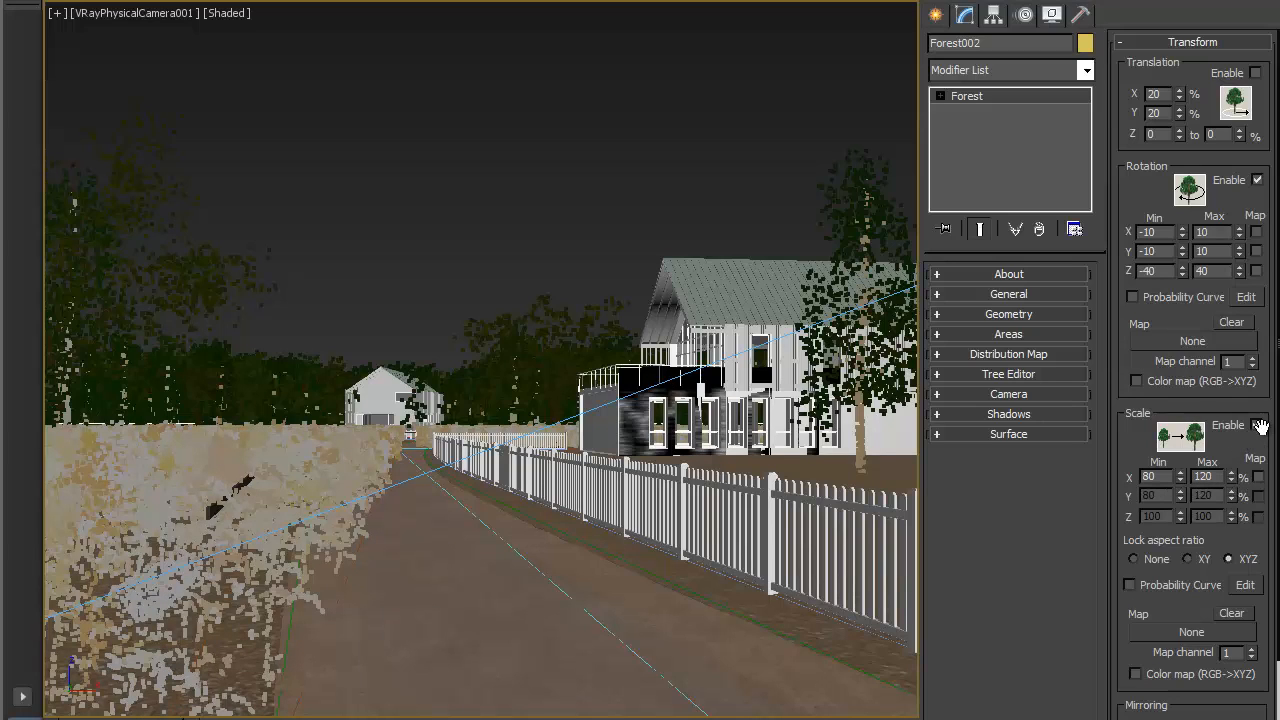
Step: Examine the sunflower field and its edge along the road from above in the perspective view
click(497, 505)
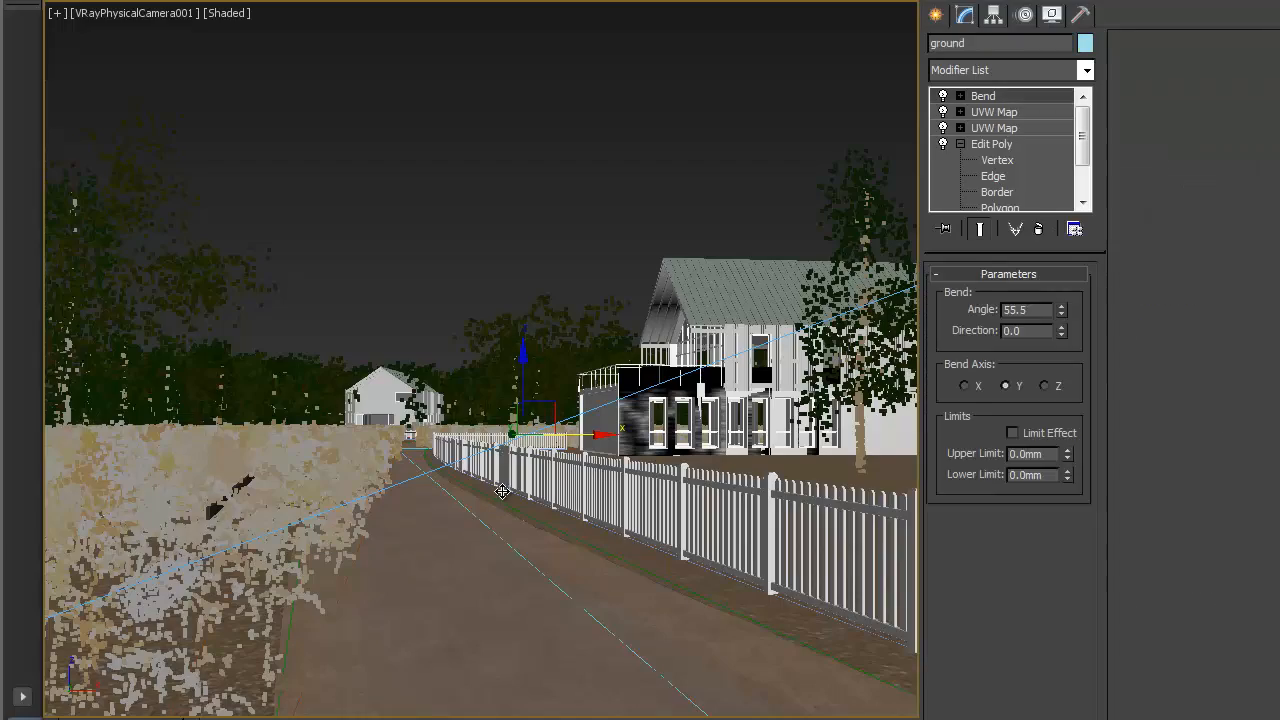
key(p)
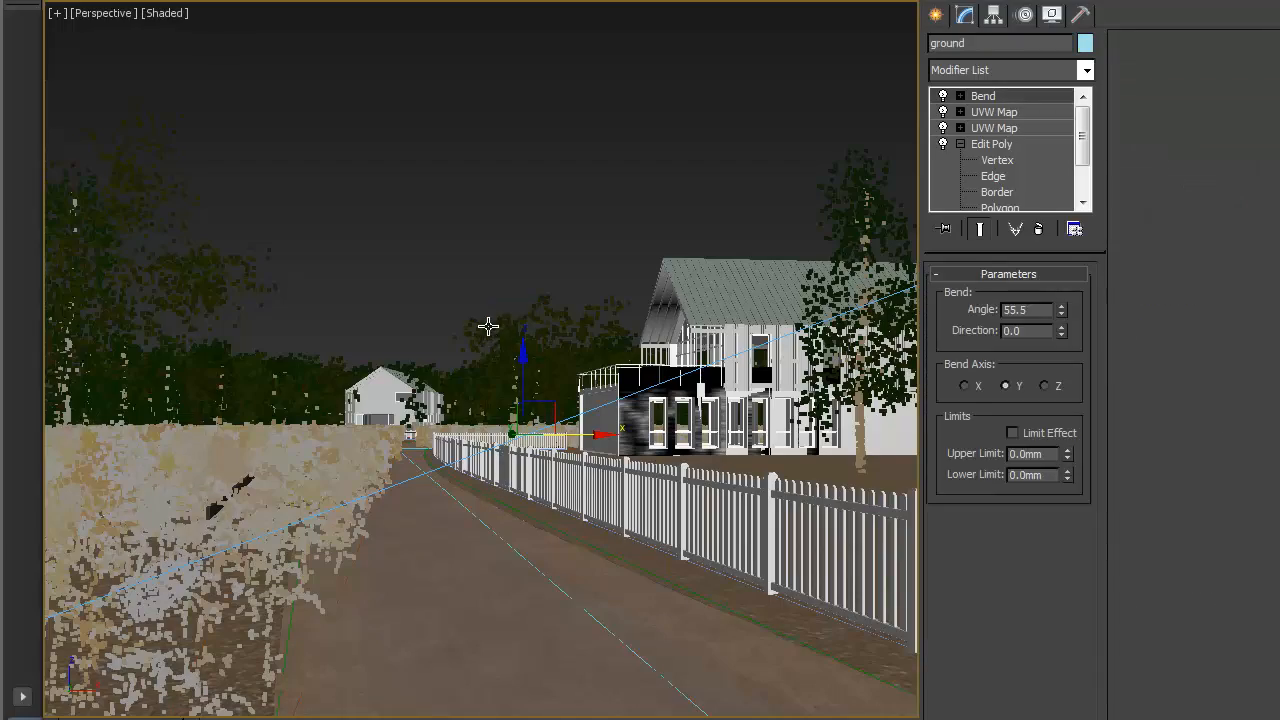
key(z)
alt+middle_drag(542, 362, 348, 363)
scroll(583, 374, down, 5)
middle_drag(583, 374, 469, 541)
scroll(403, 440, down, 2)
scroll(551, 454, down, 5)
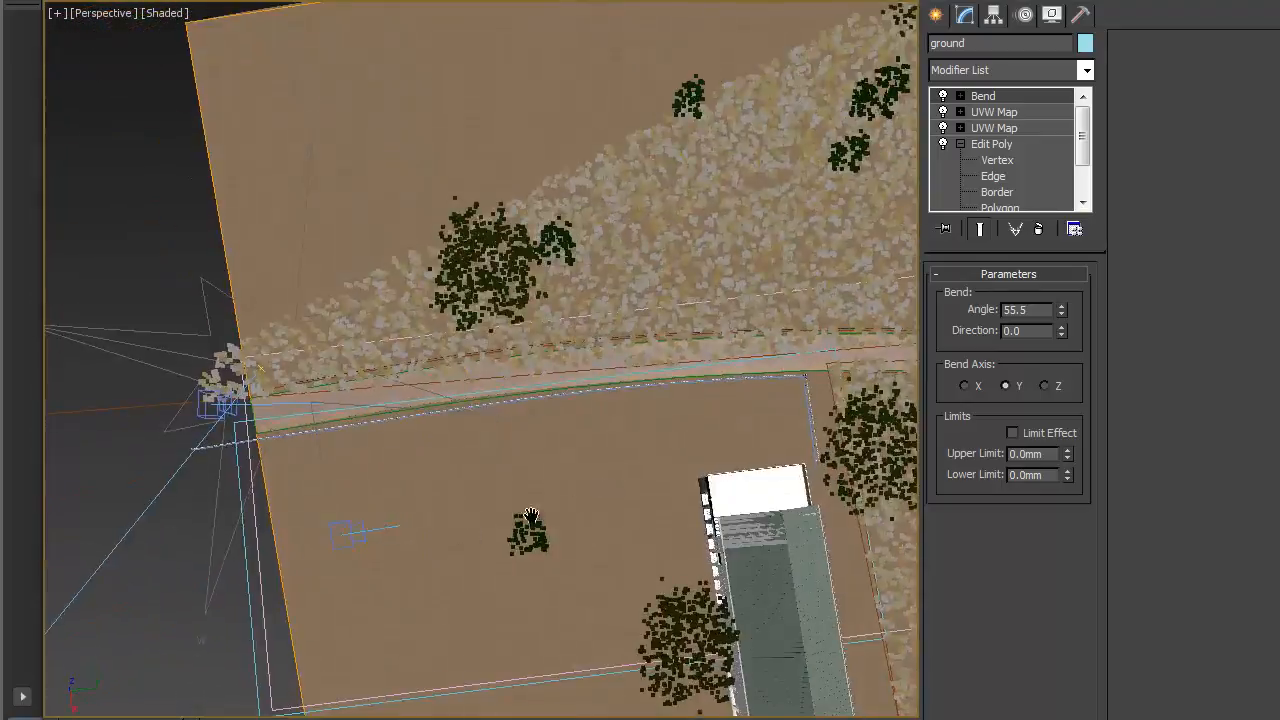
middle_drag(533, 515, 37, 529)
alt+middle_drag(137, 523, 317, 480)
middle_drag(288, 537, 340, 114)
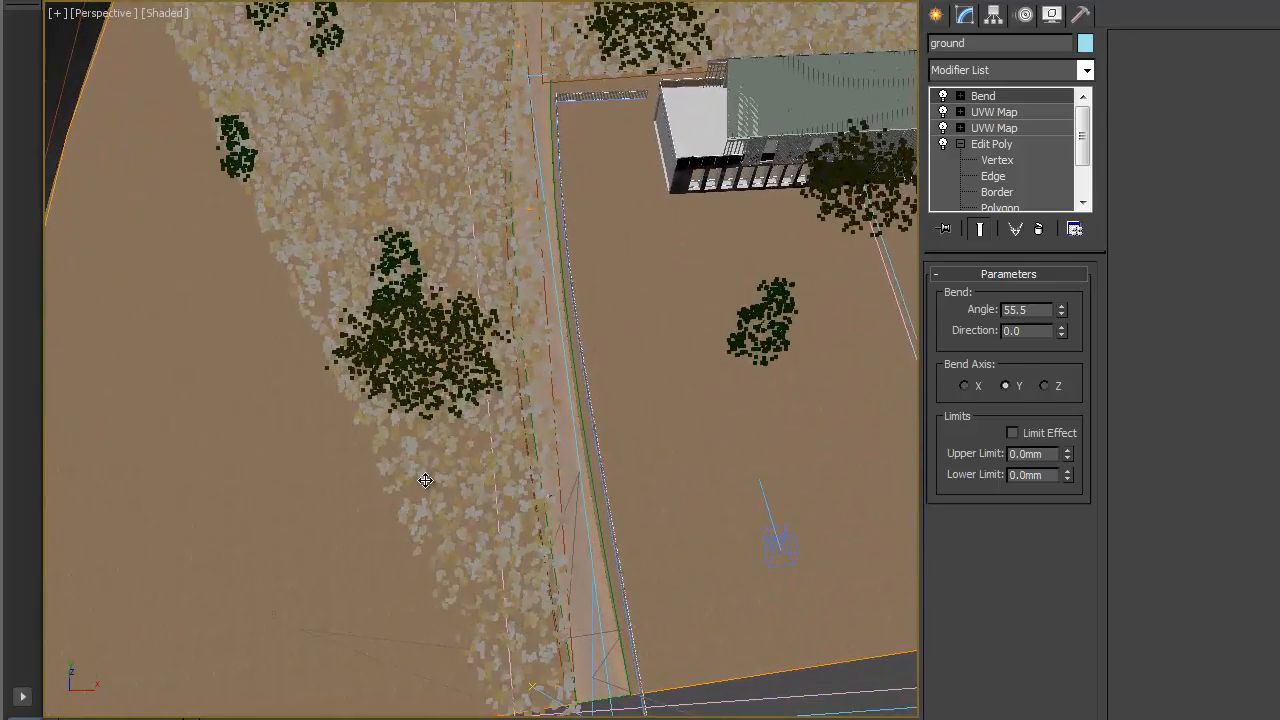
middle_drag(426, 477, 345, 386)
middle_drag(896, 266, 826, 405)
alt+middle_drag(868, 352, 837, 349)
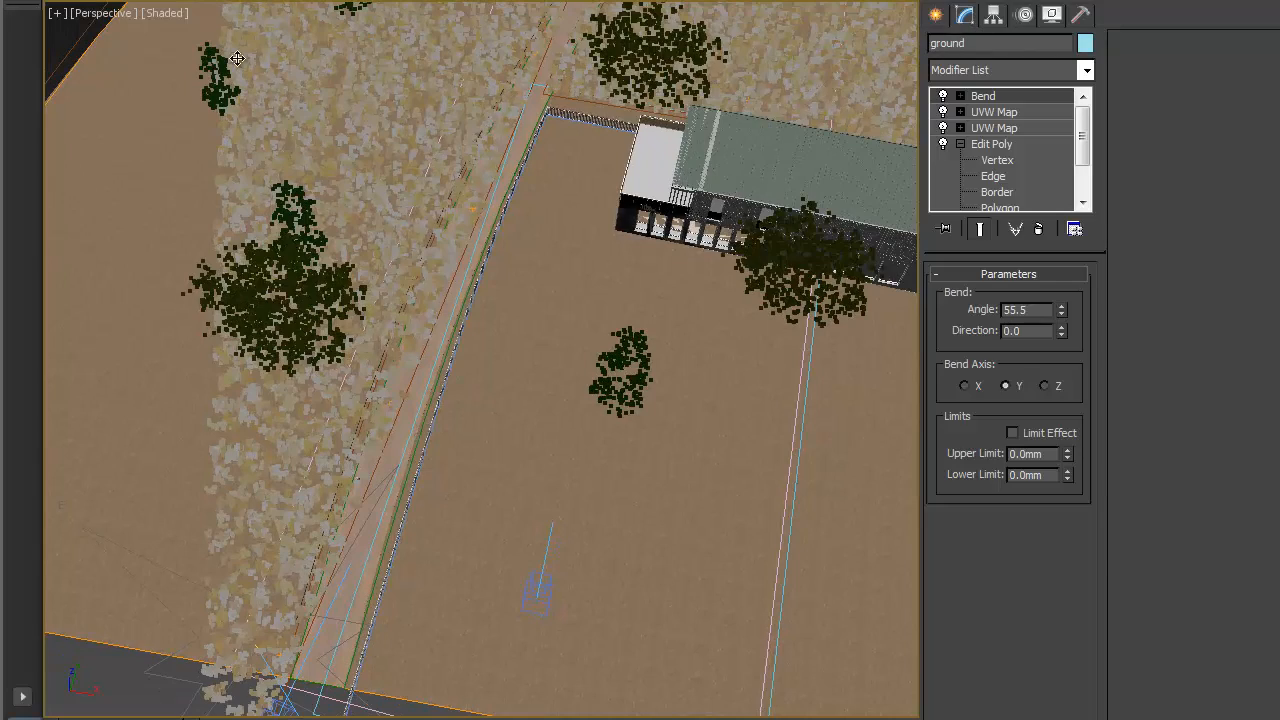
Step: Select the sunflower forest object near the start of the road and rename it Forest_sunflowers
alt+middle_drag(240, 57, 186, 210)
click(184, 212)
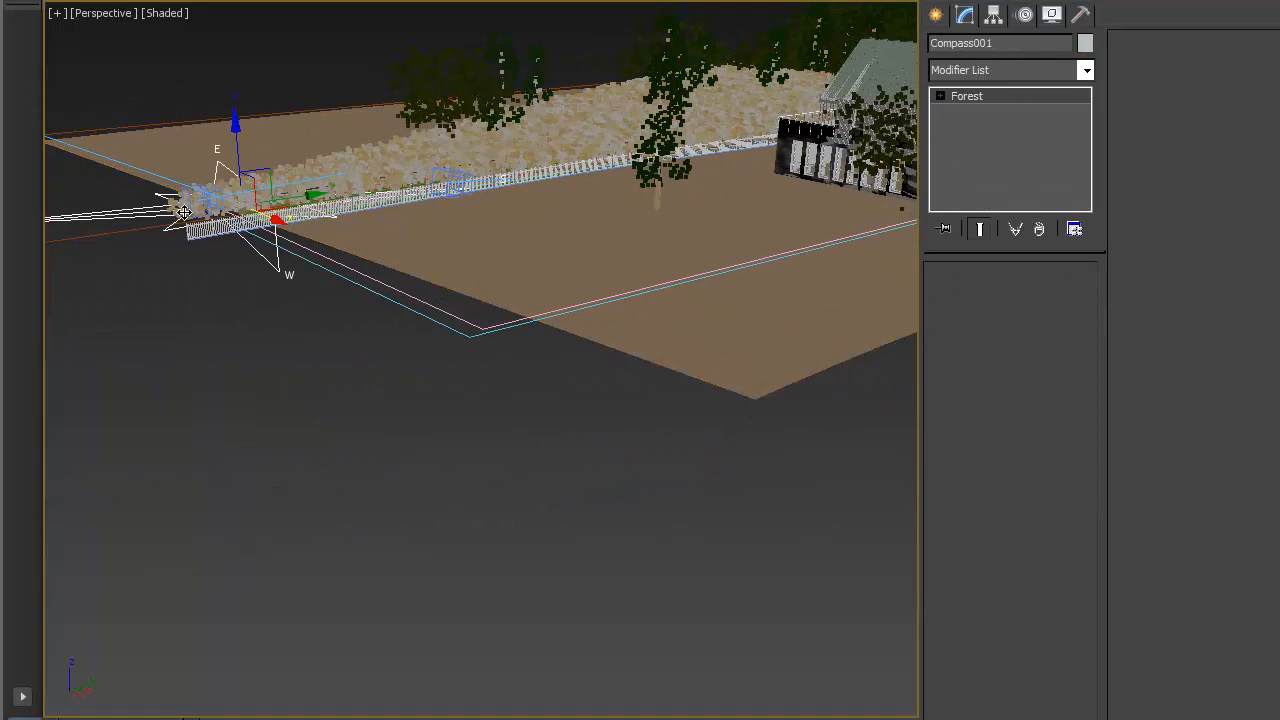
click(191, 211)
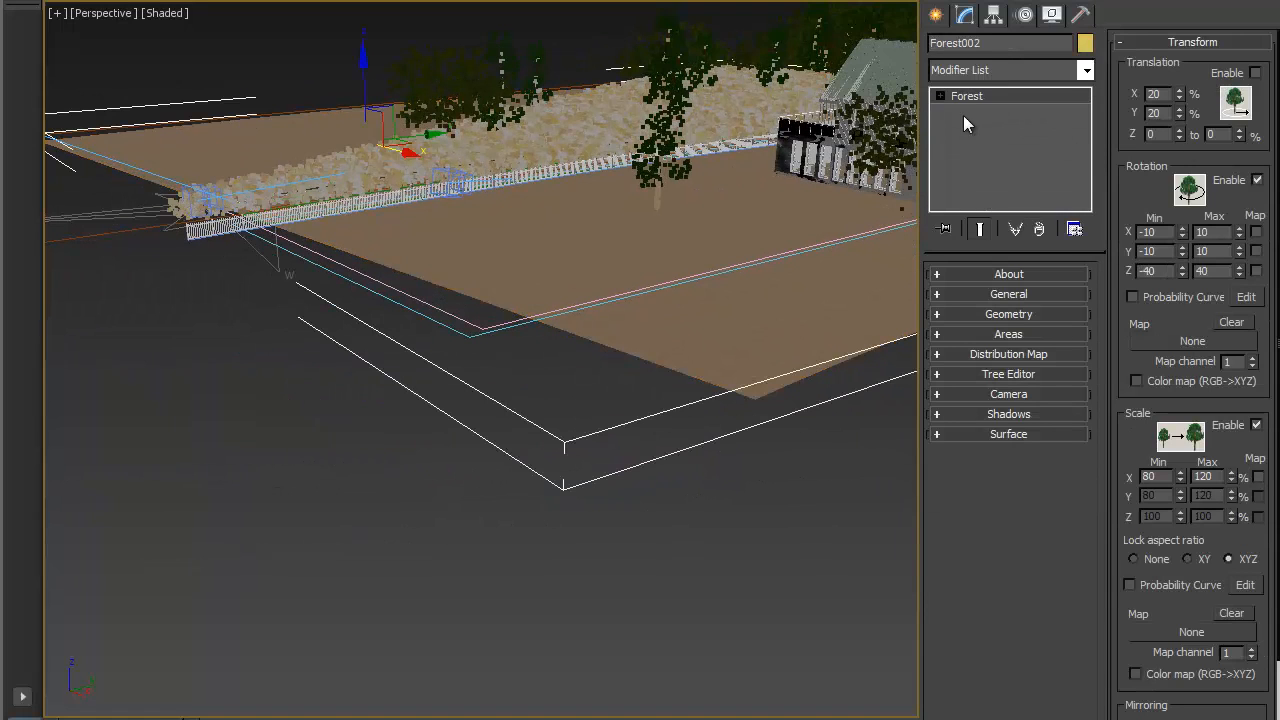
click(982, 43)
text(F)
Step: Add an object area to the sunflower forest that excludes the Road surface from scattering
click(964, 338)
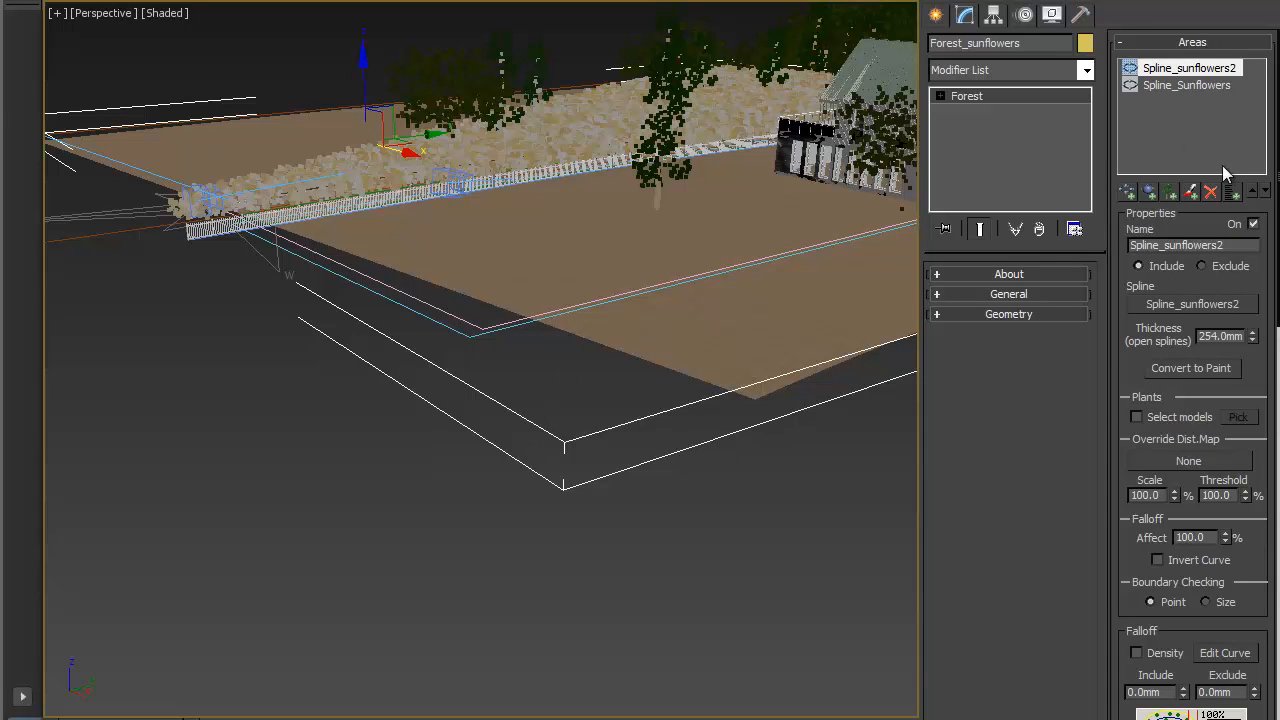
alt+middle_drag(371, 423, 480, 460)
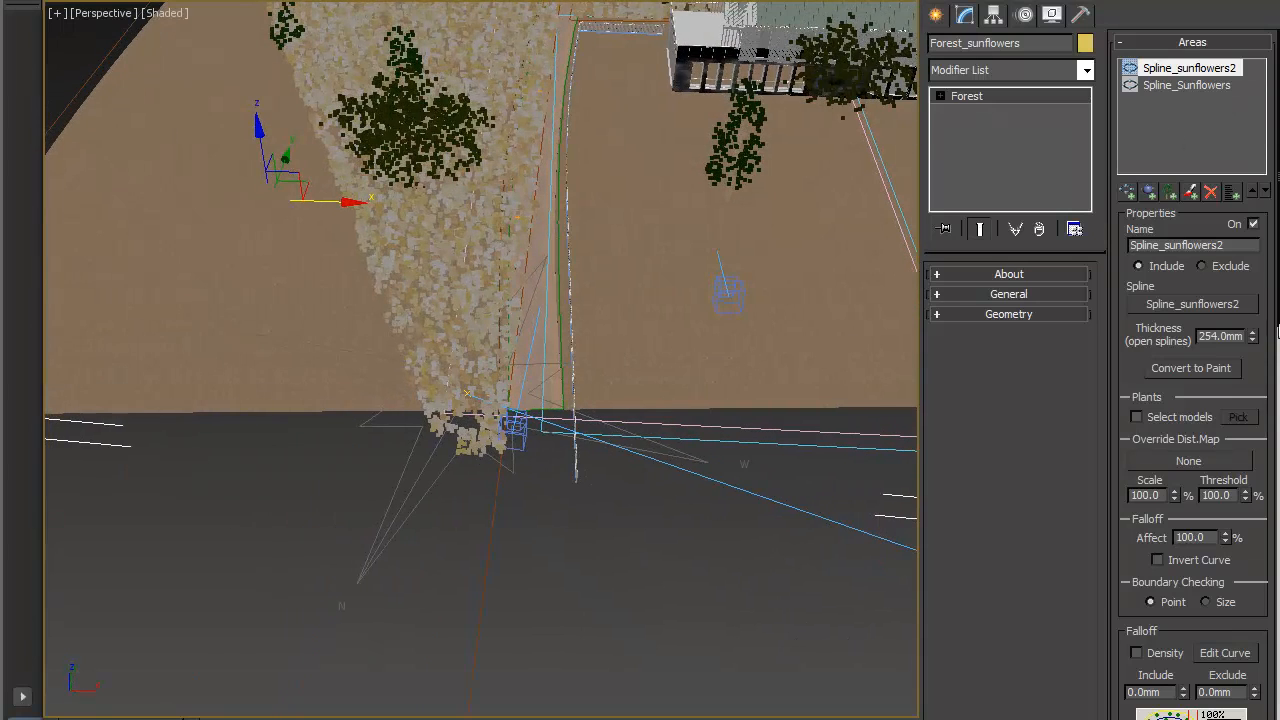
click(1151, 193)
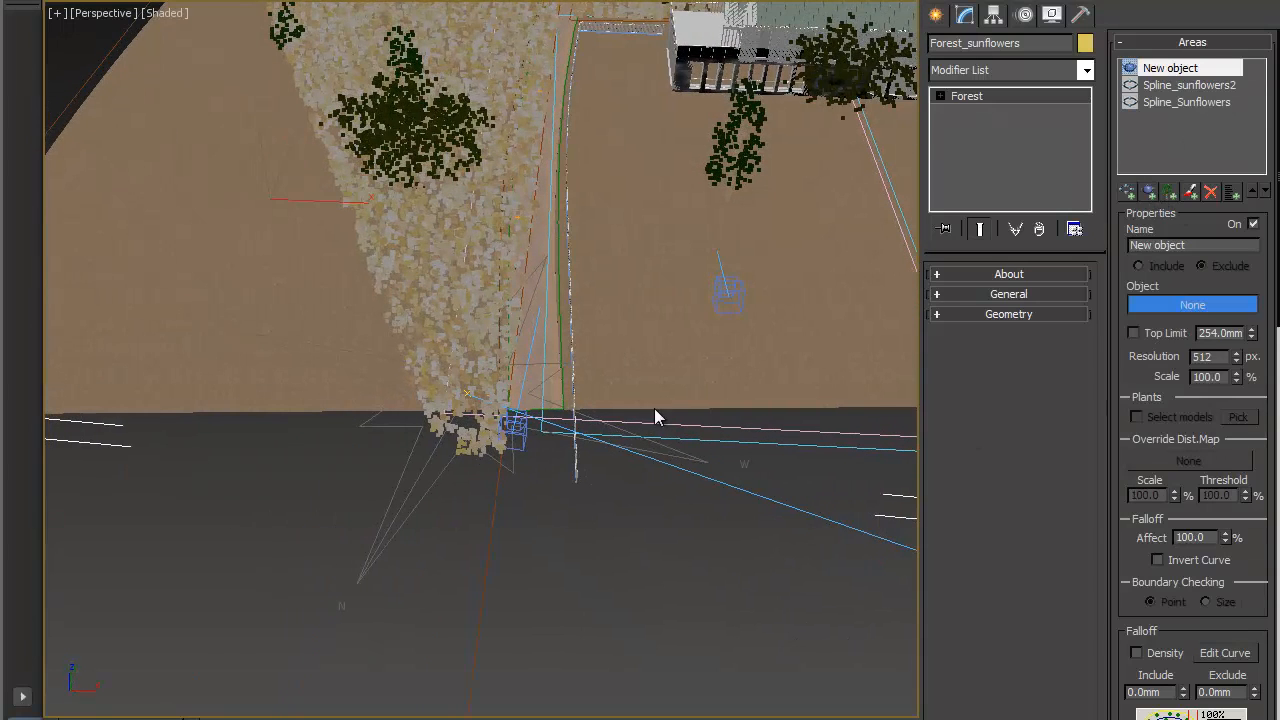
click(540, 354)
Step: Inspect the road from above along its length, checking the sunflowers at its edges
middle_drag(674, 195, 669, 517)
scroll(567, 390, up, 4)
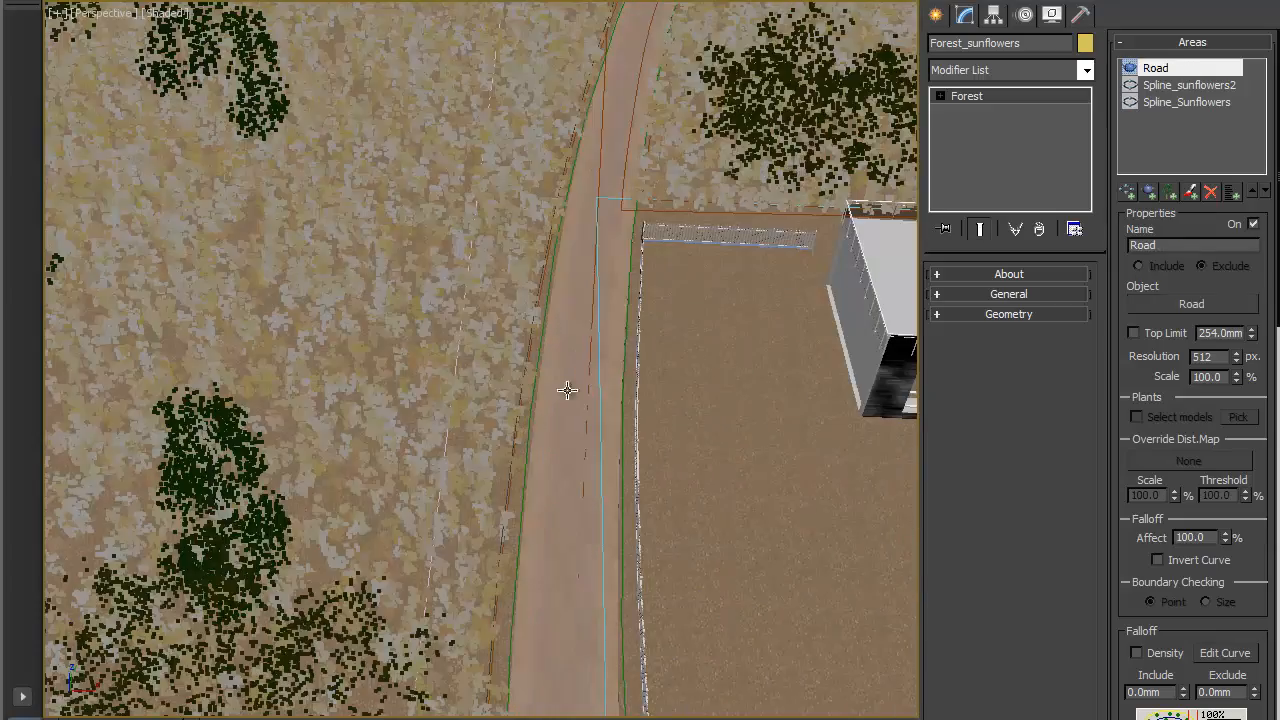
scroll(612, 342, up, 3)
alt+middle_drag(691, 289, 665, 50)
scroll(578, 312, down, 3)
middle_drag(598, 421, 638, 82)
middle_drag(566, 458, 597, 94)
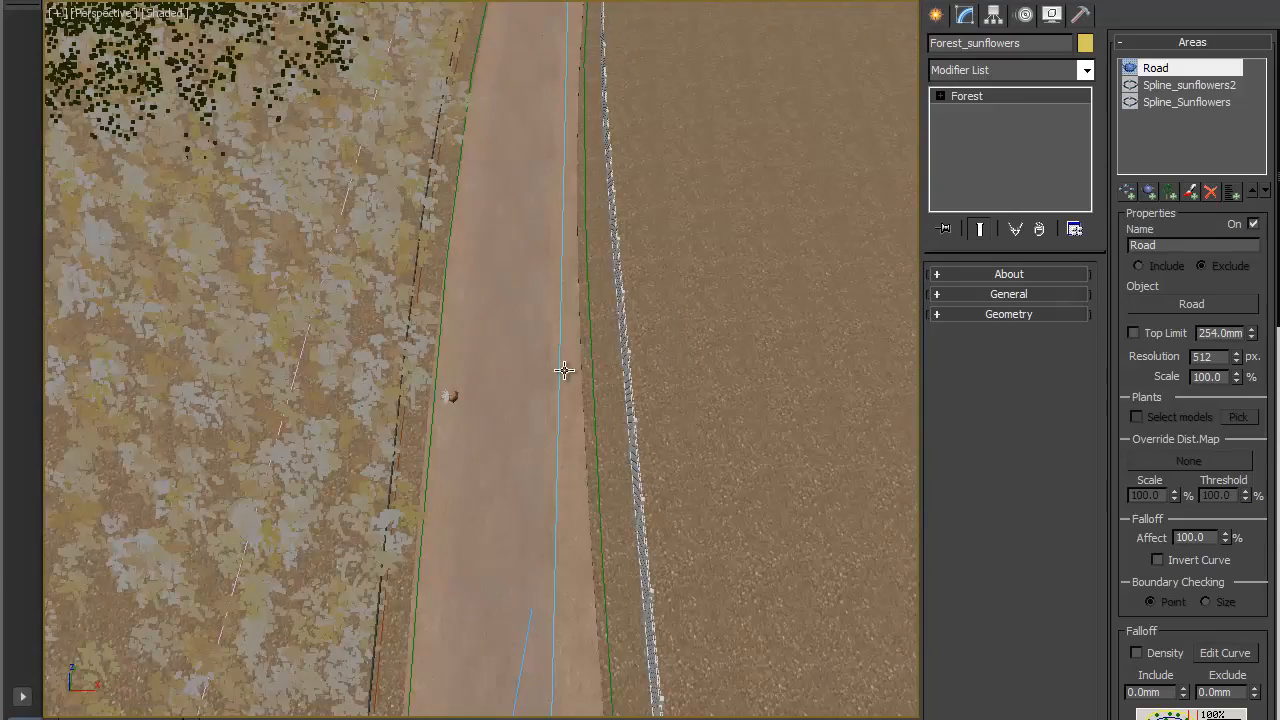
middle_drag(564, 370, 475, 280)
Step: Return to the VRayPhysicalCamera001 view and set the Road exclusion area's scale to 102% and resolution to 1024 px
key(c)
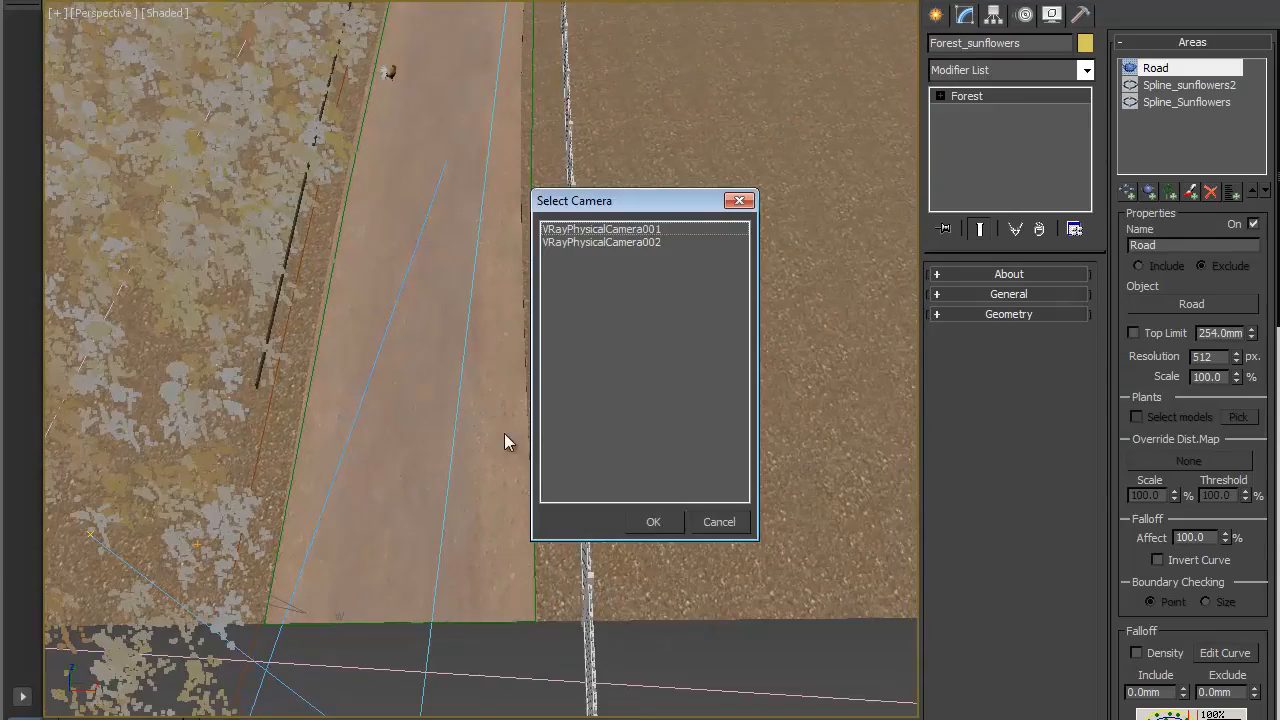
double_click(613, 229)
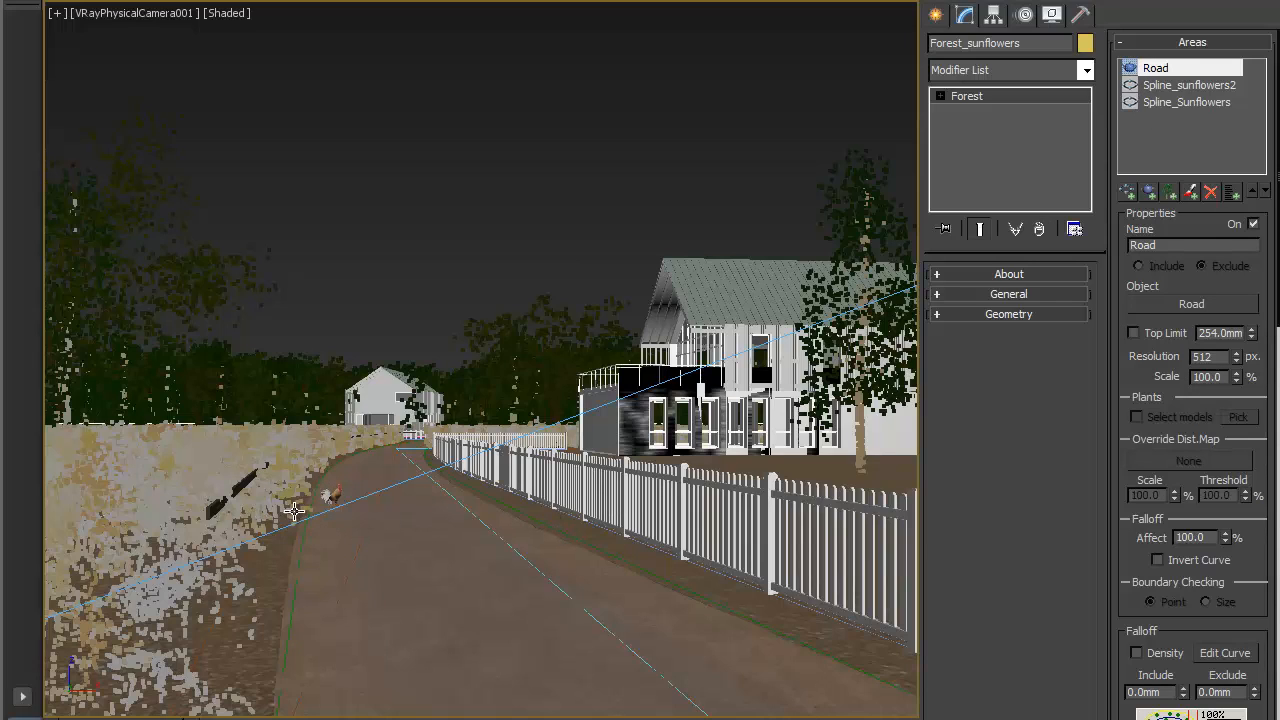
double_click(1222, 377)
text(102)
key(Return)
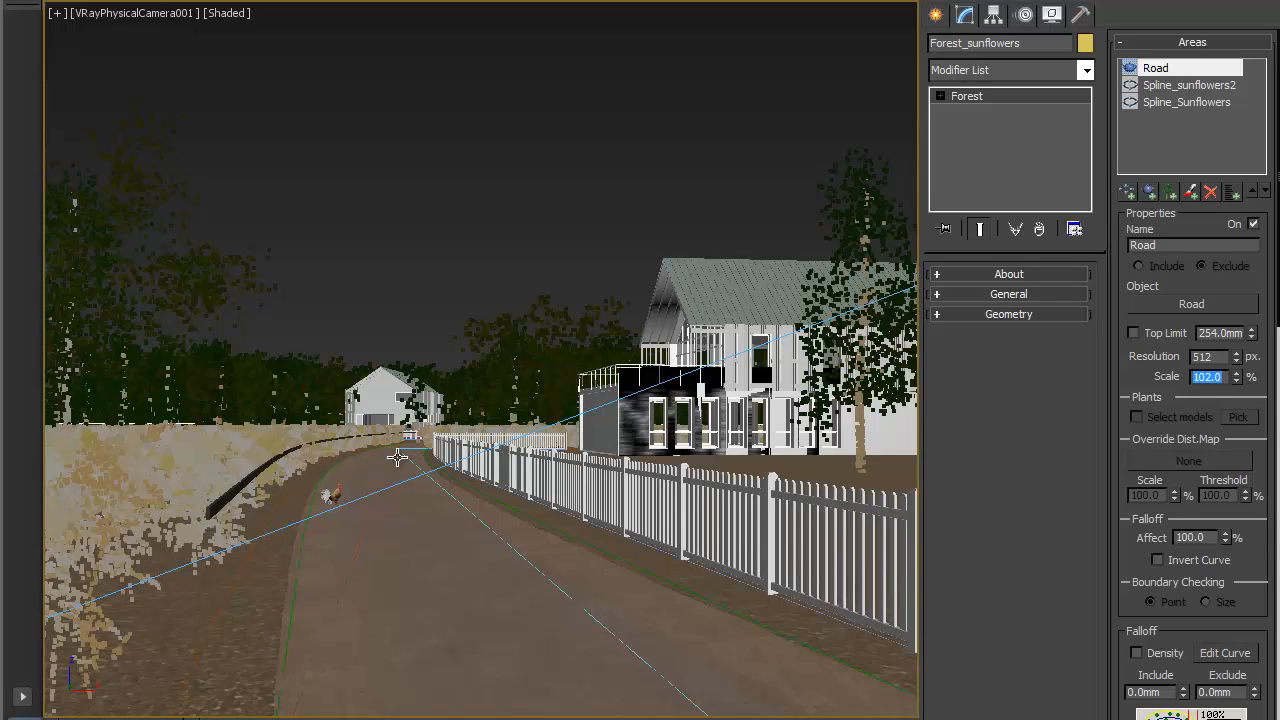
click(1224, 357)
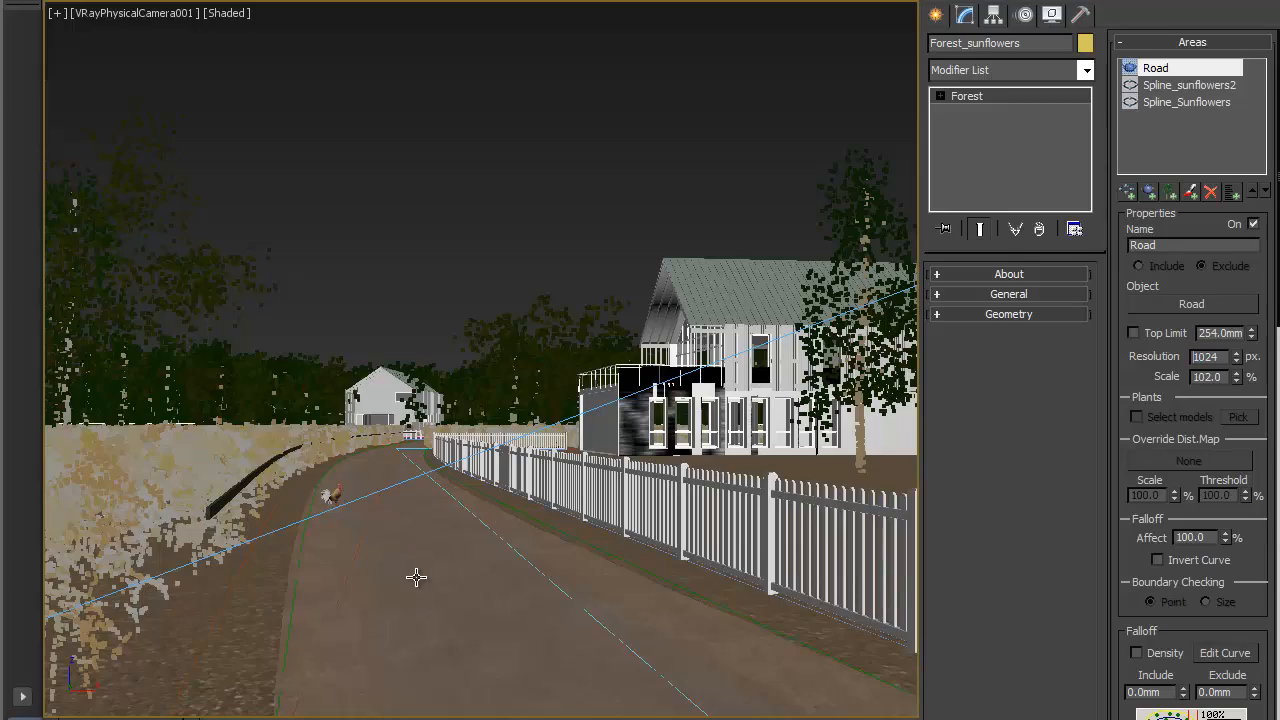
Step: Examine the road exclusion and both sunflower fields from above in the perspective view
key(p)
key(z)
alt+middle_drag(400, 551, 496, 409)
scroll(472, 510, up, 10)
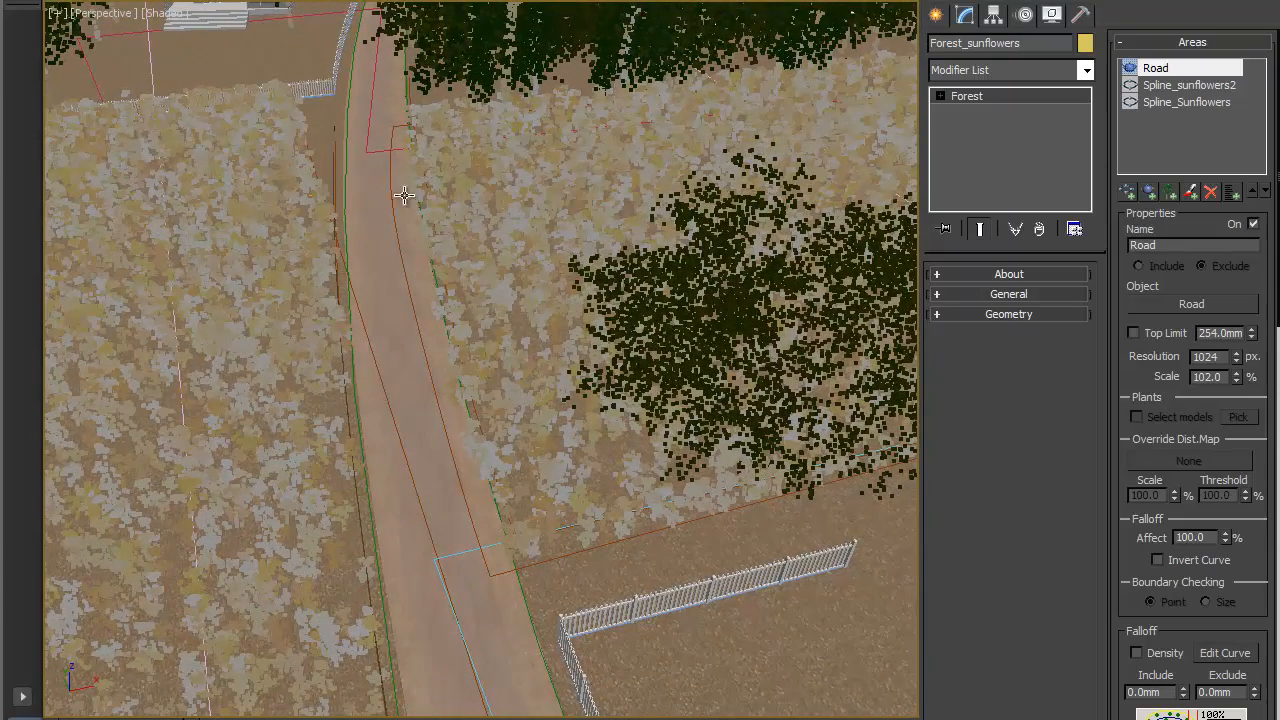
middle_drag(443, 623, 354, 440)
scroll(354, 440, down, 5)
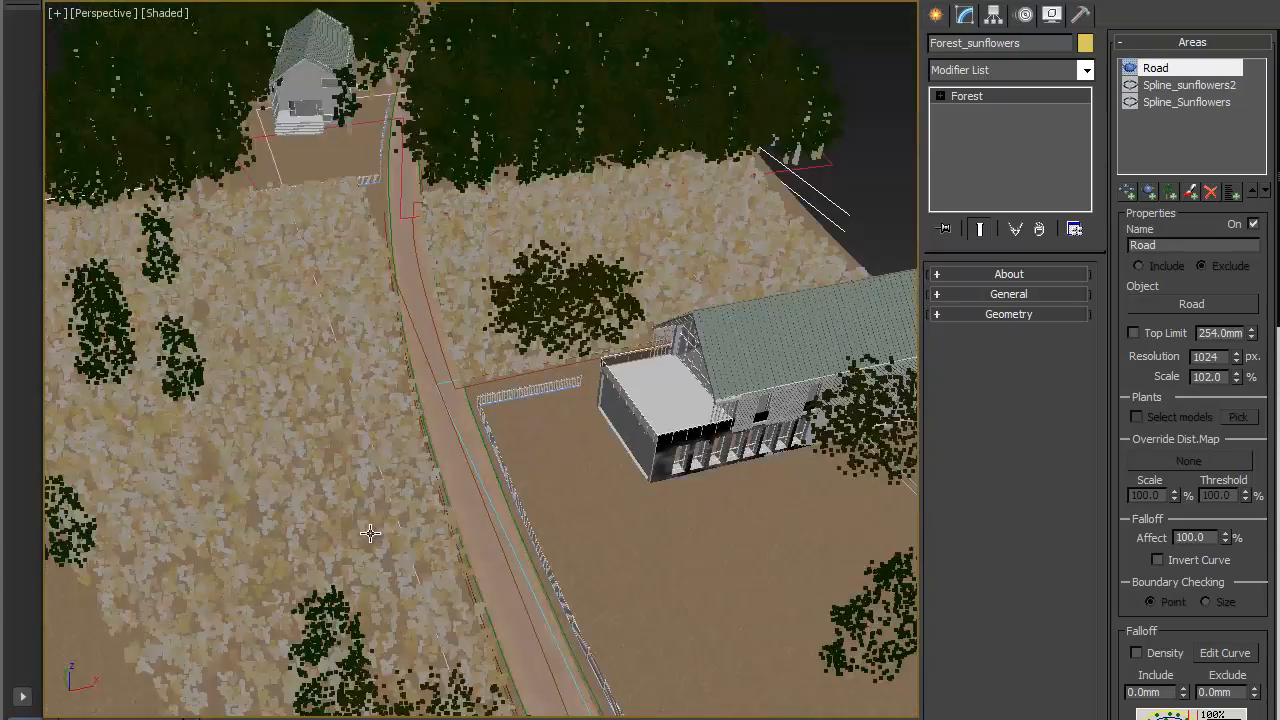
scroll(486, 358, up, 2)
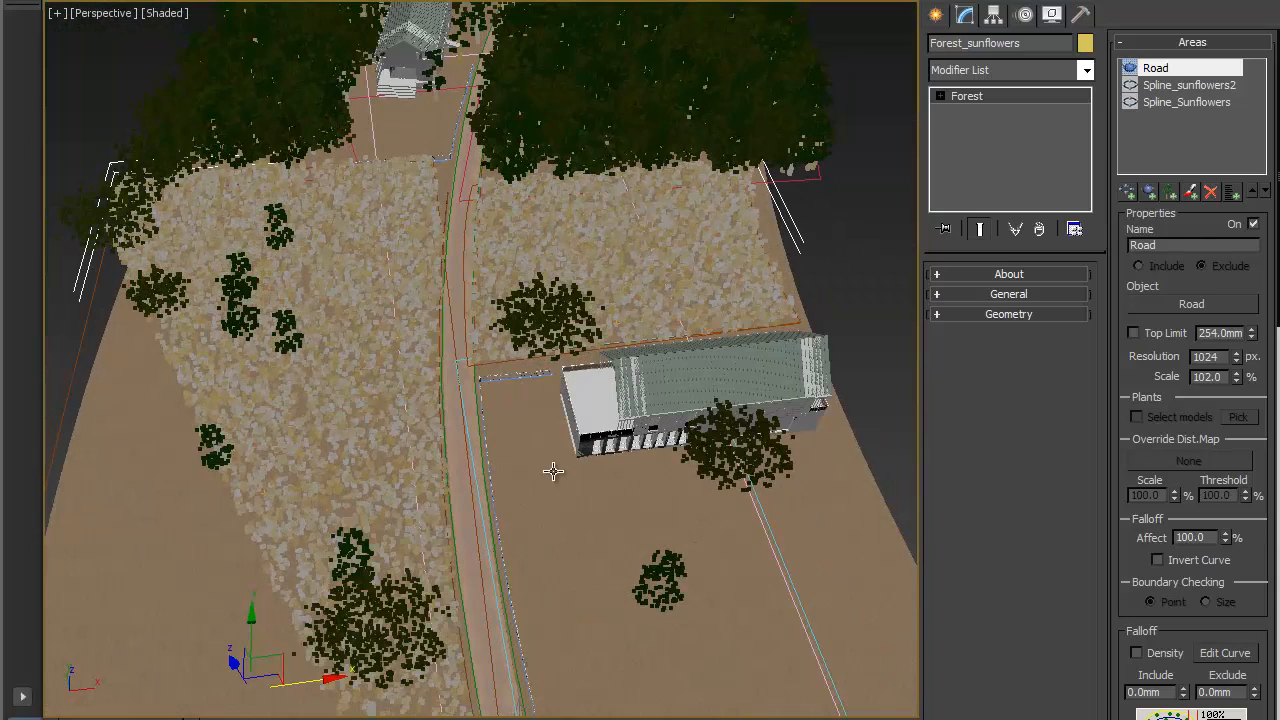
Step: Set the Road exclusion area's scale back to 100% and its resolution to 512 px
alt+middle_drag(551, 466, 523, 429)
scroll(523, 429, up, 4)
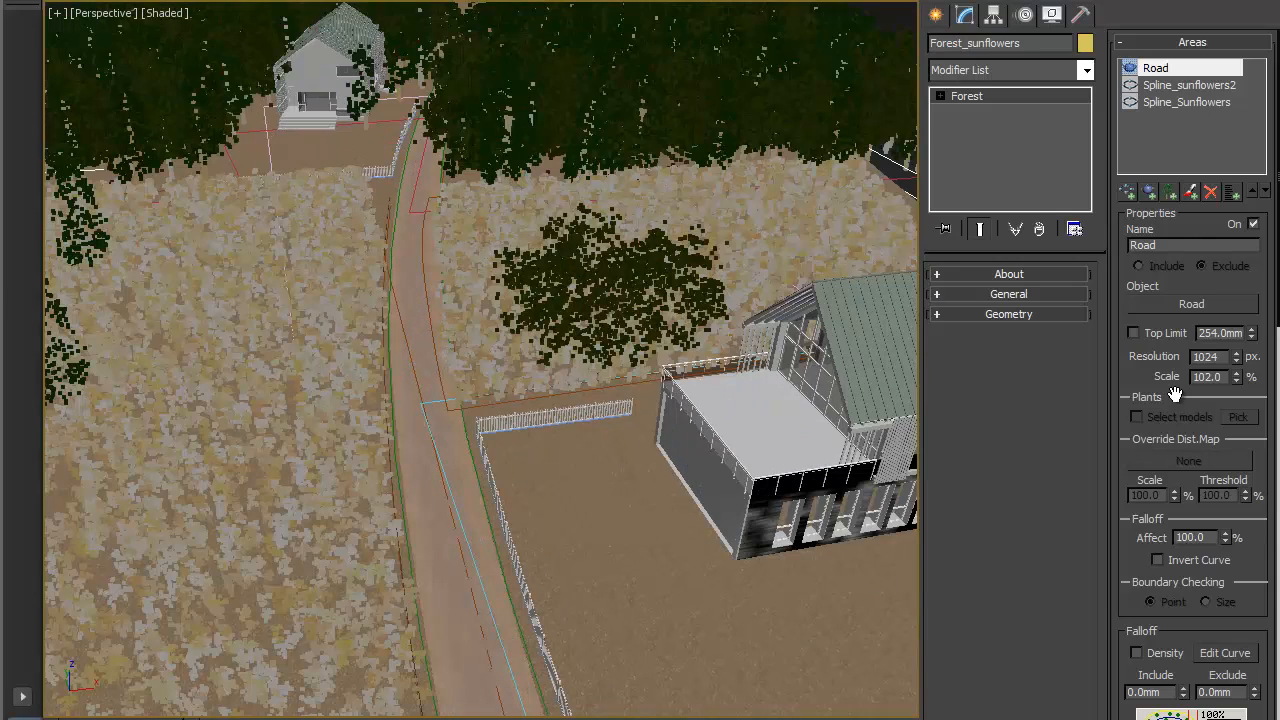
double_click(1214, 378)
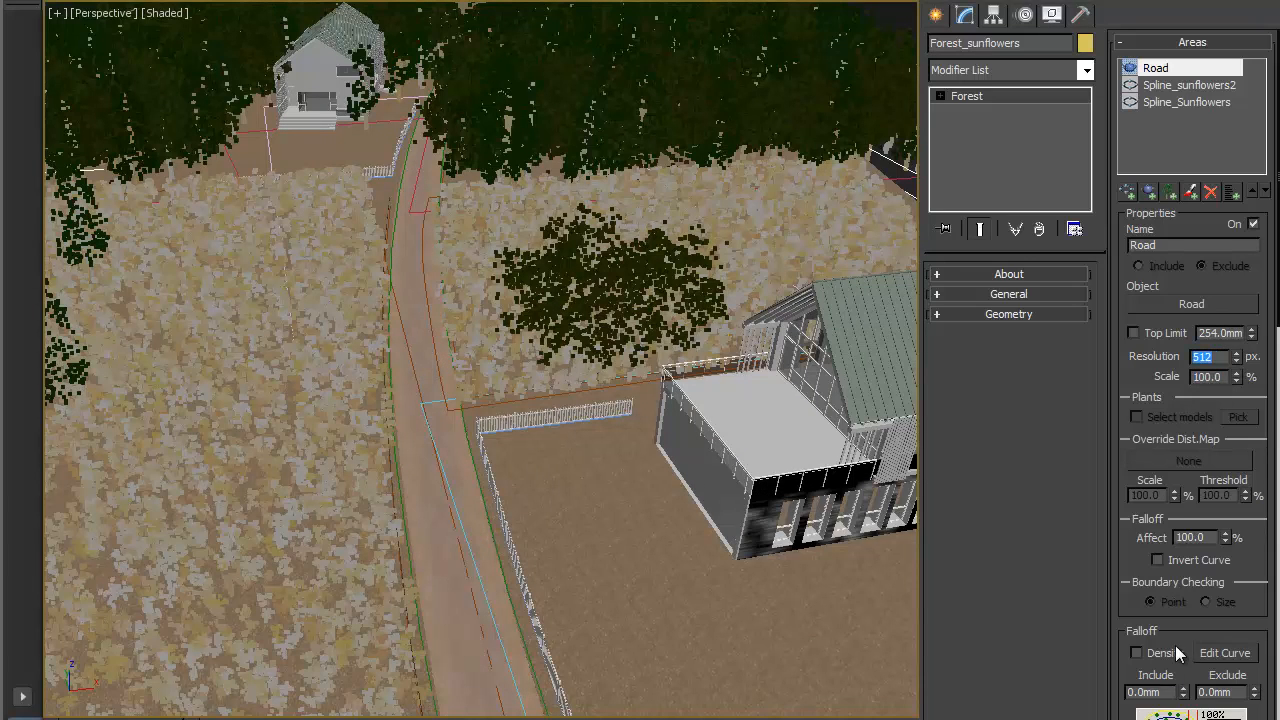
Step: Enable density falloff for the Road area and add a falloff curve point at about 0.288 with a value of 100
drag(1180, 605, 1193, 347)
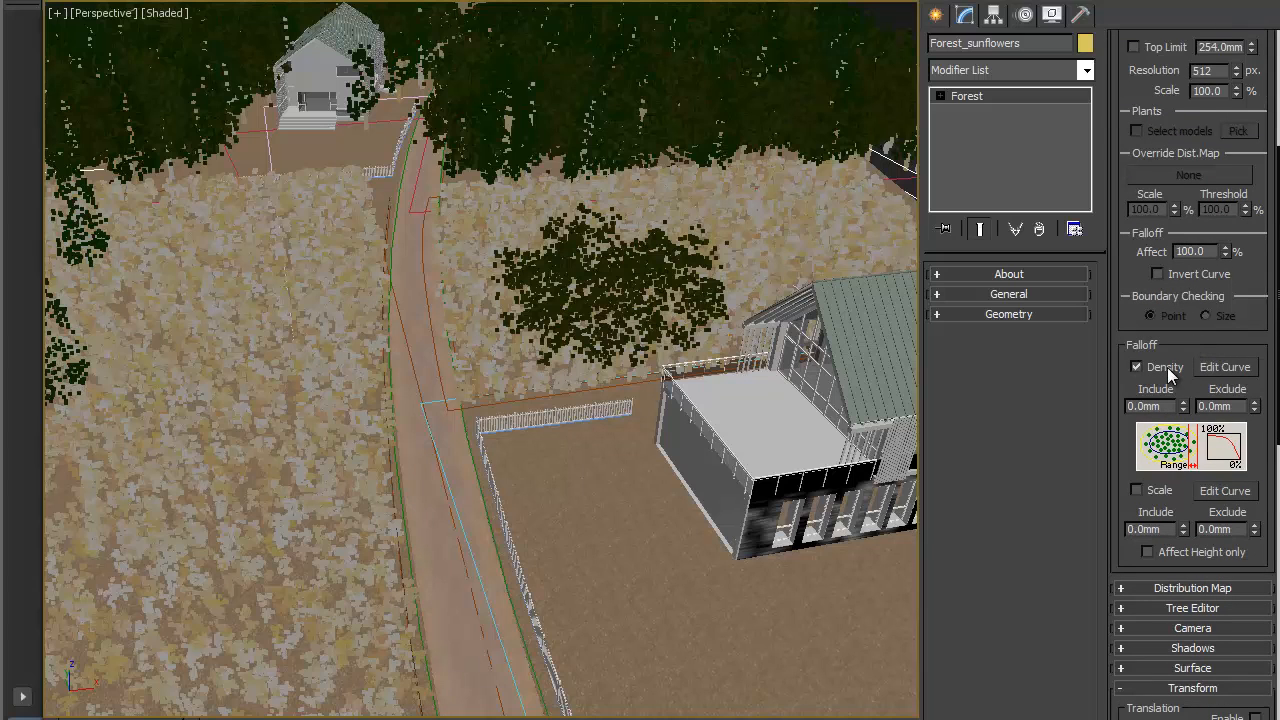
click(1215, 367)
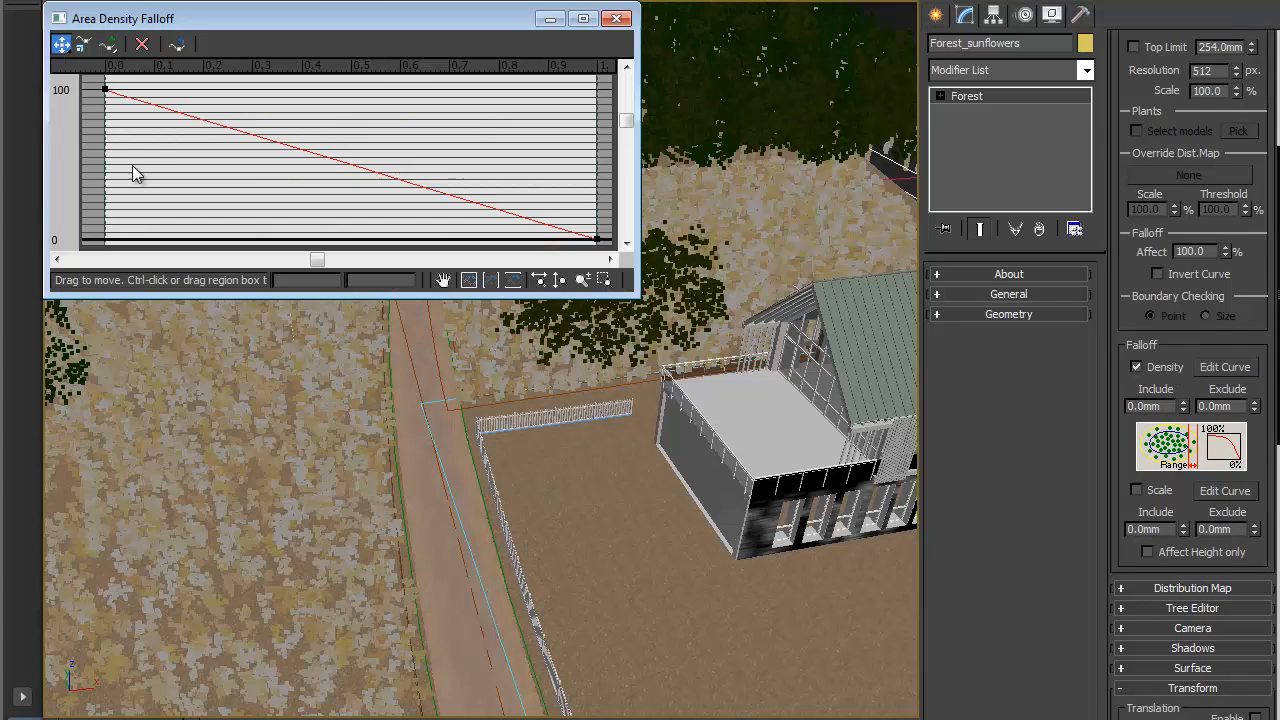
click(106, 44)
click(241, 131)
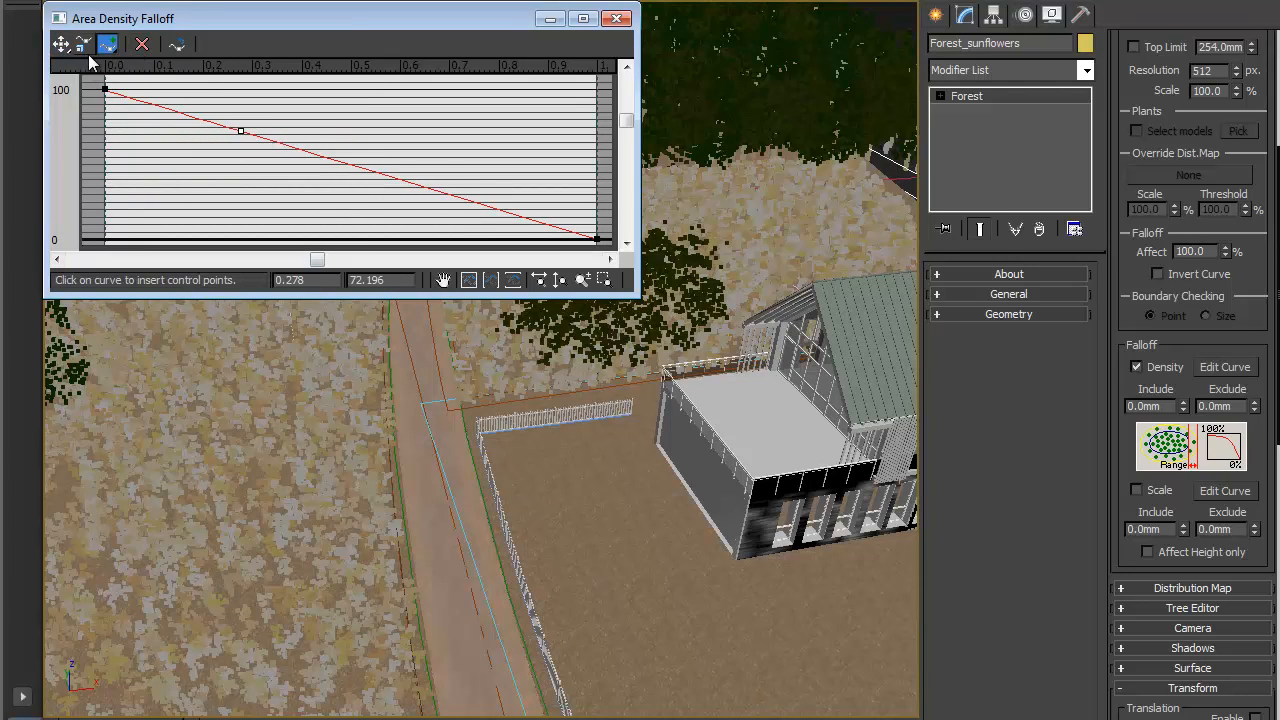
click(61, 44)
drag(241, 131, 246, 94)
double_click(402, 280)
text(10)
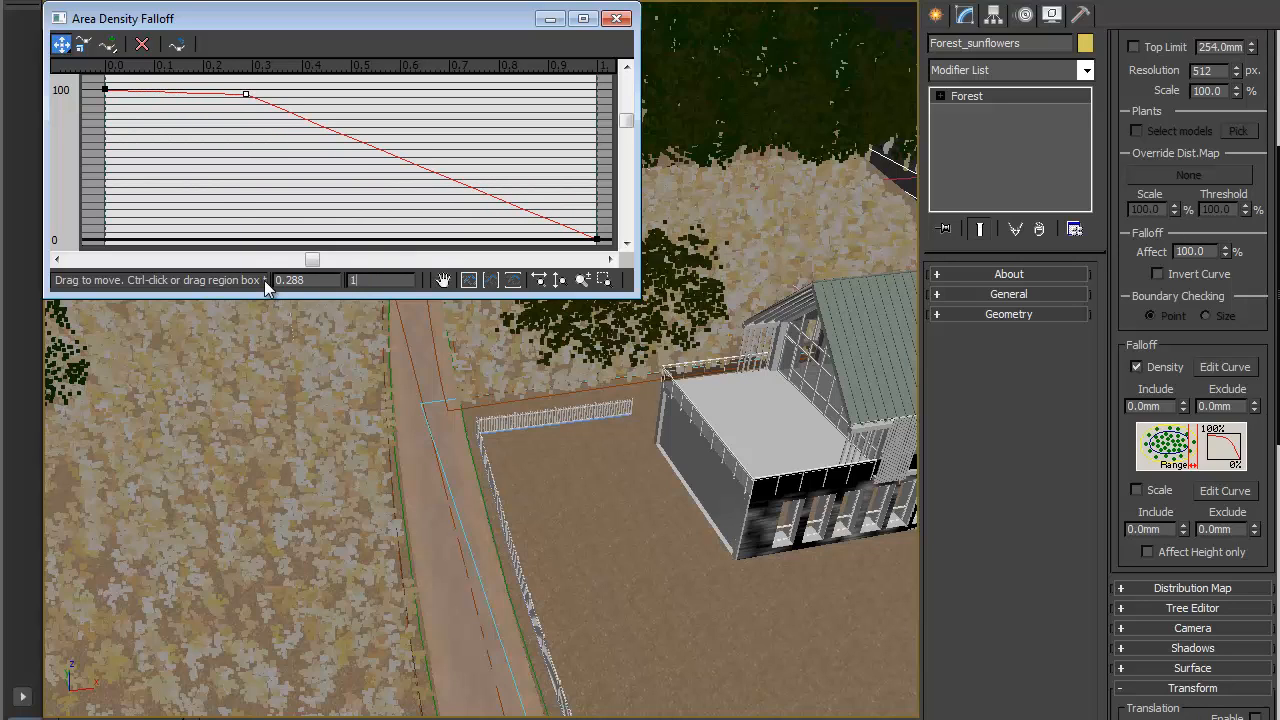
key(Return)
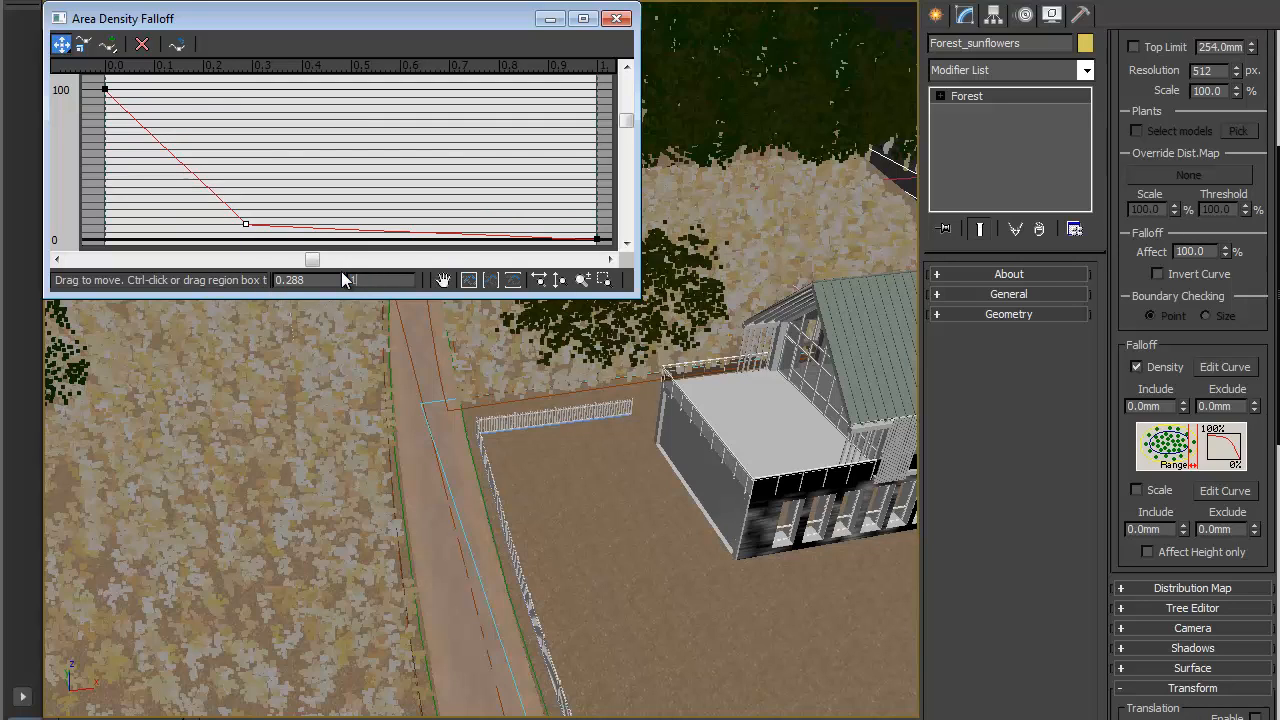
text(100)
key(Return)
Step: Insert a falloff curve point at about 0.568 with value 0, and shift the previous point horizontally to about 0.564 for an abrupt drop
right_click(347, 153)
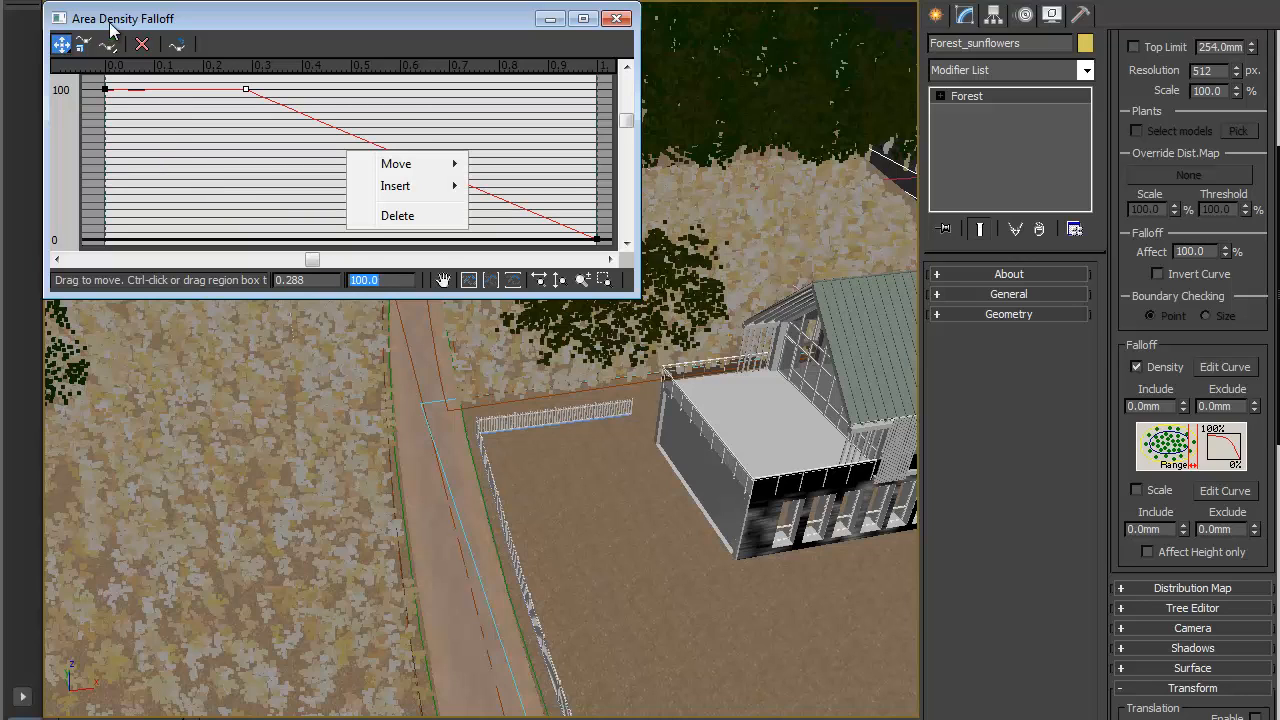
click(108, 44)
click(385, 149)
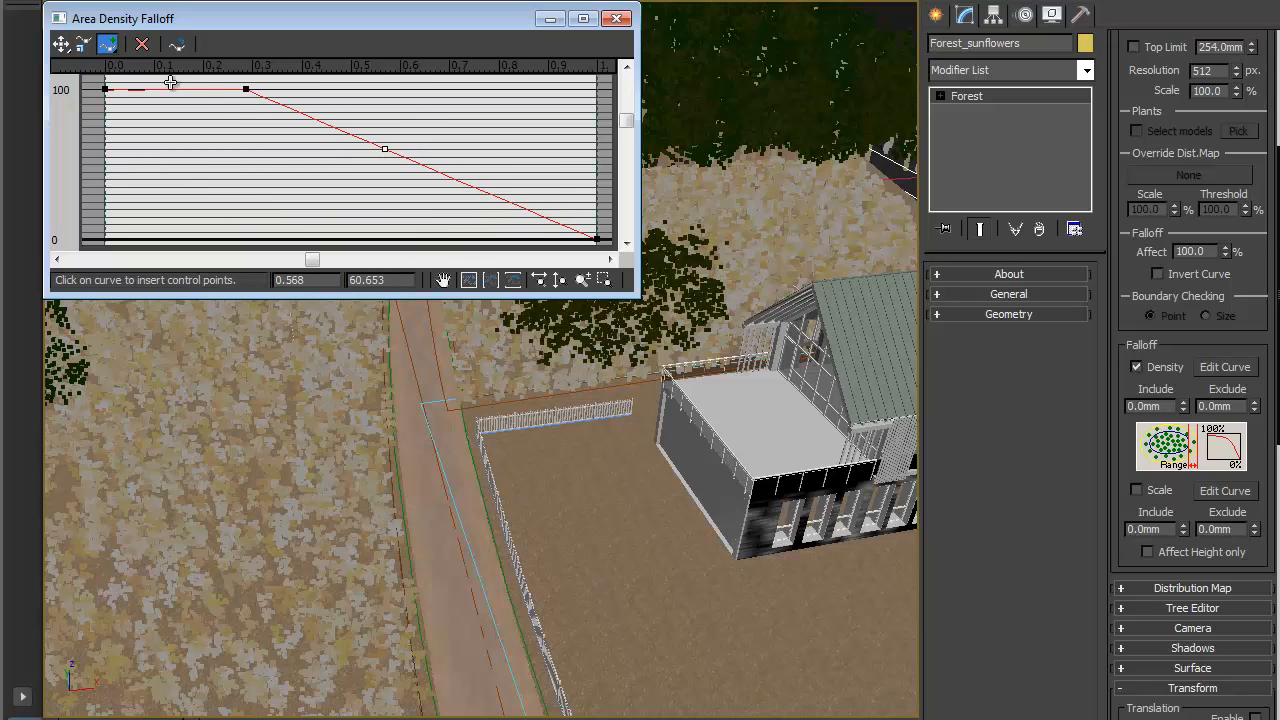
double_click(388, 280)
text(0)
key(Return)
drag(61, 44, 62, 86)
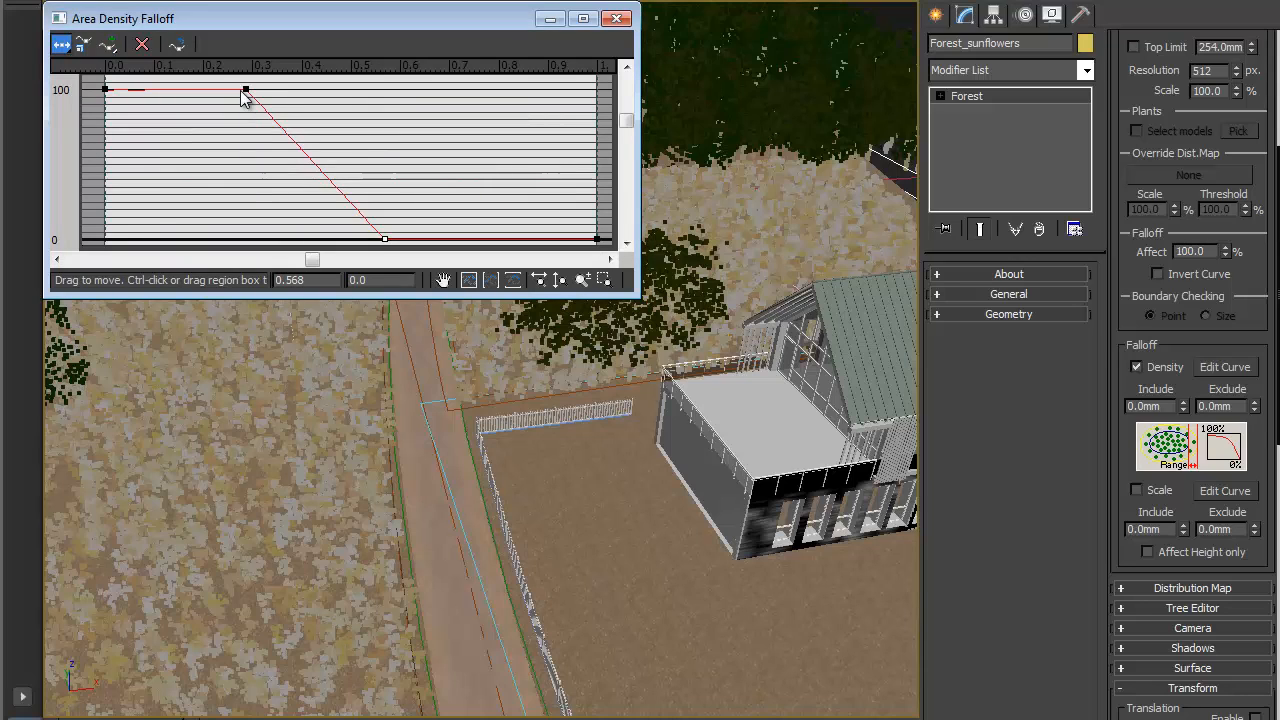
drag(248, 90, 384, 92)
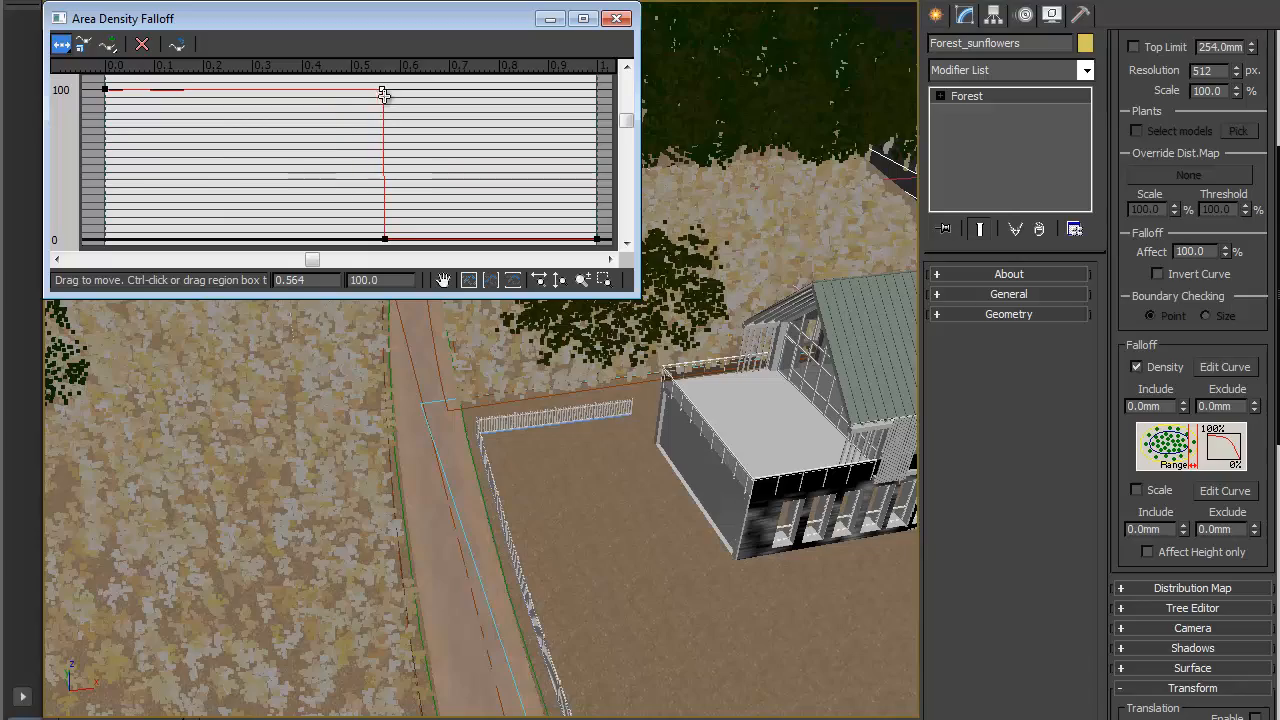
click(617, 20)
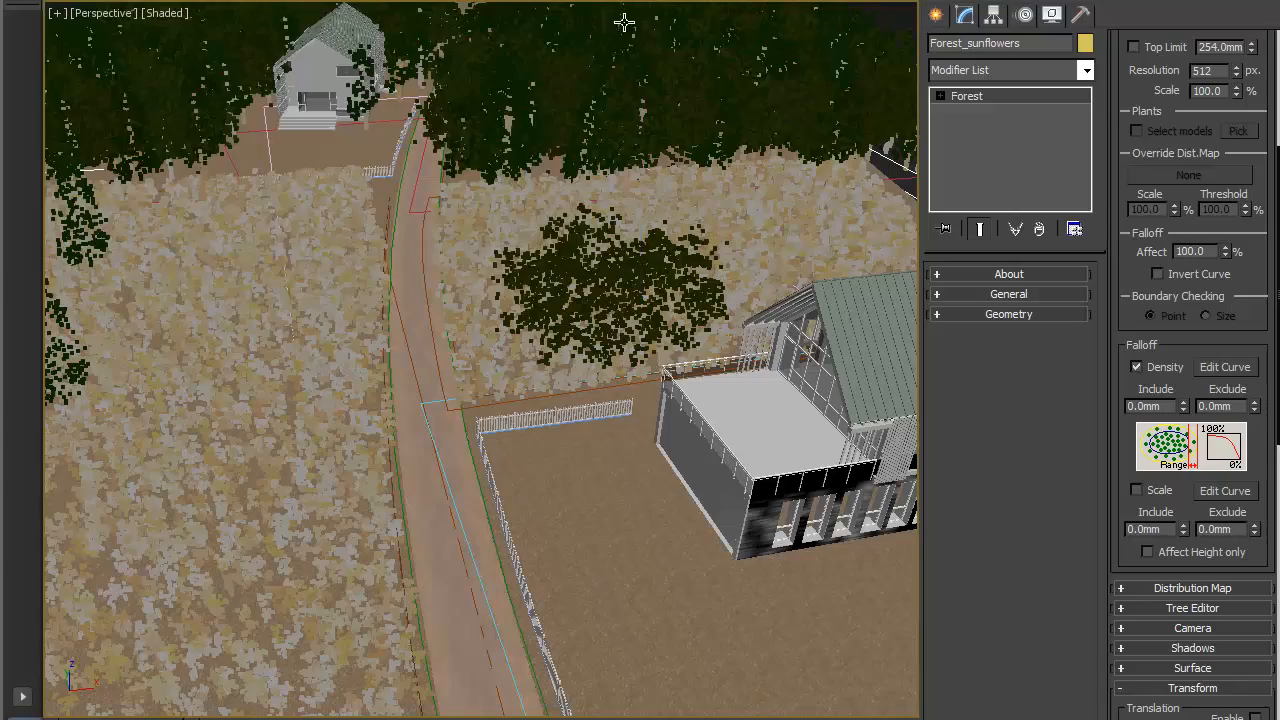
Step: Raise the Road area's density falloff exclude distance to about 2698 mm, clearing sunflowers back from the roadside curb
middle_drag(580, 470, 491, 137)
alt+middle_drag(515, 468, 509, 391)
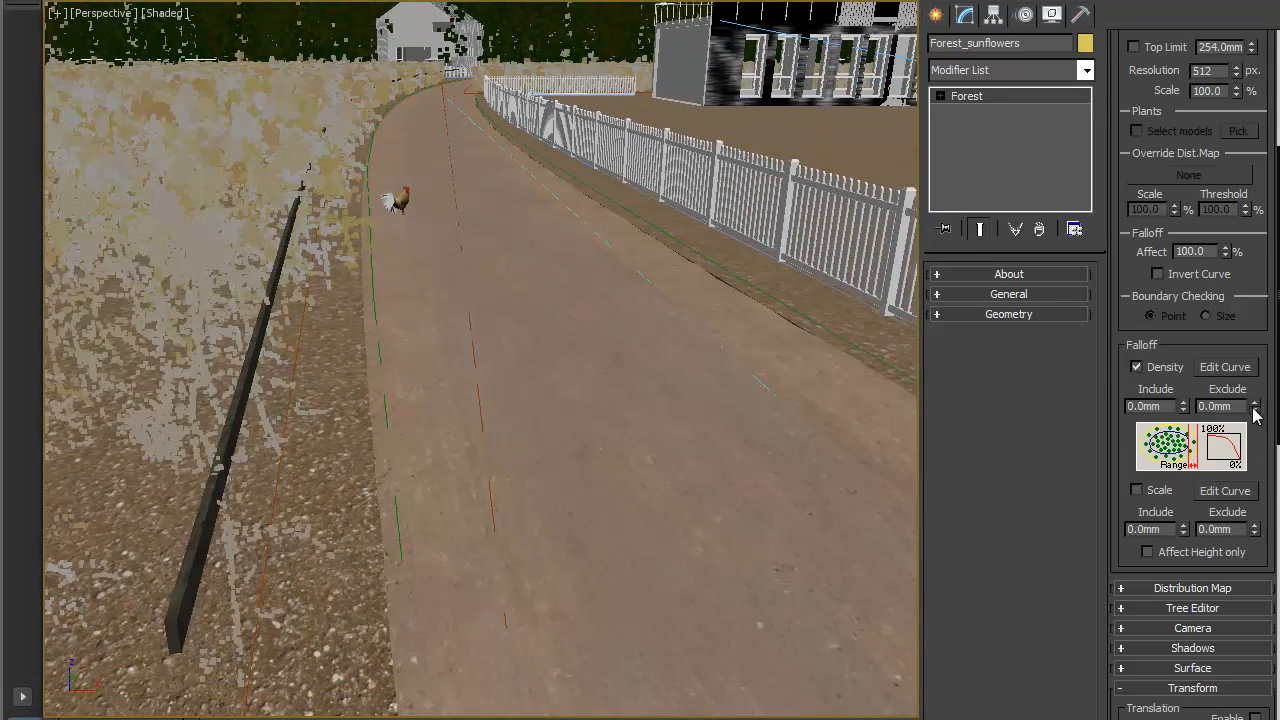
drag(1254, 408, 1237, 368)
drag(1193, 227, 1087, 145)
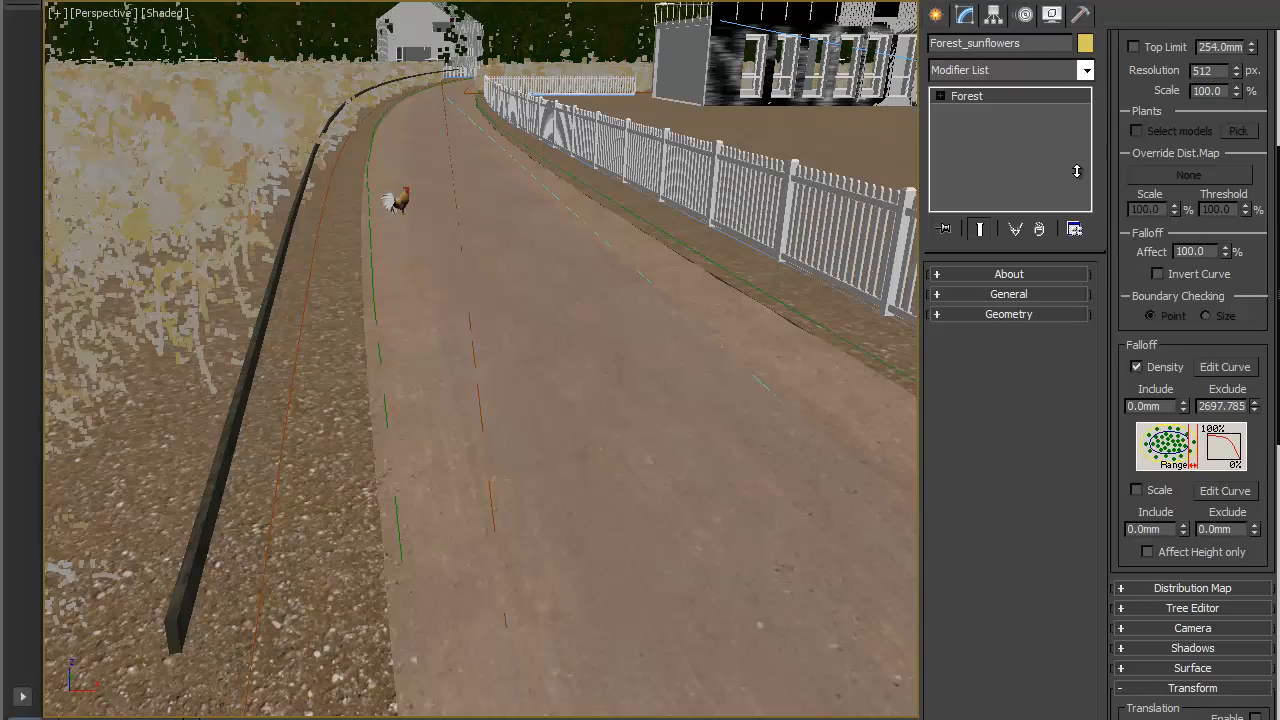
Step: Show the safe frame and check the sunflower clearance along the road through VRayPhysicalCamera001
alt+middle_drag(626, 283, 617, 466)
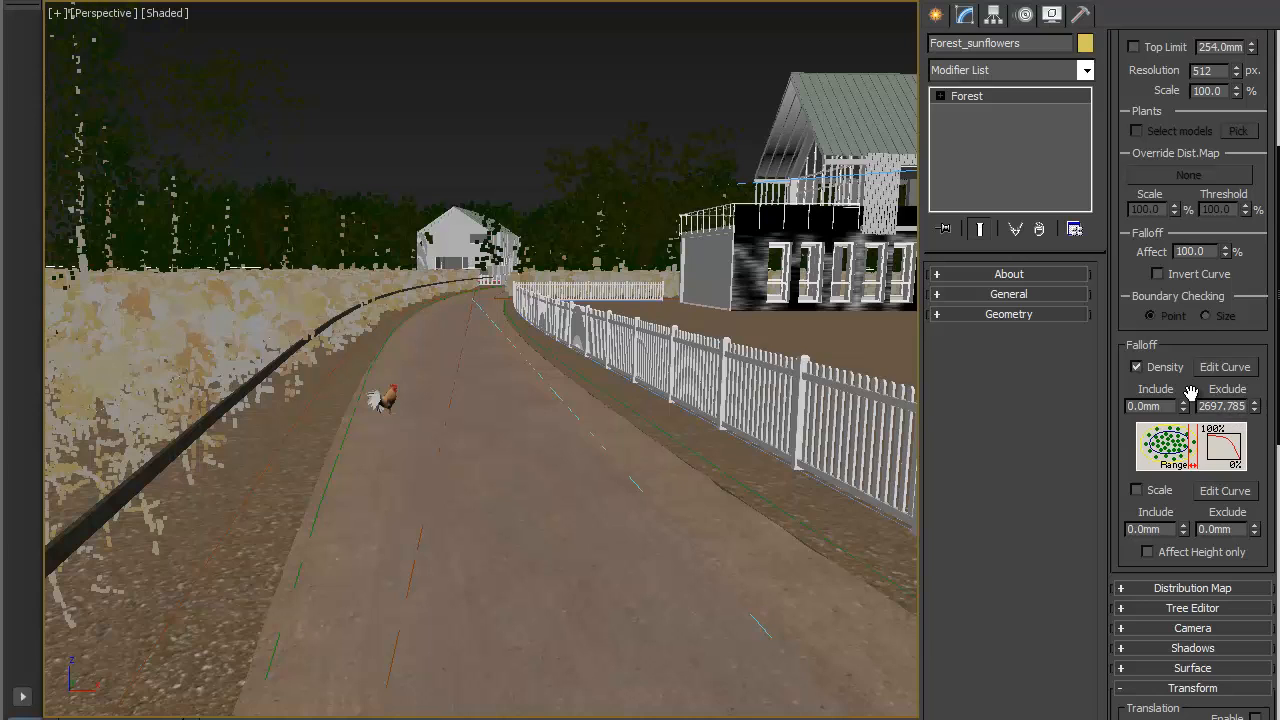
drag(1173, 358, 1147, 637)
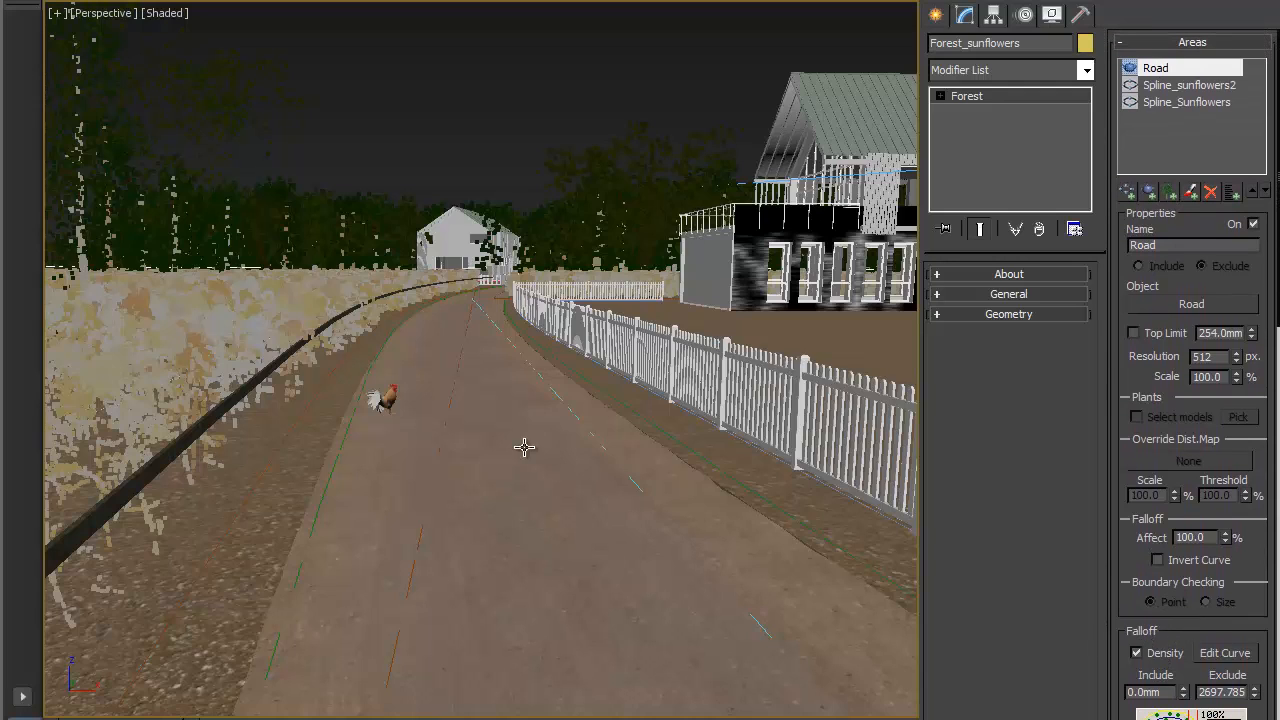
key(shift+f)
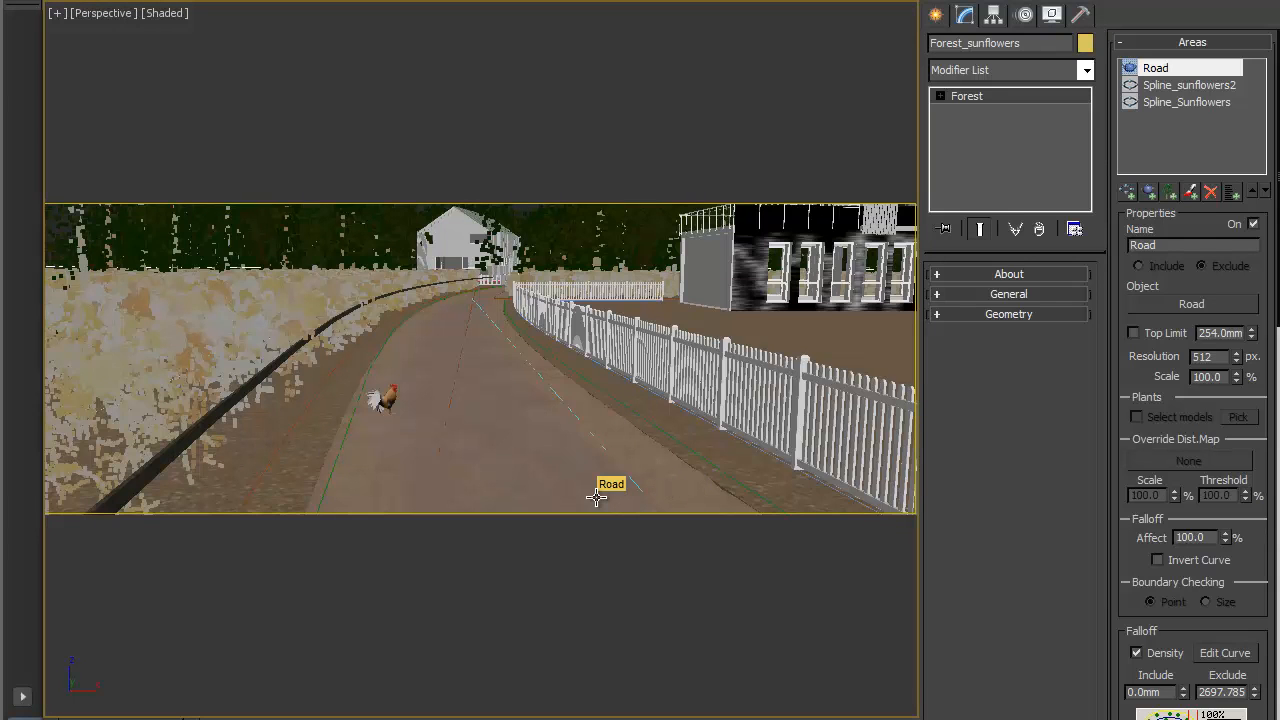
key(c)
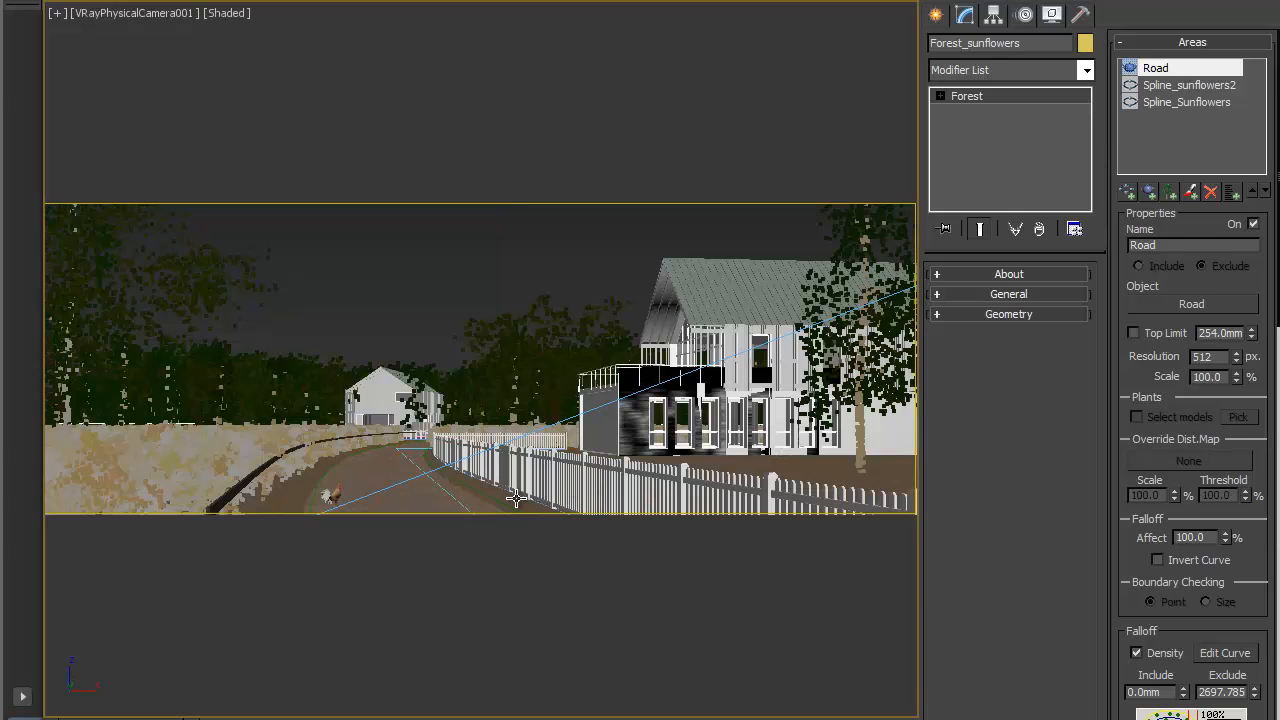
Step: Add a forest area to the sunflowers in the perspective view that excludes scattering around the Forest001 trees
key(p)
key(z)
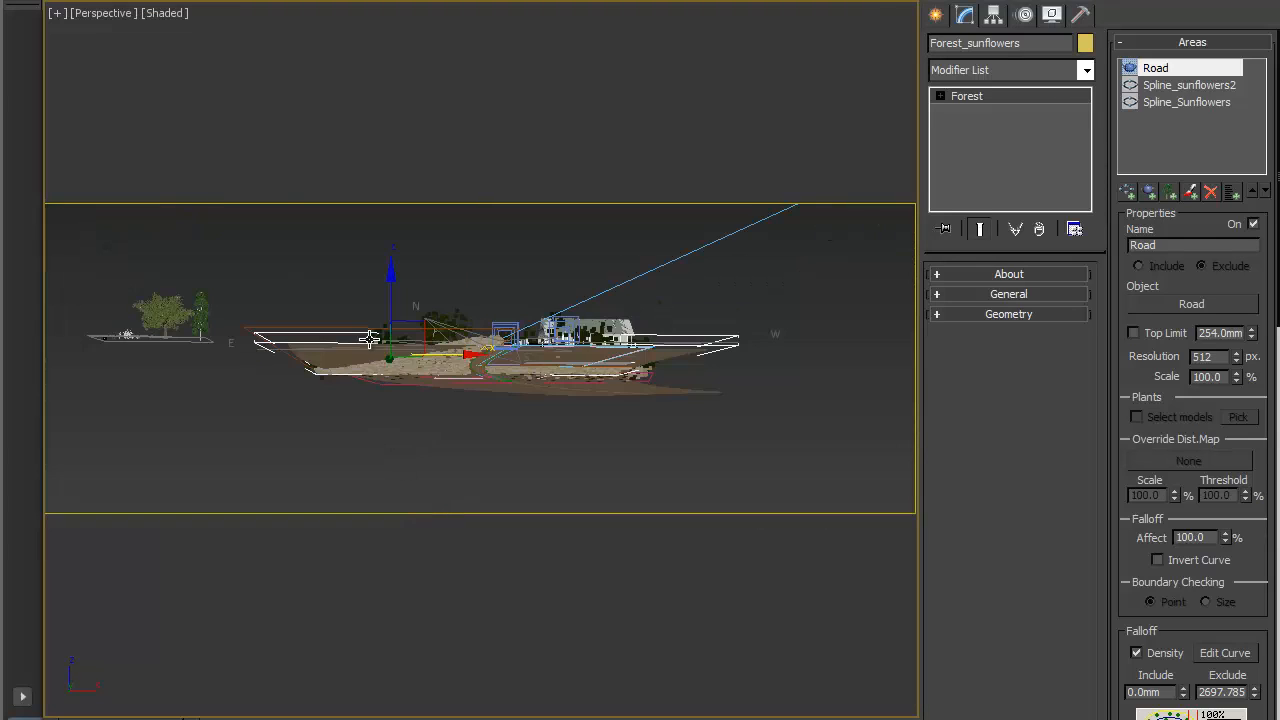
mouse_move(367, 370)
alt+middle_down()
mouse_move(306, 423)
mouse_move(424, 411)
mouse_move(480, 353)
mouse_move(374, 367)
alt+middle_up()
scroll(415, 391, up, 5)
scroll(409, 372, up, 3)
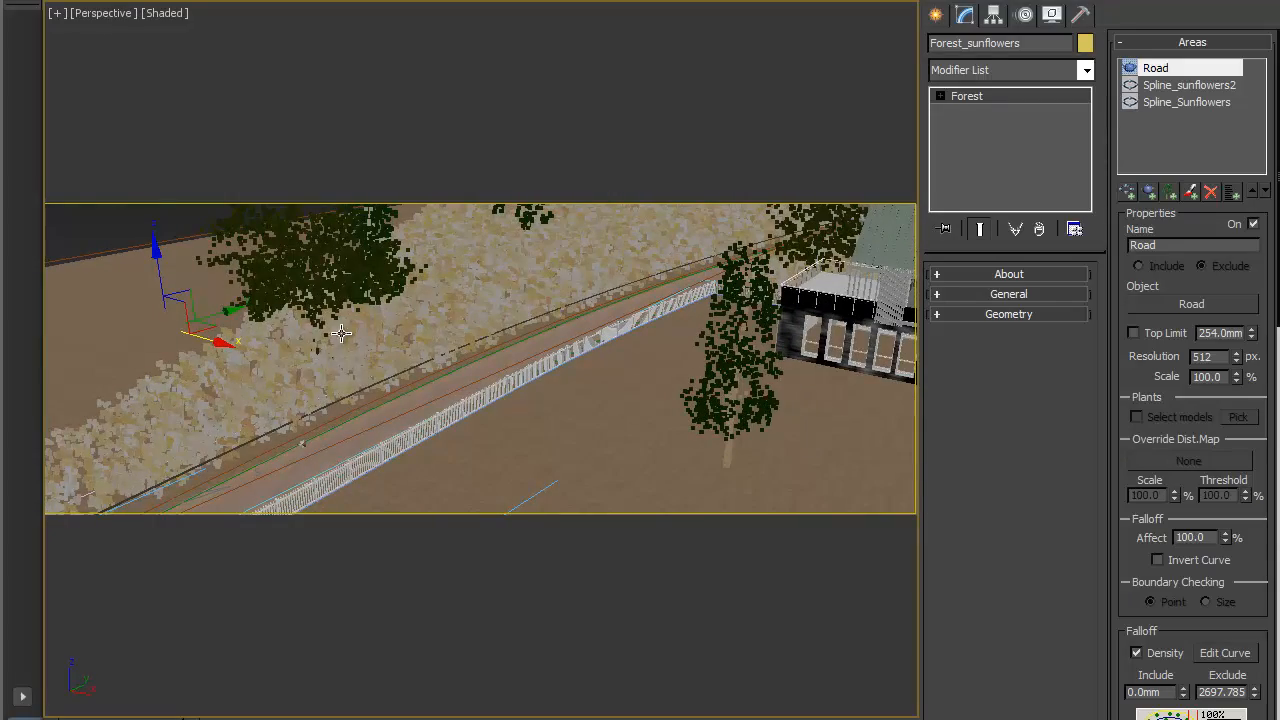
scroll(330, 356, up, 3)
middle_drag(298, 348, 467, 404)
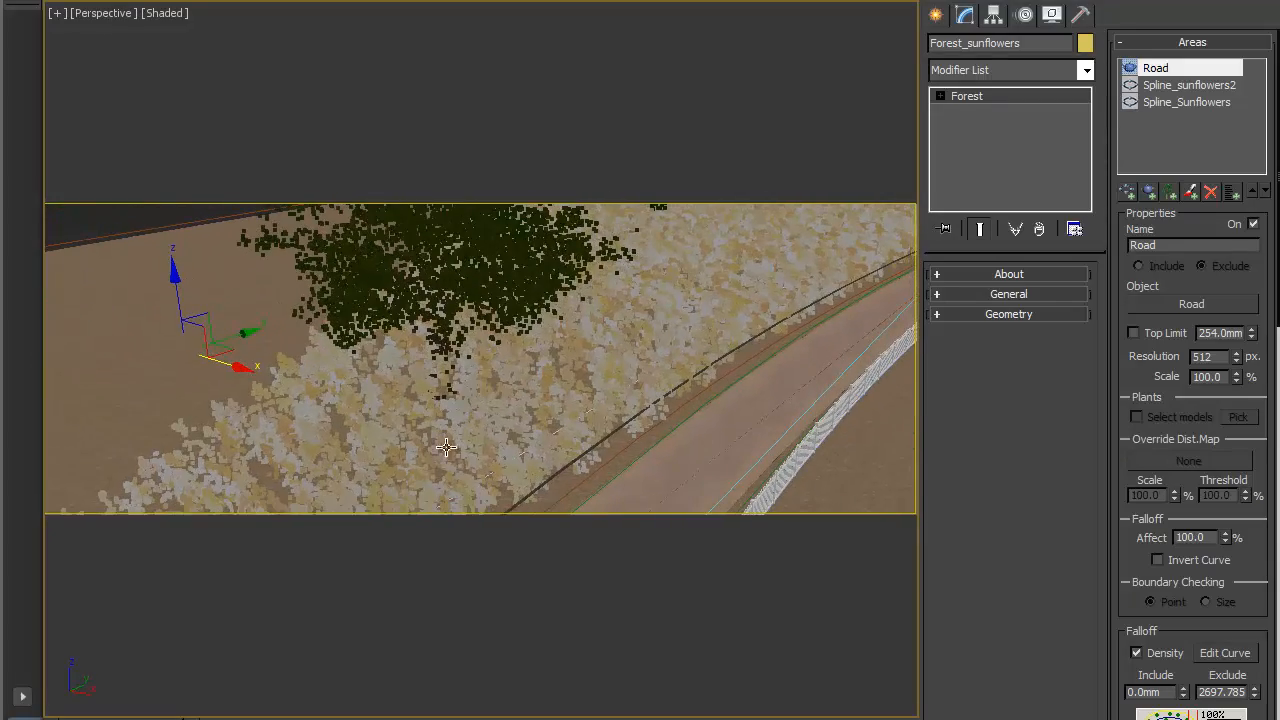
middle_drag(587, 393, 468, 521)
alt+middle_drag(468, 521, 486, 463)
middle_drag(702, 230, 556, 337)
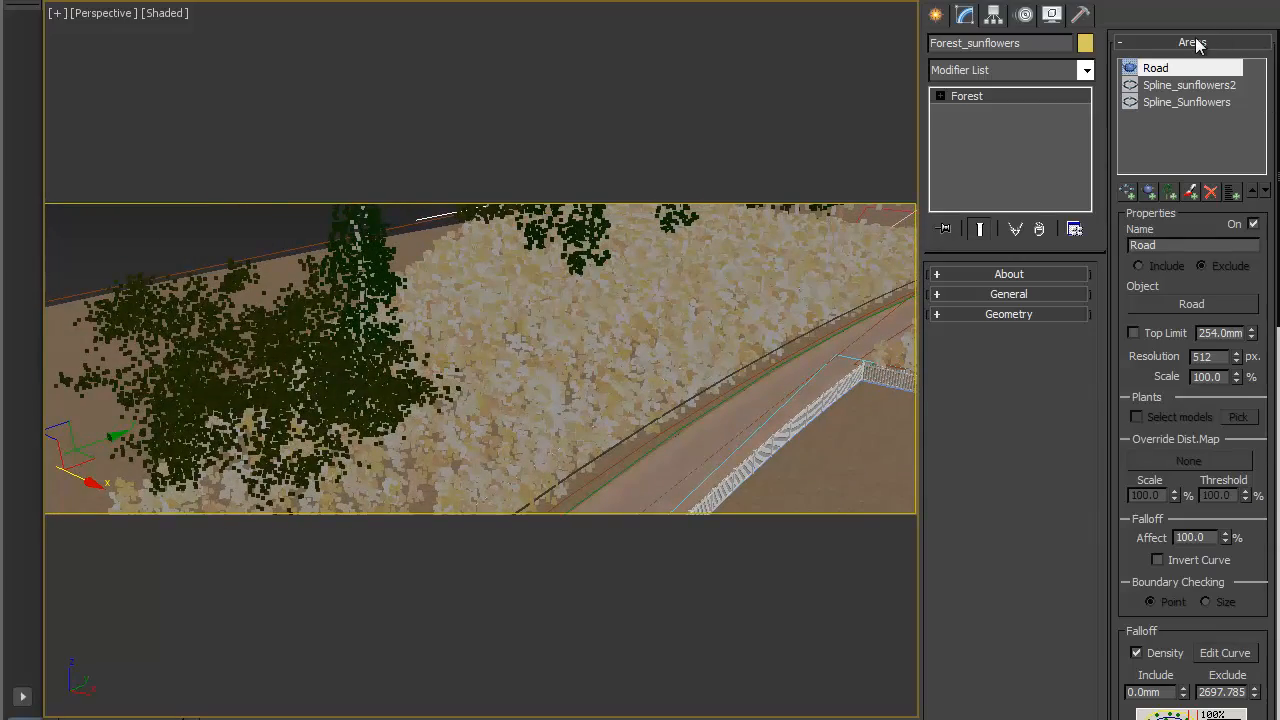
alt+middle_drag(440, 314, 583, 363)
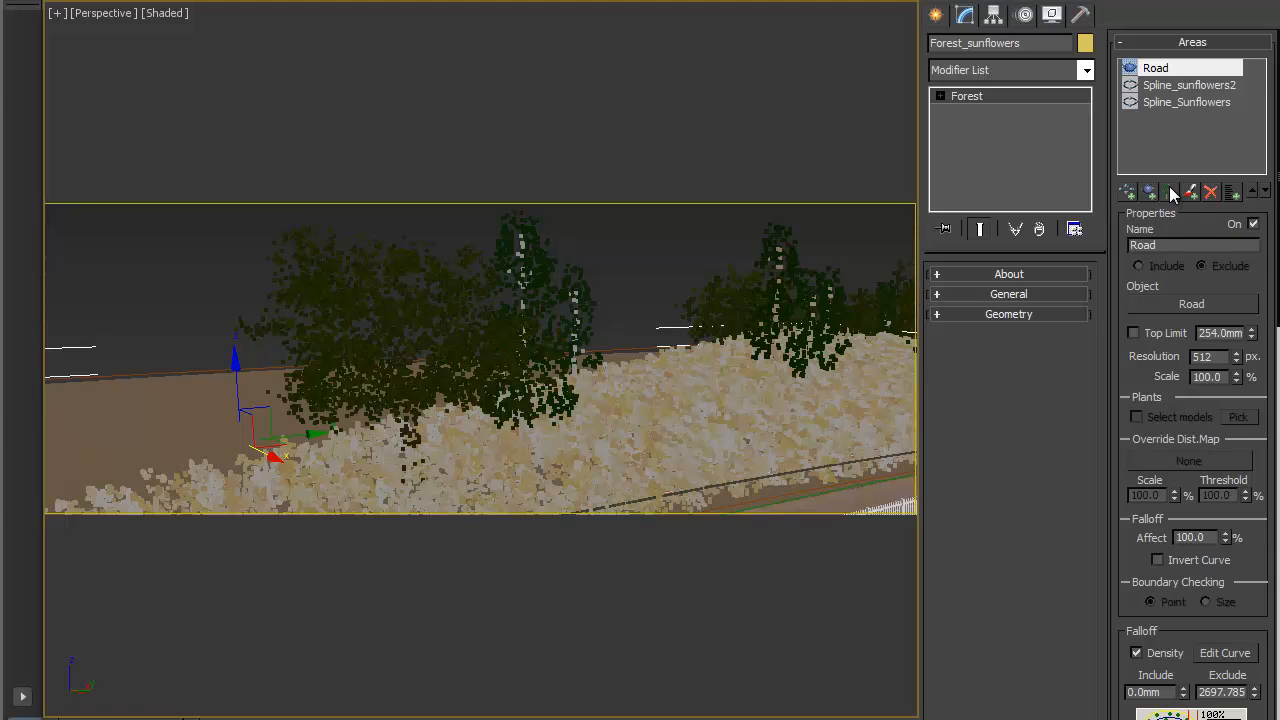
click(1171, 191)
click(515, 231)
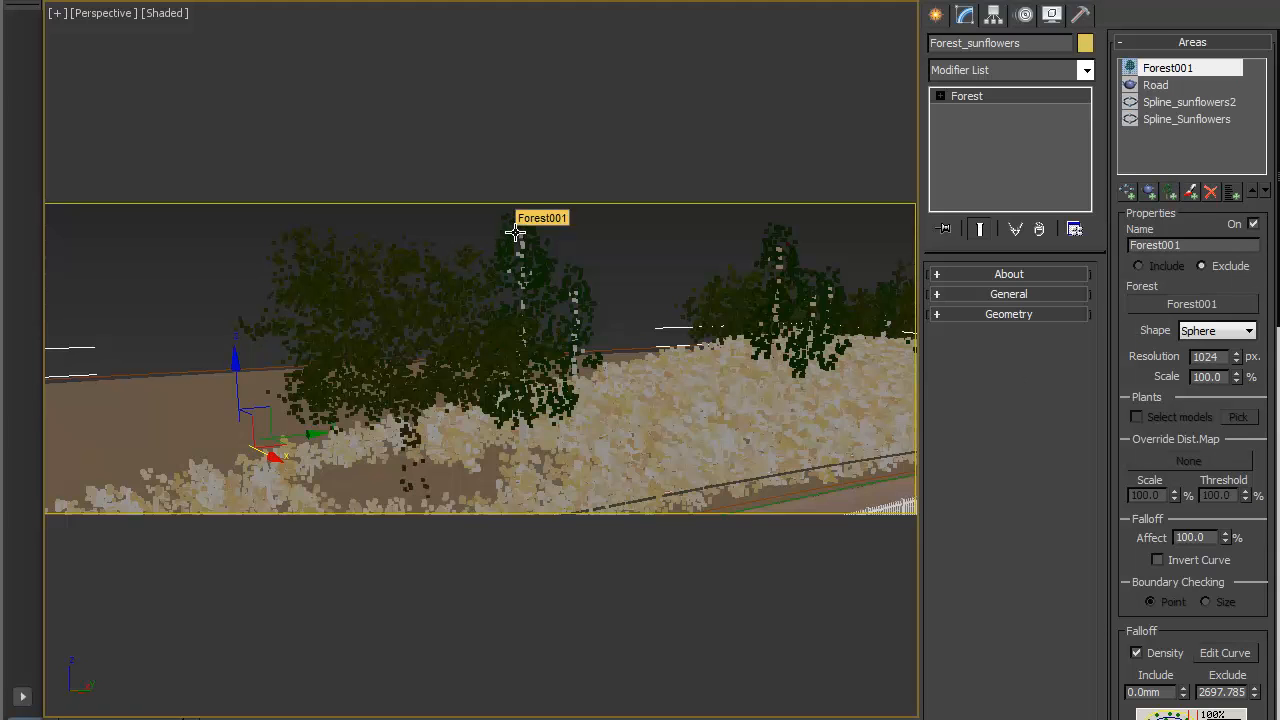
Step: Reduce the Forest001 exclusion area's scale to 20% so only a small clearing remains around each trunk
alt+middle_drag(515, 231, 341, 346)
scroll(341, 346, up, 3)
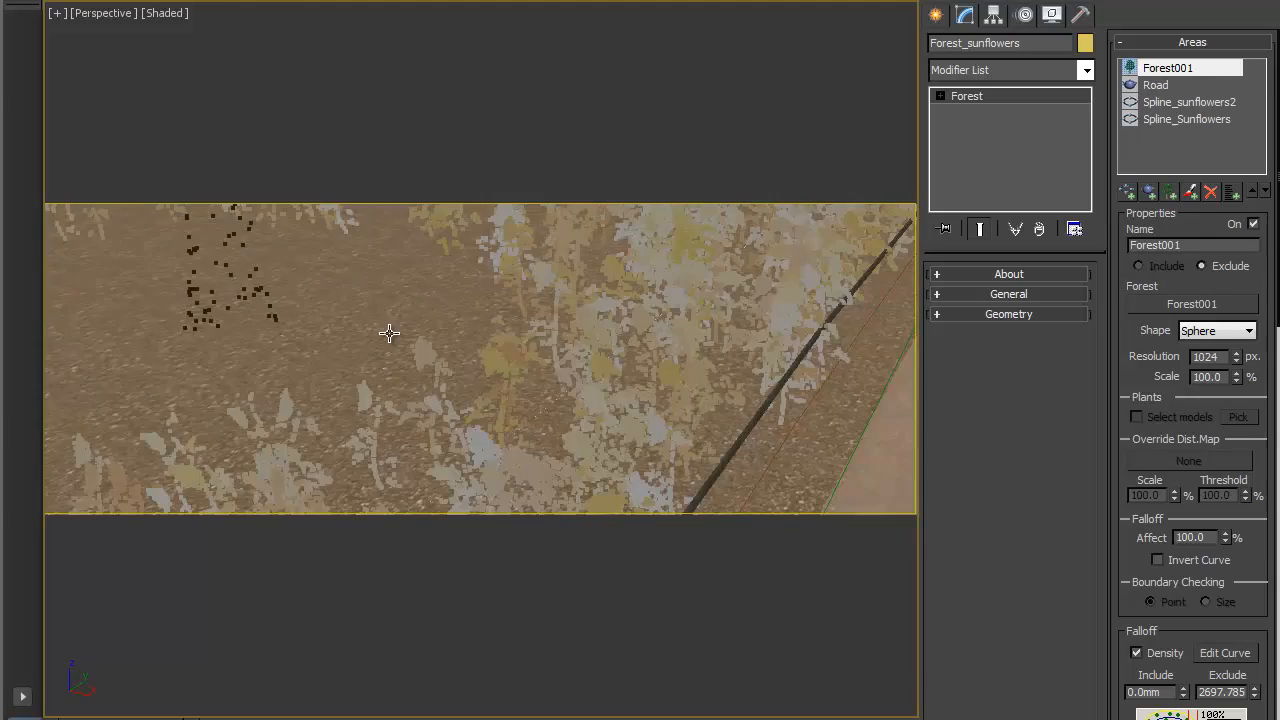
scroll(258, 286, down, 3)
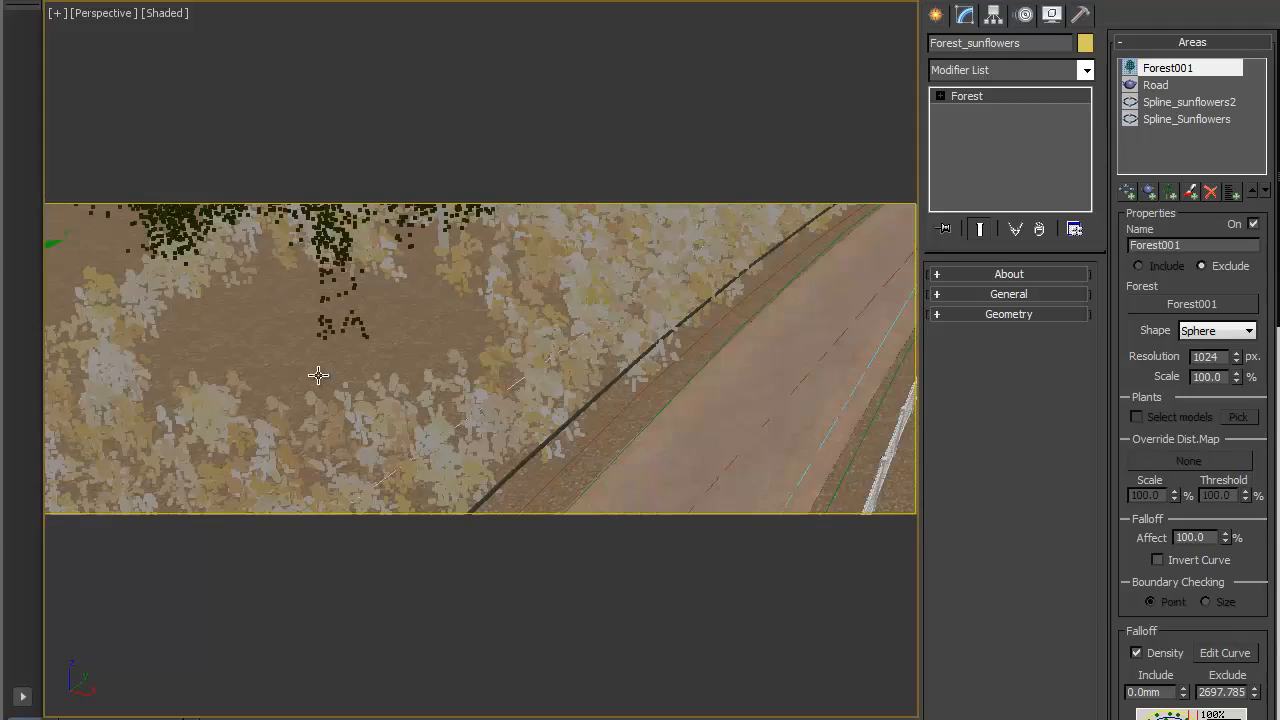
middle_drag(533, 318, 486, 434)
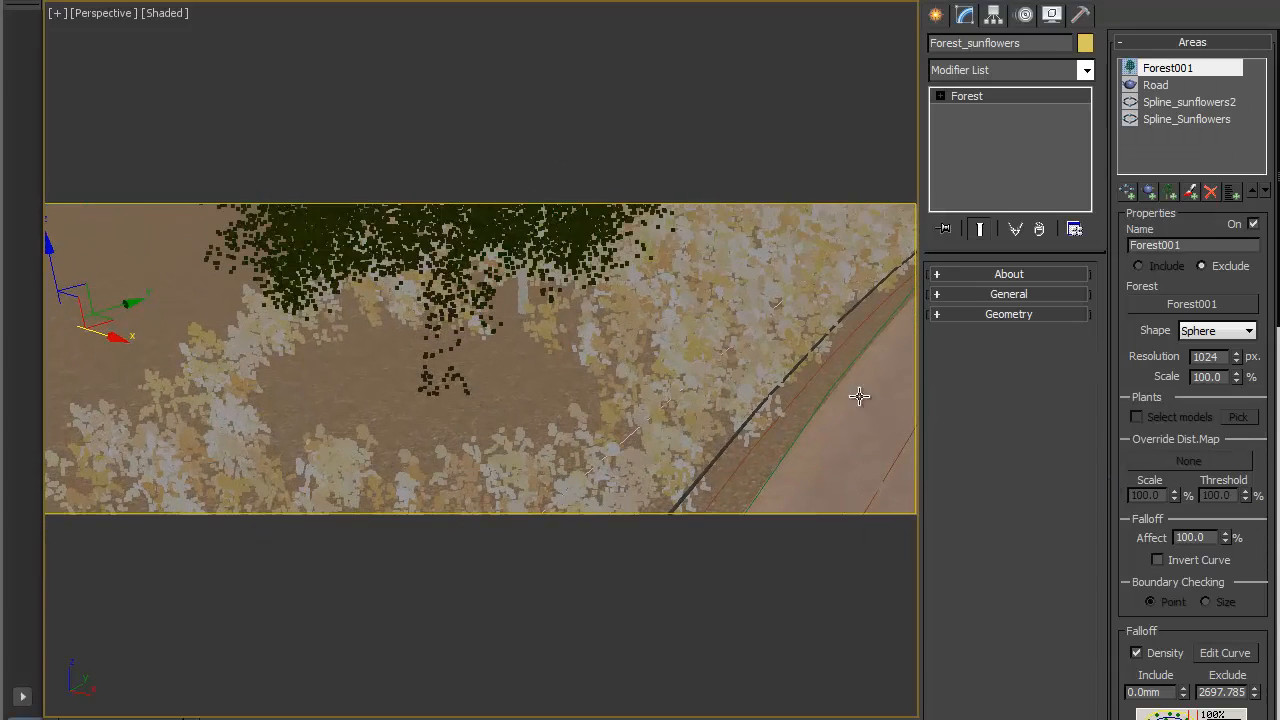
drag(1238, 381, 1217, 457)
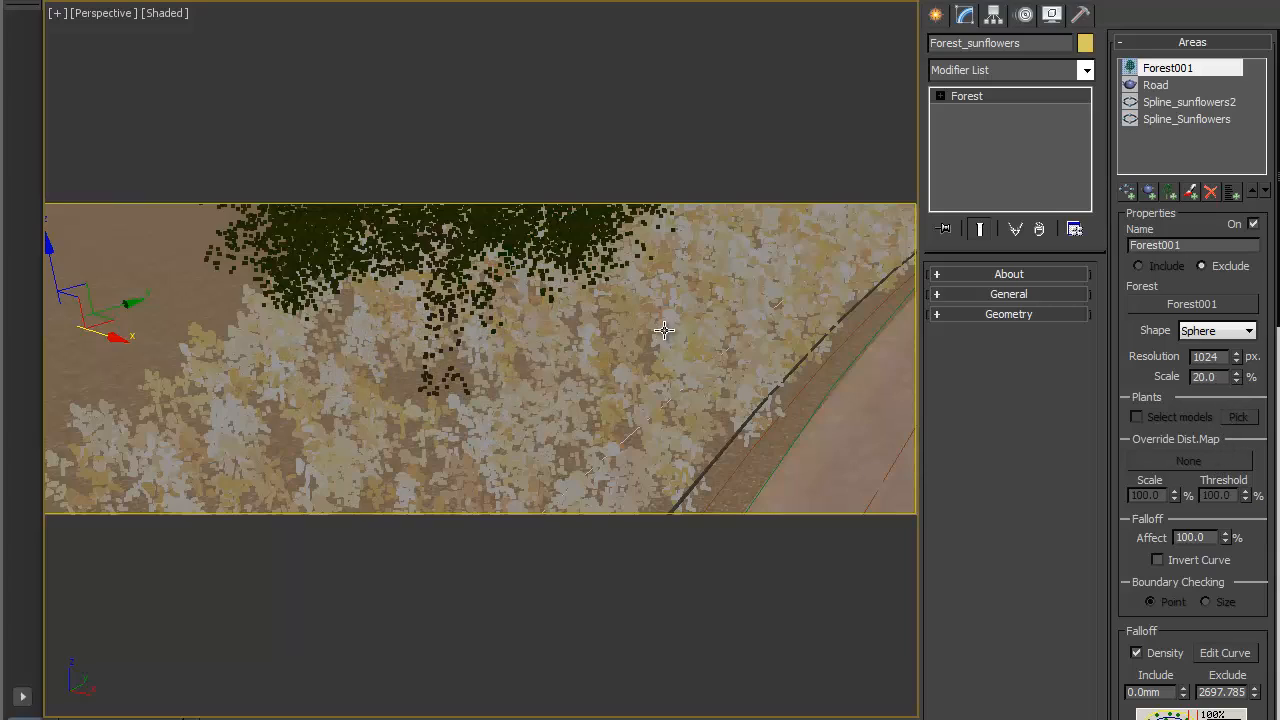
Step: Examine the sunflower field around the trees and along the road in the perspective view
alt+middle_drag(664, 330, 414, 460)
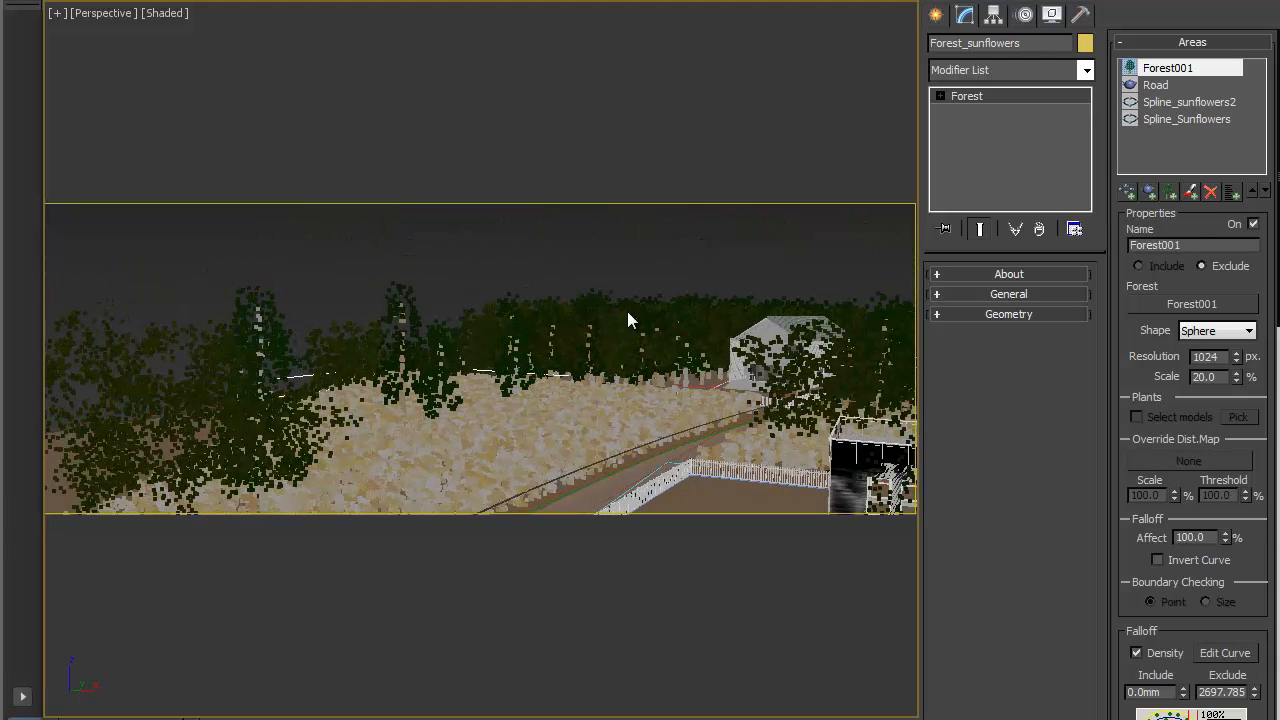
alt+middle_drag(628, 358, 628, 371)
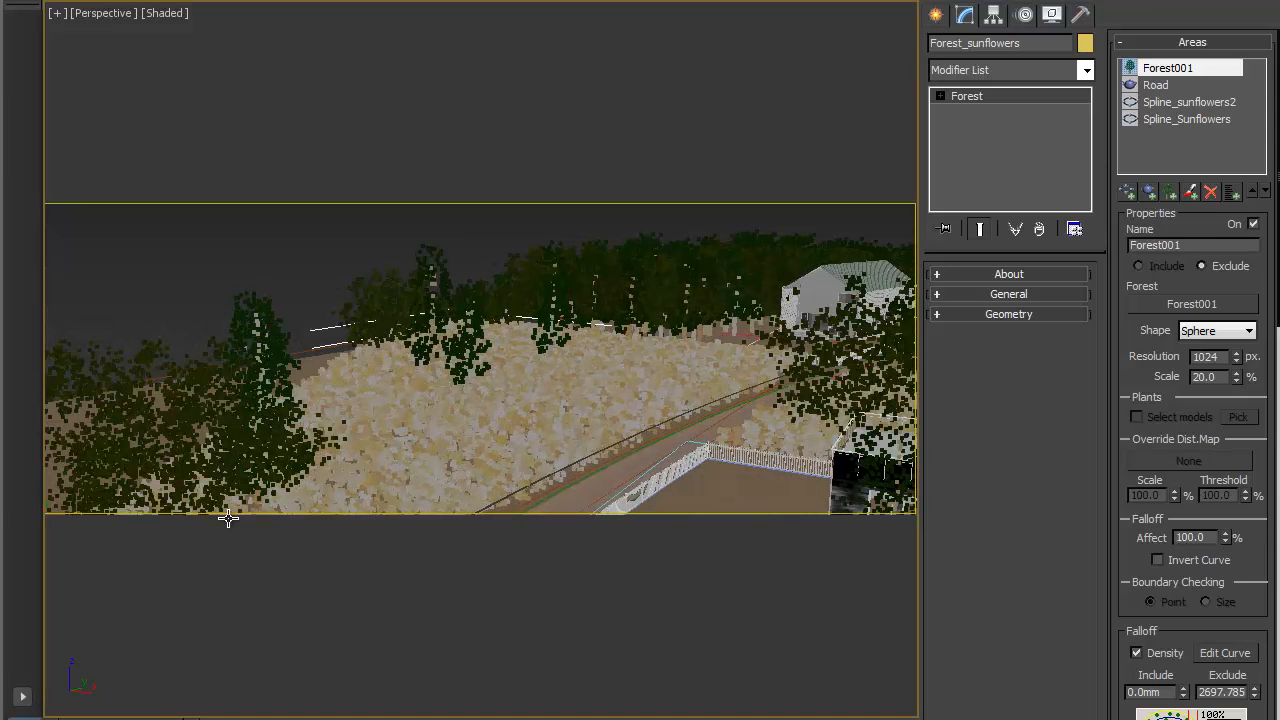
alt+middle_drag(543, 335, 582, 341)
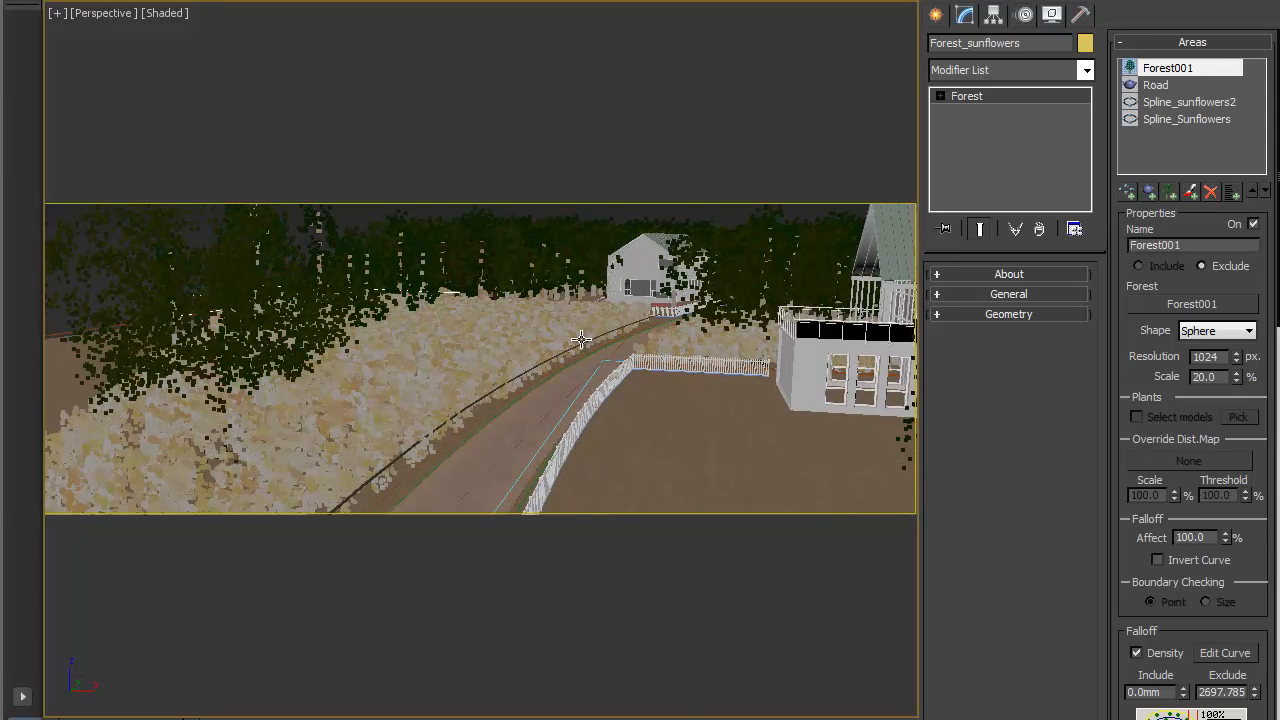